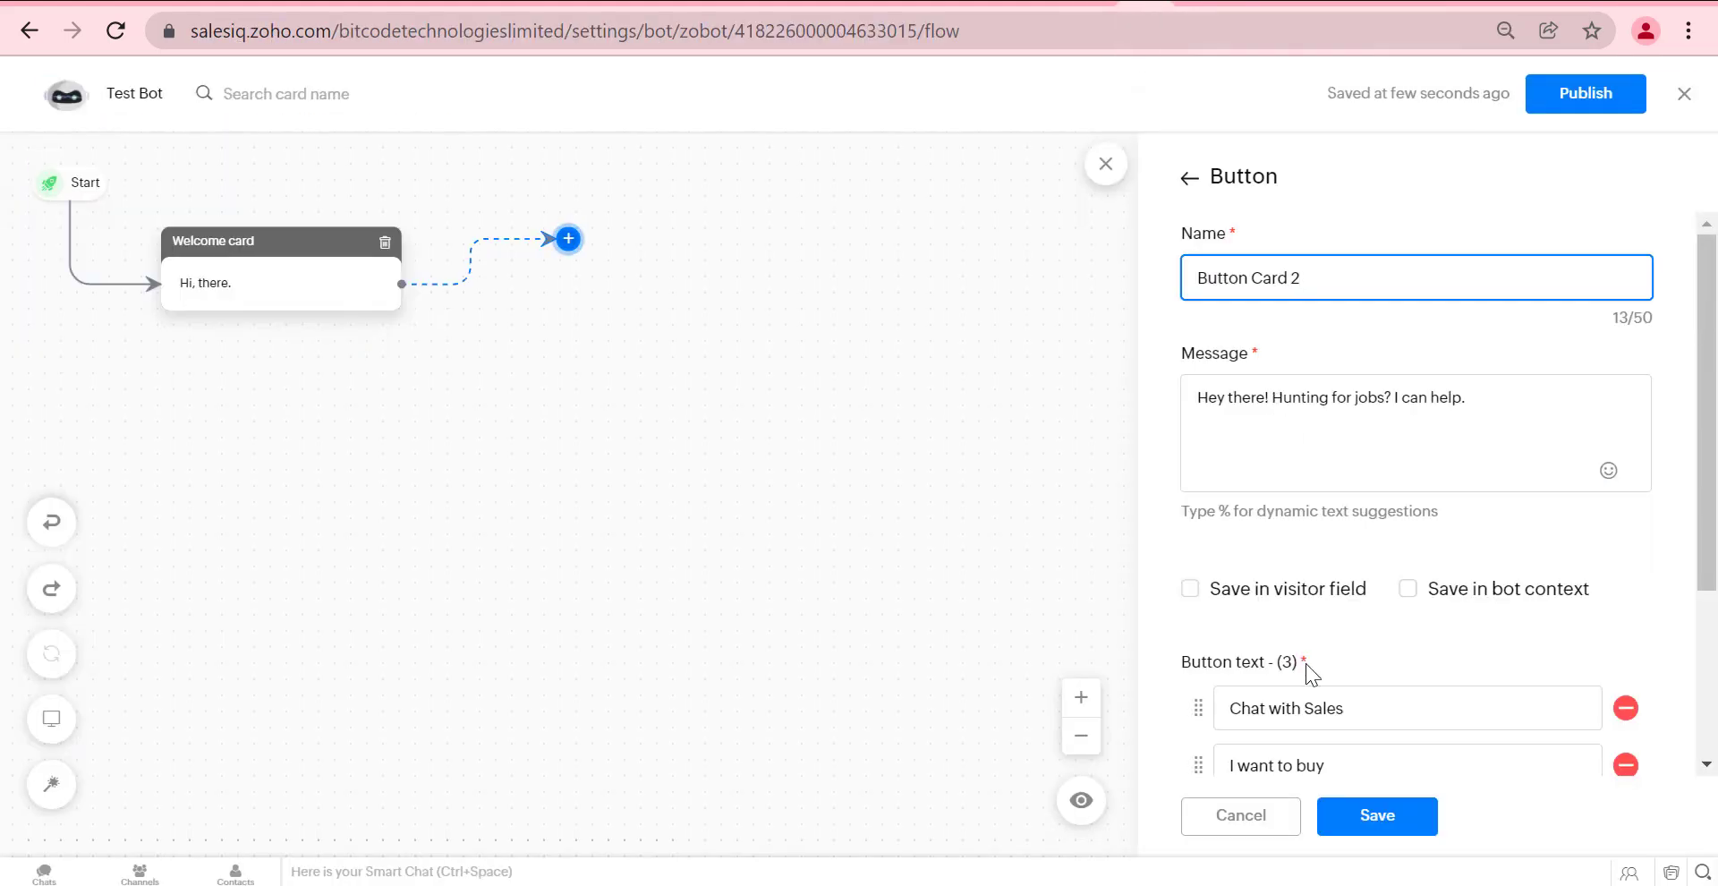
# Set the first button's text on the button card to "Check if a product is in stock".
pyautogui.scroll(-3, 1307, 667)
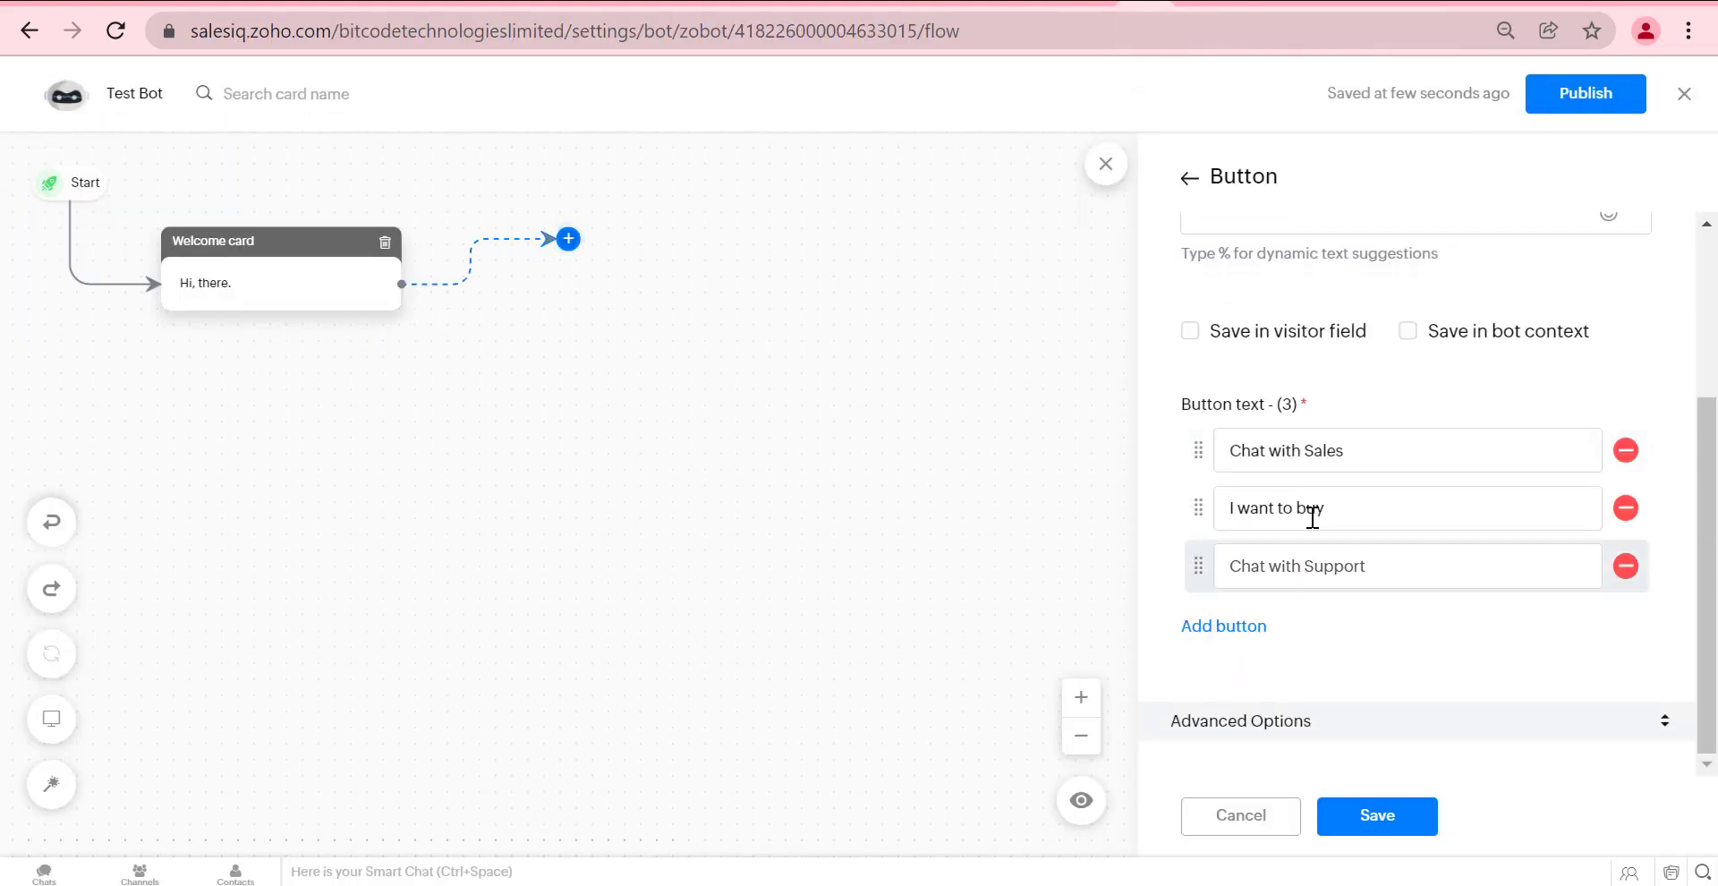
pyautogui.tripleClick(1323, 452)
pyautogui.write('Check if a product is in stock')
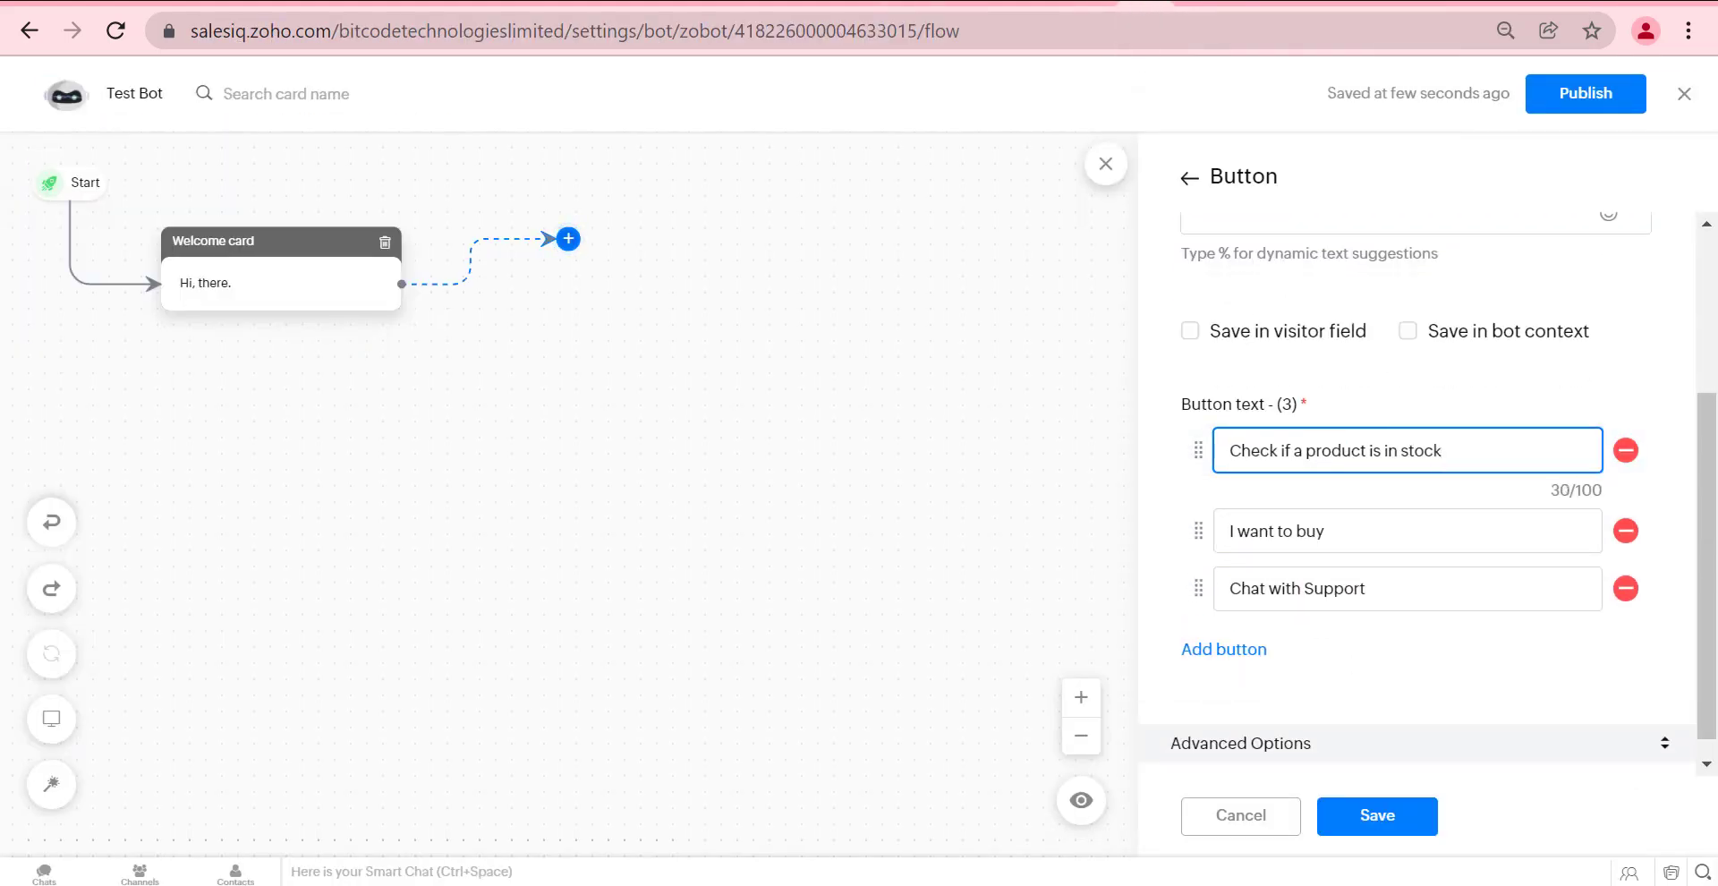
# Copy "Track my order" from the Zobot document and use it as the second button's text.
pyautogui.hotkey('ctrl', 'Tab')
pyautogui.tripleClick(716, 363)
pyautogui.hotkey('ctrl', 'c')
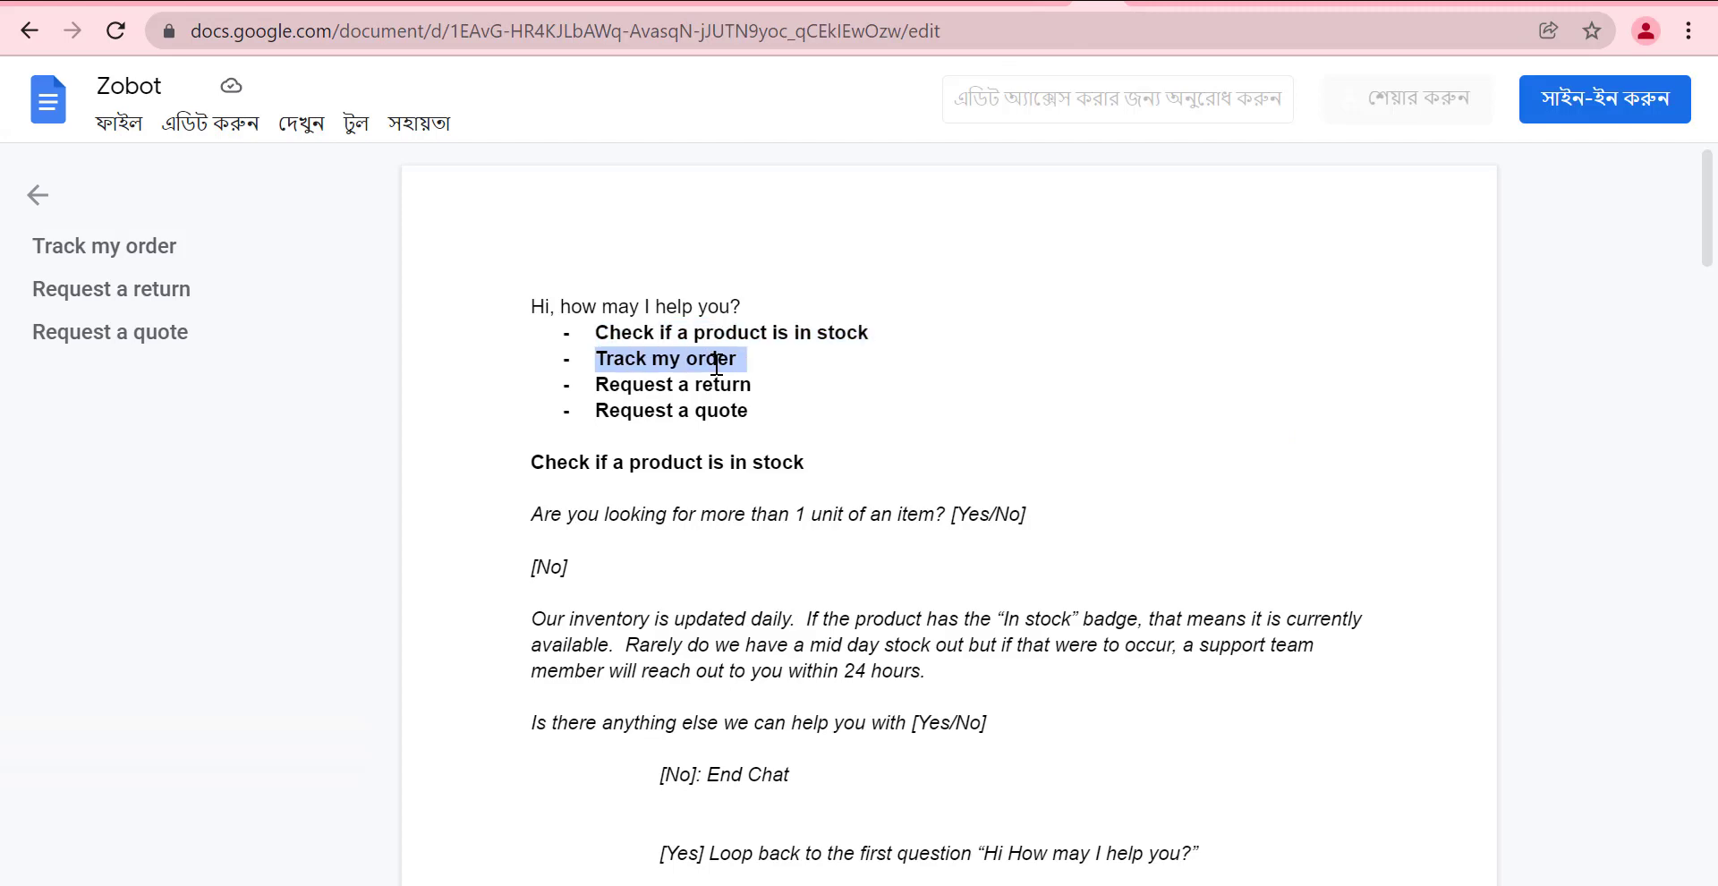
pyautogui.hotkey('ctrl', 'Tab')
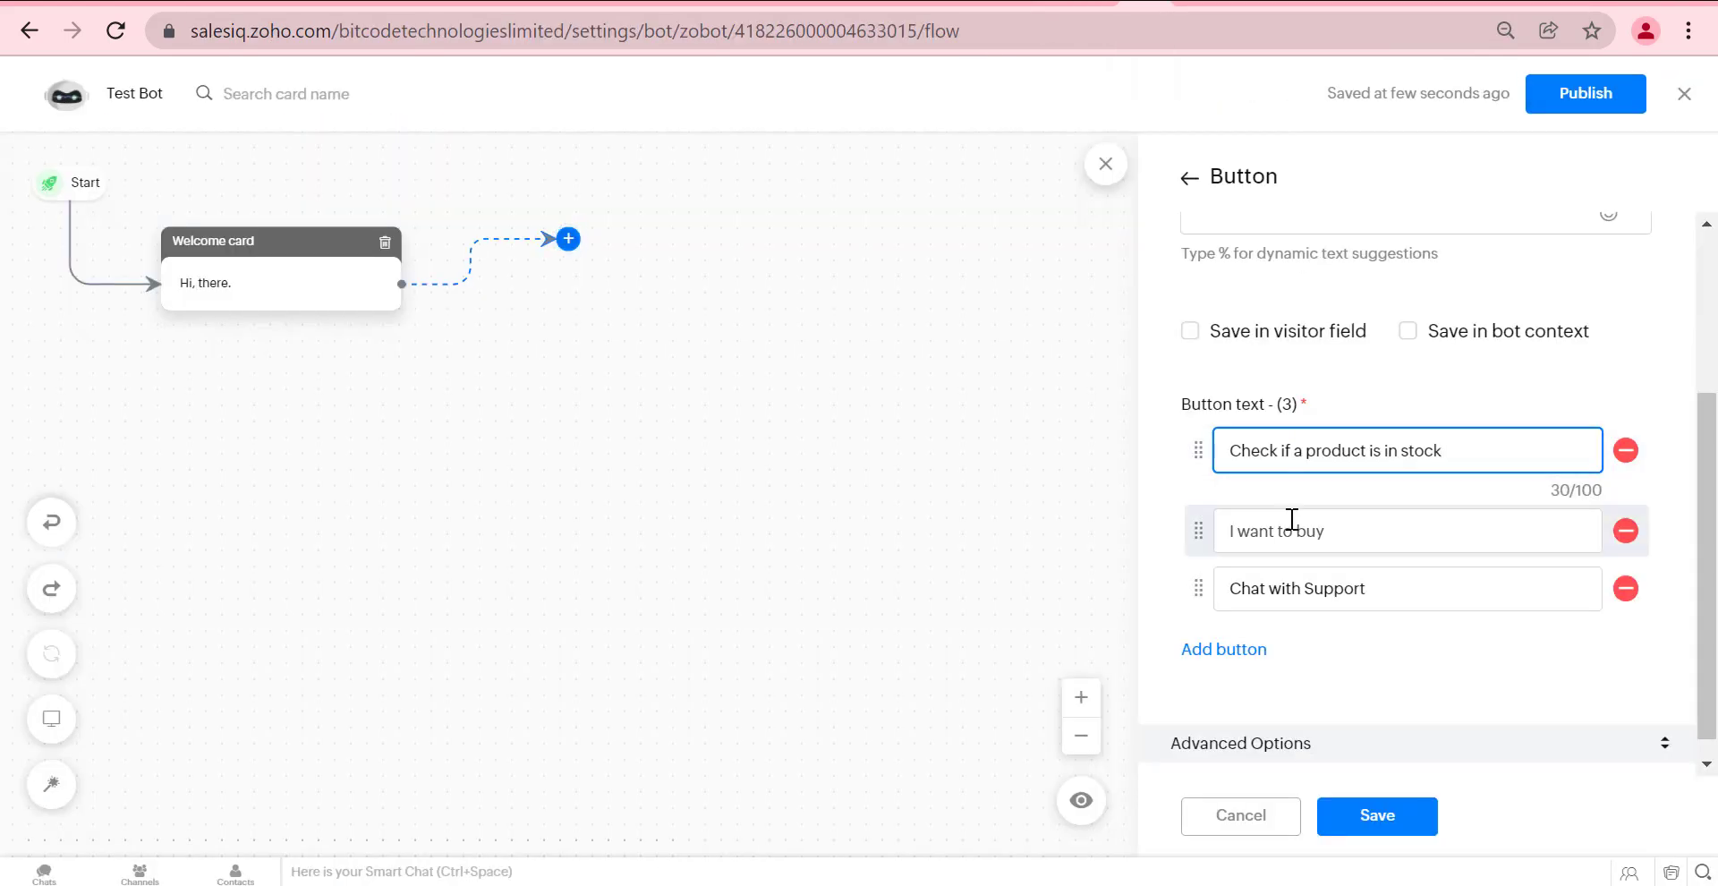
pyautogui.click(1293, 506)
pyautogui.tripleClick(1292, 522)
pyautogui.hotkey('ctrl', 'v')
# Copy "Request a return" from the Zobot document and replace the third button's text with it.
pyautogui.click(1063, 7)
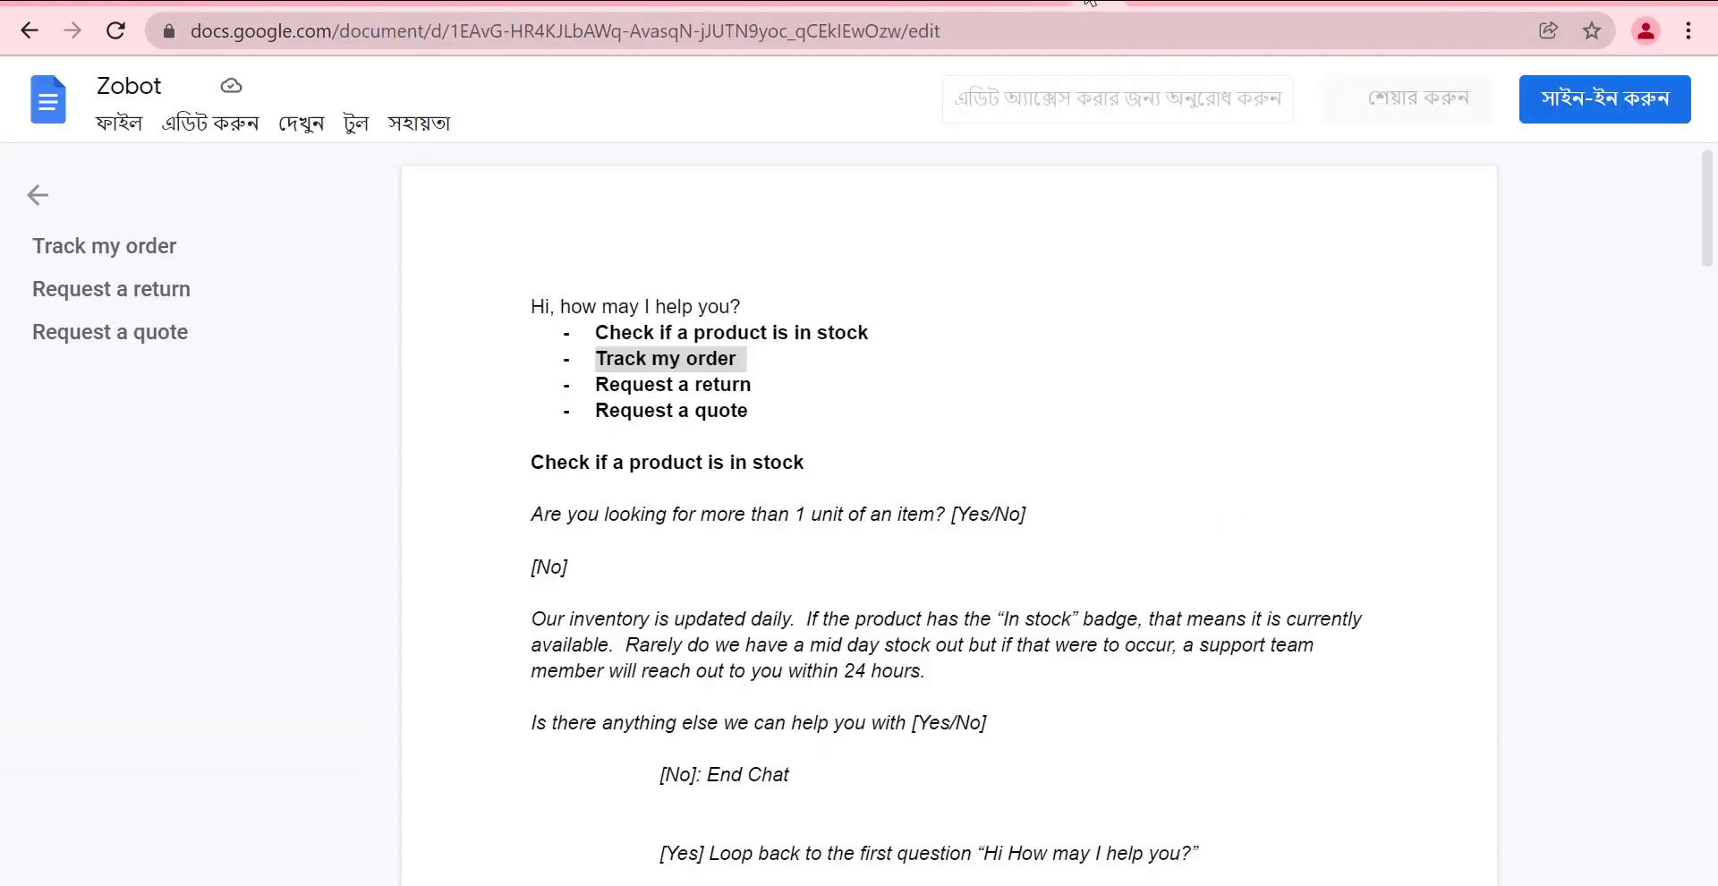
pyautogui.moveTo(592, 390); pyautogui.dragTo(760, 389)
pyautogui.hotkey('ctrl', 'c')
pyautogui.hotkey('ctrl', 'Tab')
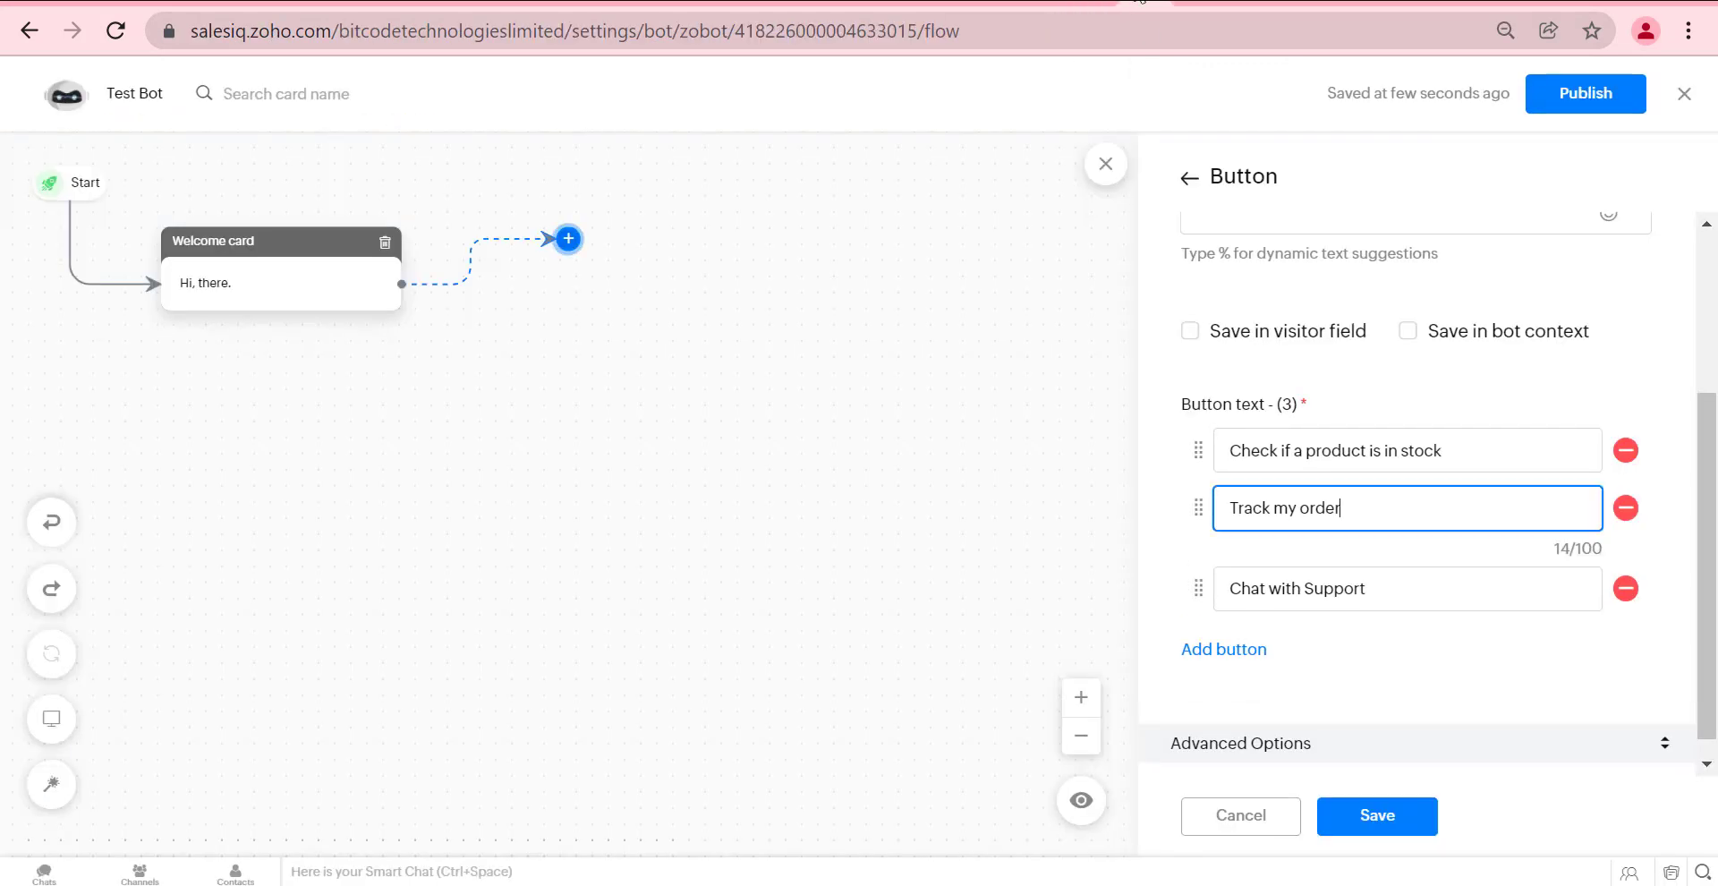
pyautogui.tripleClick(1297, 600)
pyautogui.click(1299, 578)
pyautogui.tripleClick(1299, 577)
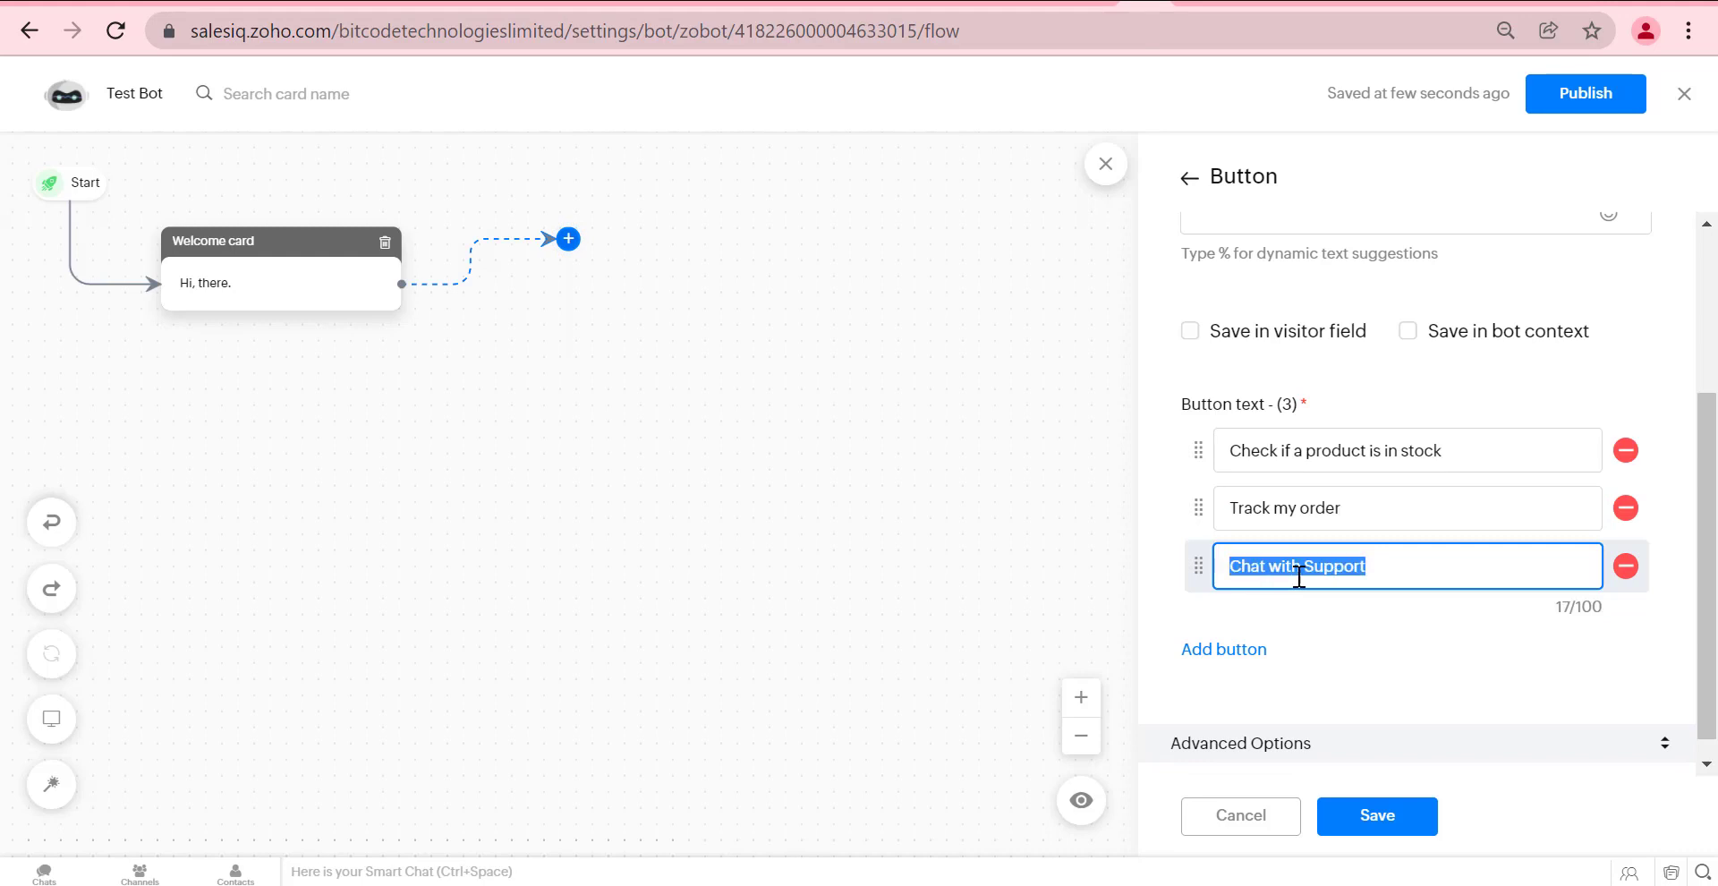
pyautogui.hotkey('ctrl', 'v')
# Add a fourth button with the text "Request a quote" copied from the Zobot document, and save the card.
pyautogui.click(1193, 658)
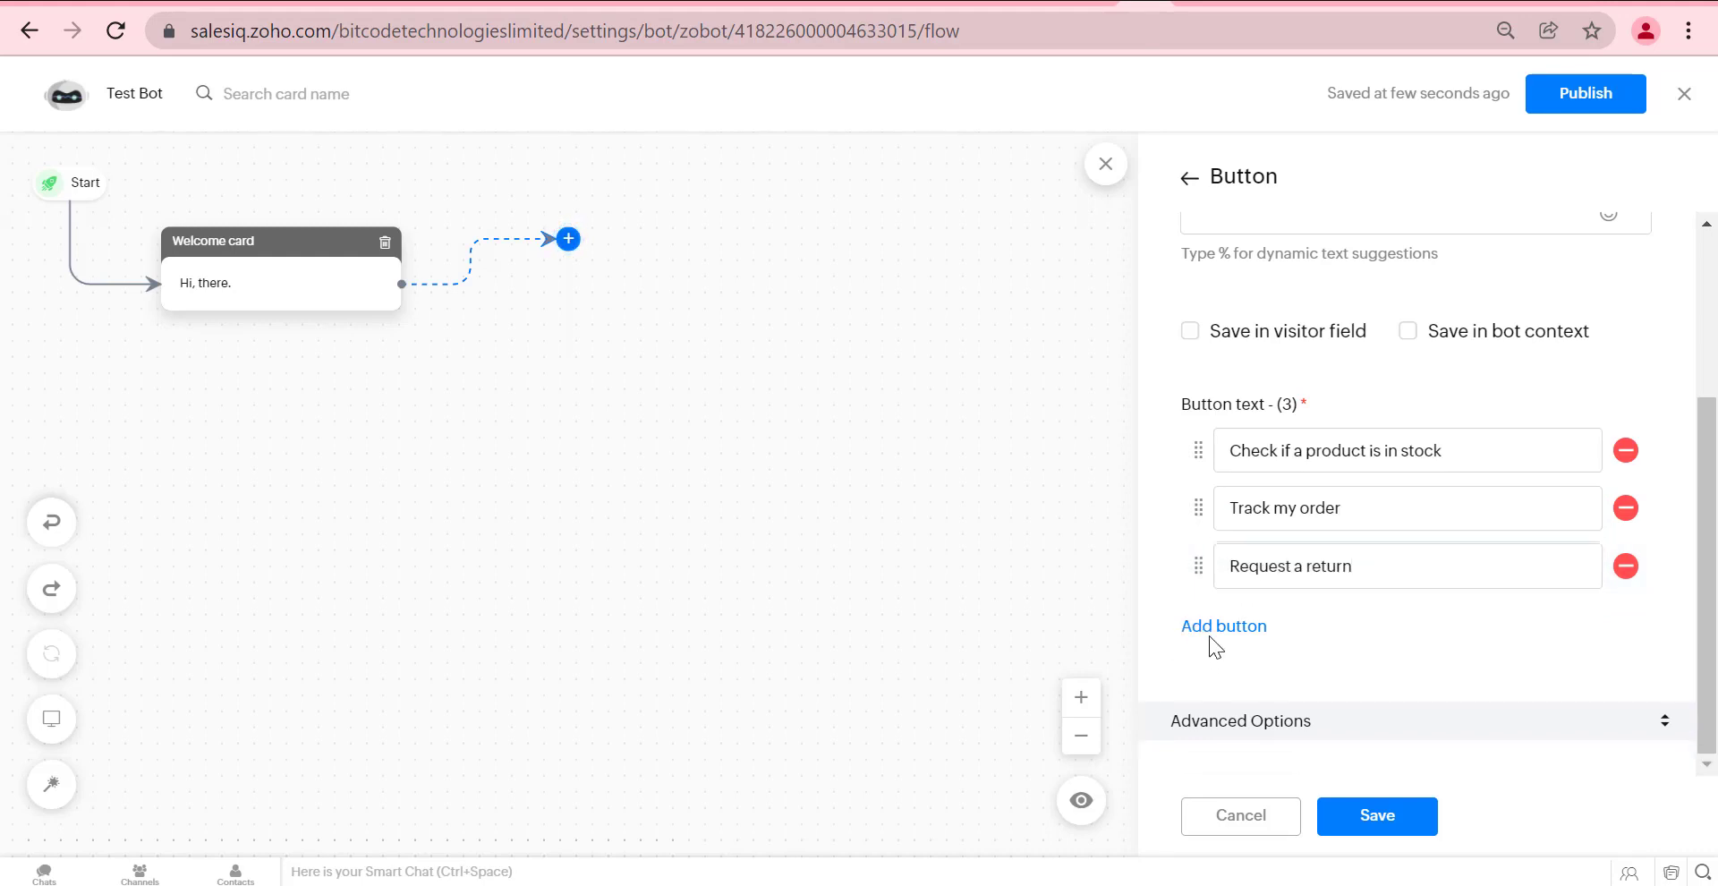
pyautogui.click(1210, 632)
pyautogui.write('Track my order')
pyautogui.hotkey('ctrl', 'Tab')
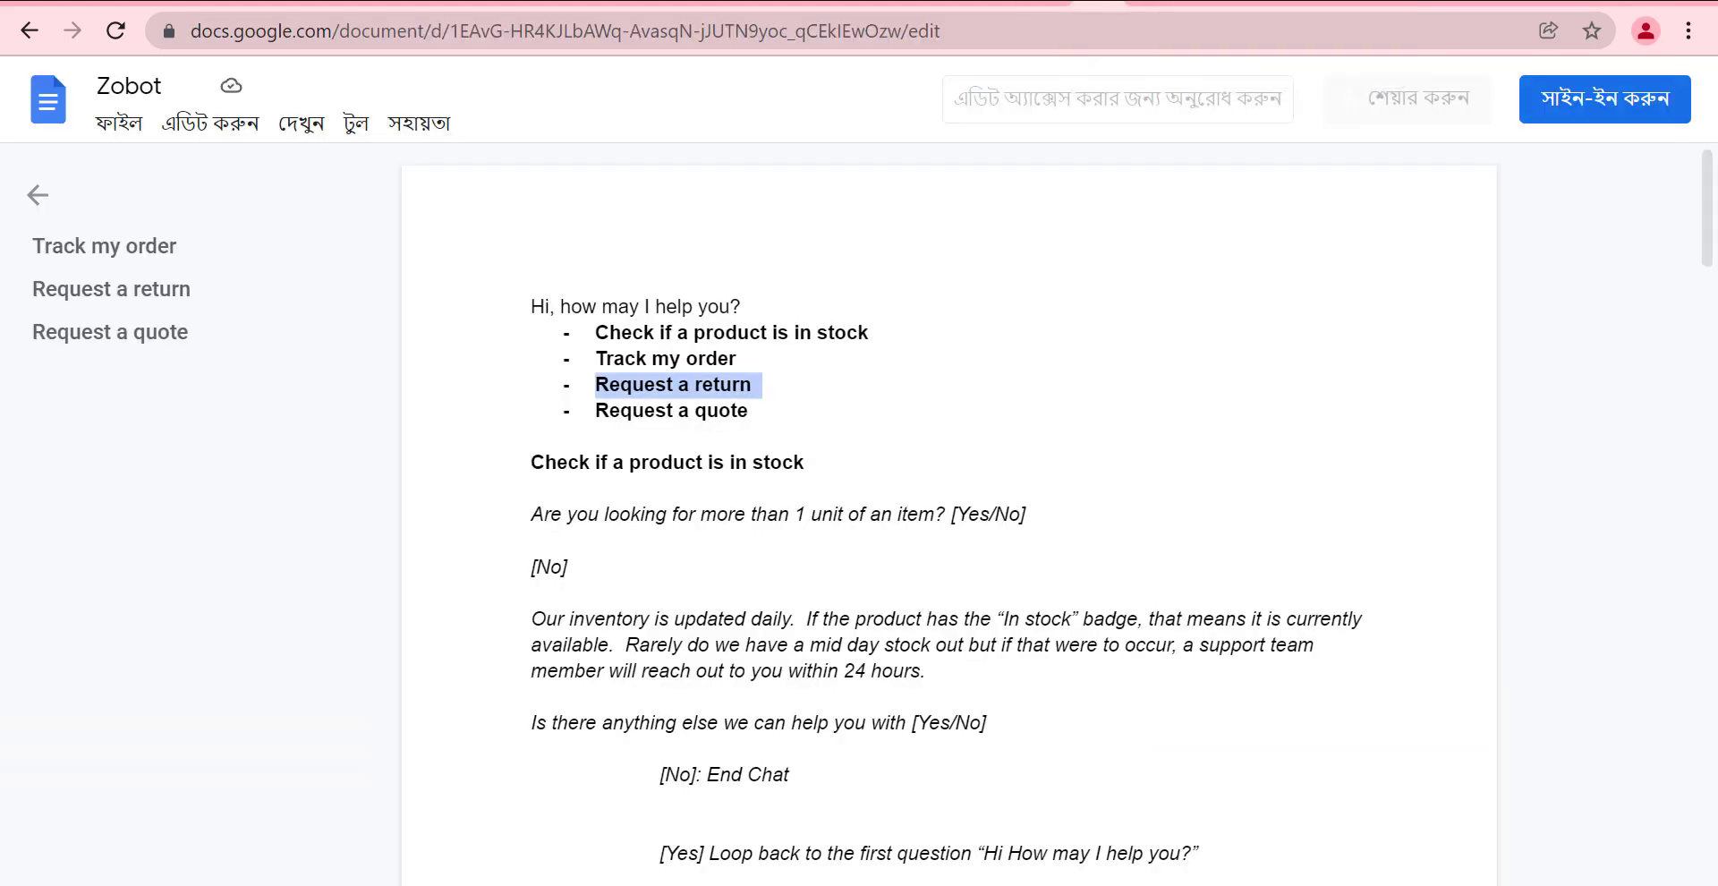
pyautogui.moveTo(597, 415); pyautogui.dragTo(770, 413)
pyautogui.hotkey('ctrl', 'c')
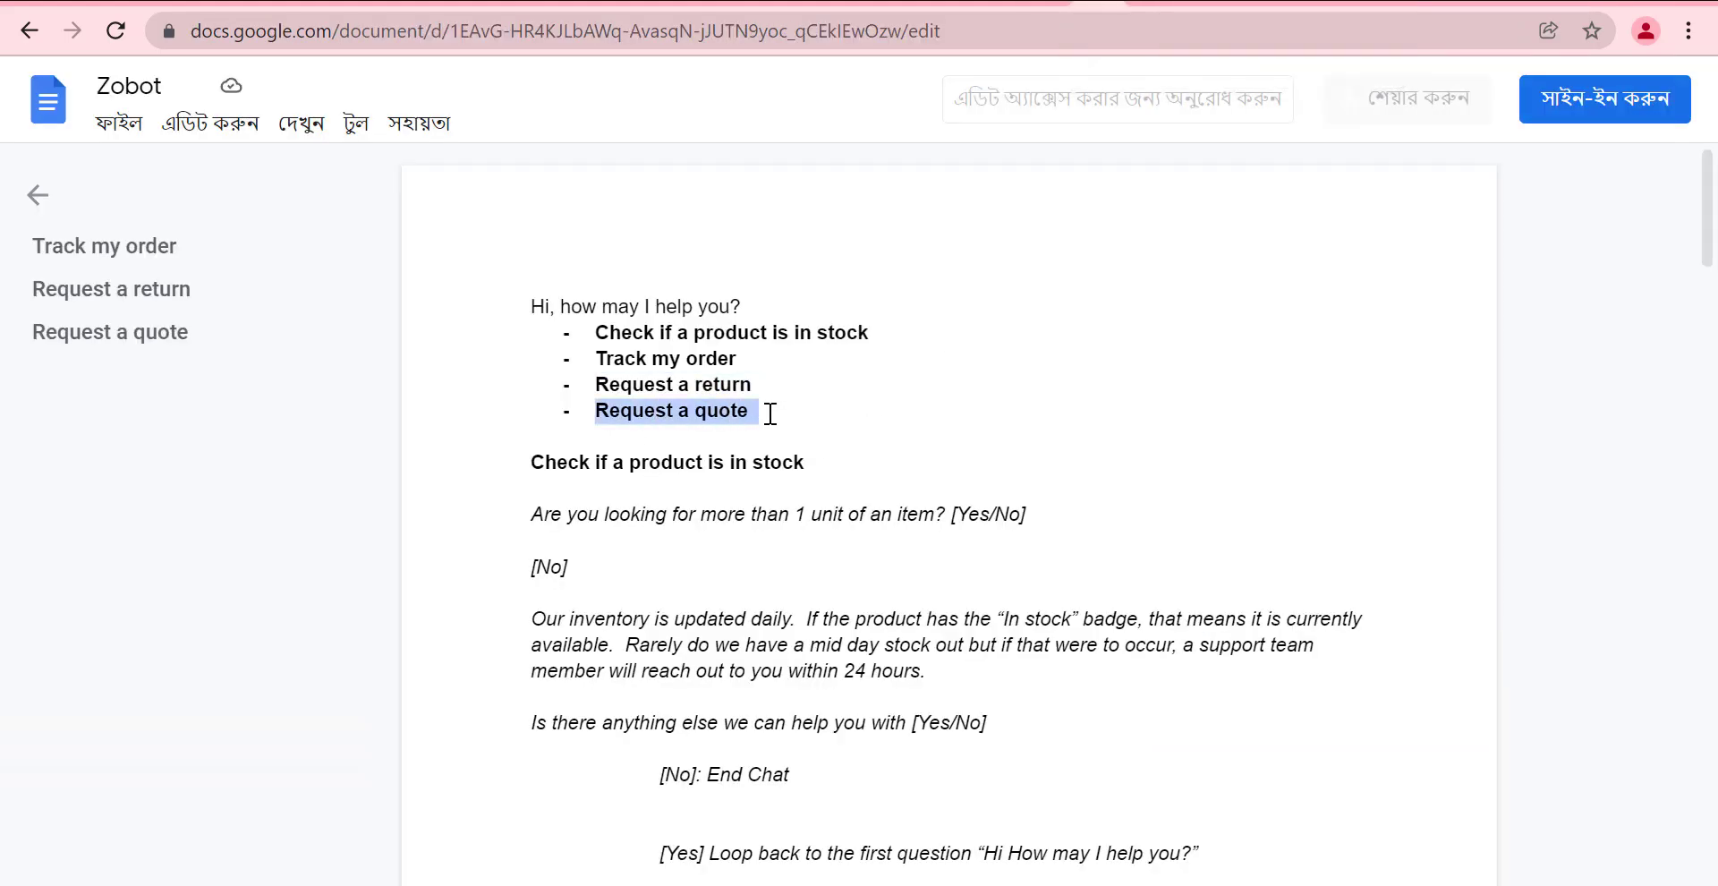
pyautogui.hotkey('ctrl', 'Tab')
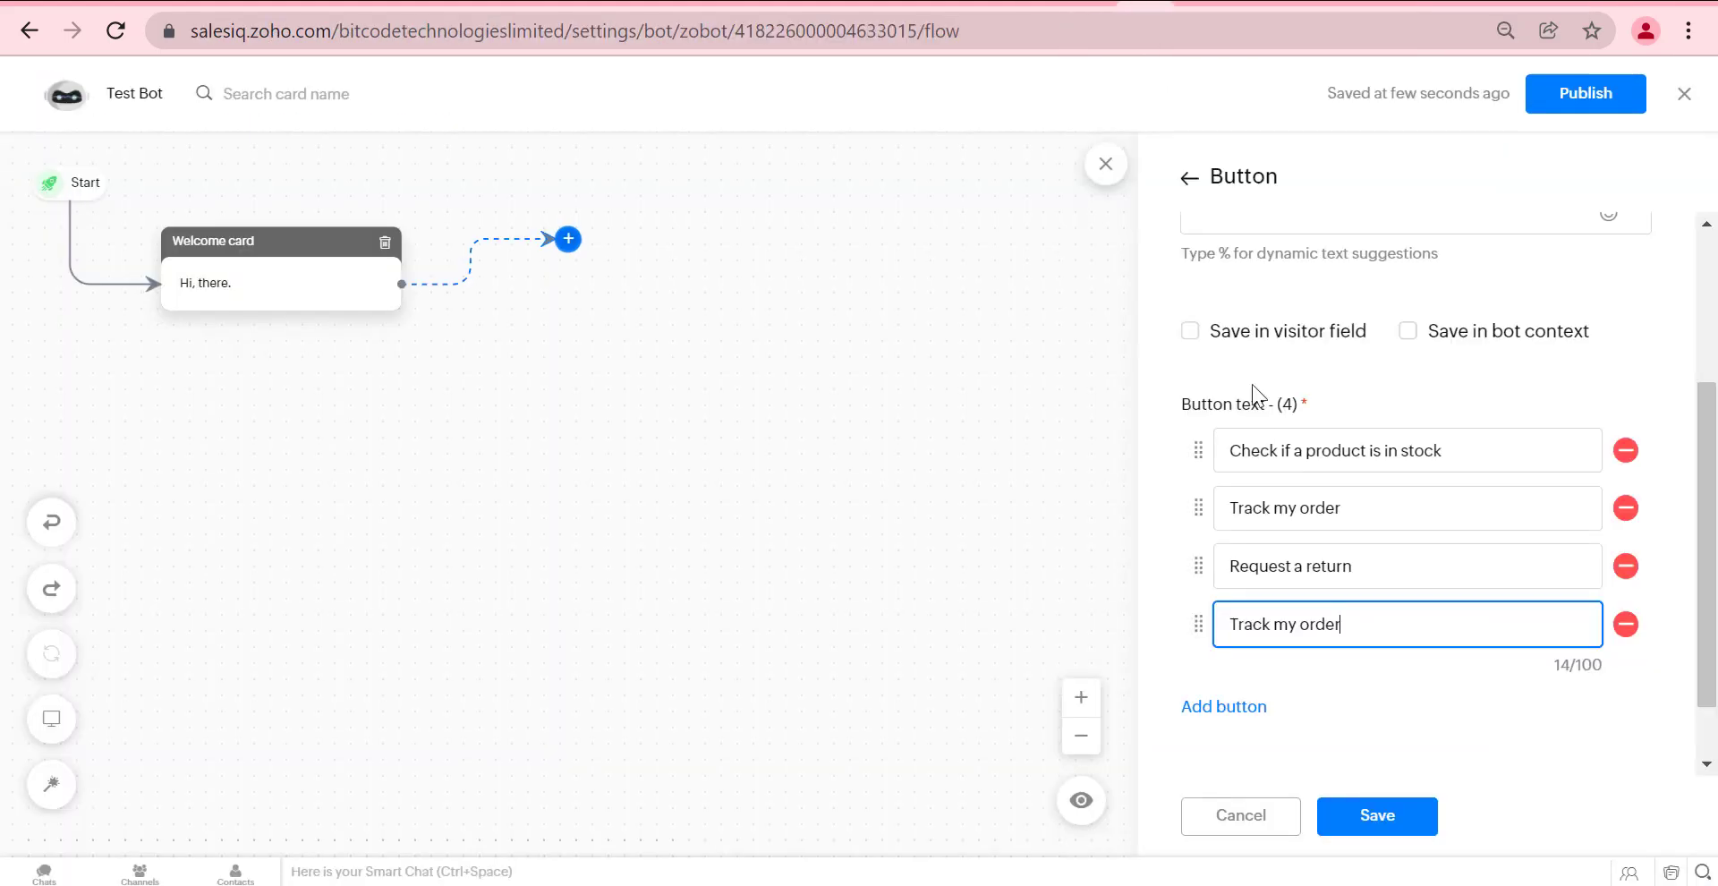
pyautogui.tripleClick(1262, 623)
pyautogui.hotkey('ctrl', 'v')
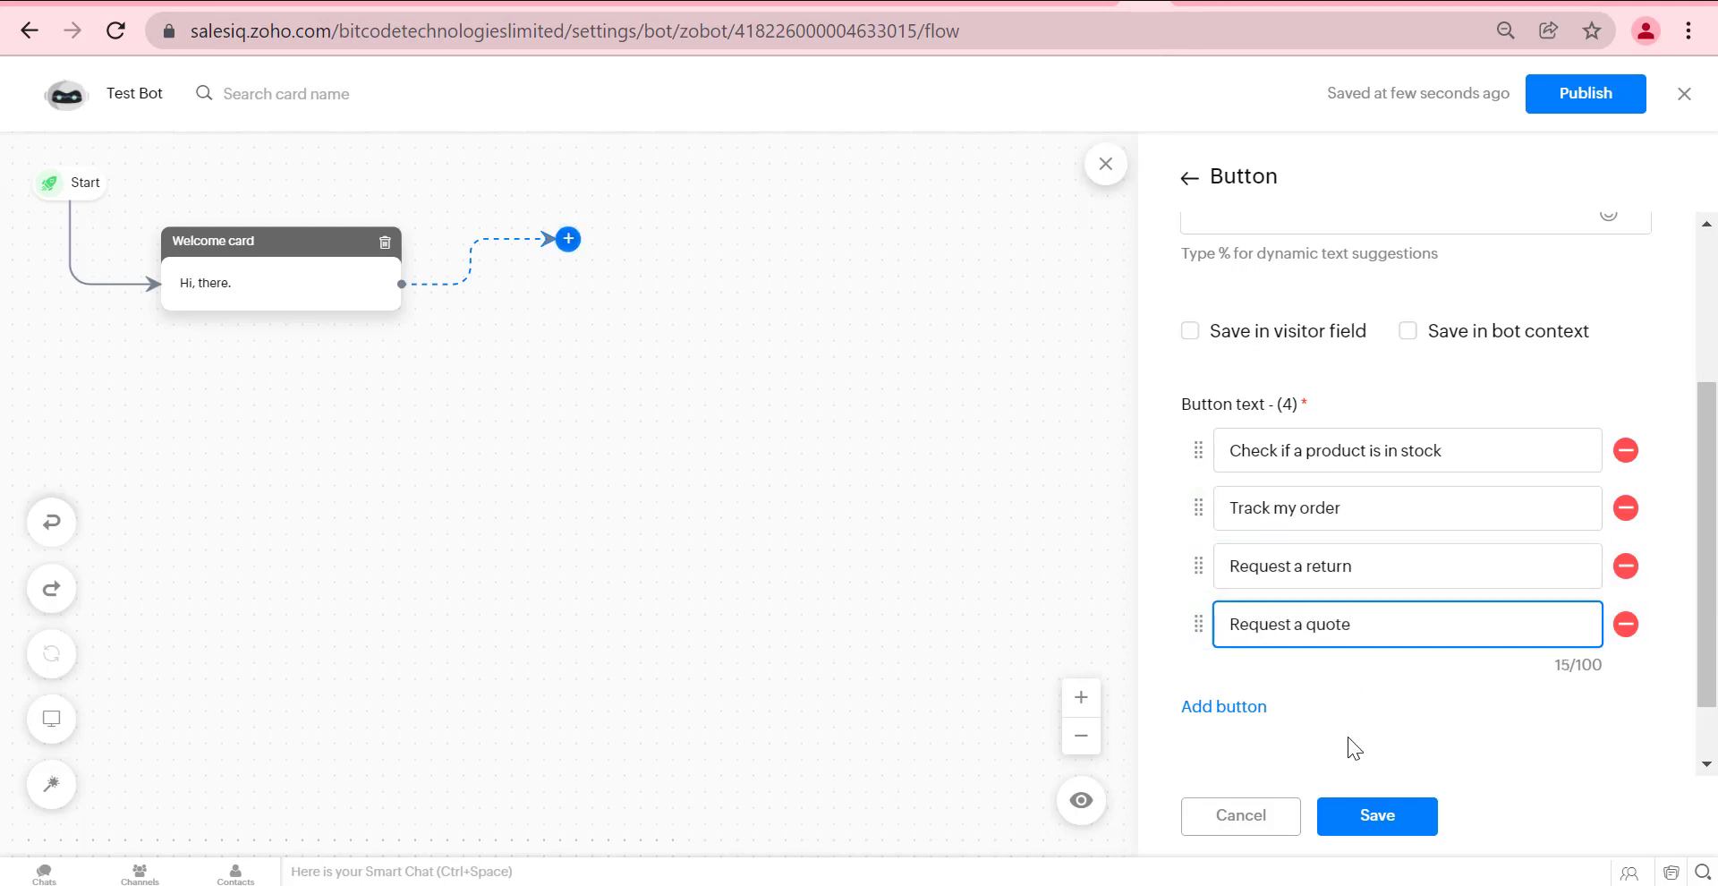
pyautogui.click(1378, 815)
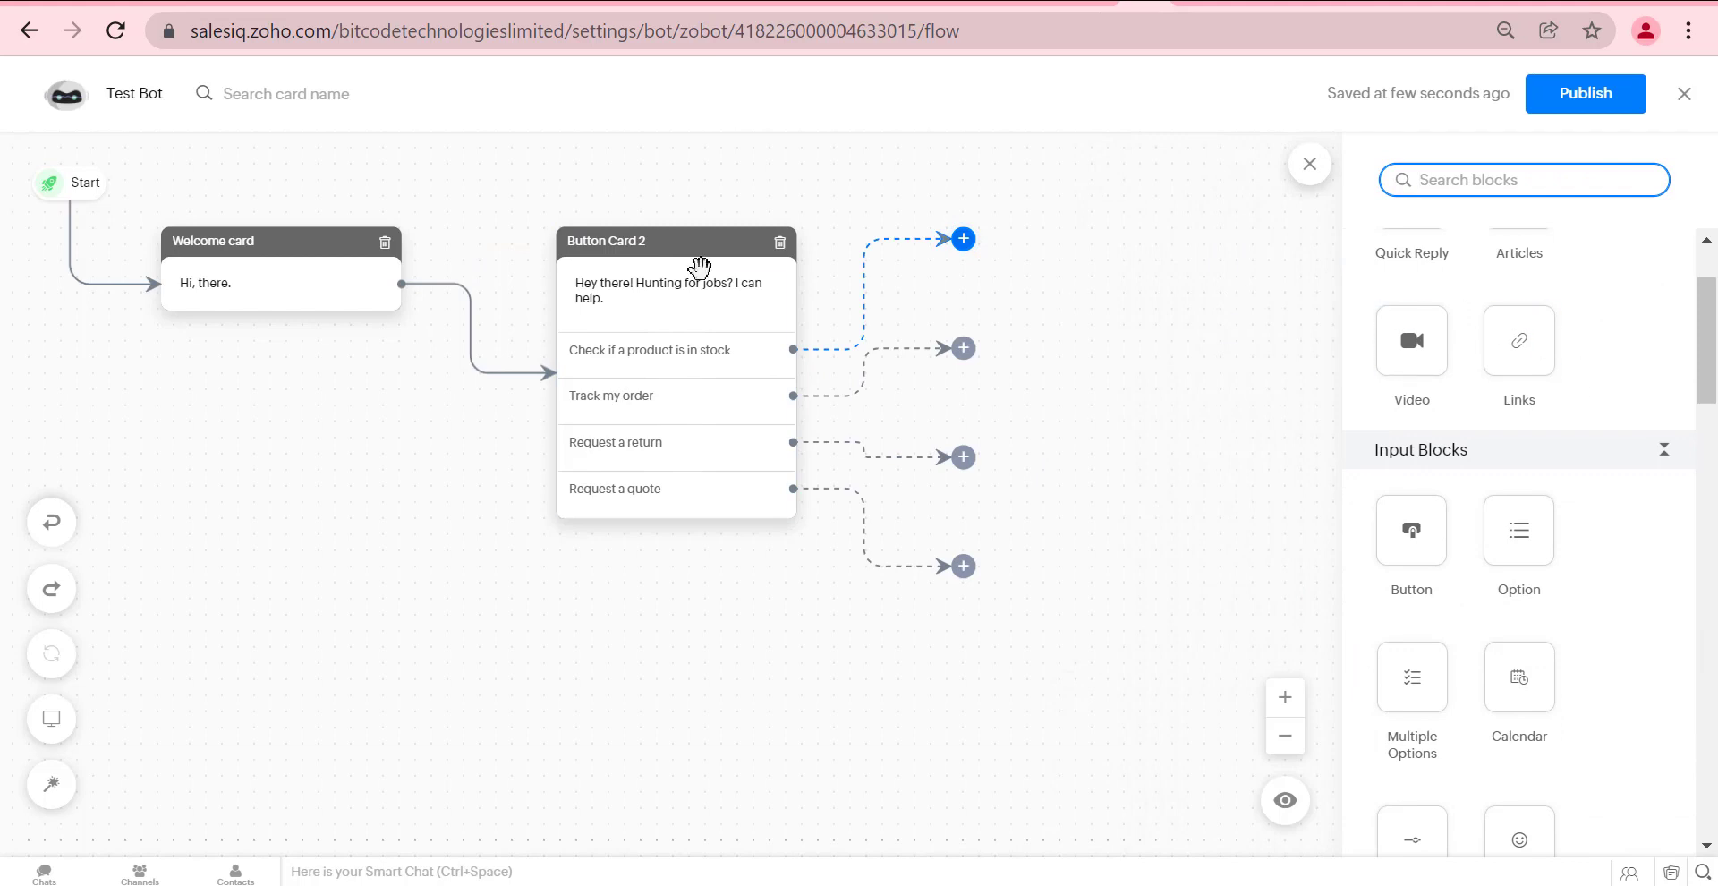
pyautogui.click(592, 252)
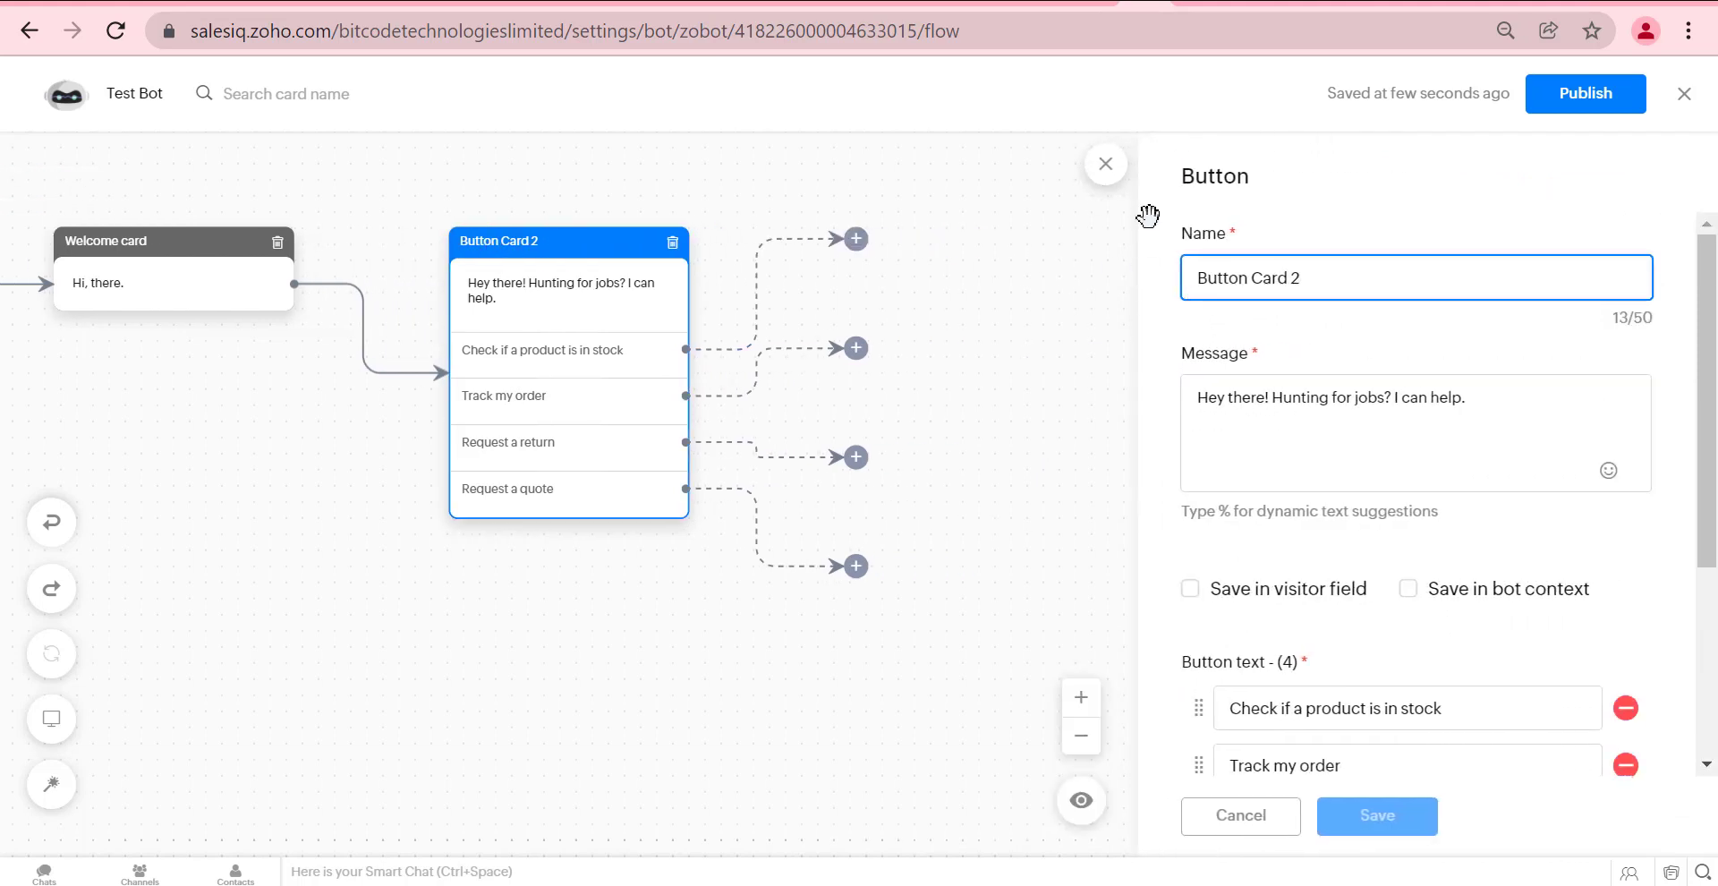
pyautogui.doubleClick(1224, 273)
pyautogui.click(1222, 271)
pyautogui.click(1107, 164)
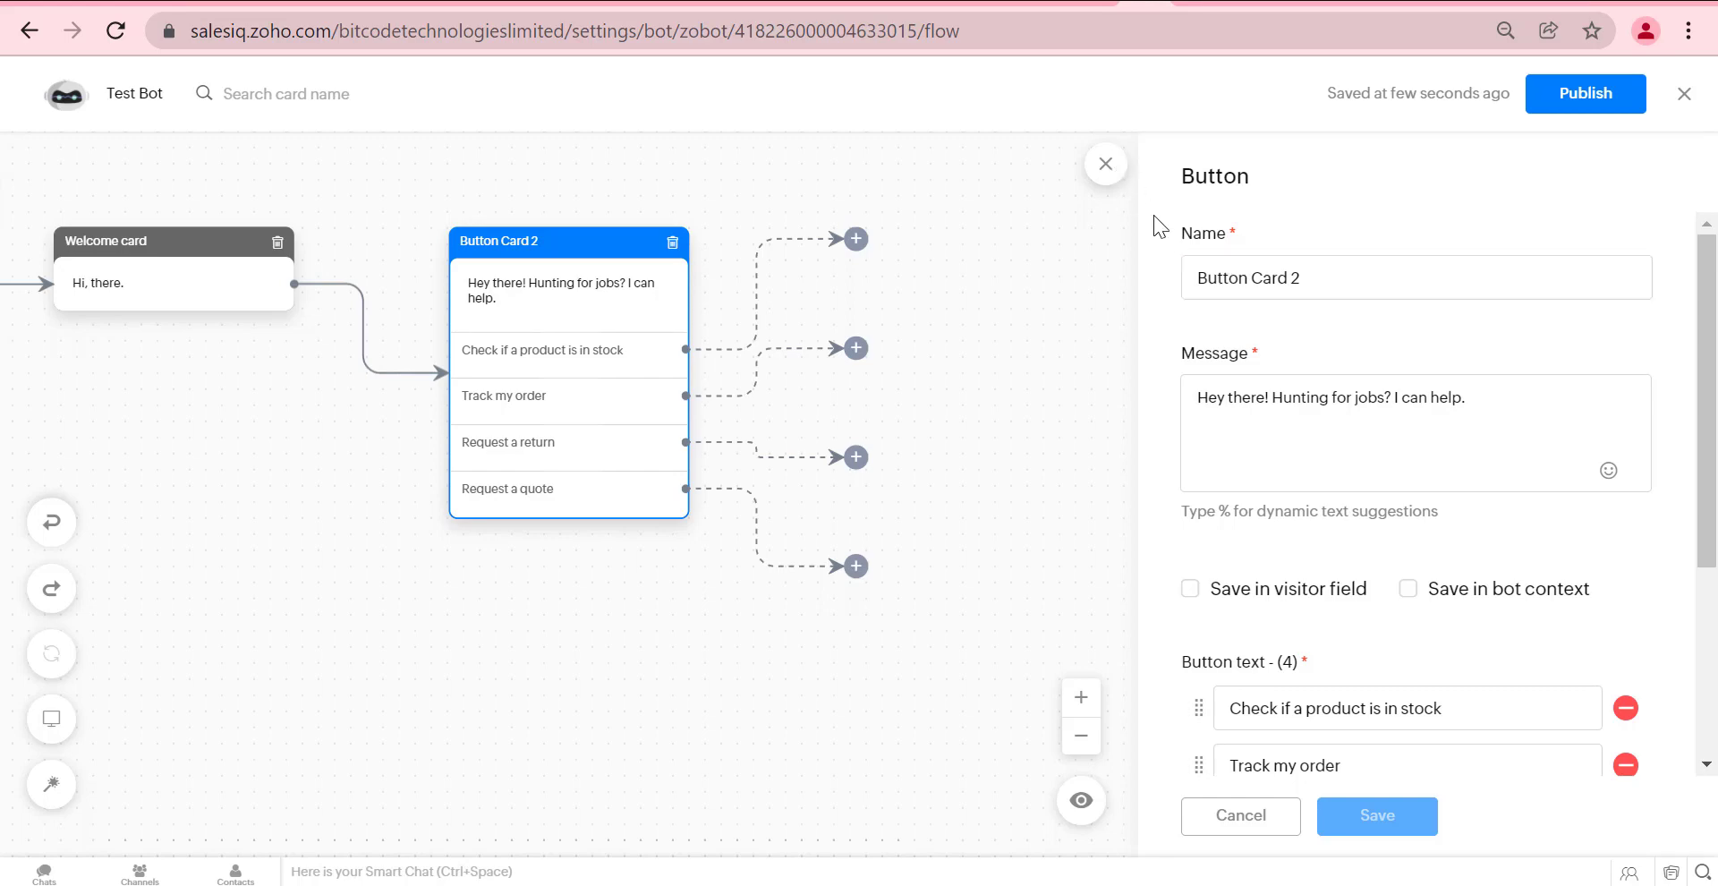
# Add a Button card to the "Check if a product is in stock" branch with the message "Are you looking for more than 1 unit of an item?".
pyautogui.click(1407, 688)
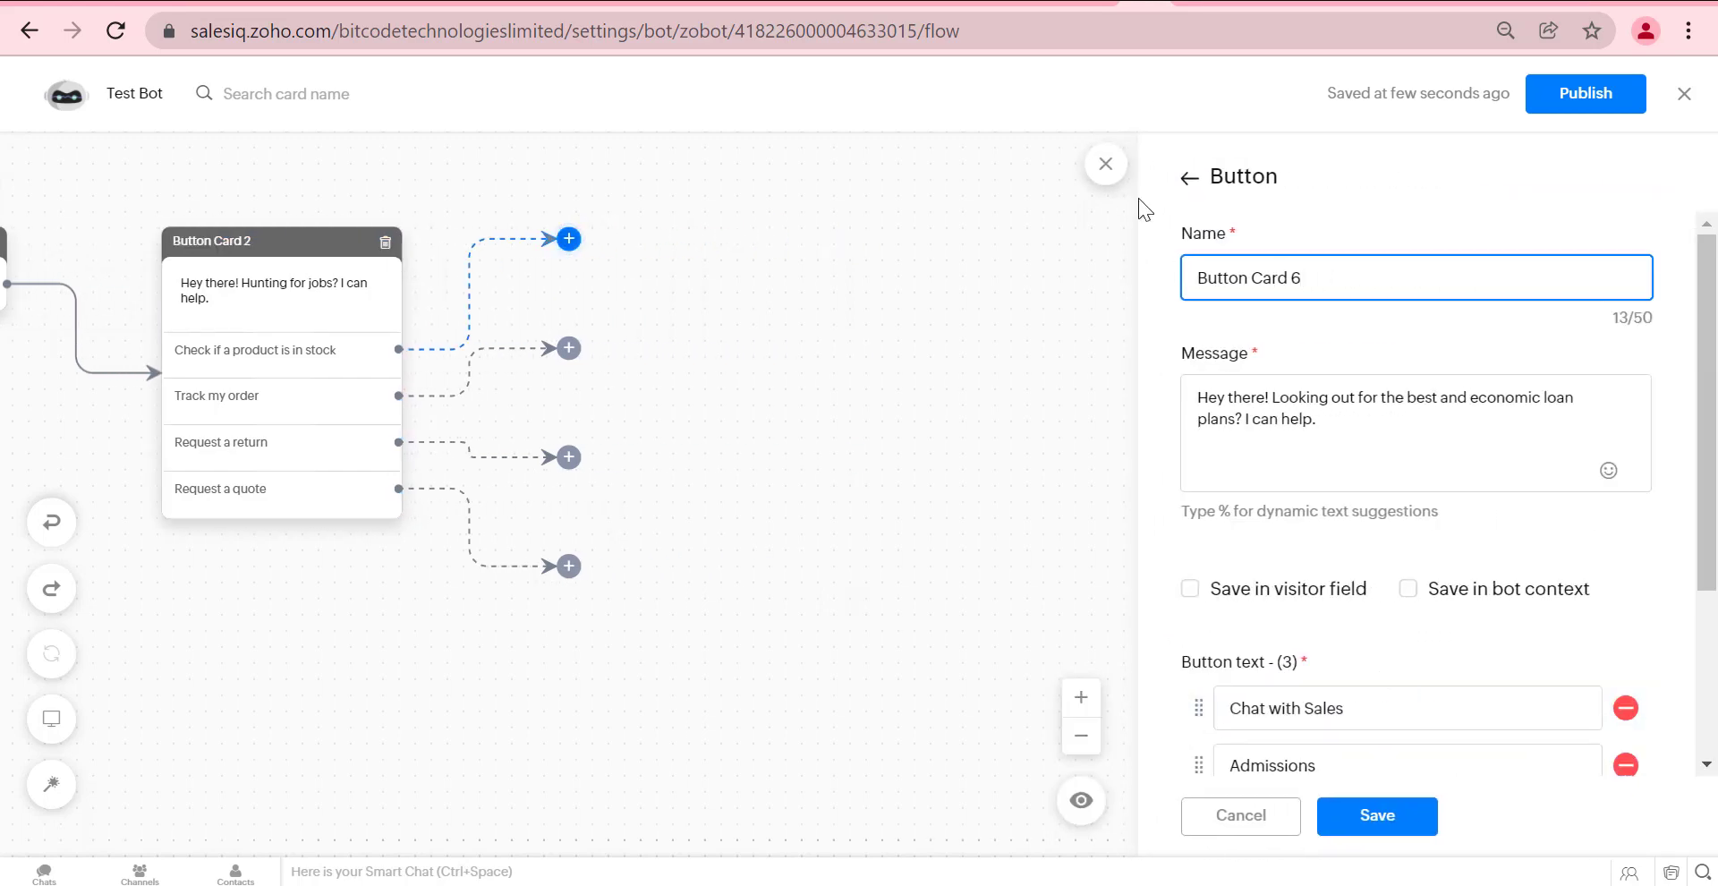
pyautogui.hotkey('ctrl', 'Tab')
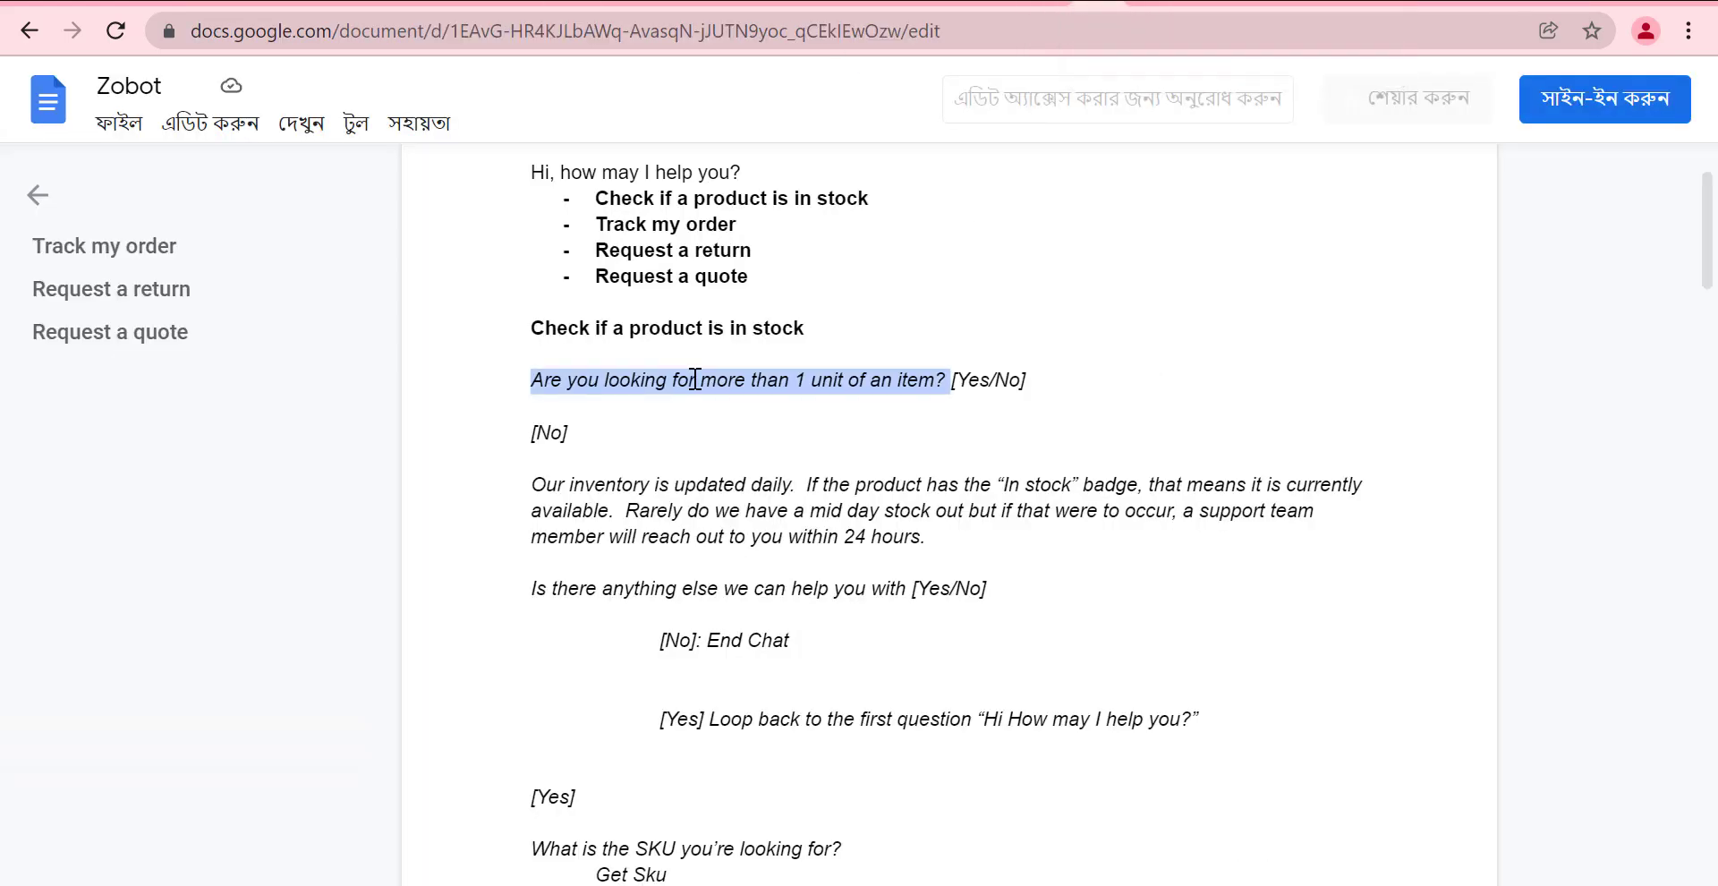
pyautogui.hotkey('ctrl', 'shift', 'Tab')
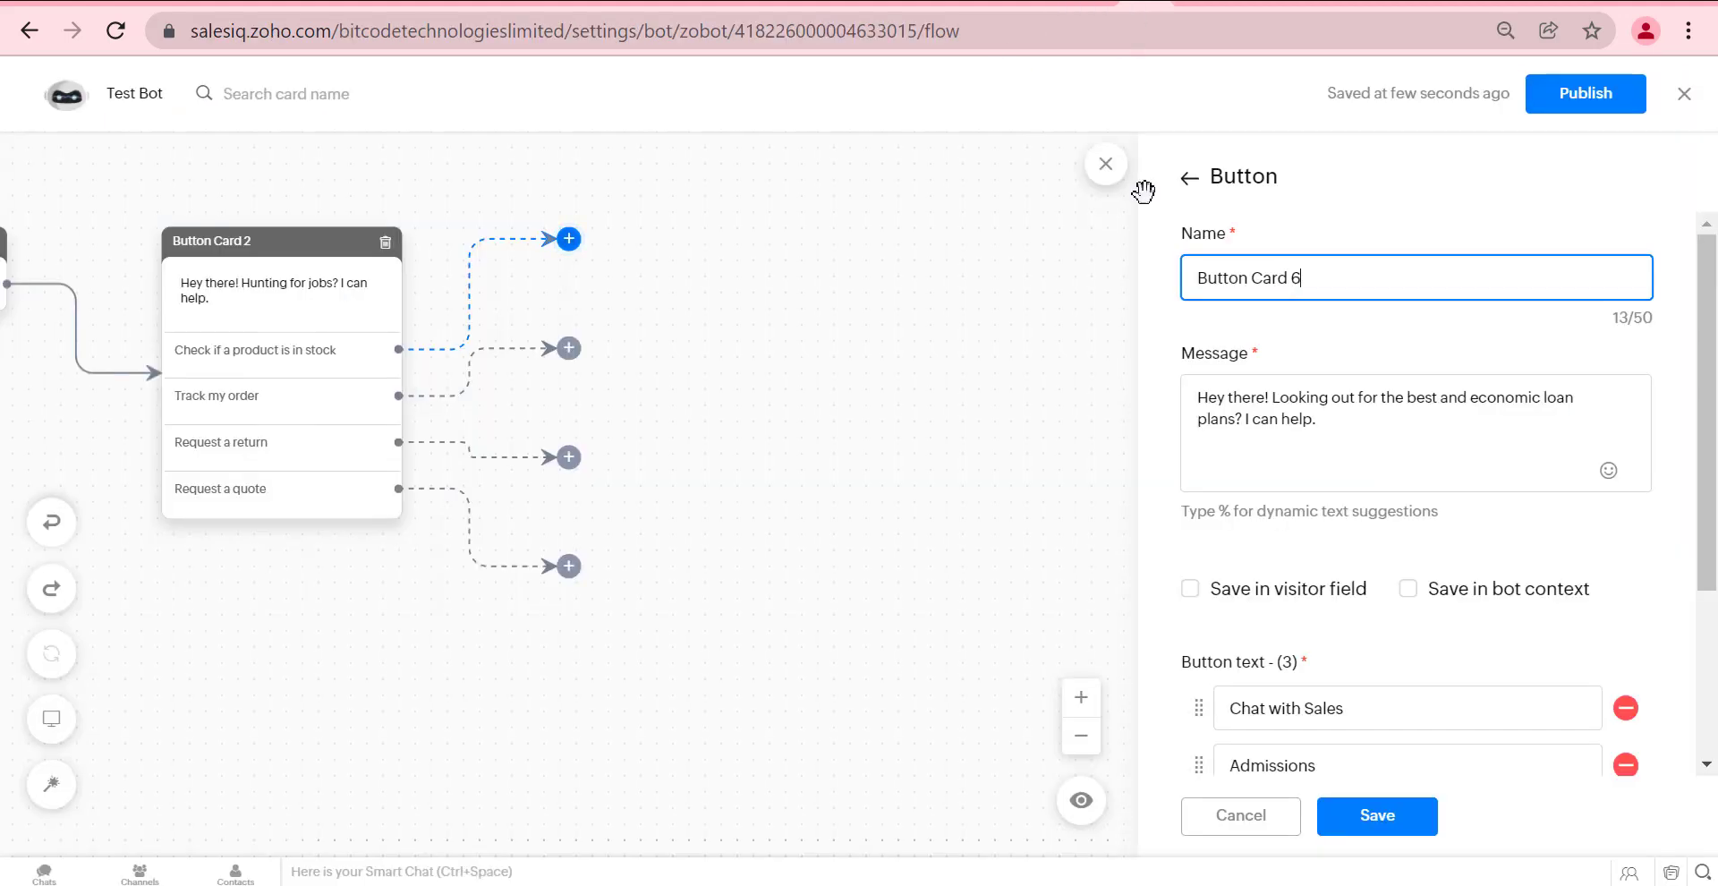
pyautogui.doubleClick(1232, 418)
pyautogui.hotkey('ctrl', 'a')
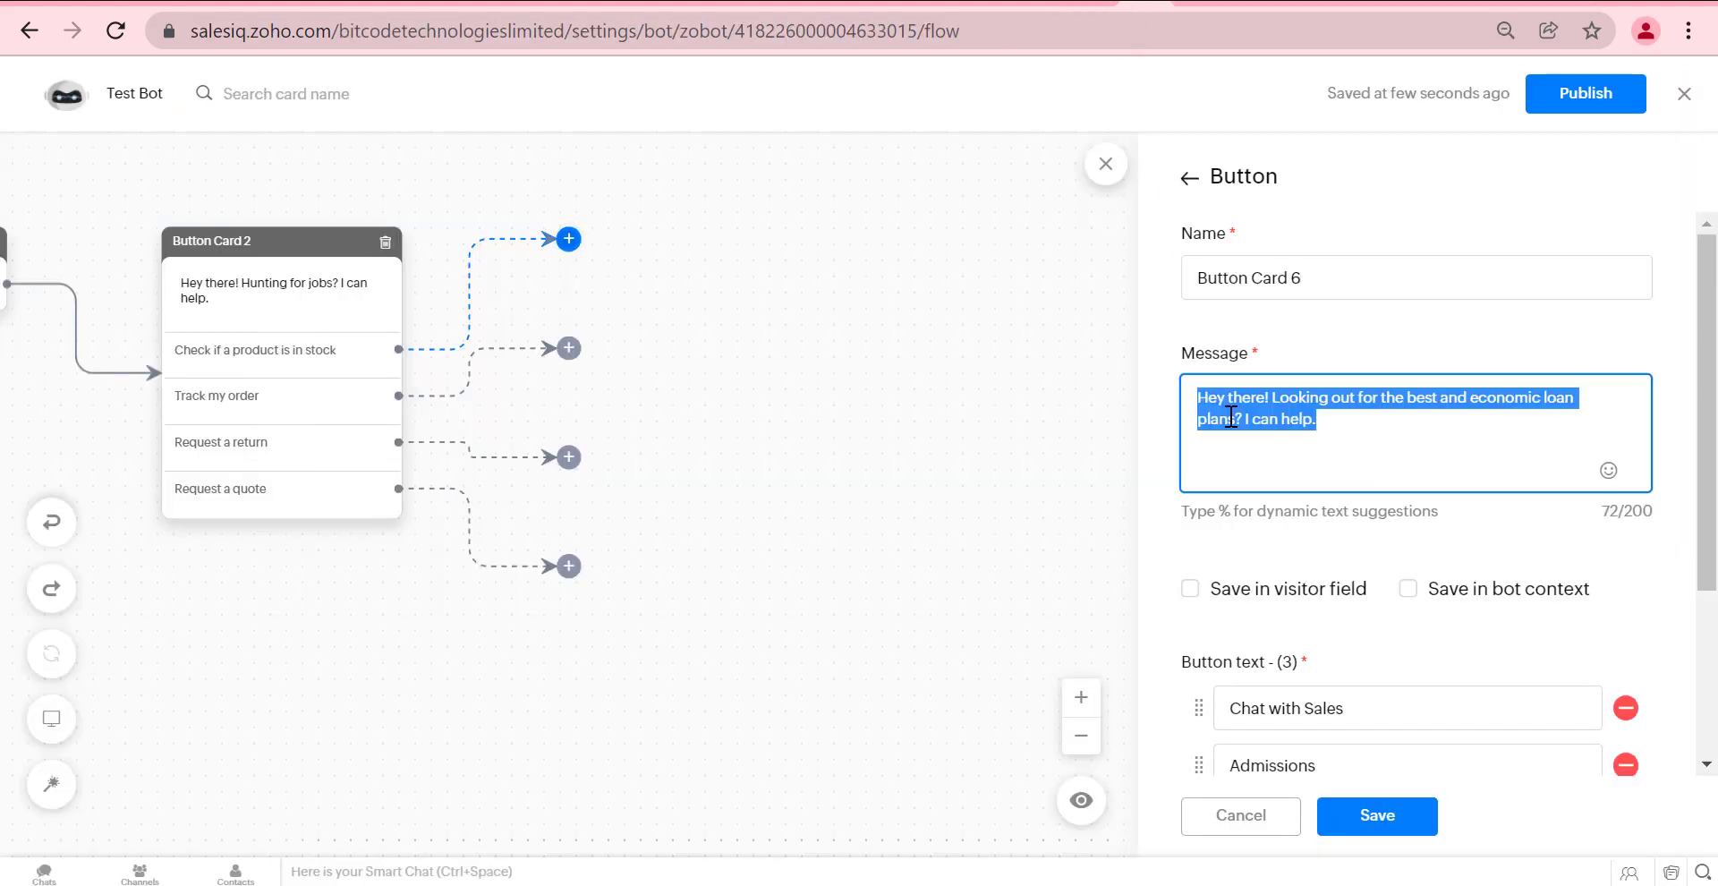
pyautogui.write('Are you looking for more than 1 unit of an item?')
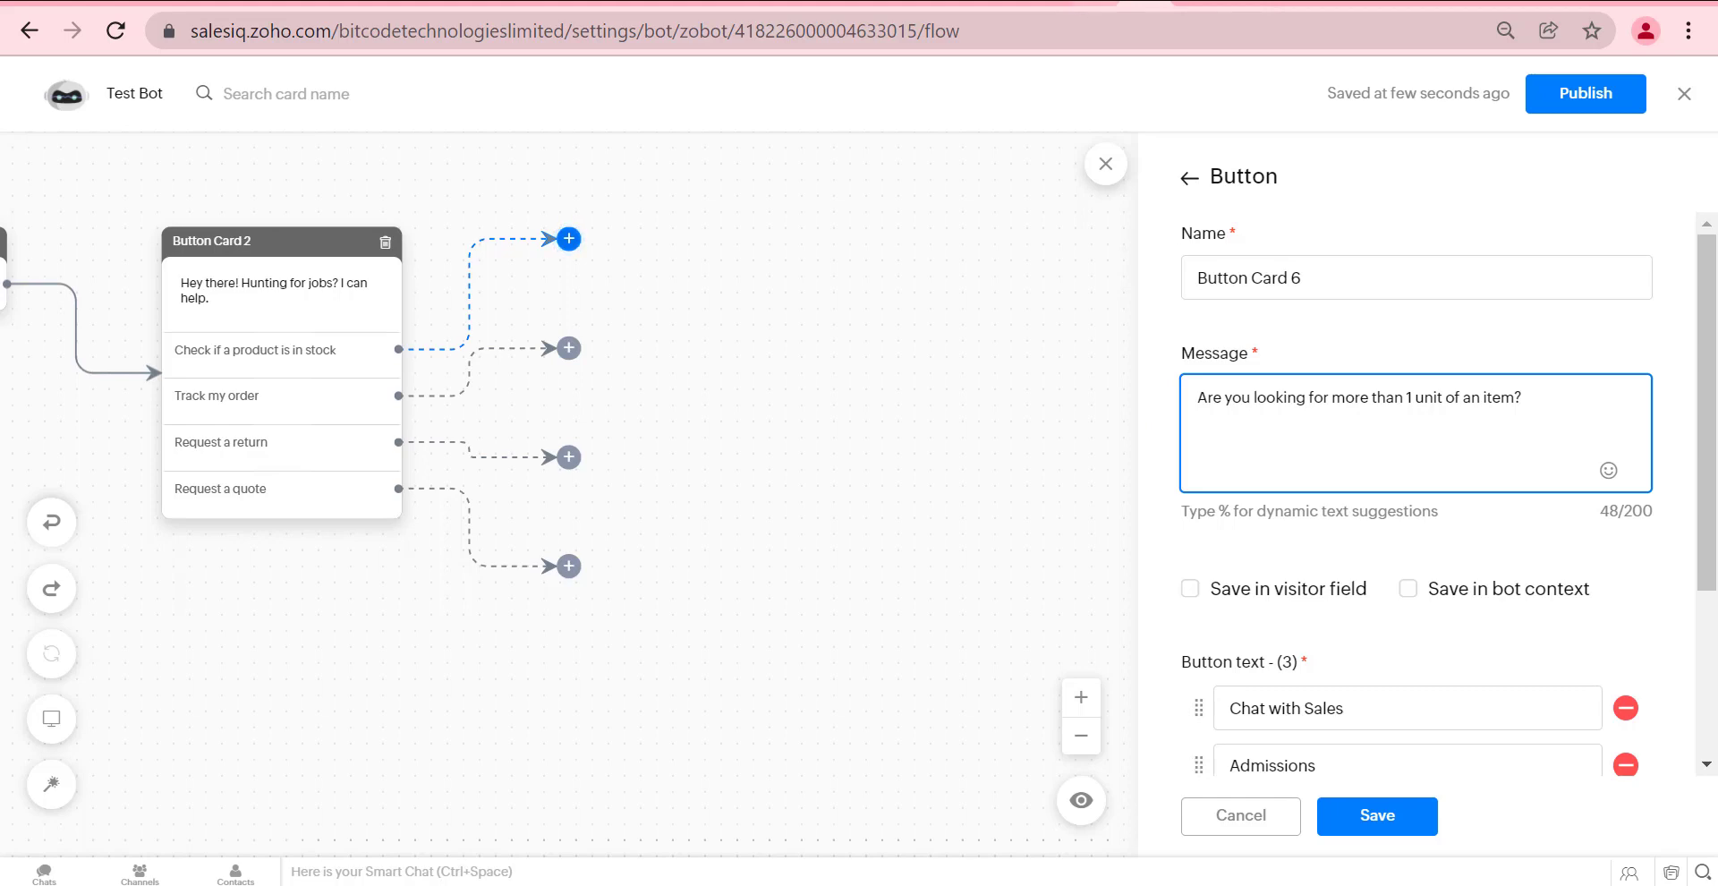
# Copy "Yes" from the Zobot document and use it as the new card's first button text.
pyautogui.click(1208, 7)
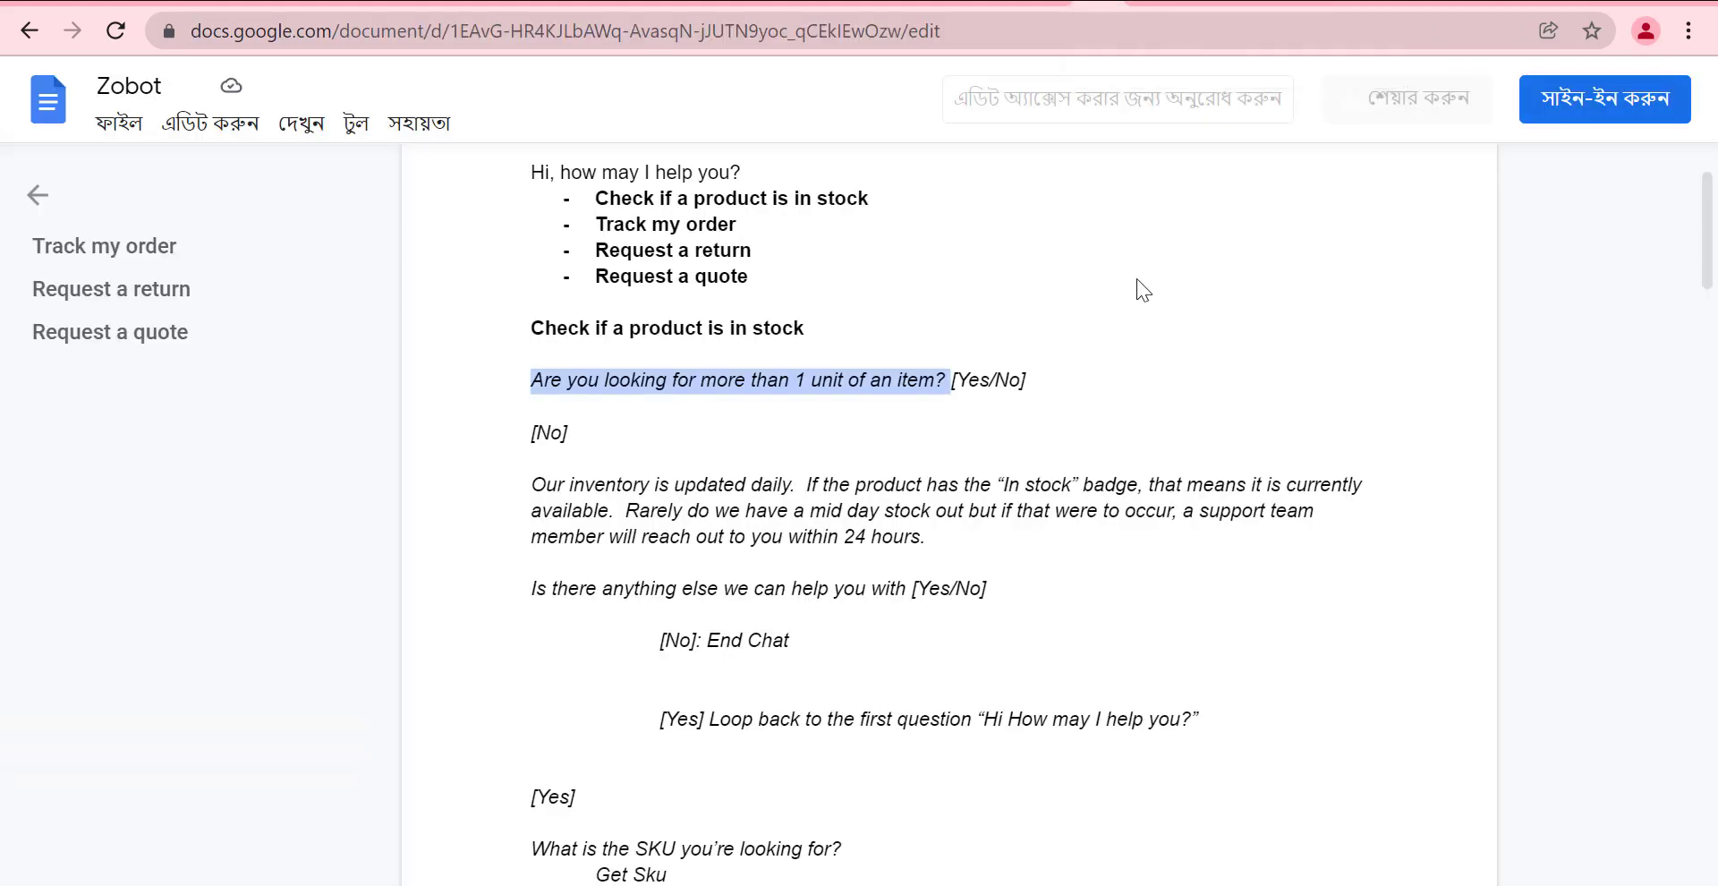
pyautogui.doubleClick(972, 381)
pyautogui.hotkey('ctrl', 'c')
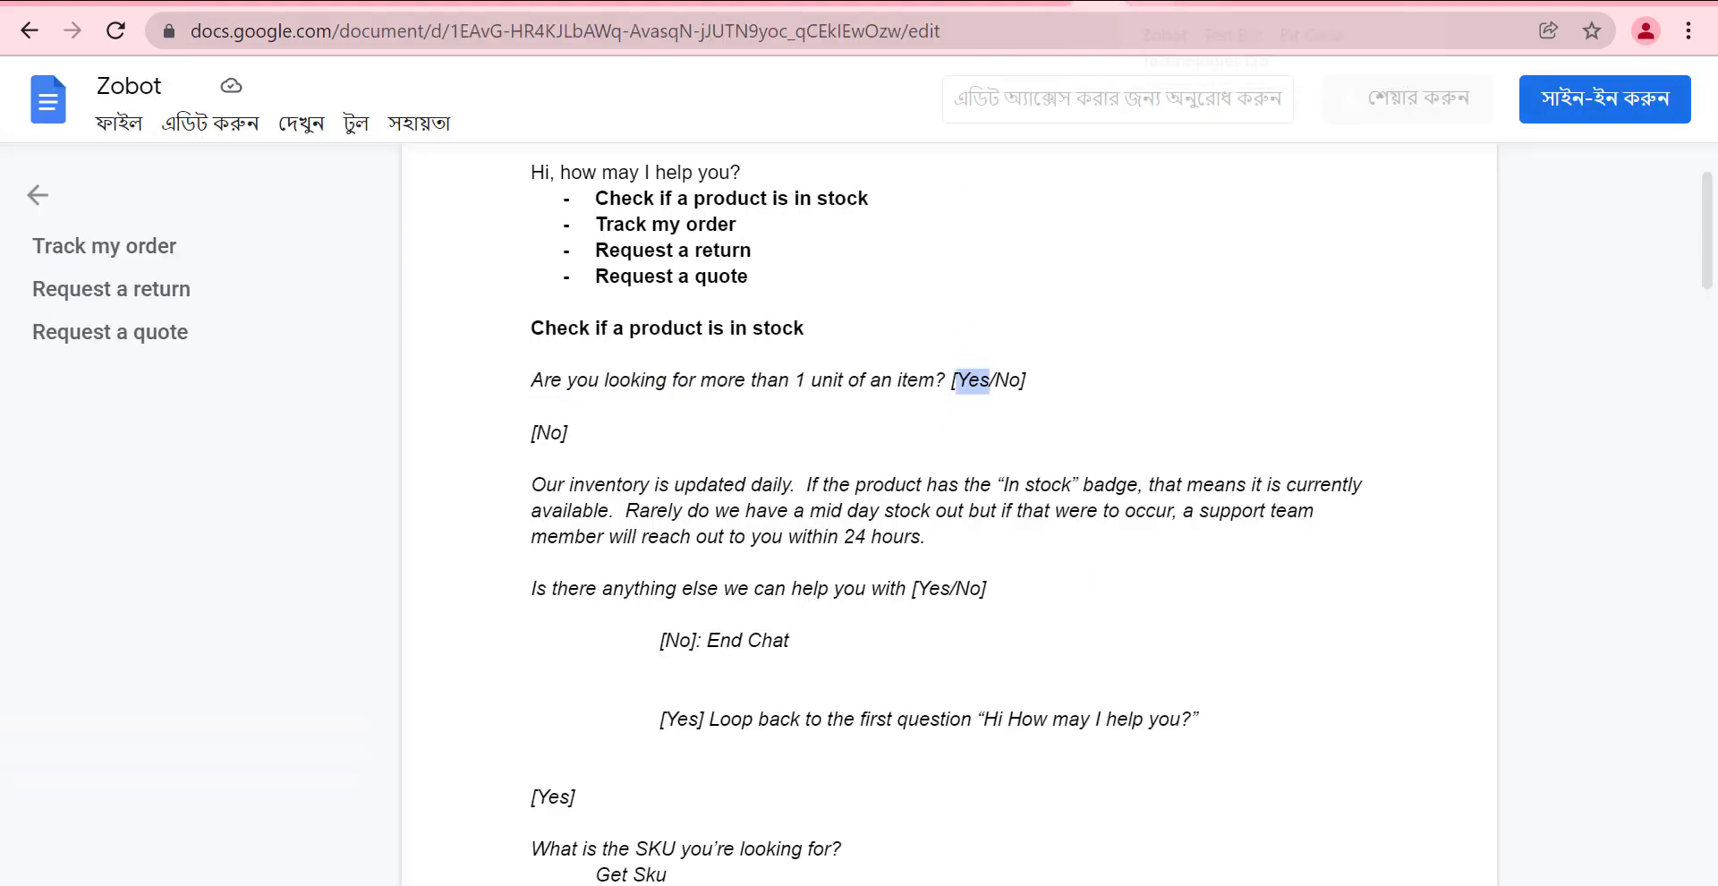
pyautogui.hotkey('ctrl', 'shift', 'Tab')
pyautogui.tripleClick(1296, 709)
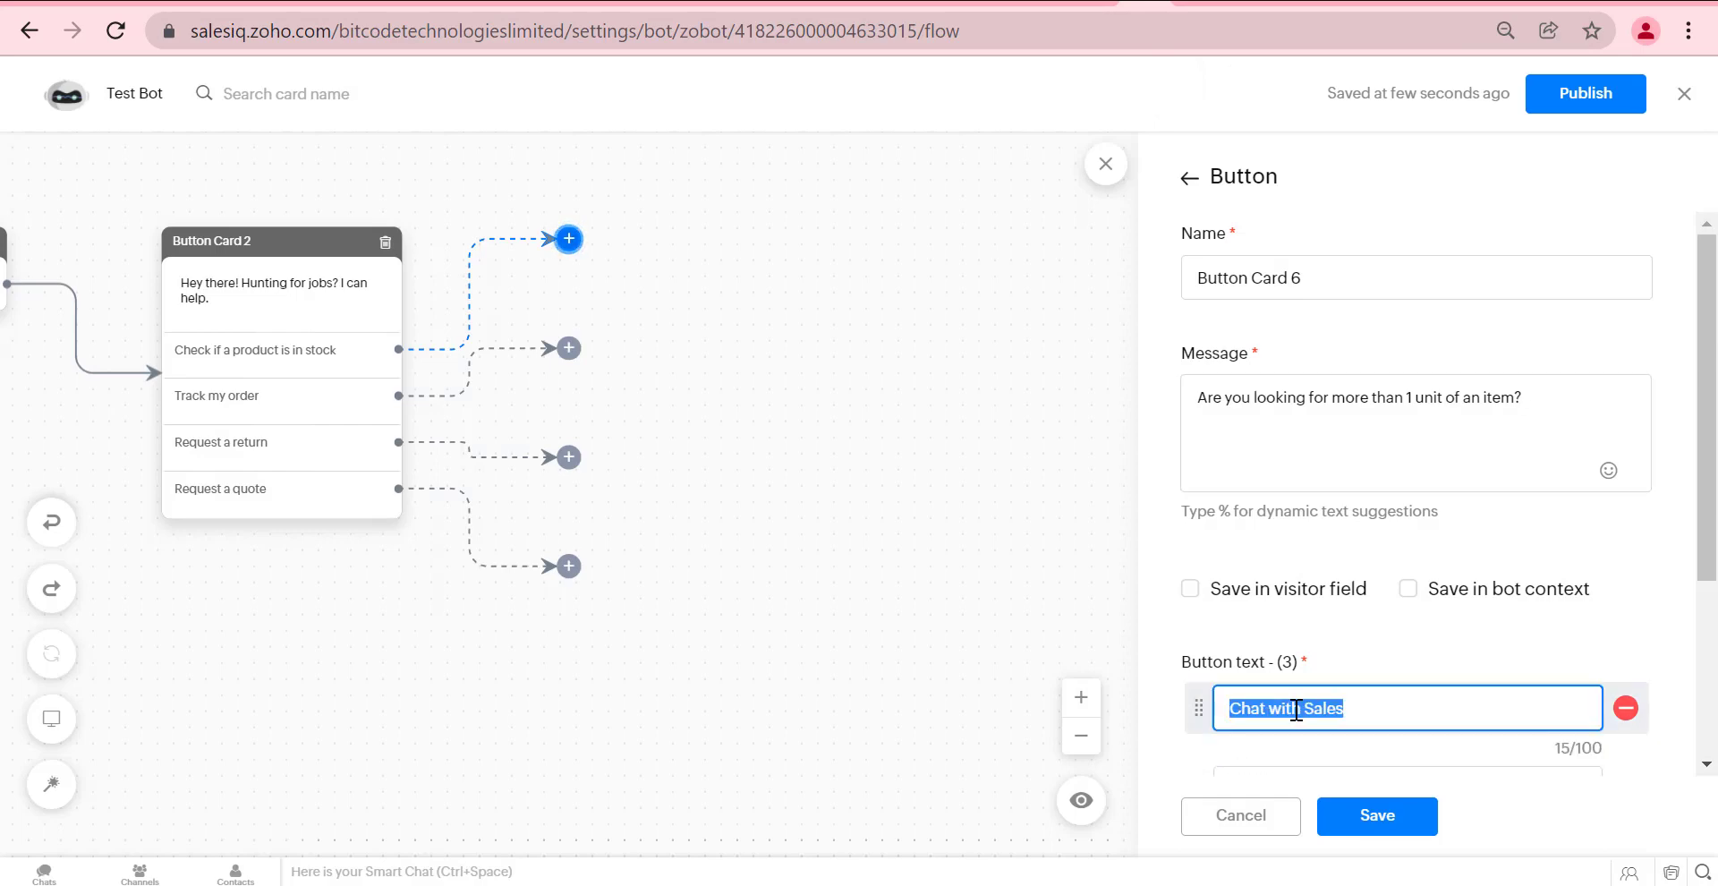
pyautogui.hotkey('ctrl', 'v')
# Replace the "Admissions" button text with "No" copied from the Zobot document, and try to save the card.
pyautogui.scroll(-3, 1289, 680)
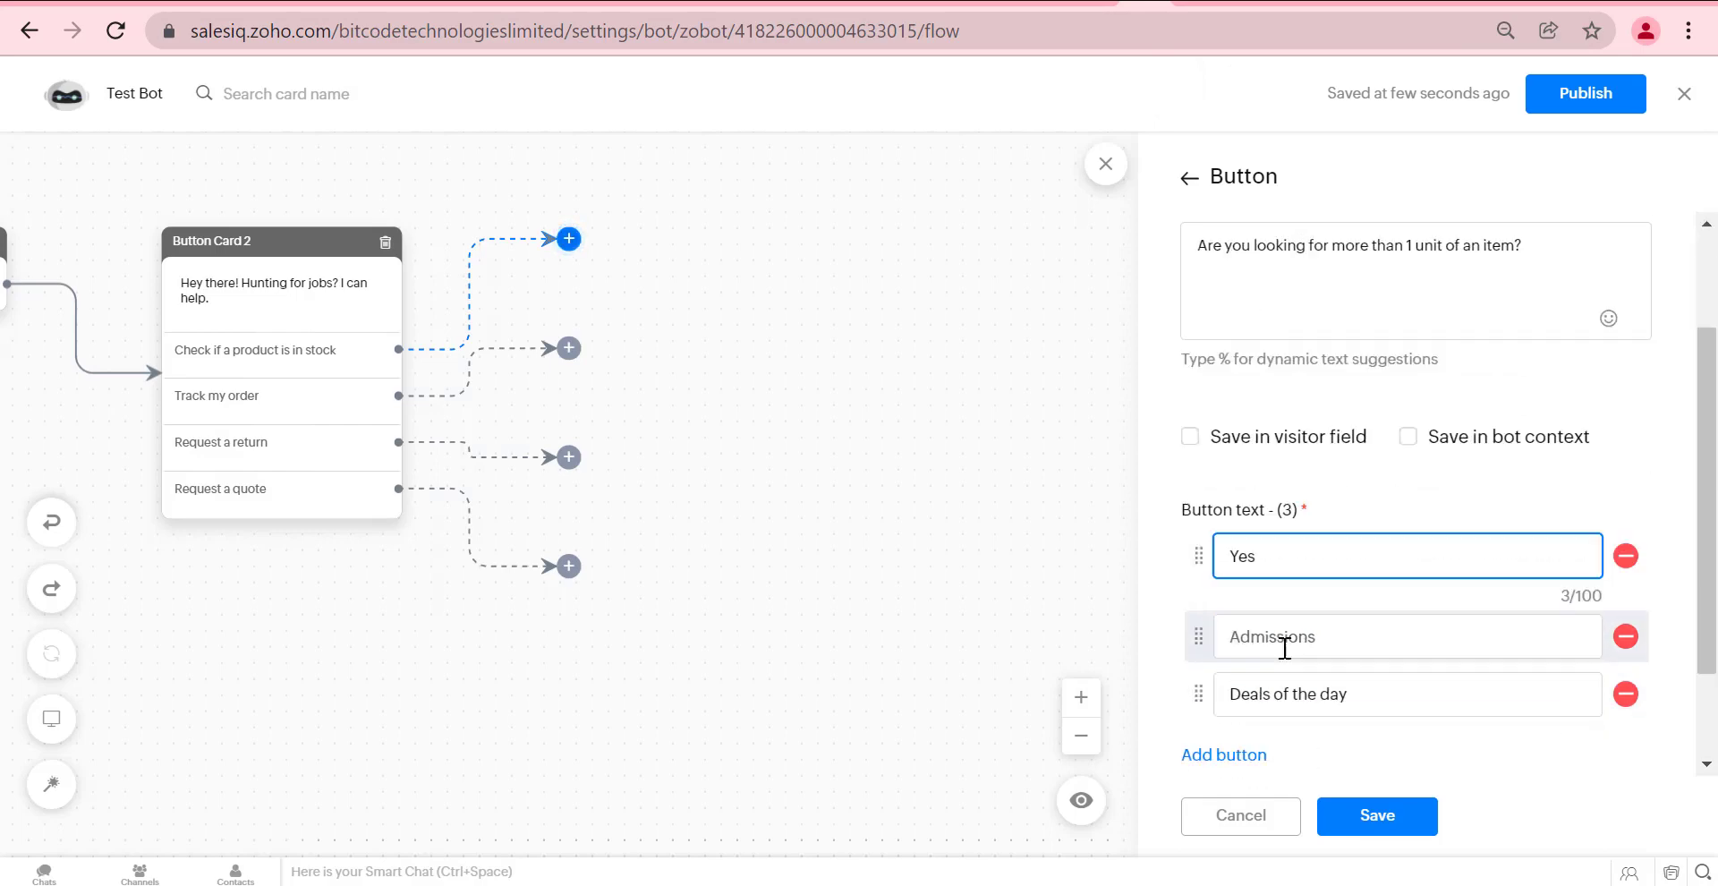
pyautogui.click(1108, 3)
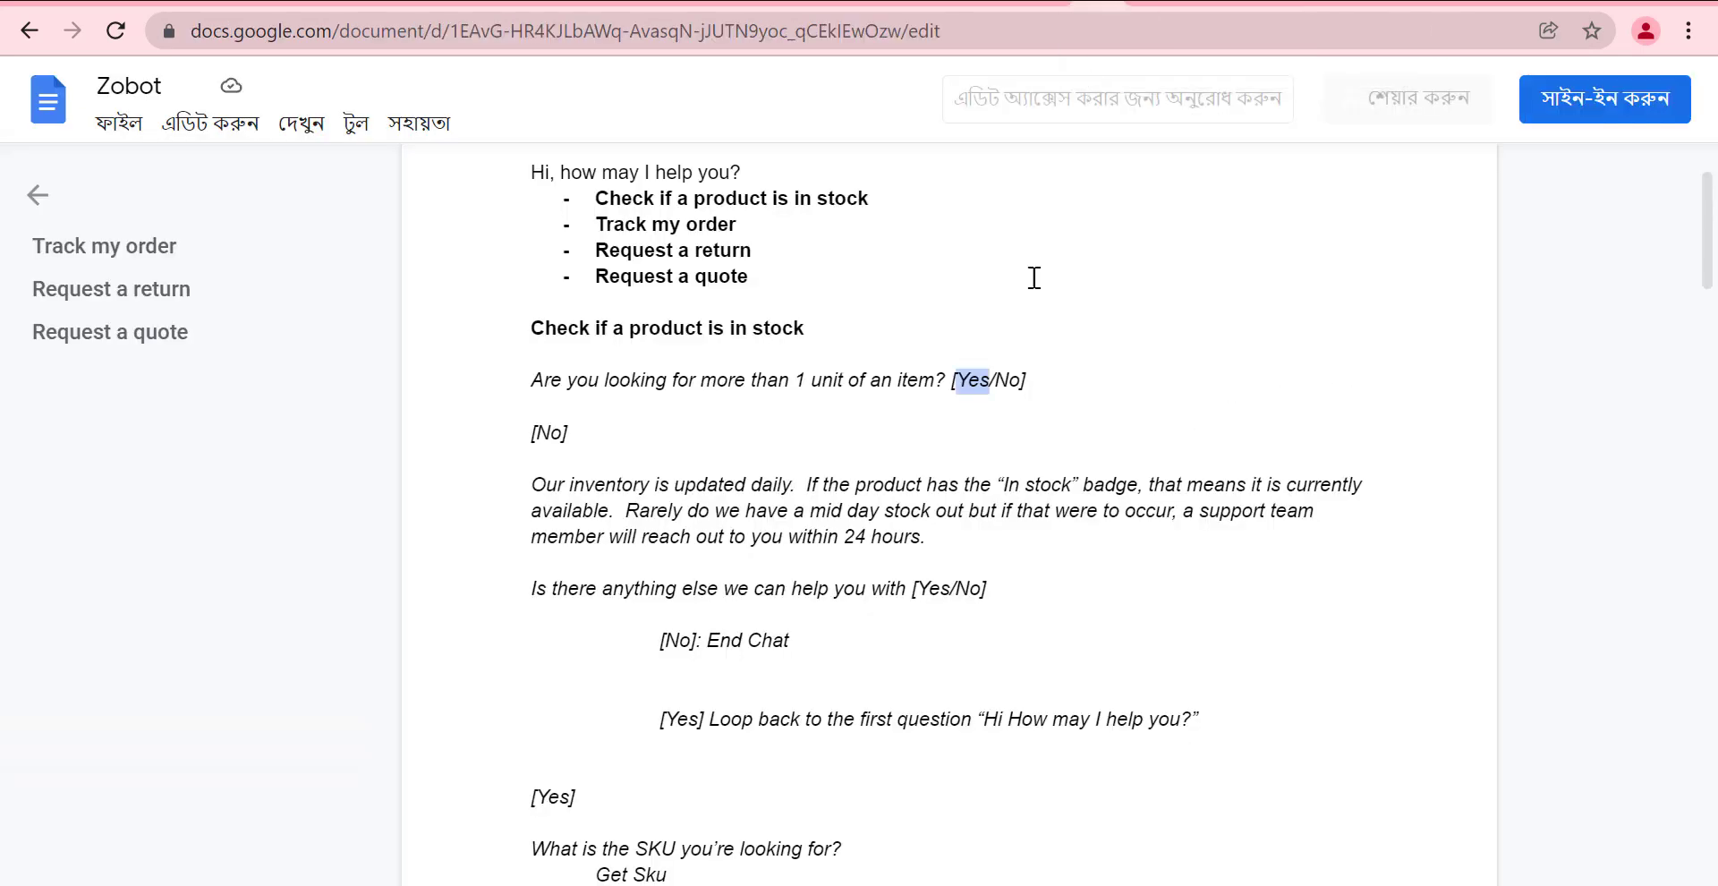
pyautogui.doubleClick(1010, 380)
pyautogui.hotkey('ctrl', 'c')
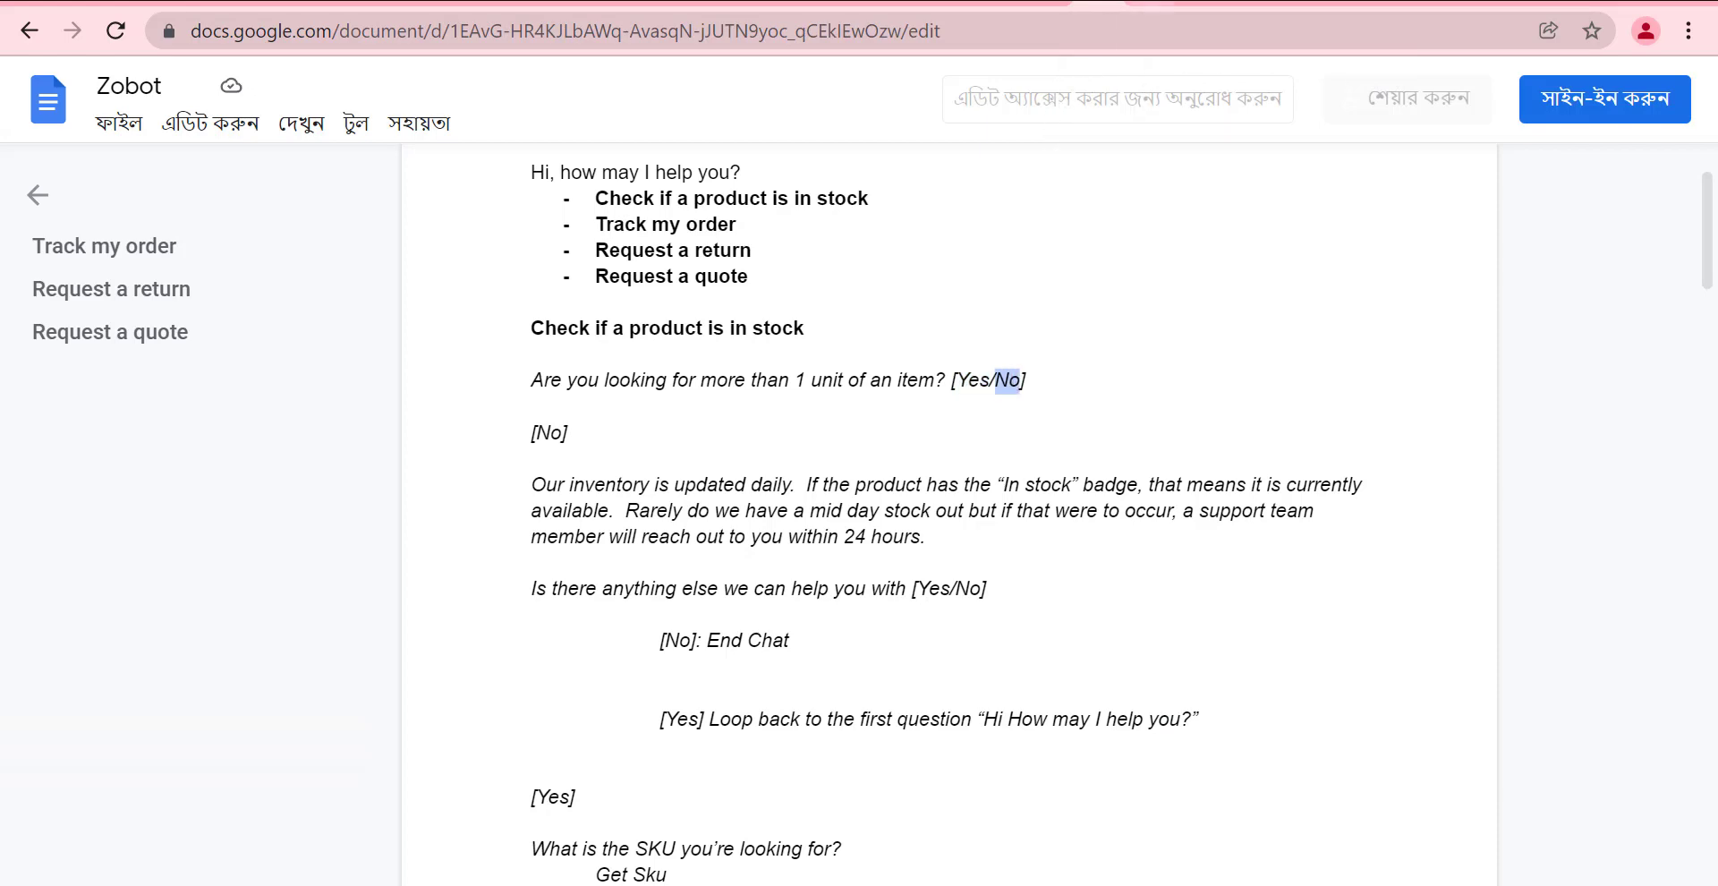
pyautogui.hotkey('ctrl', 'shift', 'Tab')
pyautogui.doubleClick(1297, 510)
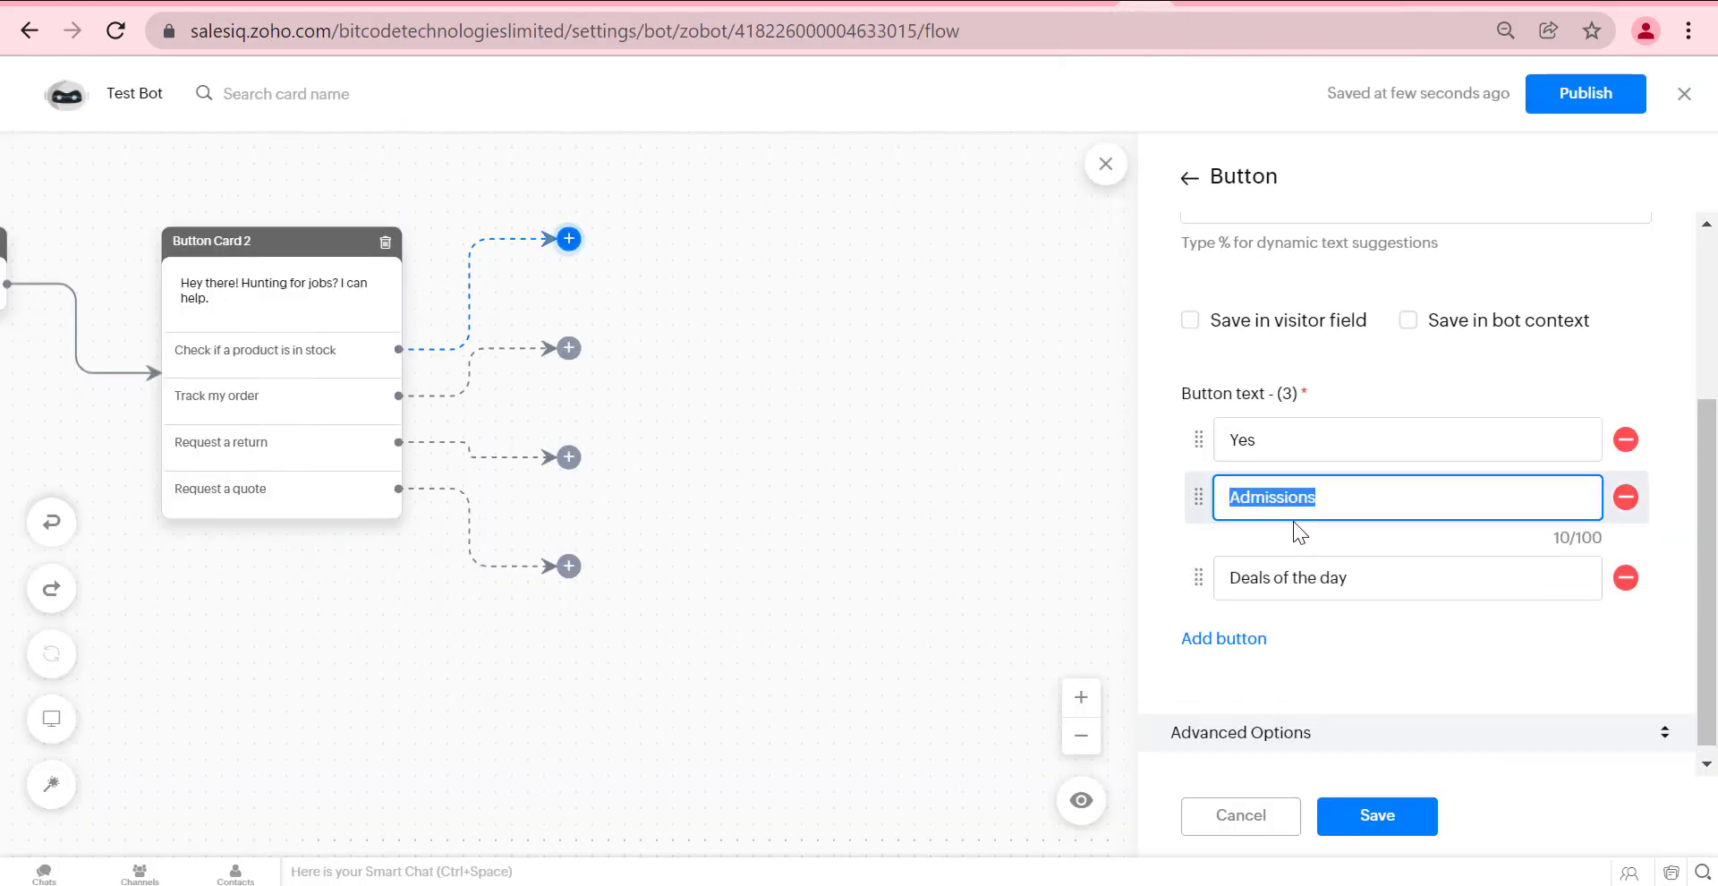
pyautogui.hotkey('ctrl', 'v')
pyautogui.click(1536, 680)
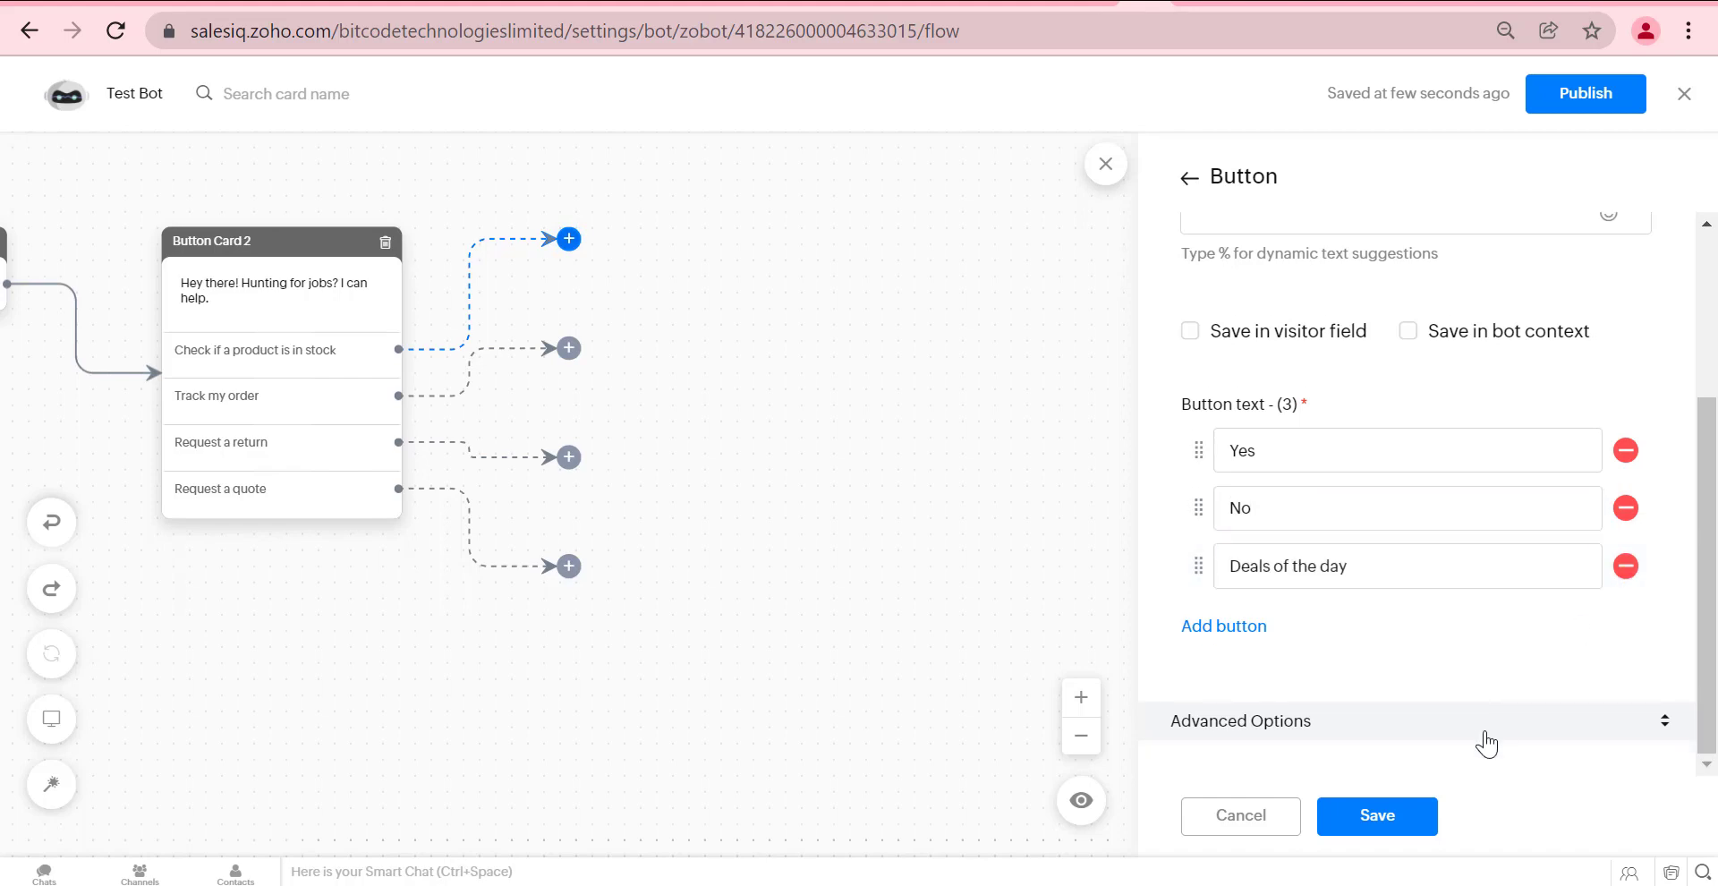
pyautogui.click(1353, 819)
# Set the card's first button text to "What is the SKU you're looking for?".
pyautogui.click(1250, 707)
pyautogui.tripleClick(1250, 709)
pyautogui.write('What is the SKU you’re looking for?')
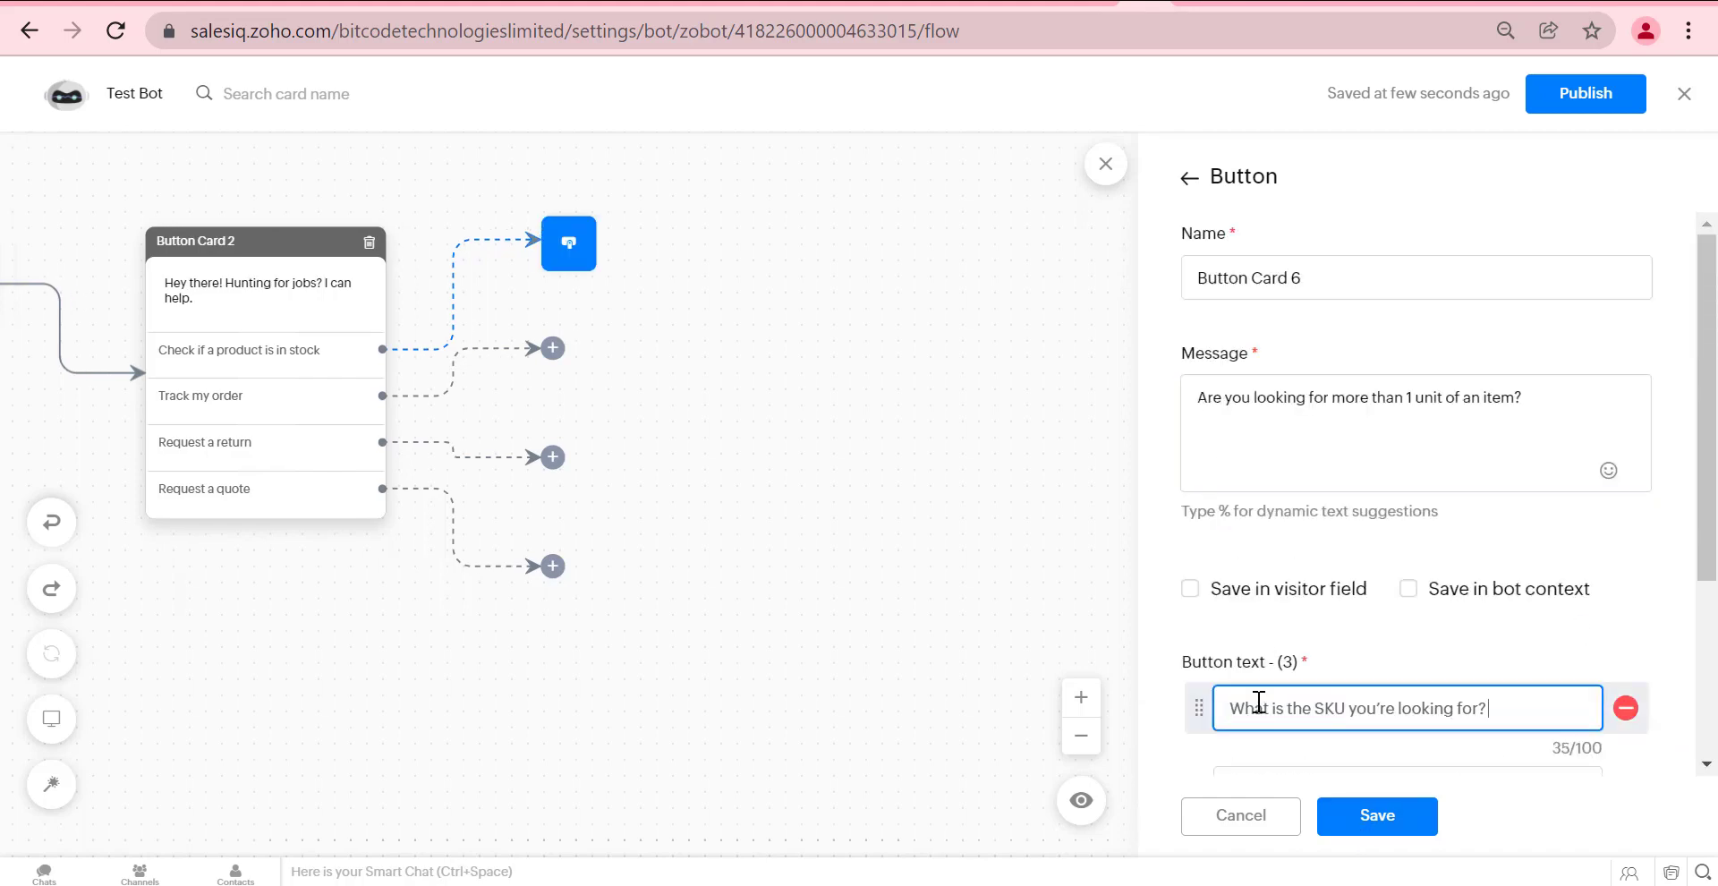
# Copy "How many are you looking to purchase?" from the Zobot document into the second button's text and remove the "I want to buy" button.
pyautogui.click(1074, 4)
pyautogui.click(681, 497)
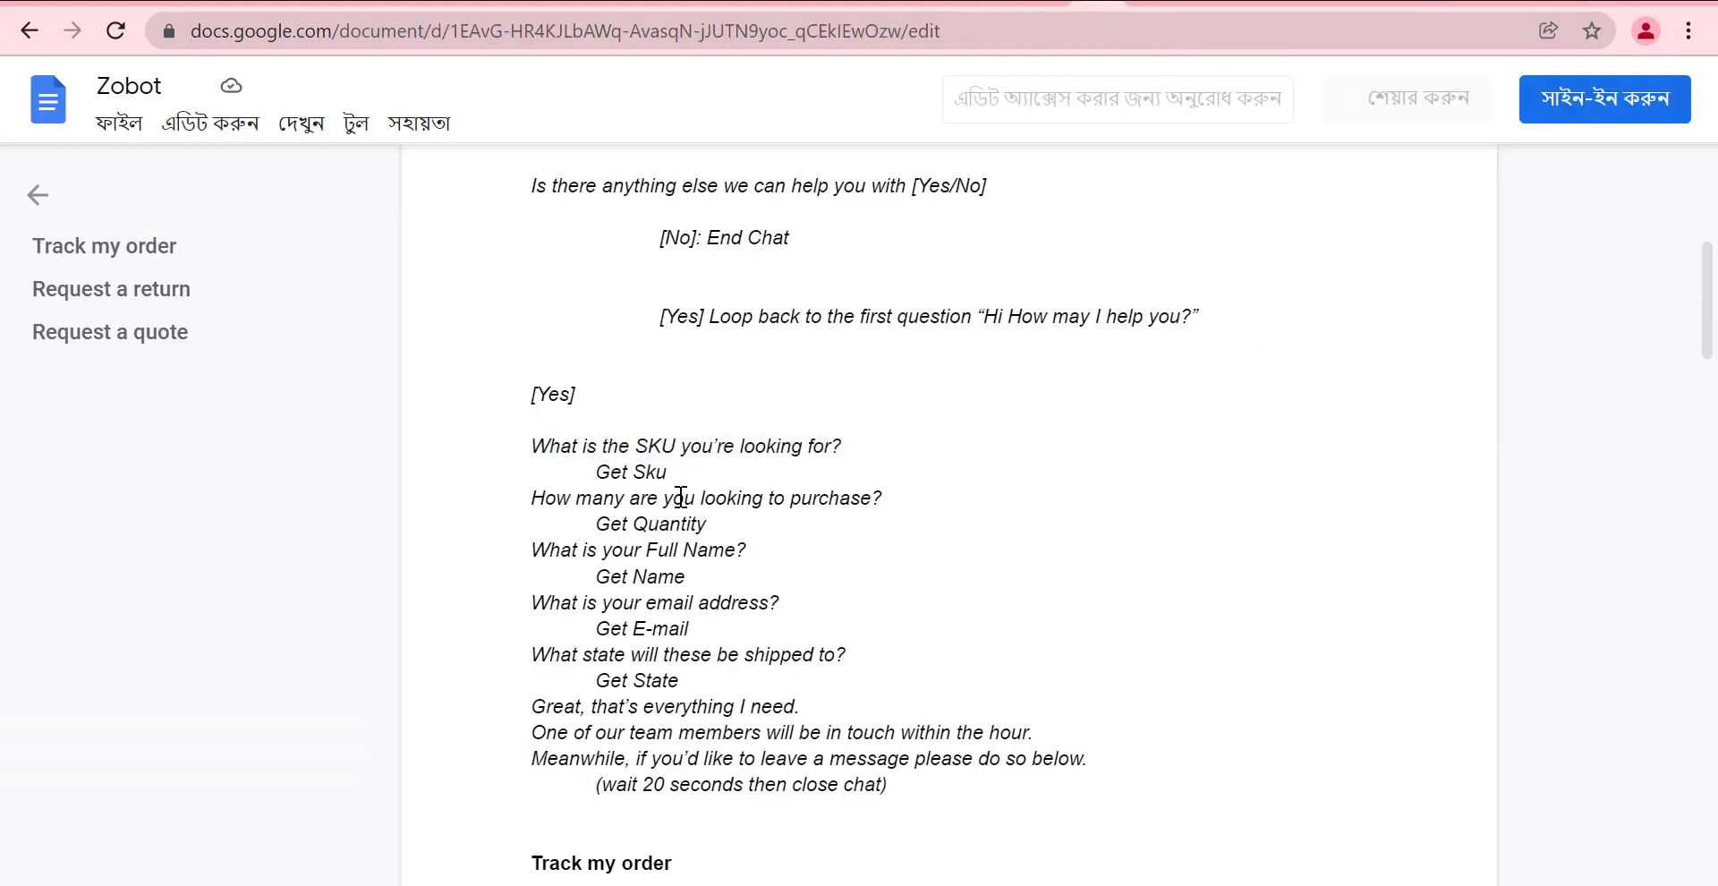
pyautogui.tripleClick(680, 497)
pyautogui.hotkey('ctrl', 'c')
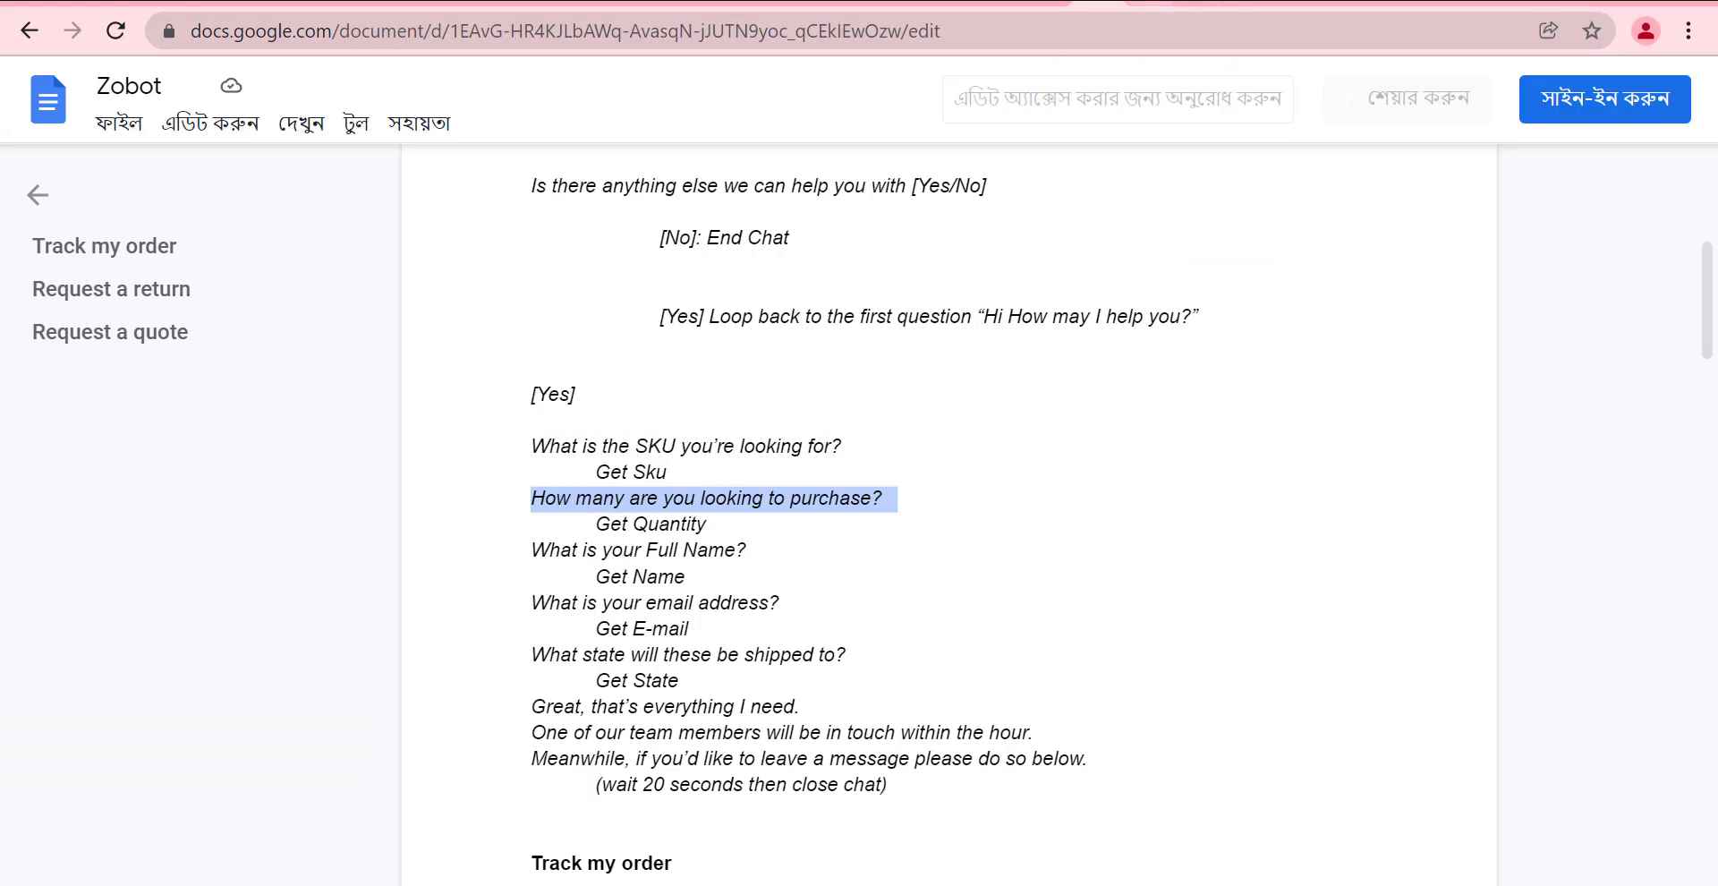
pyautogui.hotkey('ctrl', 'Tab')
pyautogui.scroll(-2, 1253, 649)
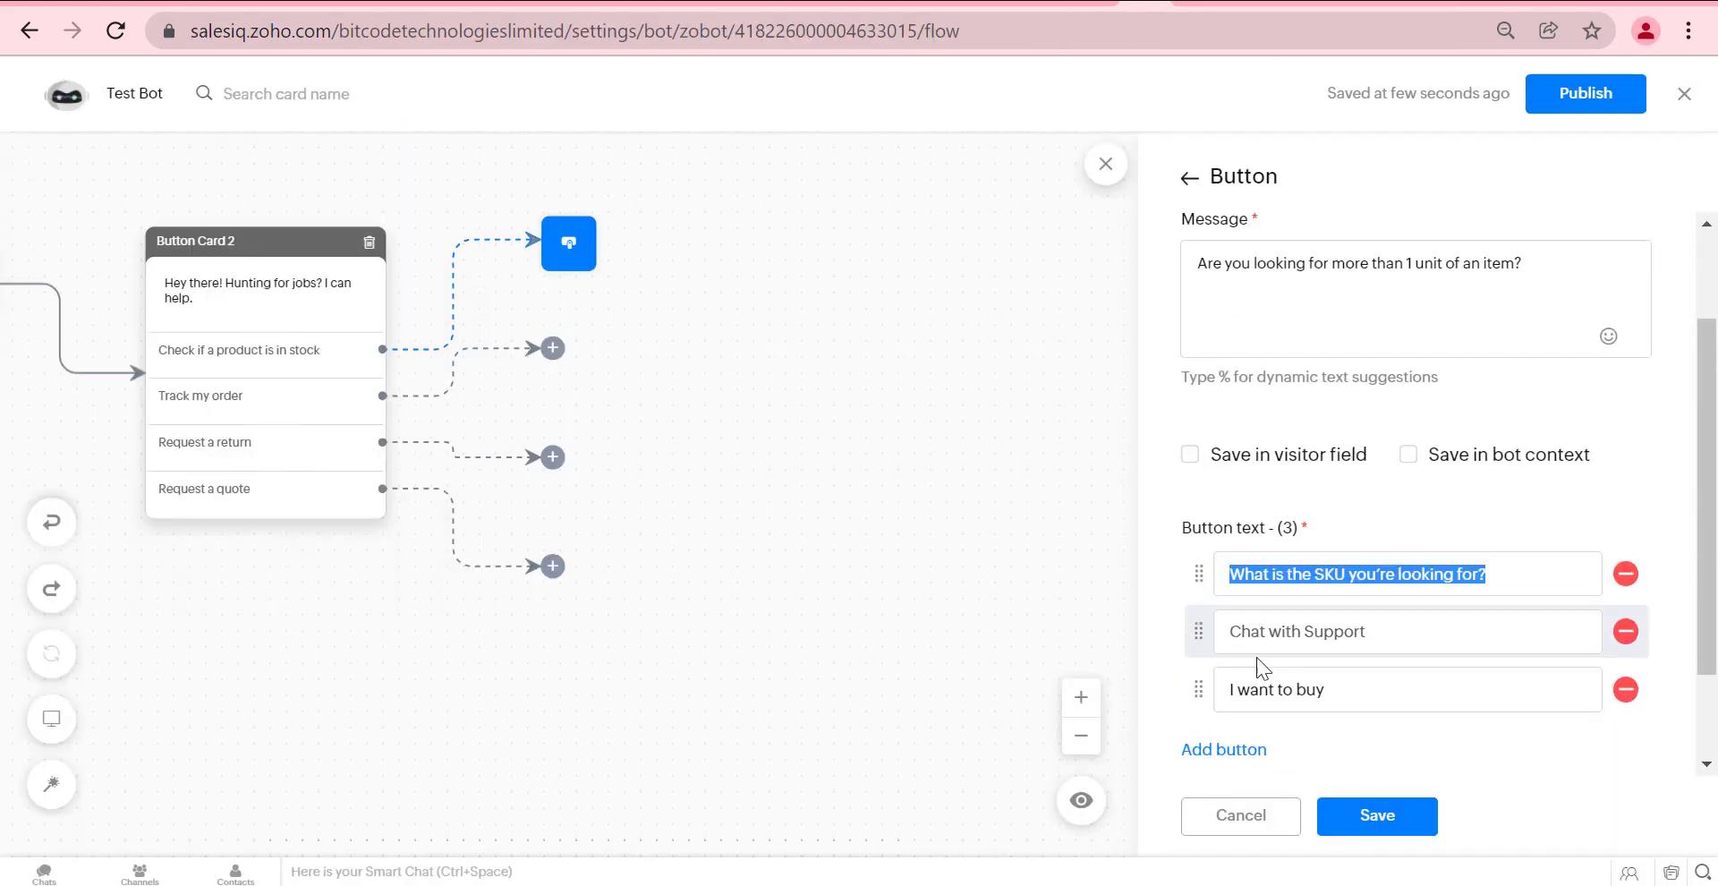
pyautogui.tripleClick(1261, 631)
pyautogui.hotkey('ctrl', 'v')
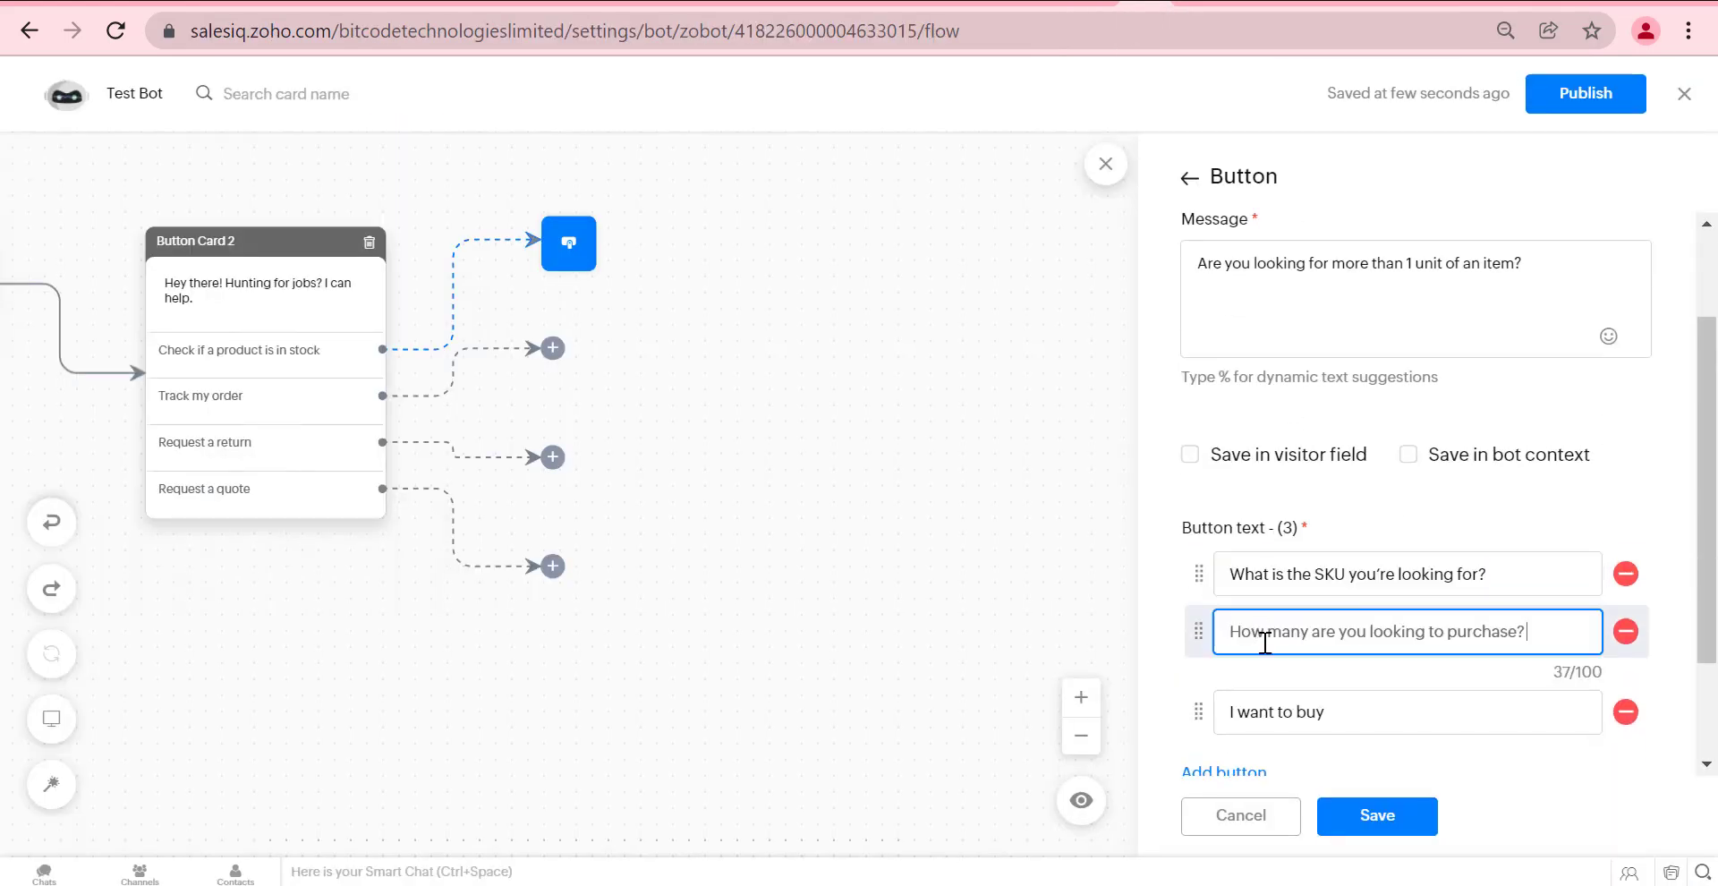
pyautogui.scroll(-2, 1265, 643)
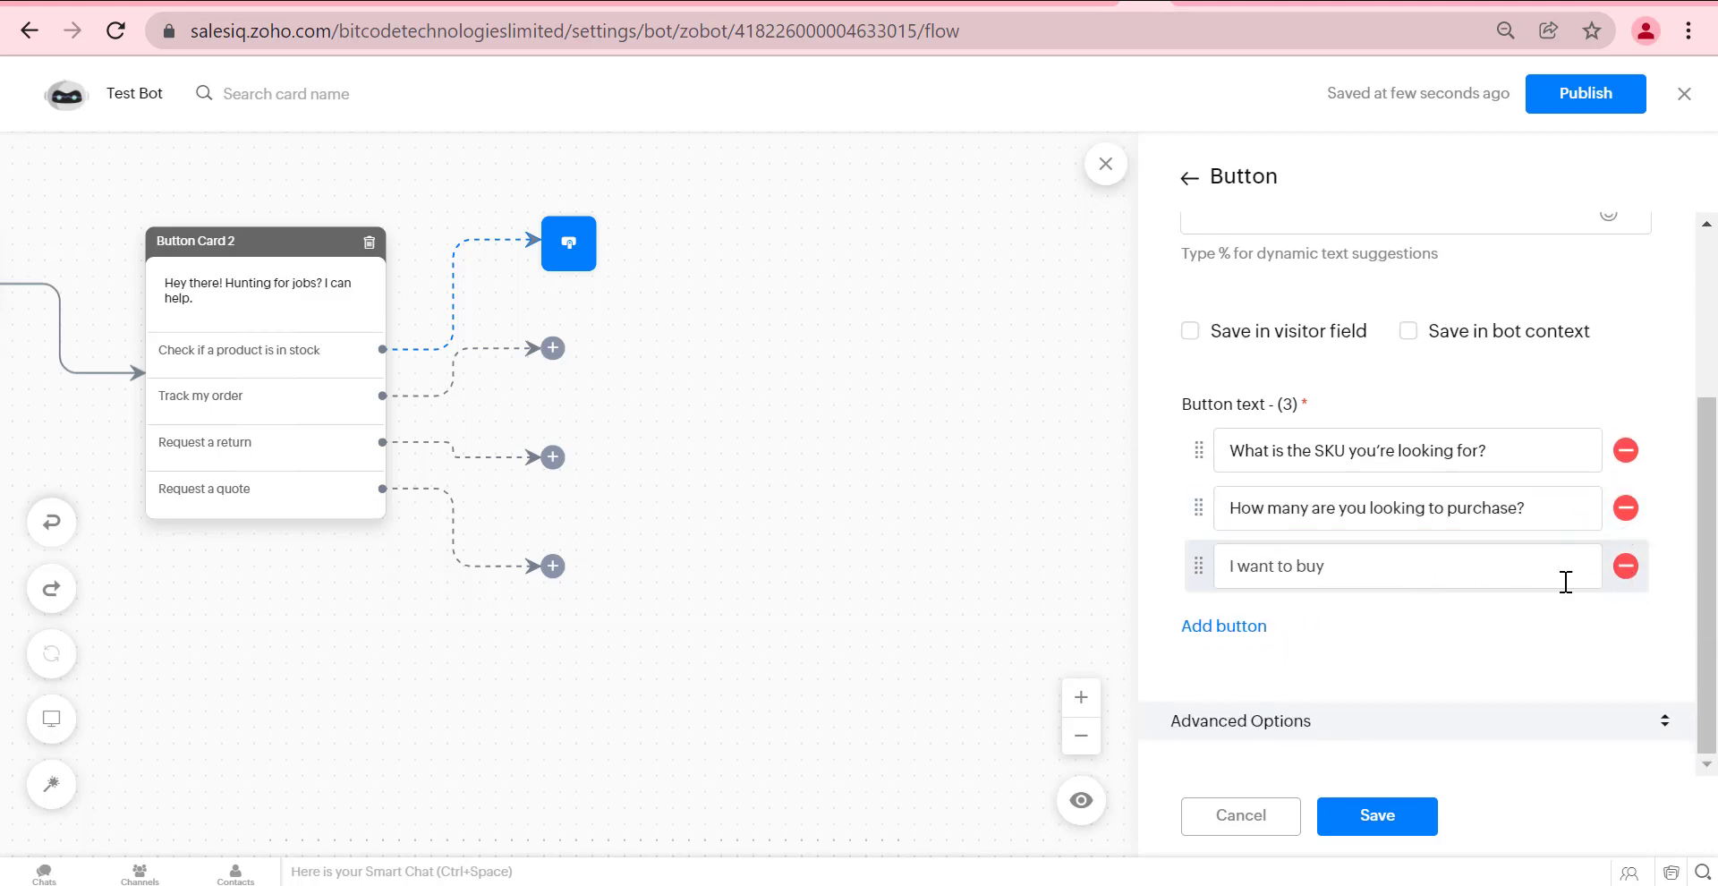
pyautogui.click(1627, 567)
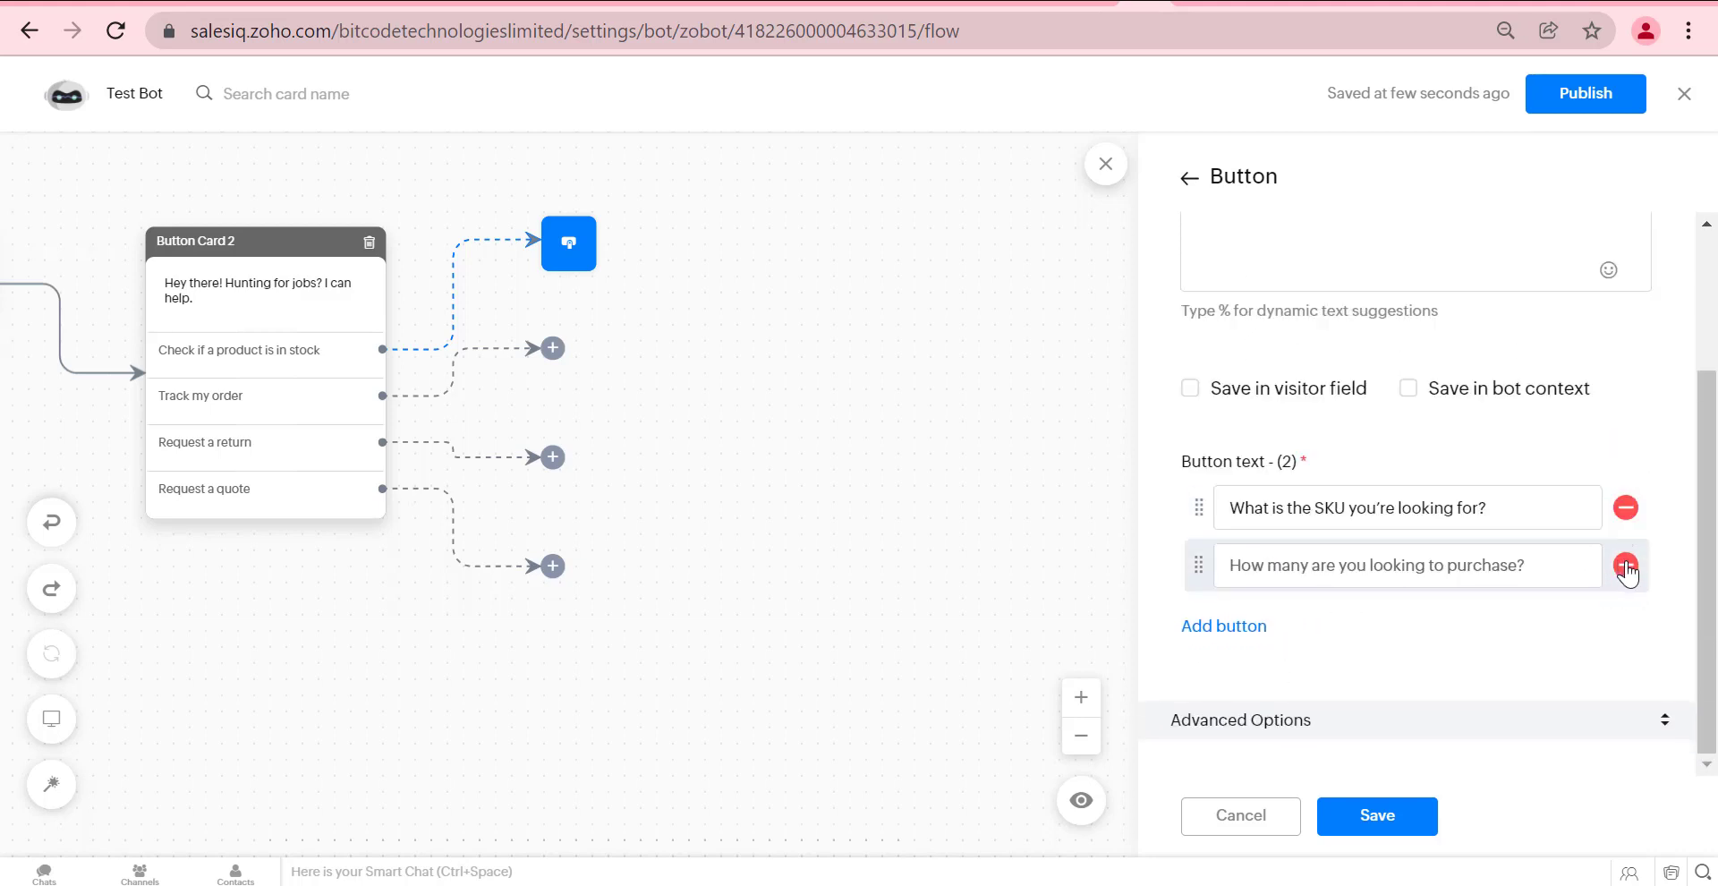
# Save the button card and add an Articles card to its "What is the SKU you're looking for?" branch.
pyautogui.click(1351, 818)
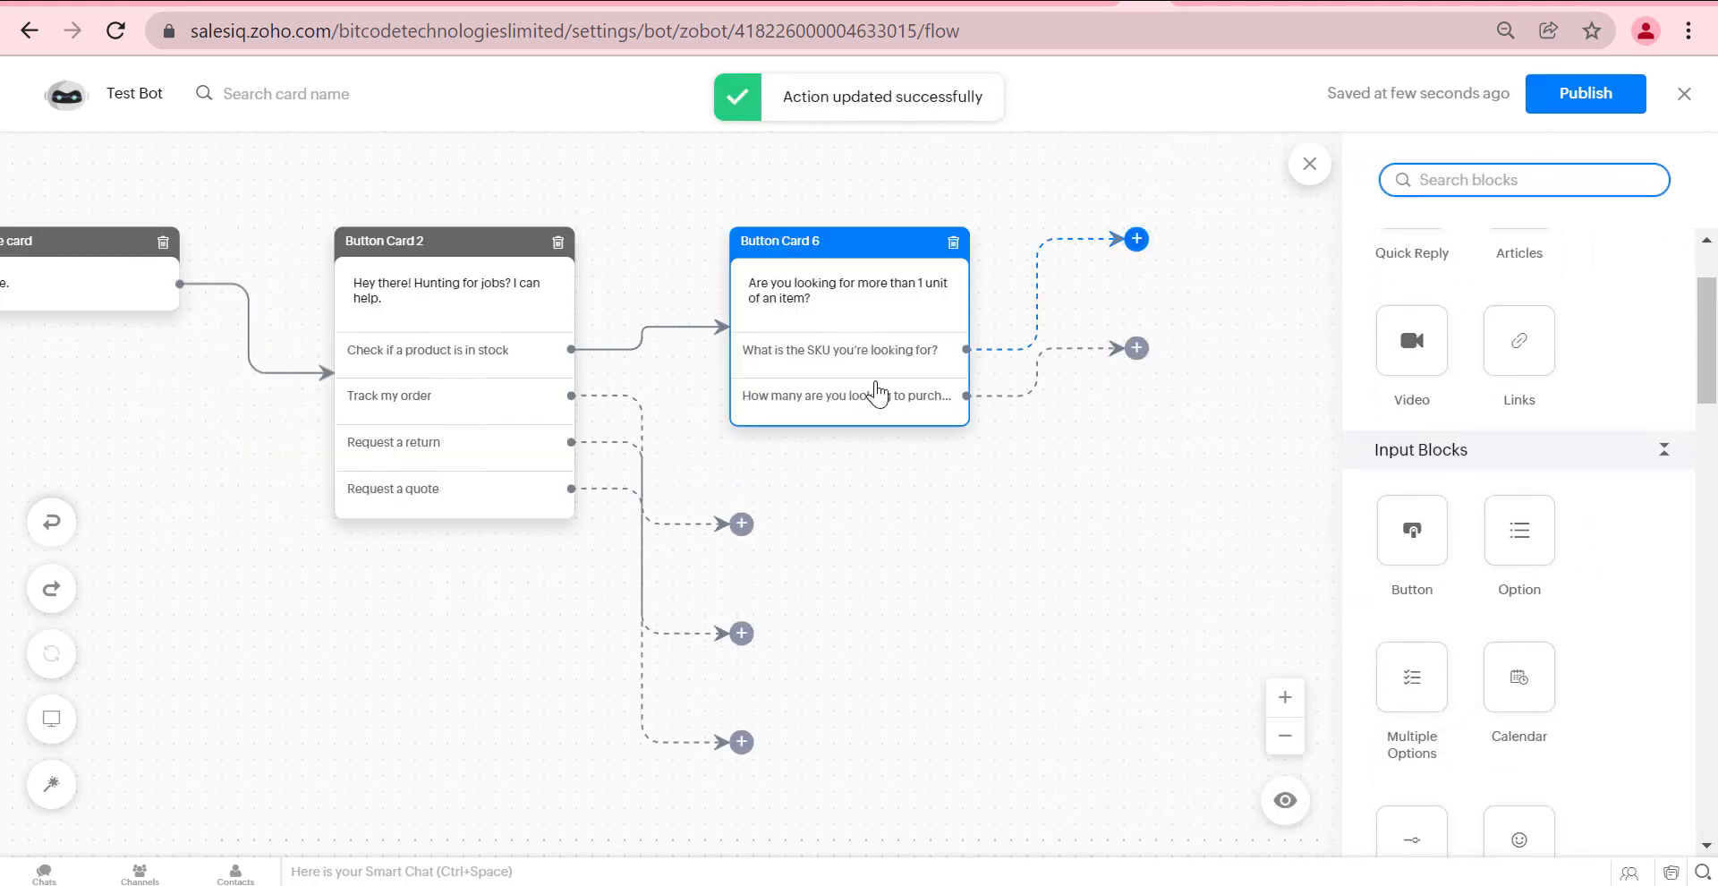
pyautogui.click(1138, 239)
pyautogui.click(1311, 168)
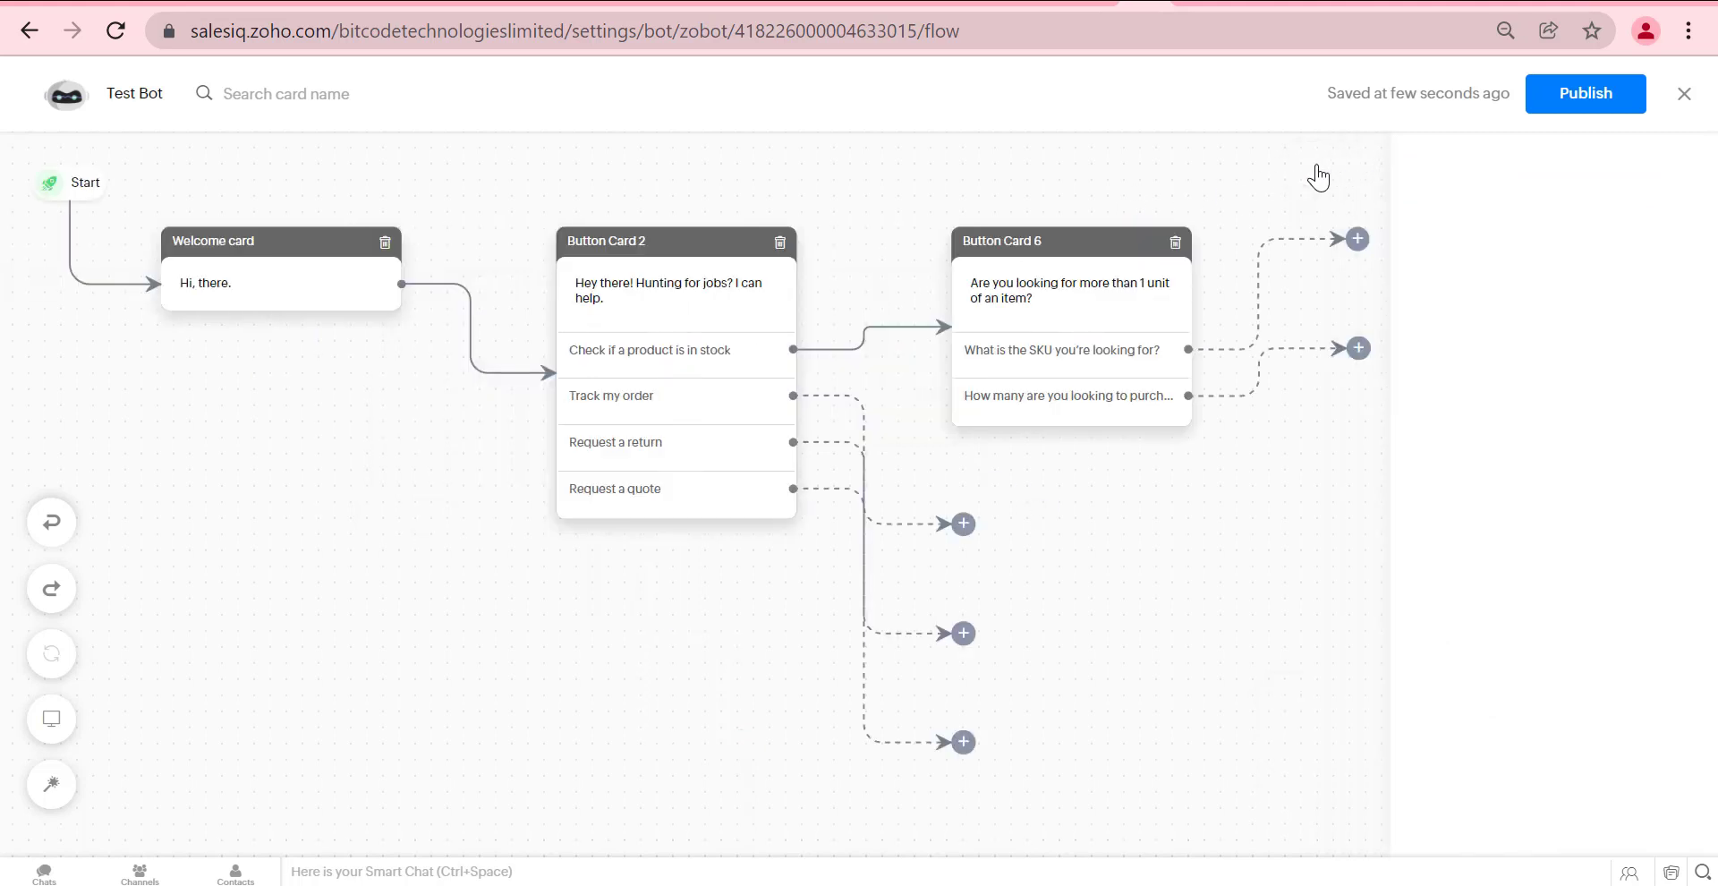
pyautogui.click(1358, 239)
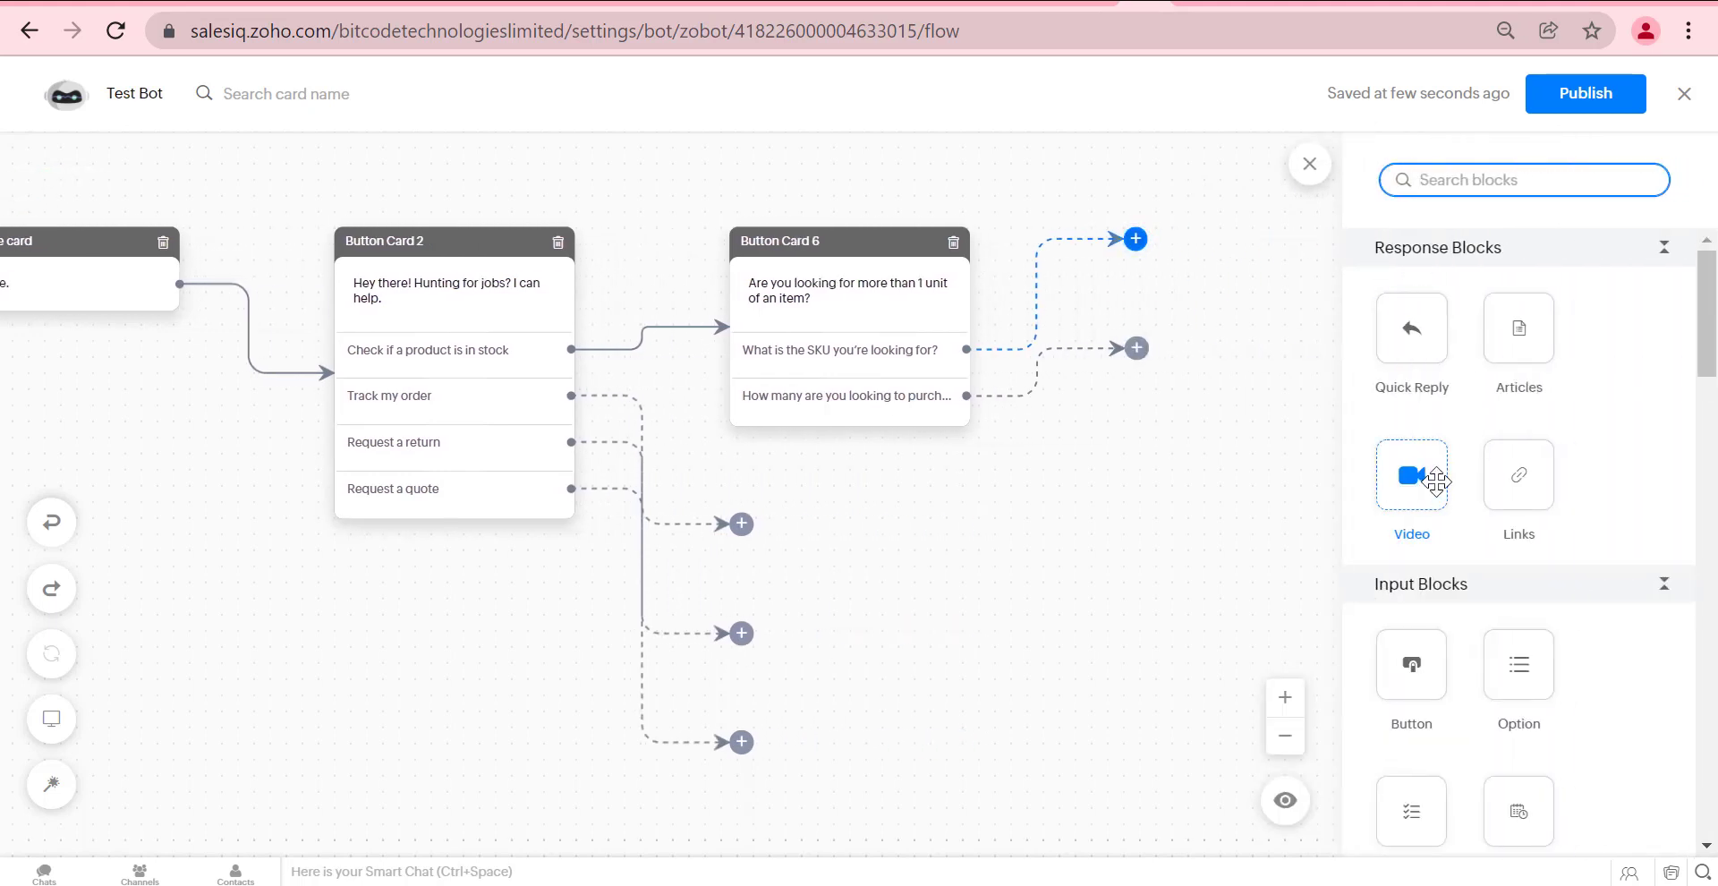
pyautogui.click(1519, 332)
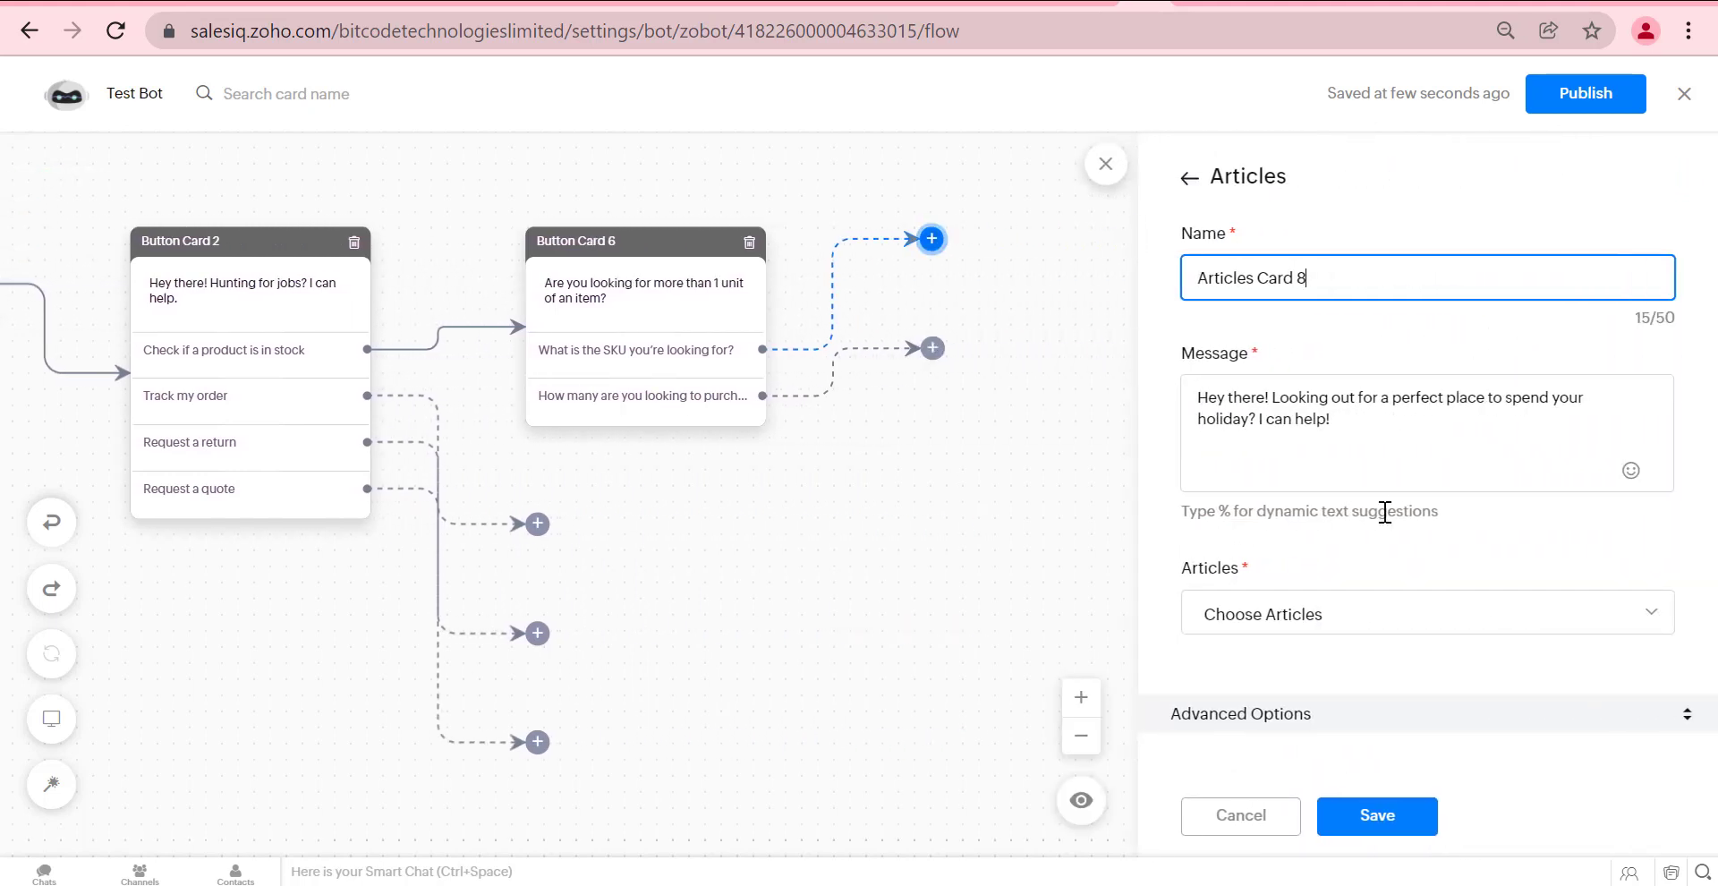
# Try to replace the Articles card's default message with text beginning "Please look".
pyautogui.doubleClick(1299, 426)
pyautogui.hotkey('ctrl', 'a')
pyautogui.press('BackSpace')
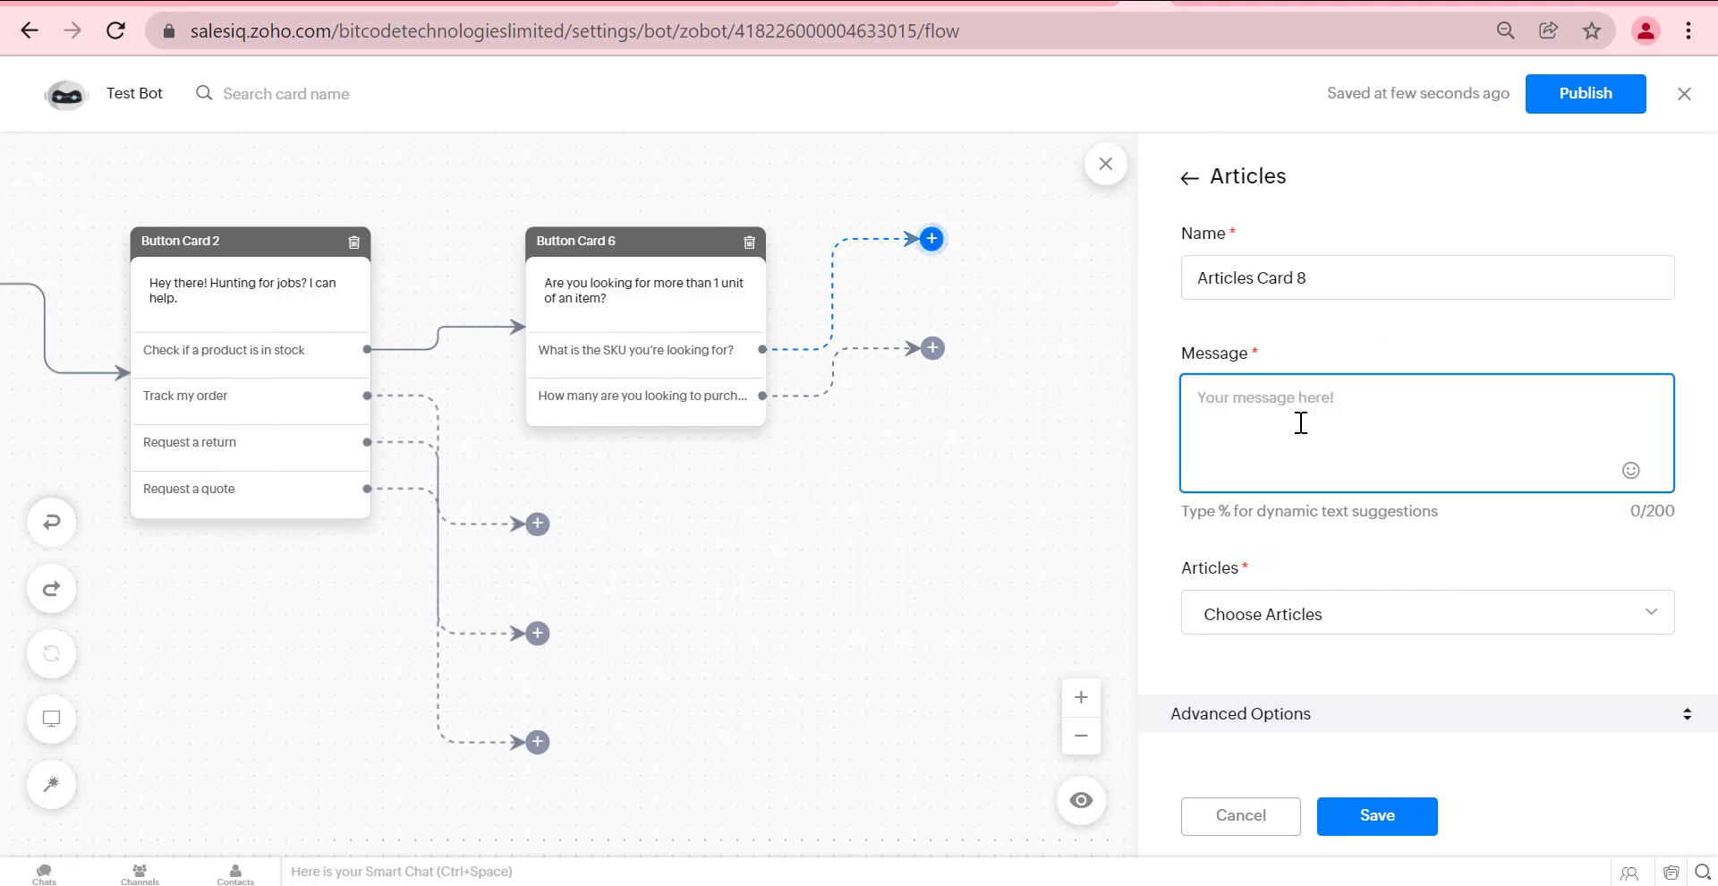
pyautogui.write('Pl')
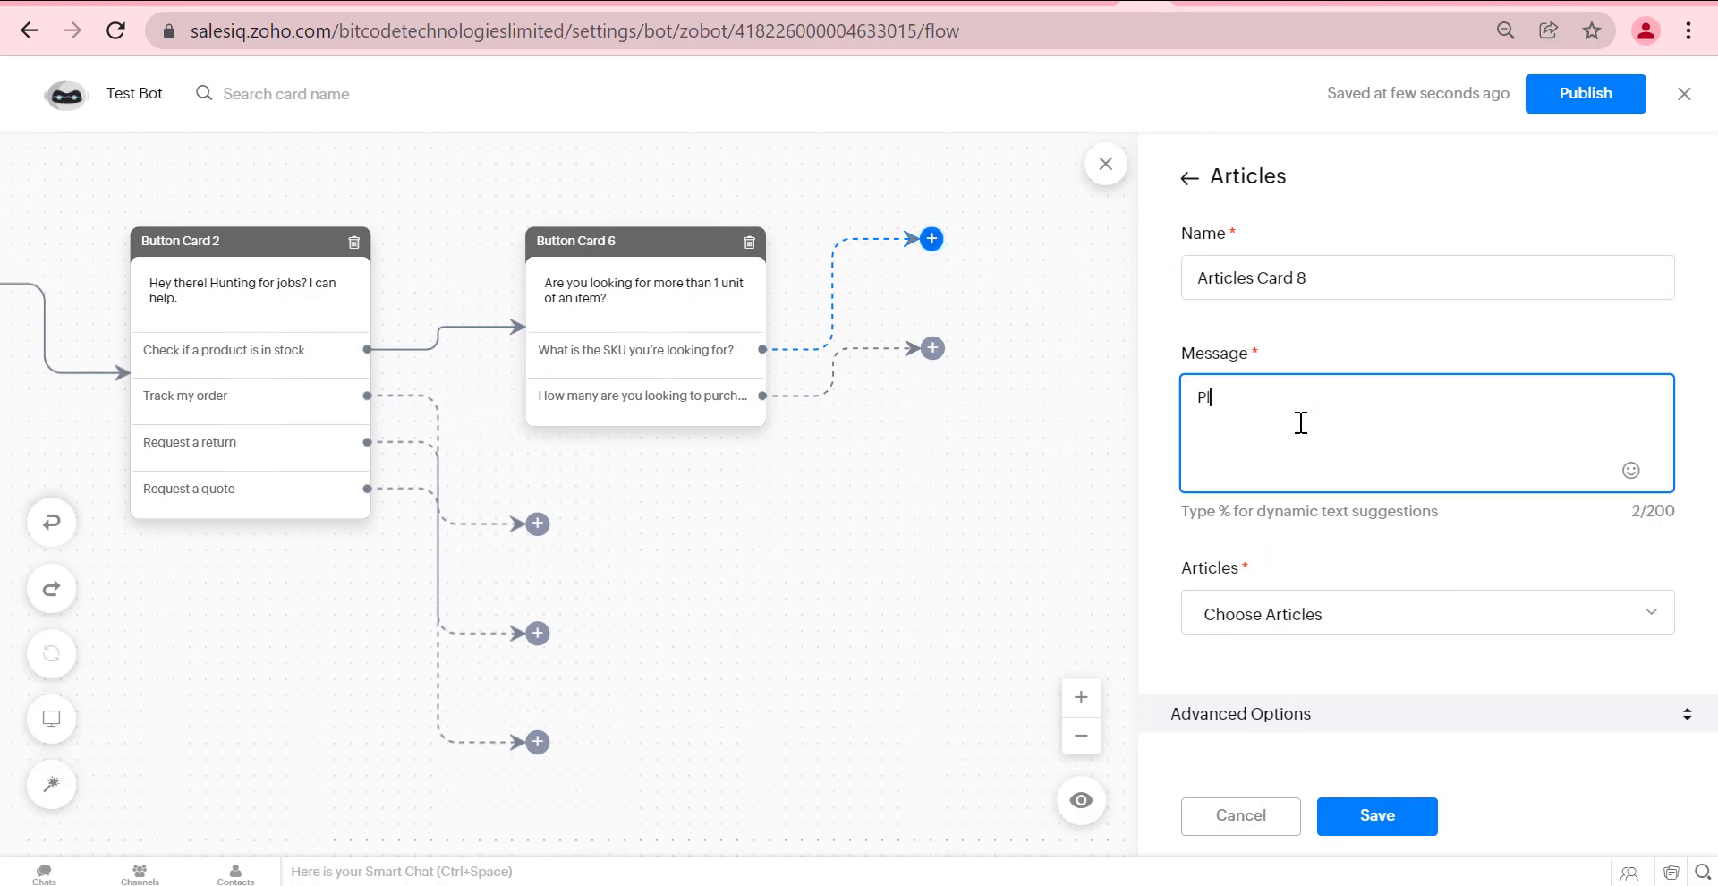
pyautogui.write('ease look')
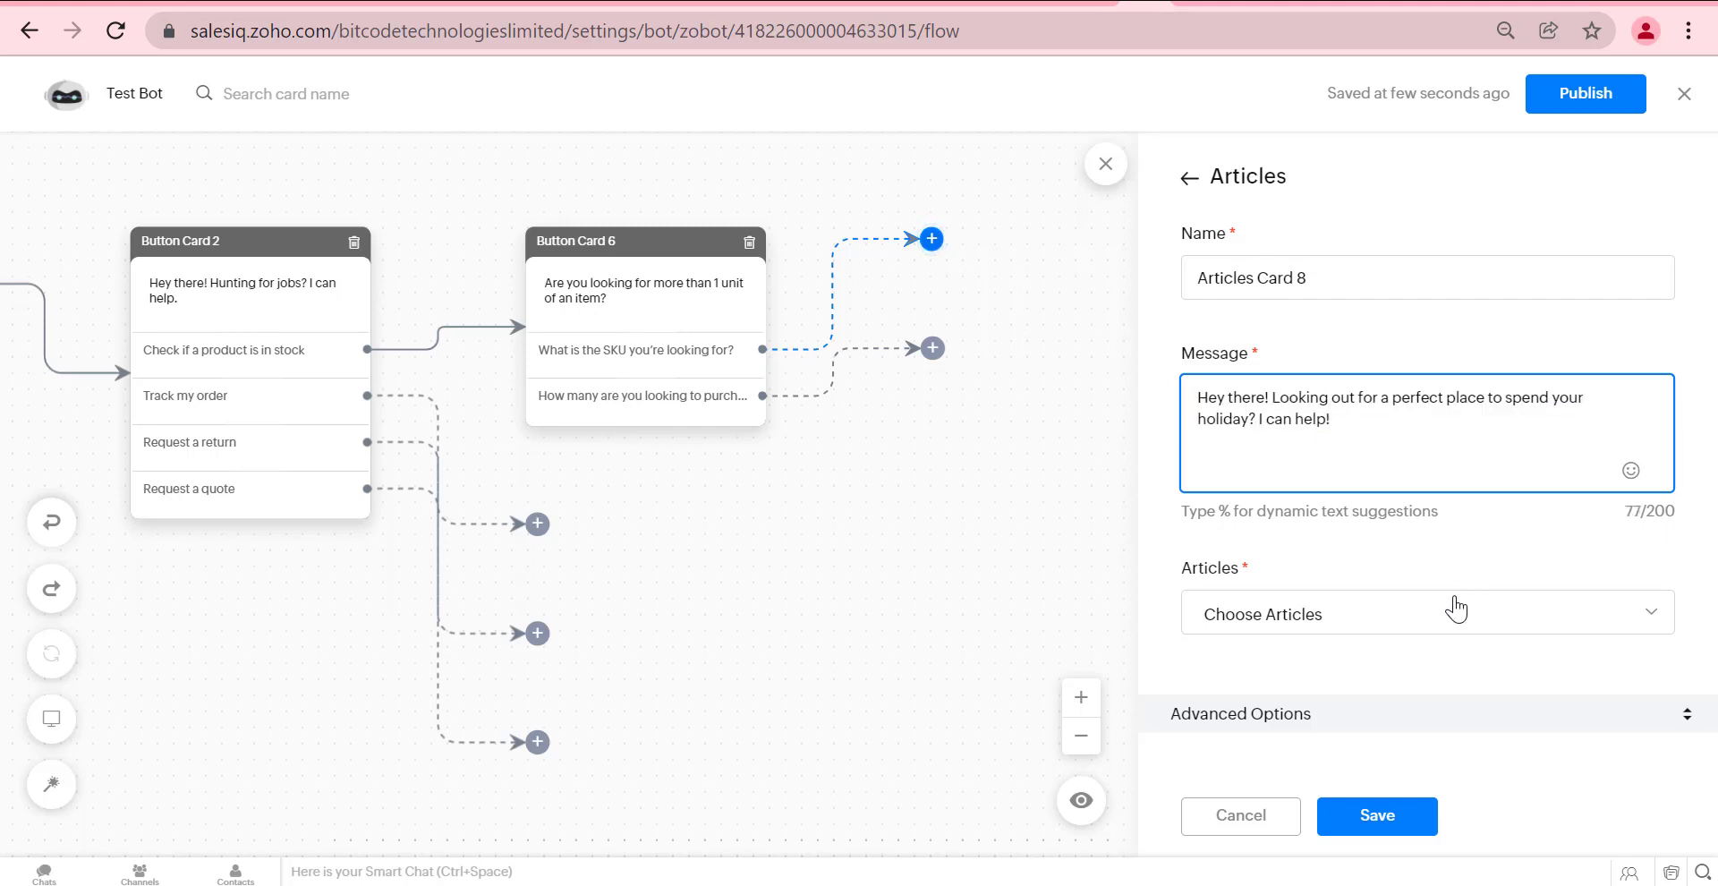
# Choose the article "Why is the PATCH glue good for sensitive skin?" for the Articles card and remove it again.
pyautogui.click(1323, 615)
pyautogui.scroll(-1, 1323, 618)
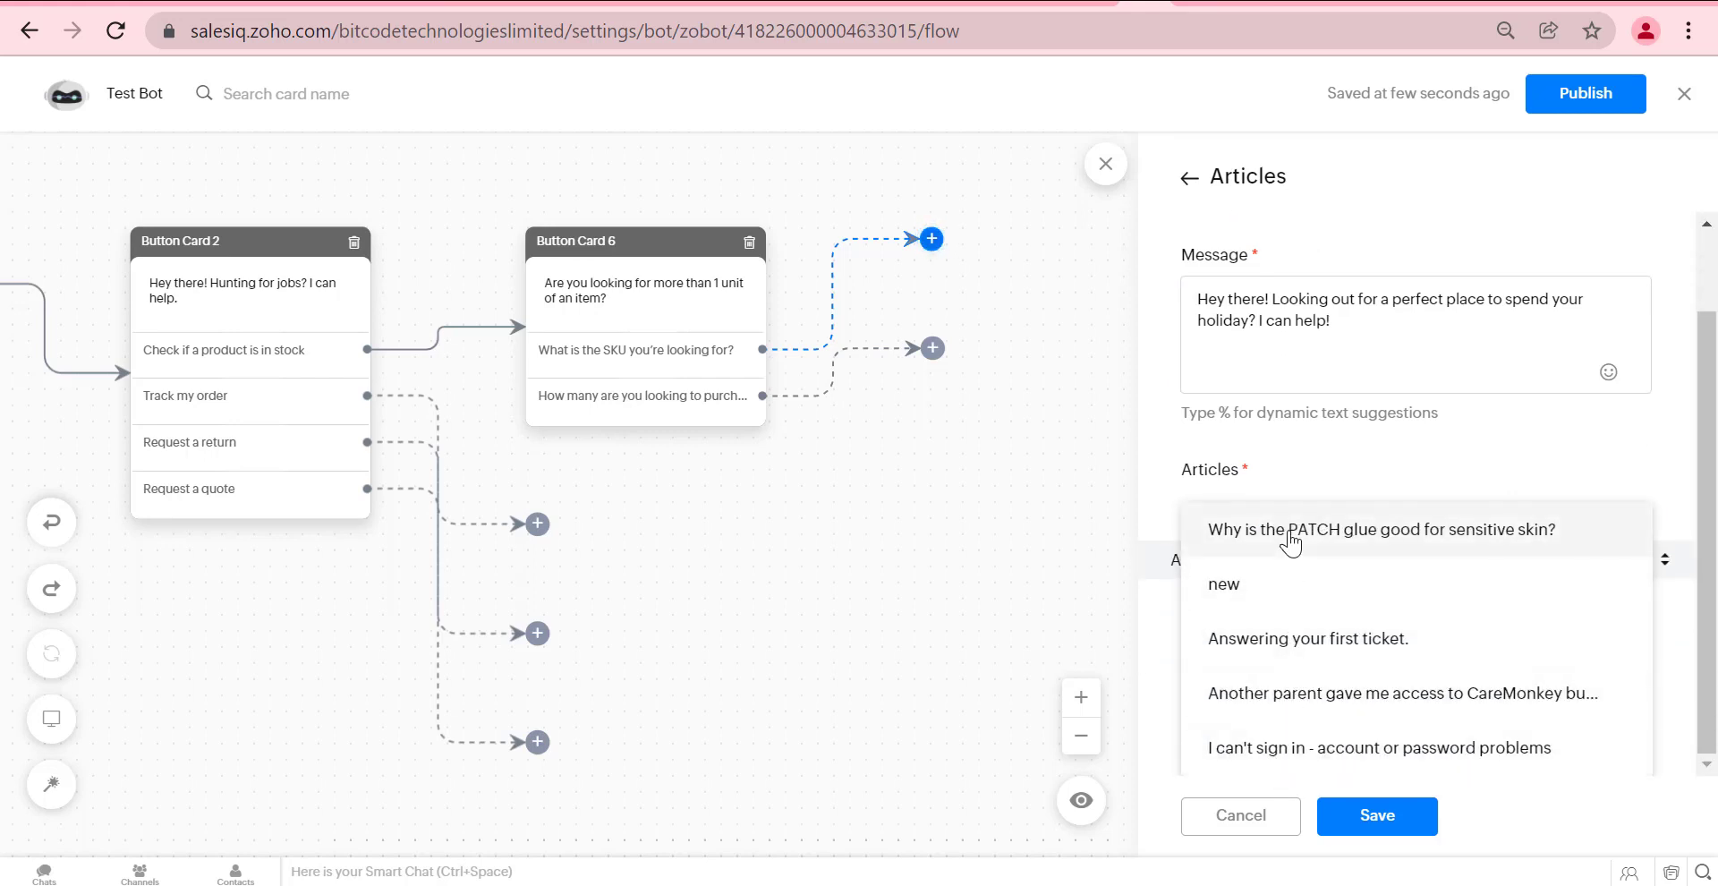
pyautogui.moveTo(1293, 540)
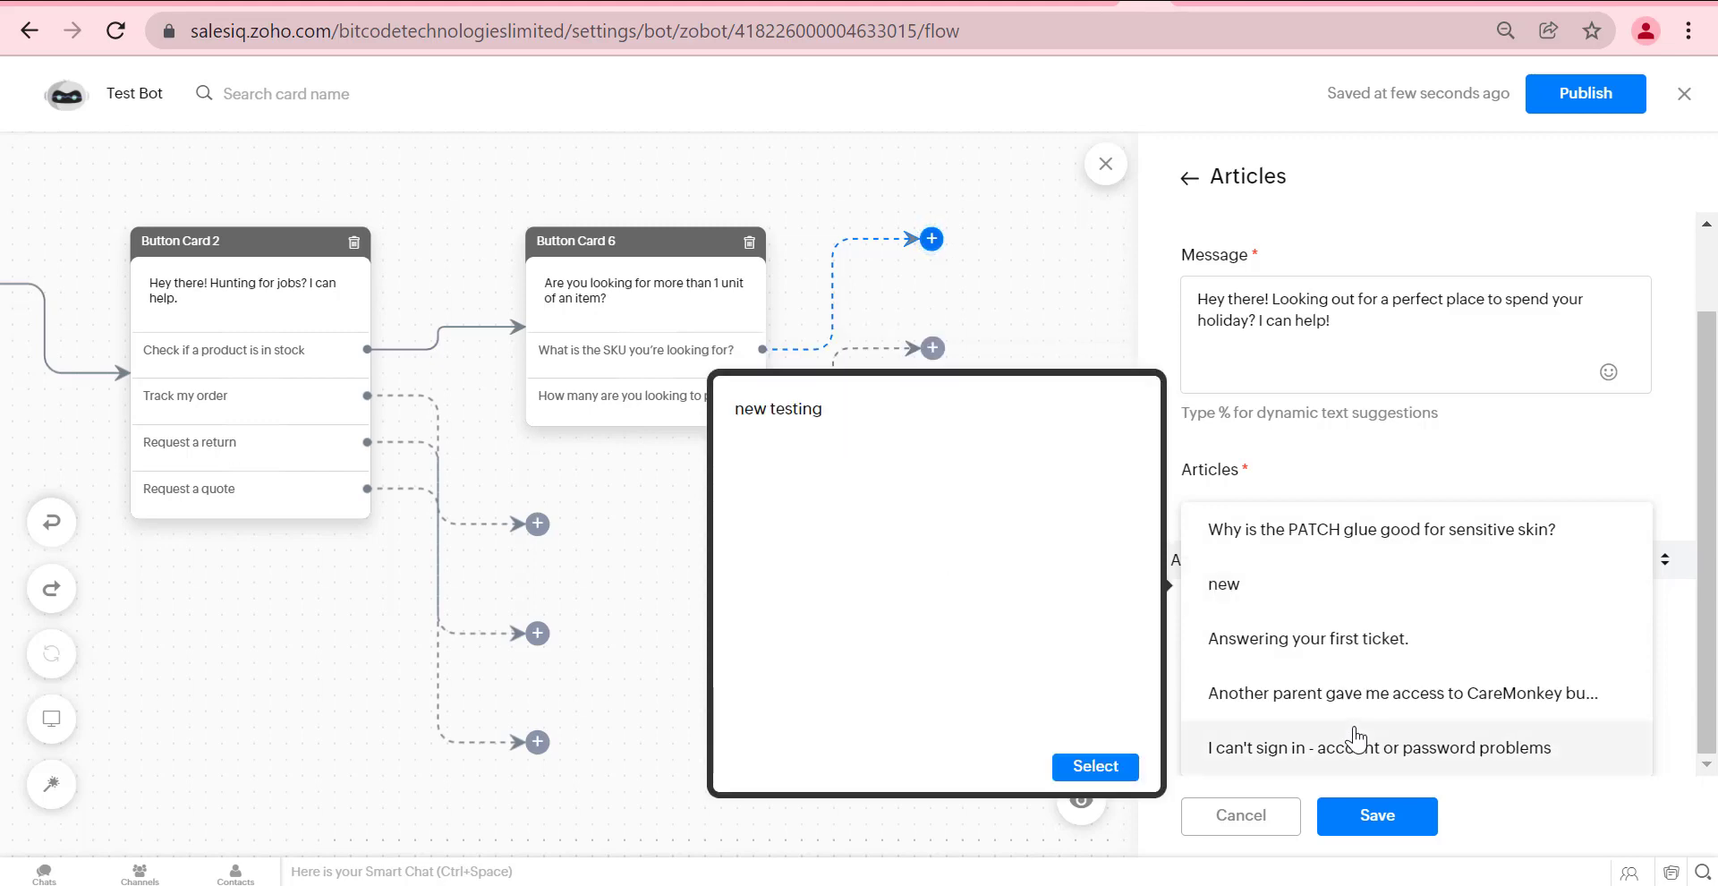
pyautogui.scroll(1, 1342, 698)
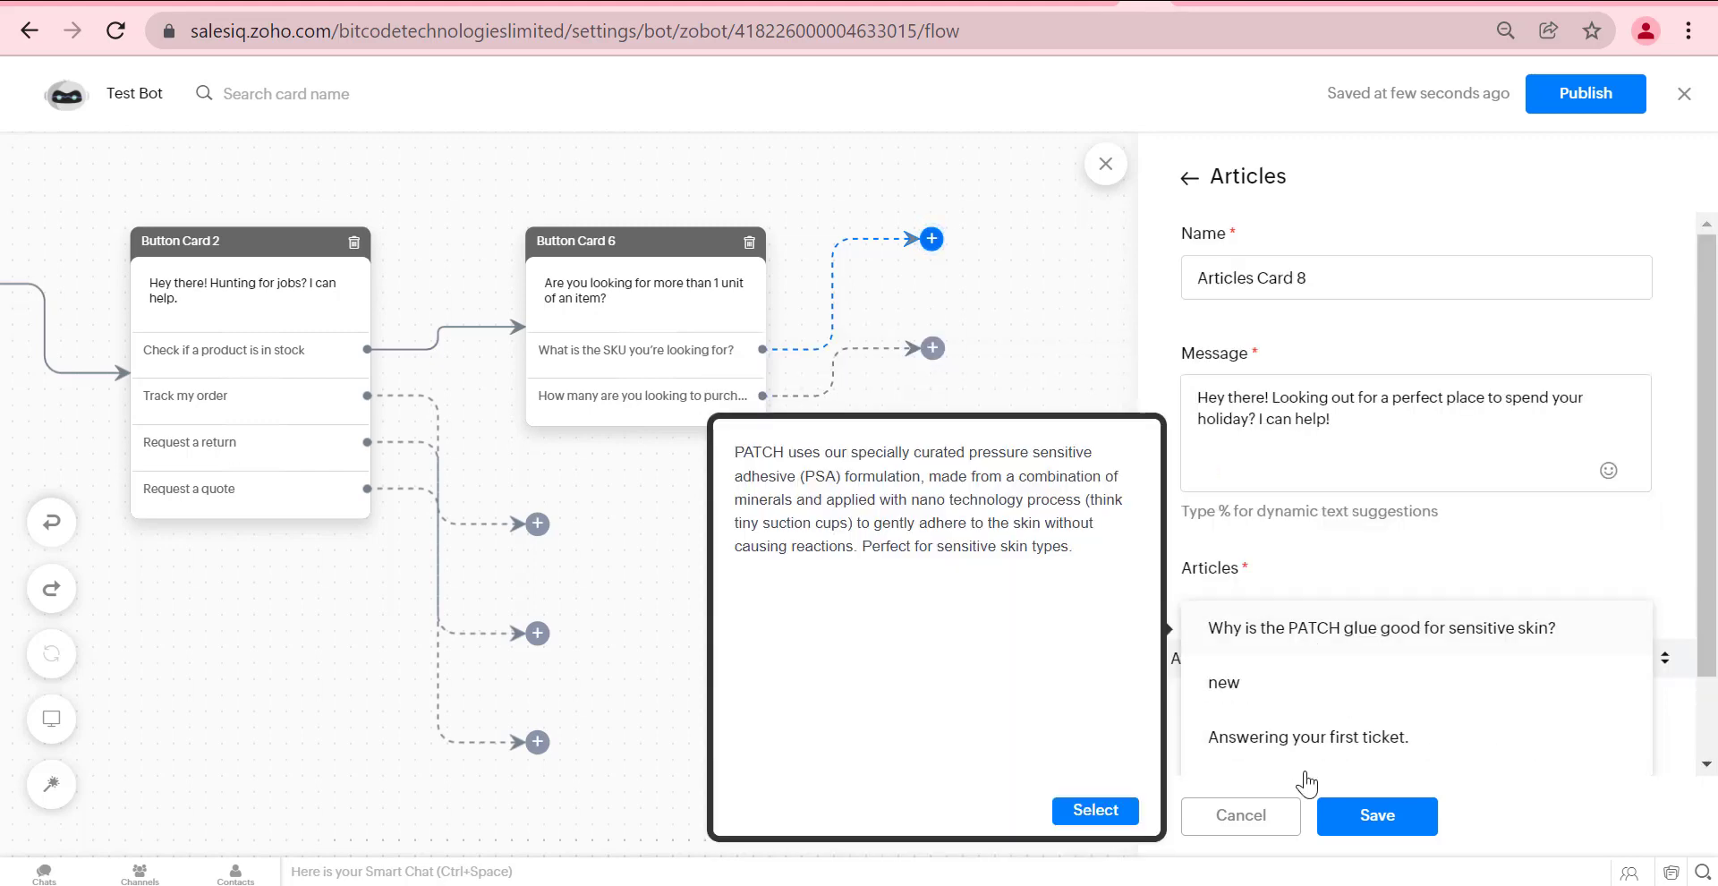
pyautogui.click(1094, 811)
pyautogui.scroll(-1, 1327, 730)
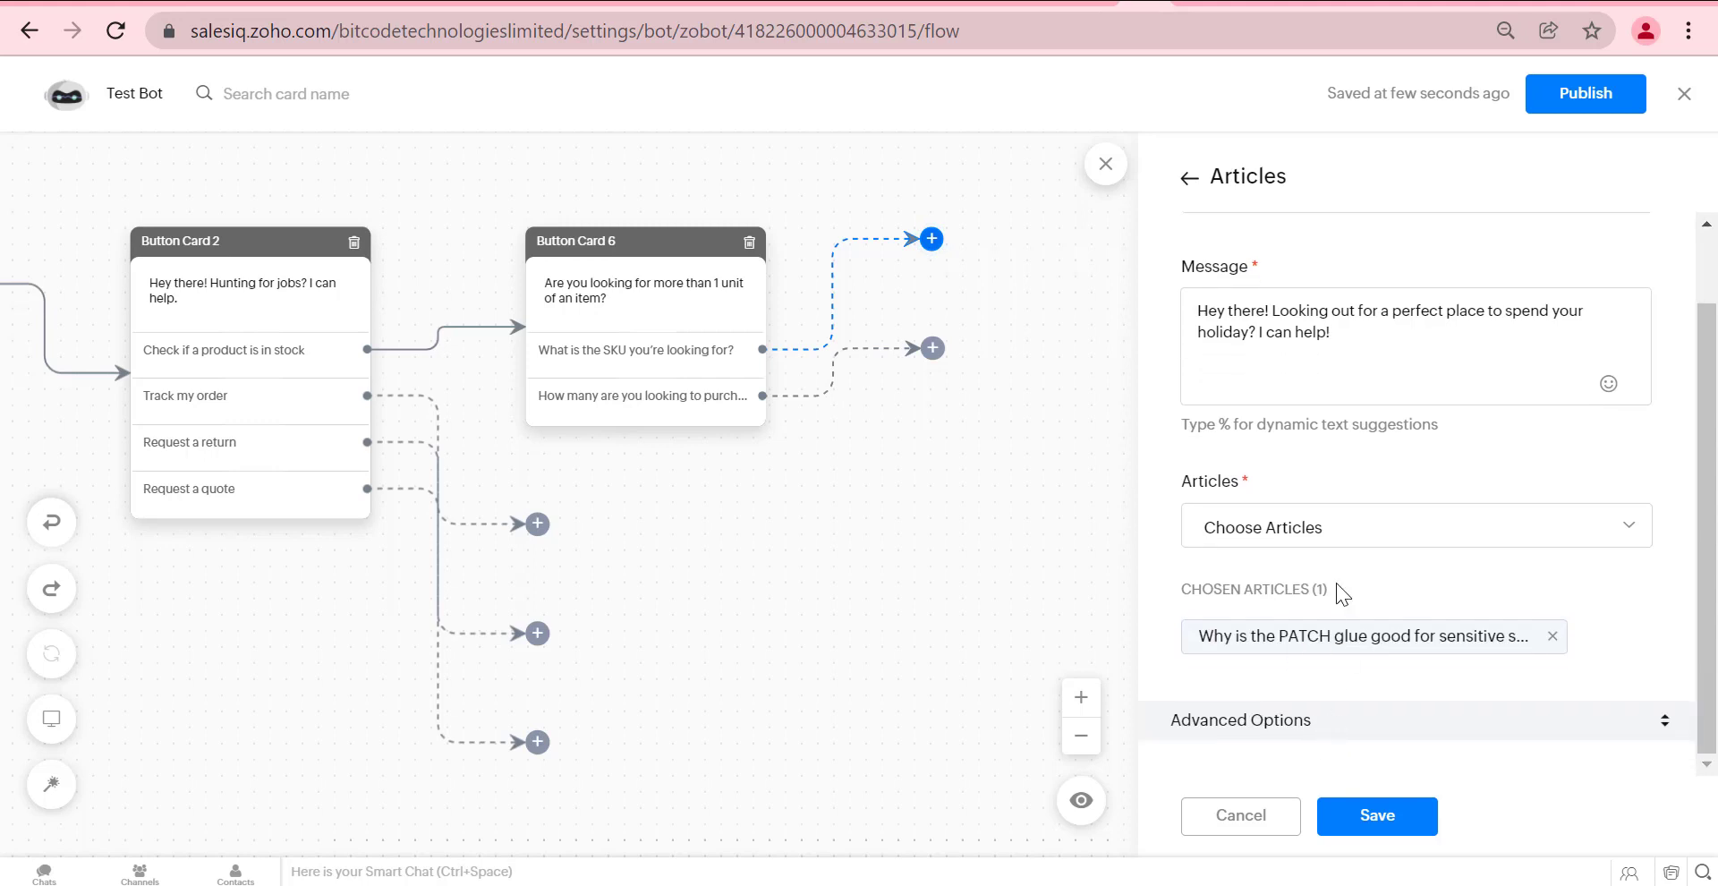
pyautogui.click(1549, 638)
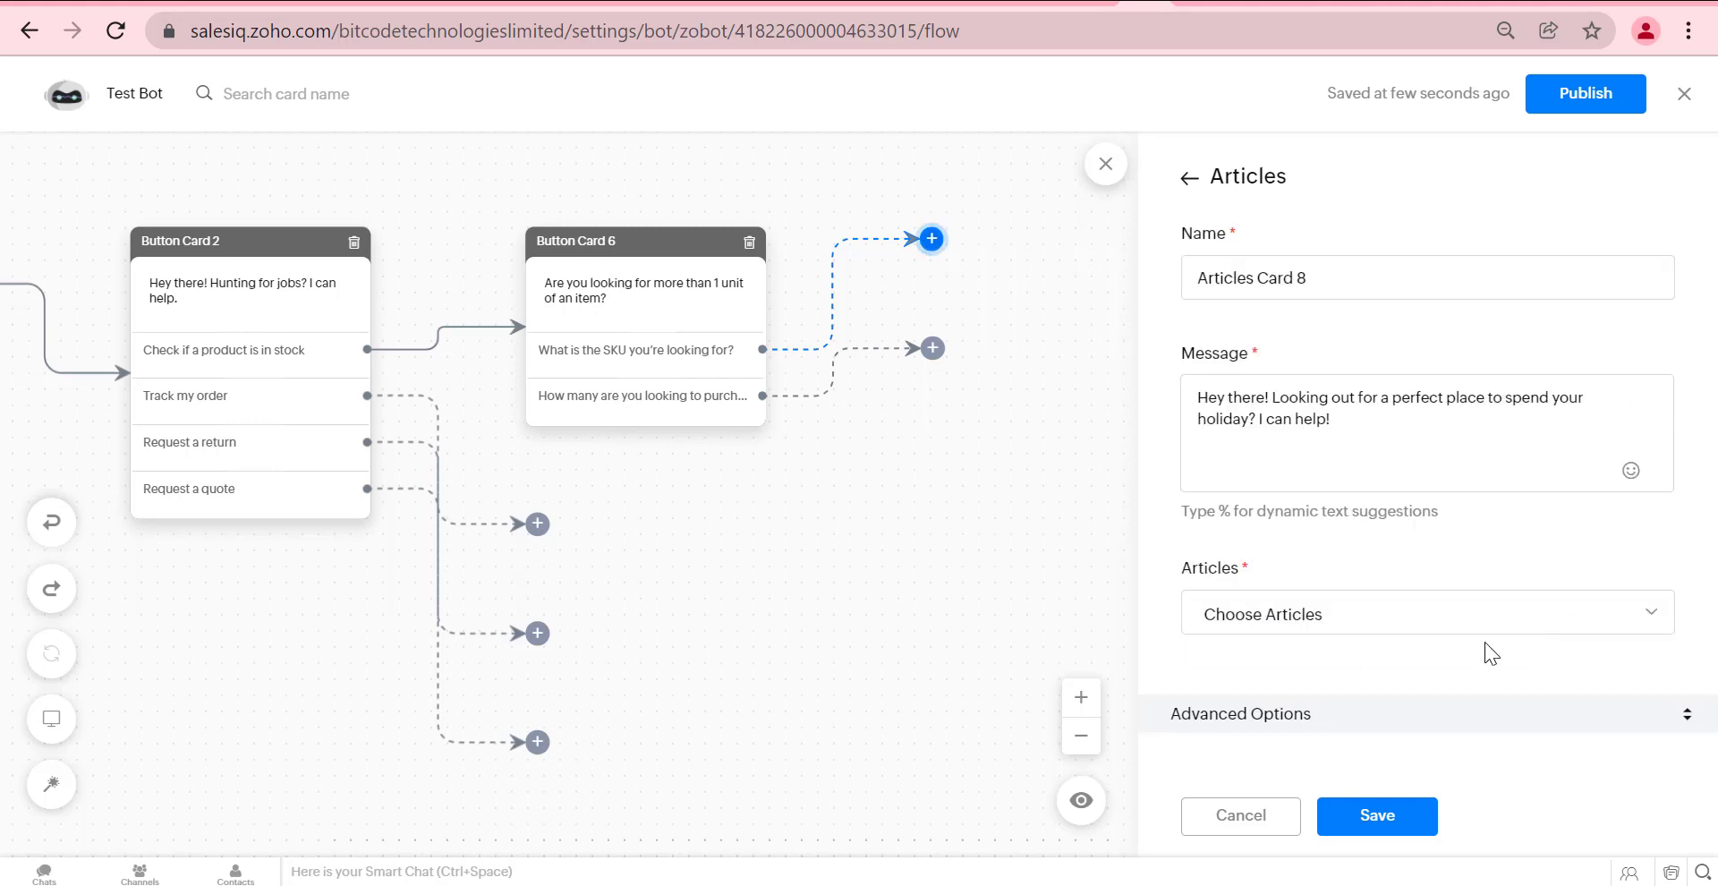
# Choose the article "I can't sign in - account or password problems" and save the Articles card with its default message.
pyautogui.click(1467, 628)
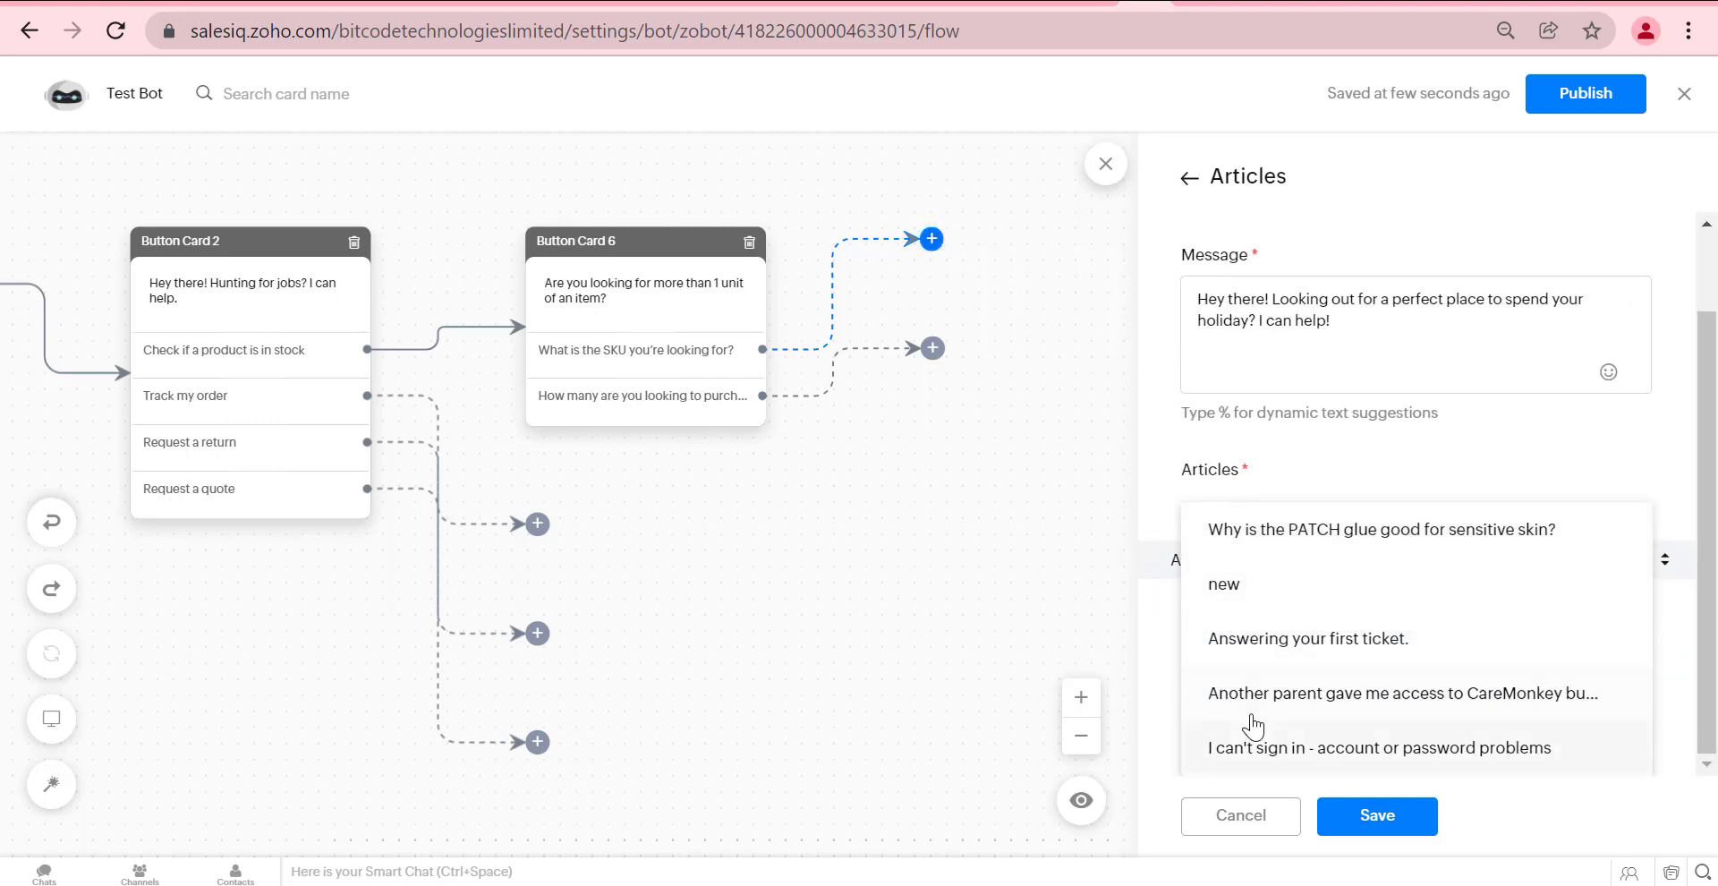
pyautogui.moveTo(1262, 743)
pyautogui.click(1095, 825)
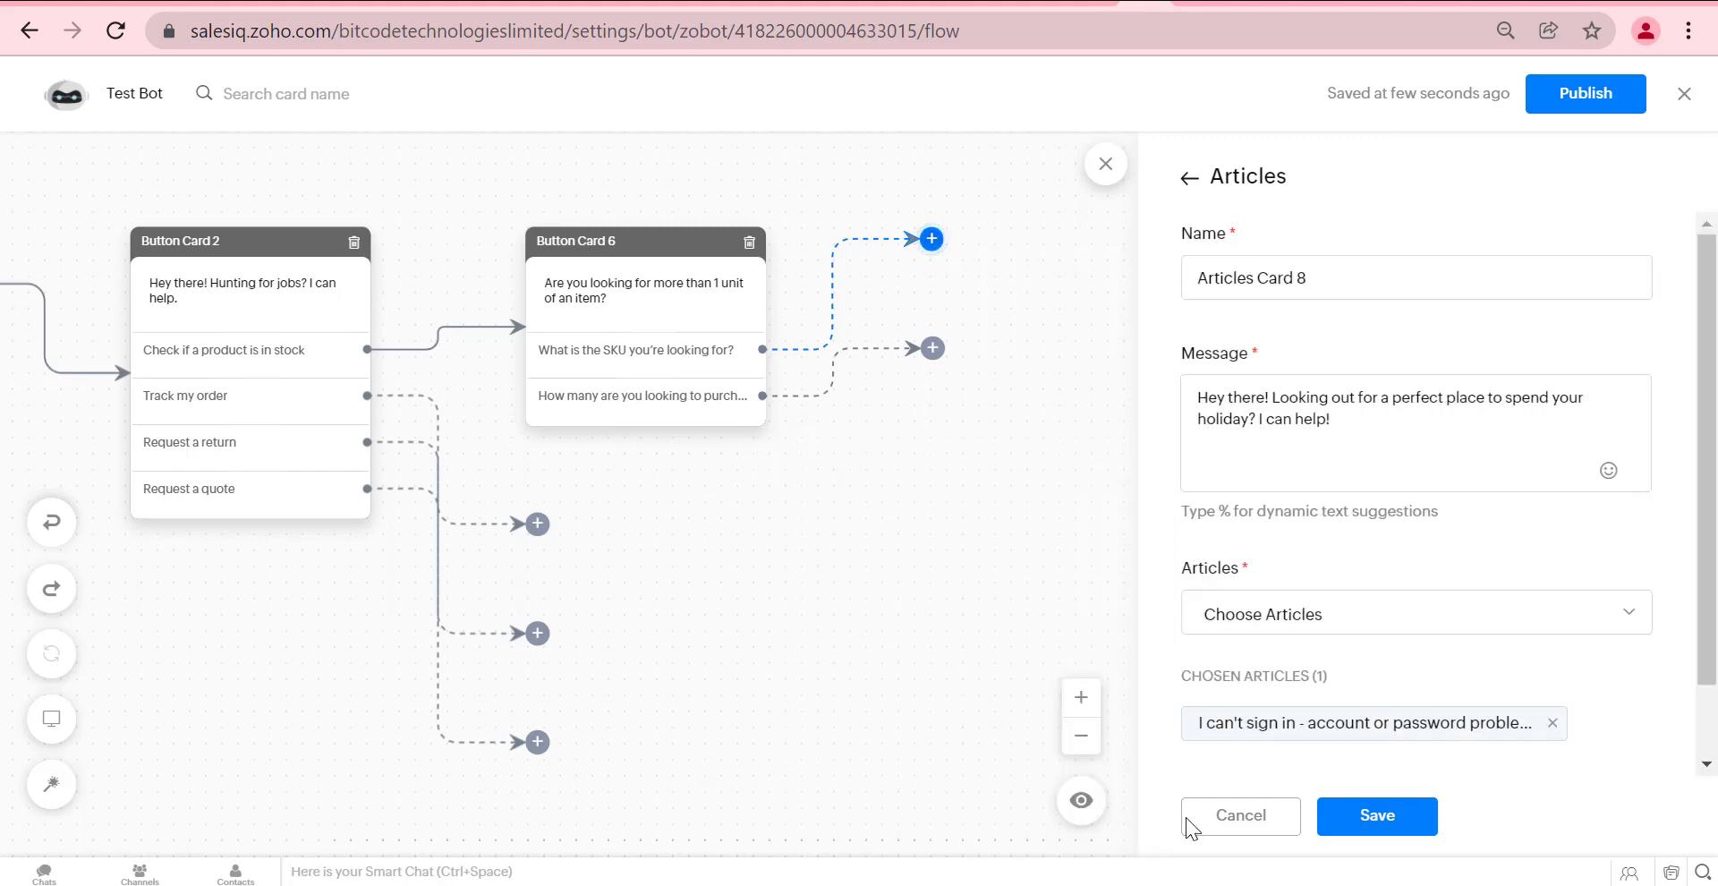
pyautogui.scroll(-1, 1350, 710)
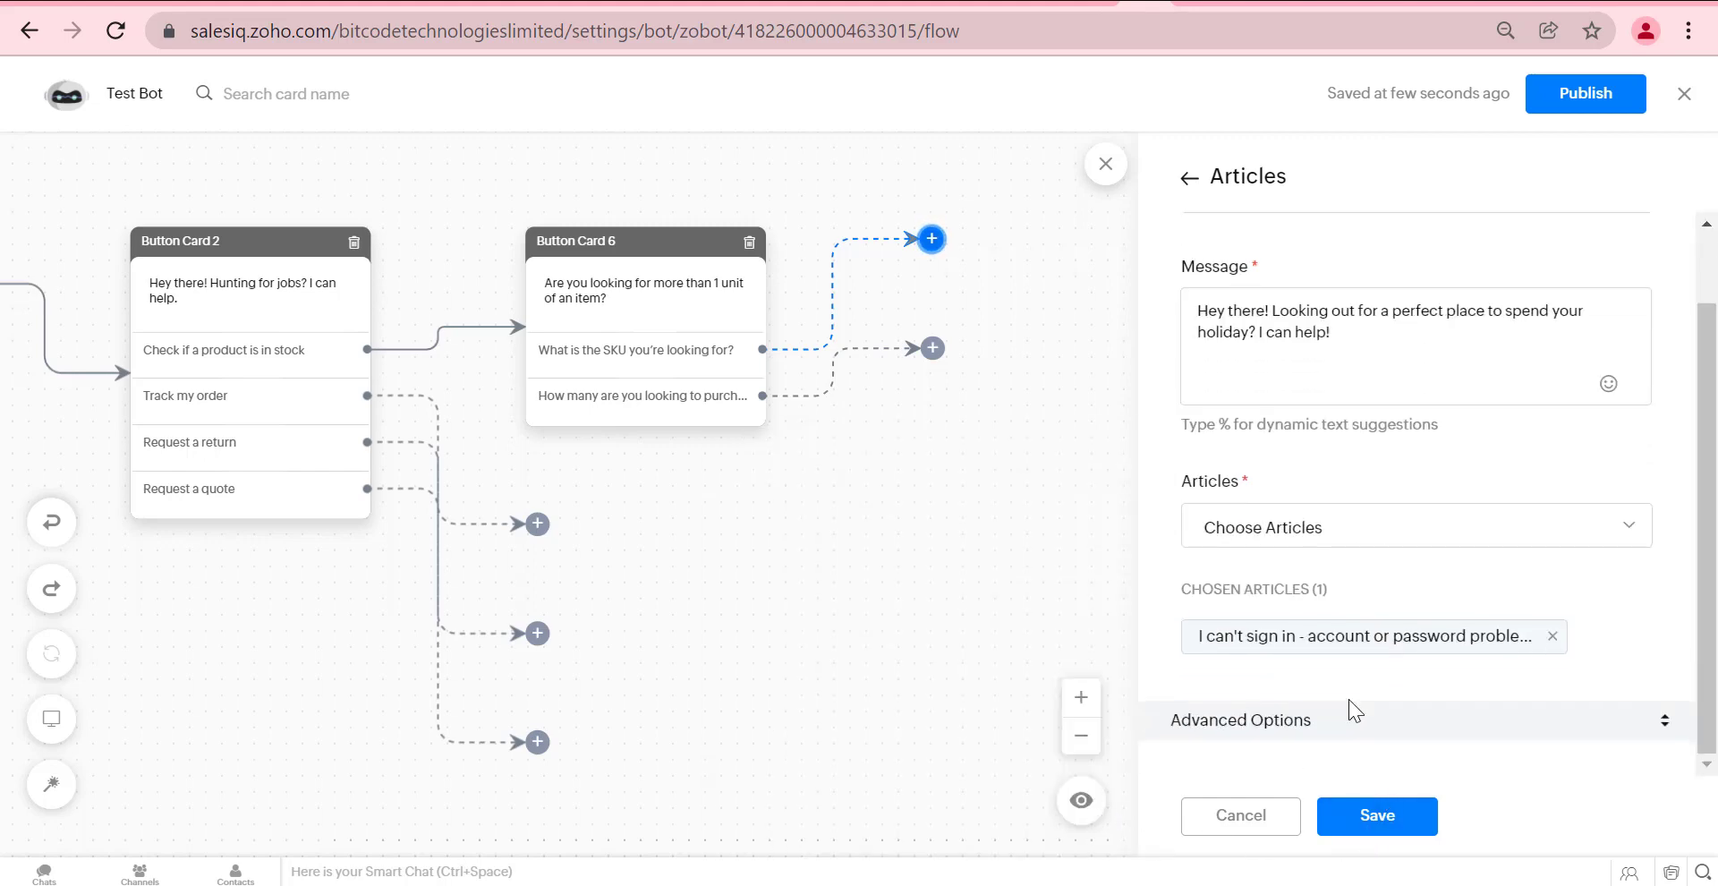
pyautogui.click(1378, 816)
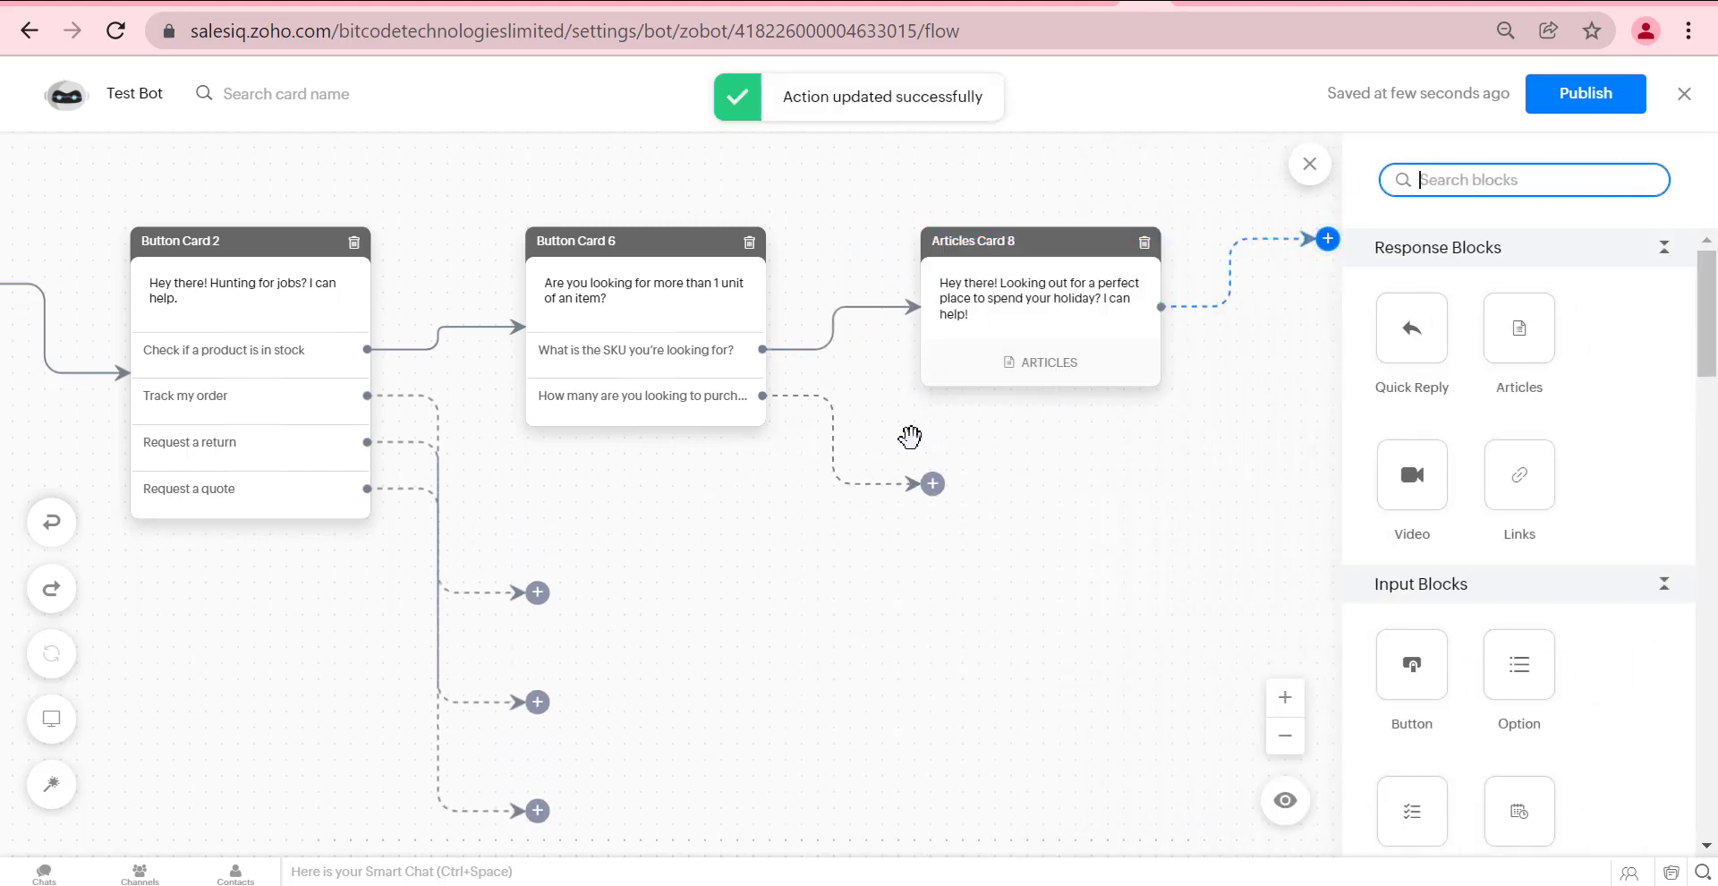
# Add a Calendar card after the Articles card.
pyautogui.moveTo(1235, 442); pyautogui.dragTo(1061, 457)
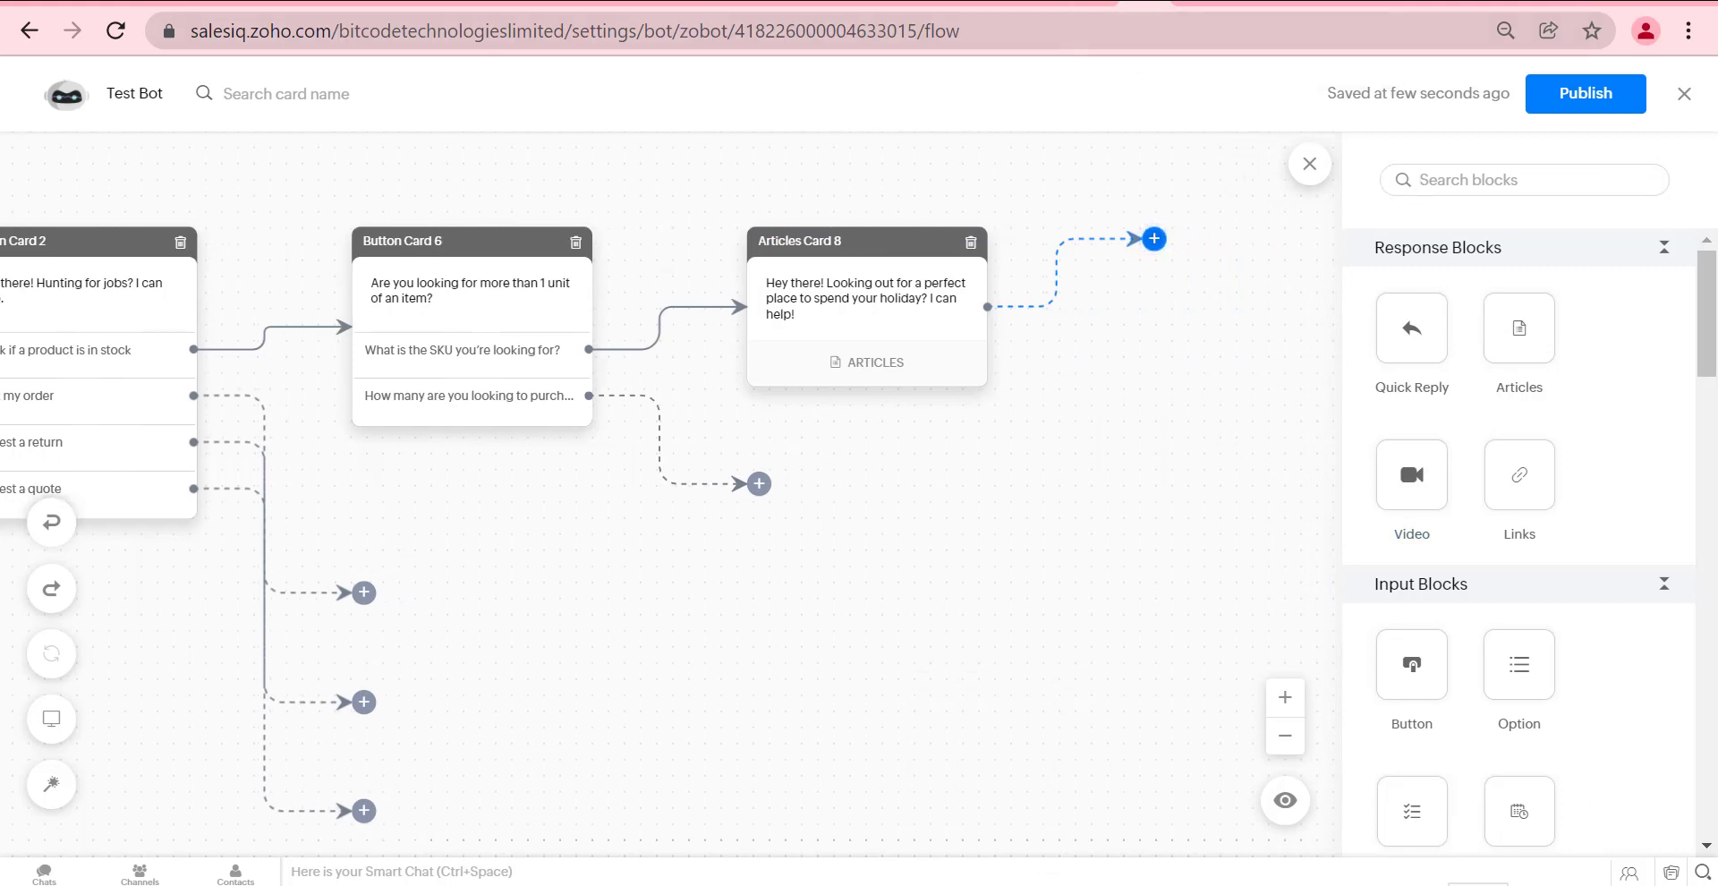
pyautogui.press('Escape')
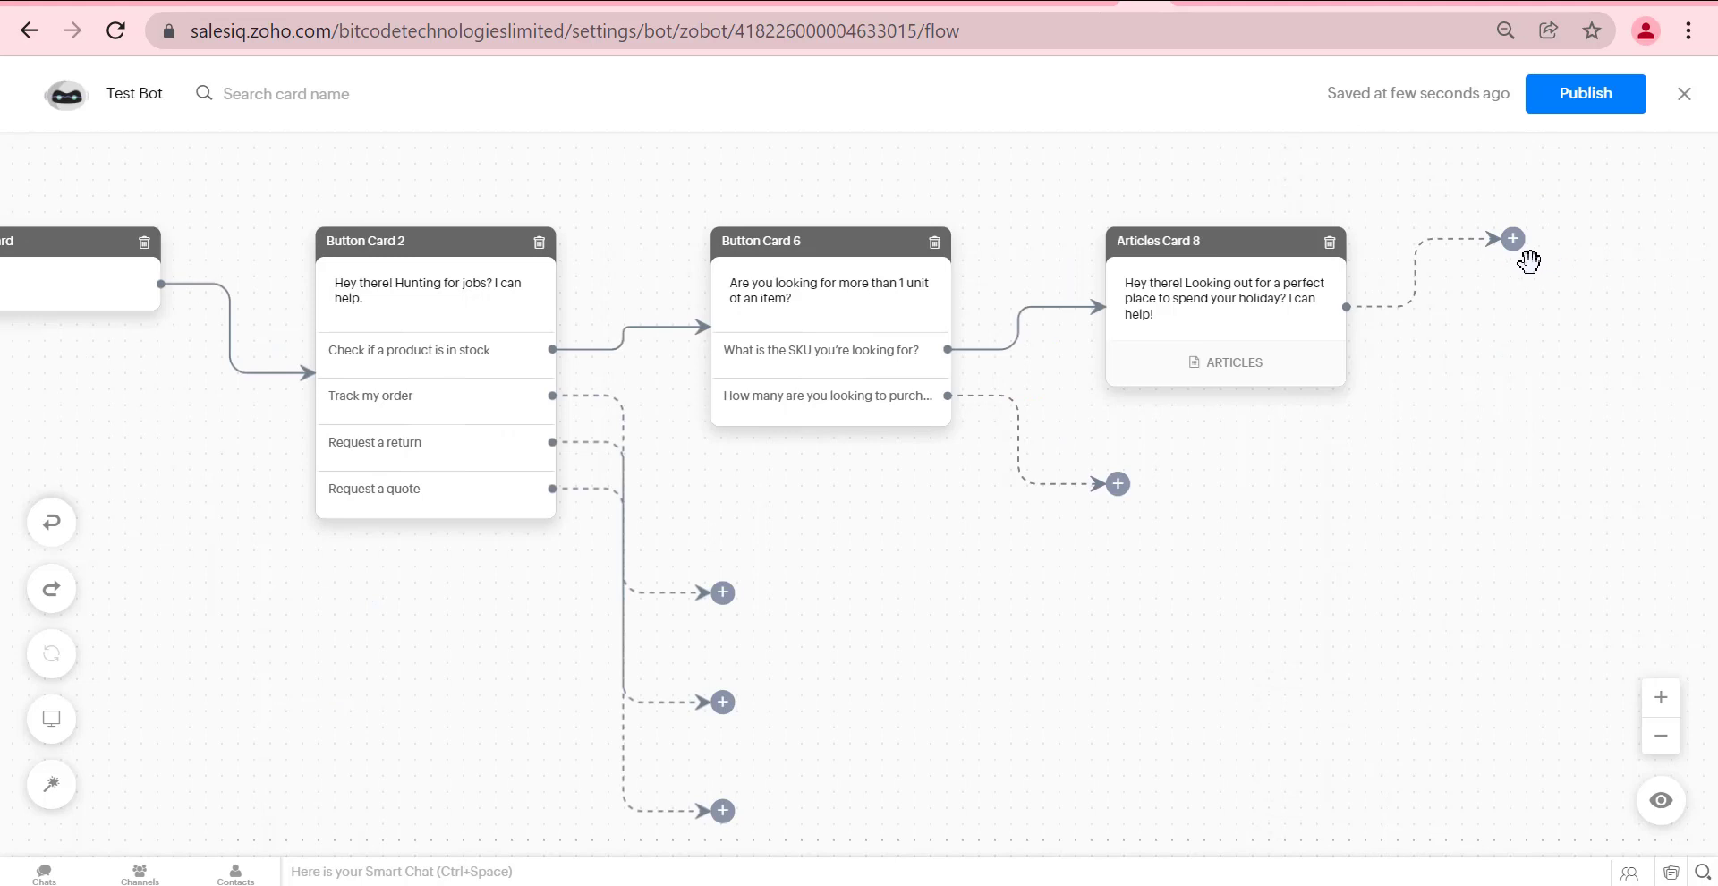
pyautogui.click(1513, 239)
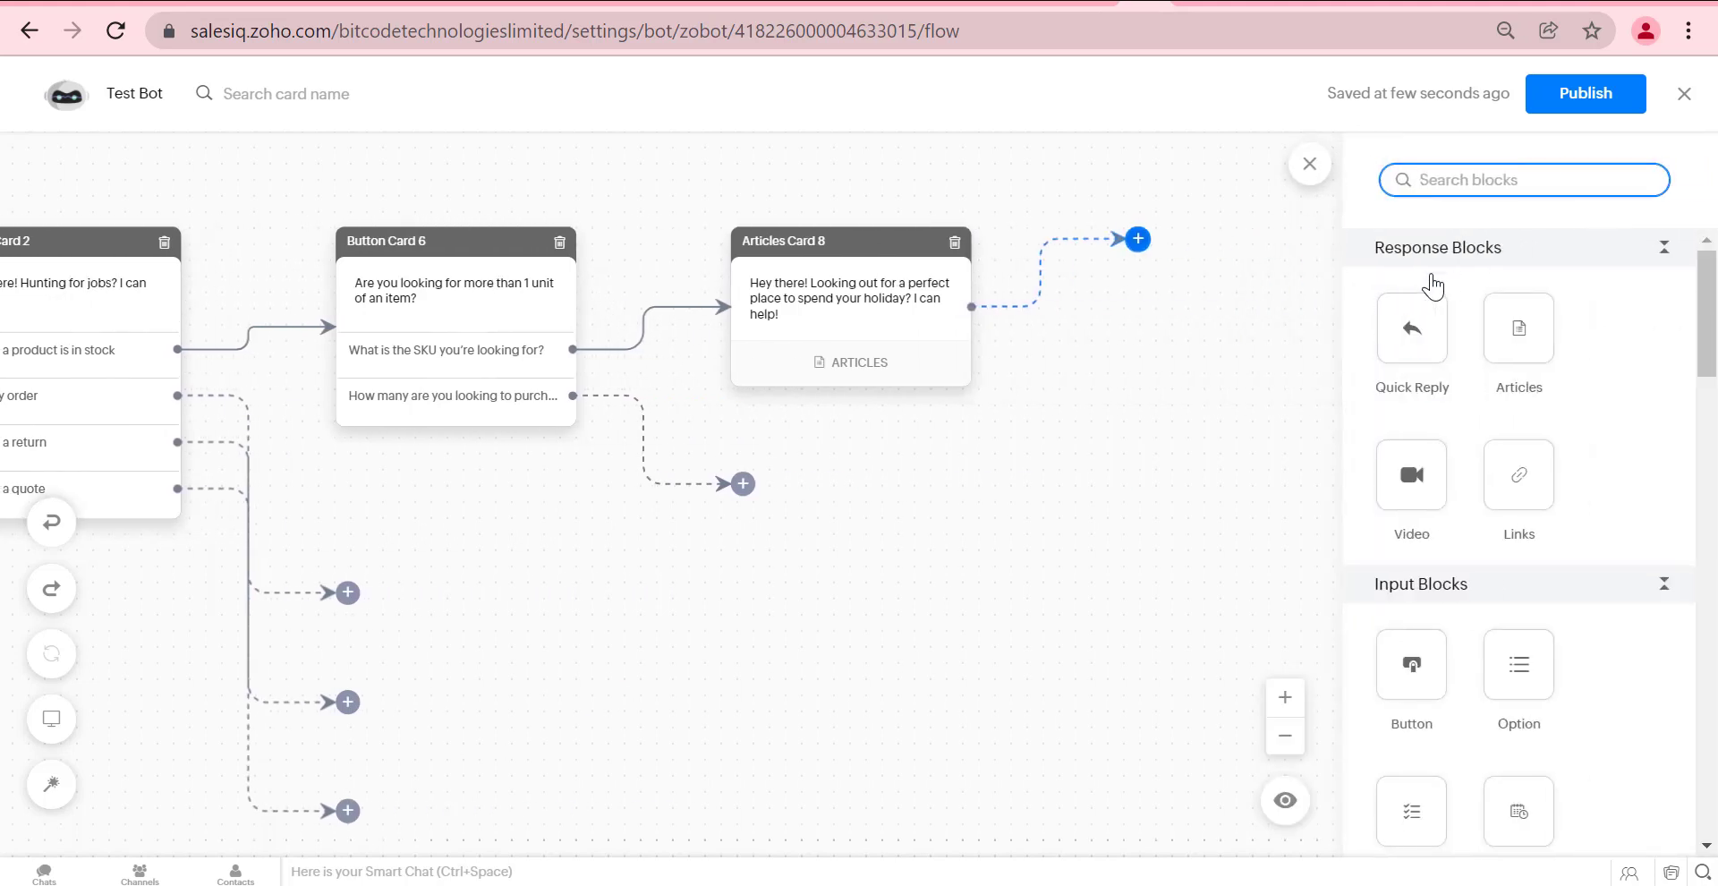
pyautogui.scroll(-5, 1421, 536)
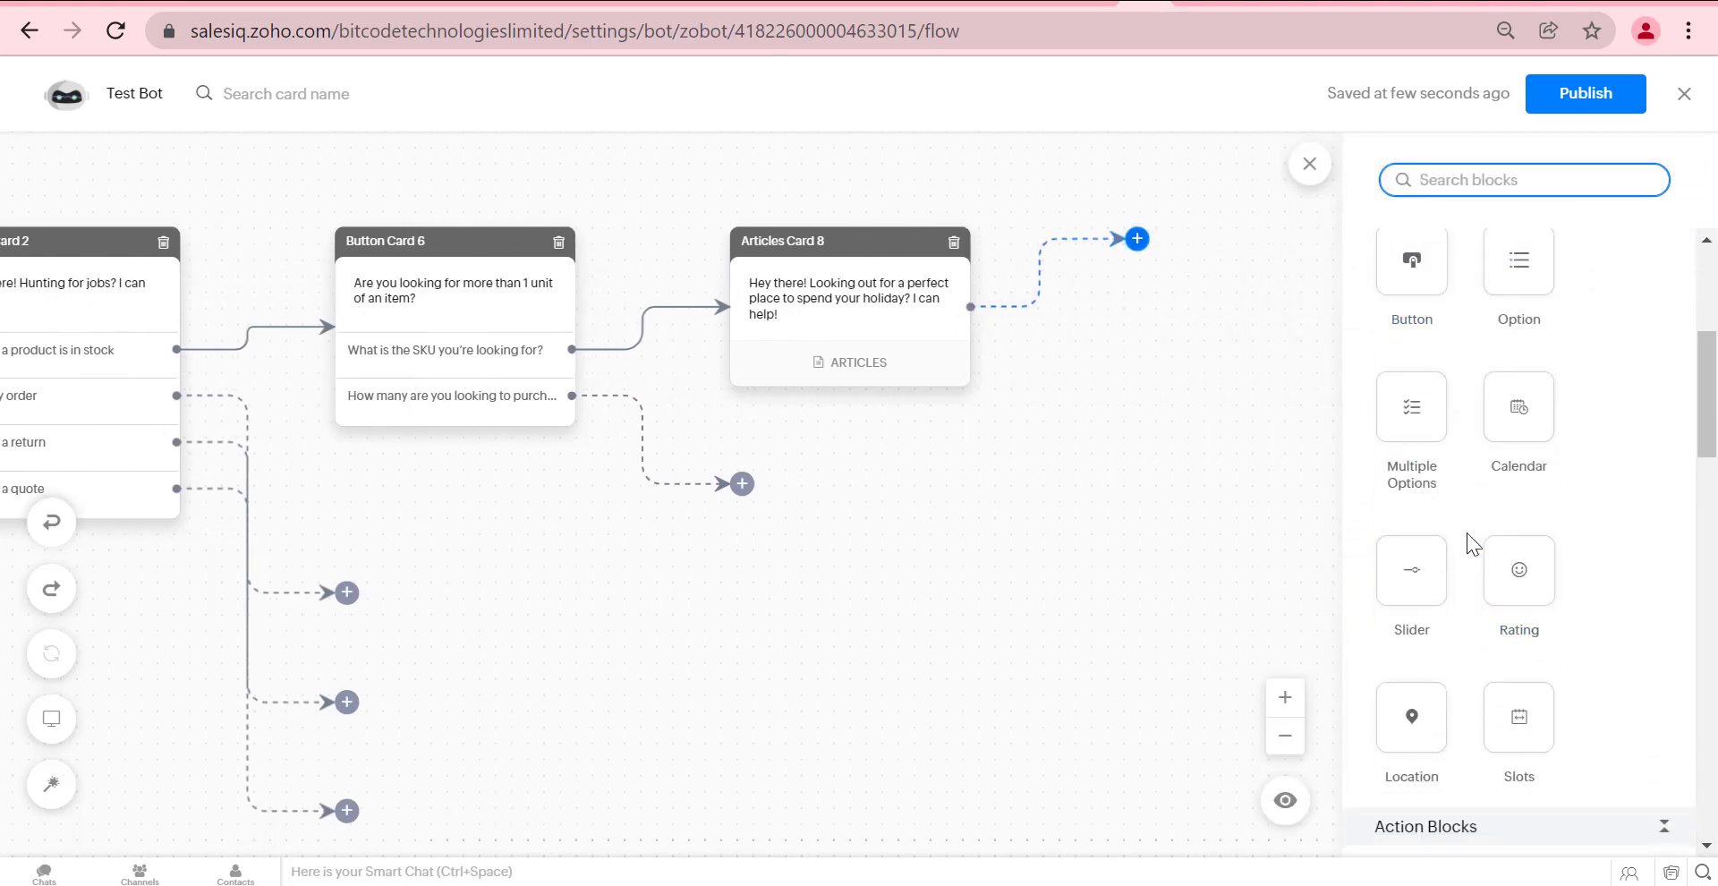
pyautogui.click(1519, 408)
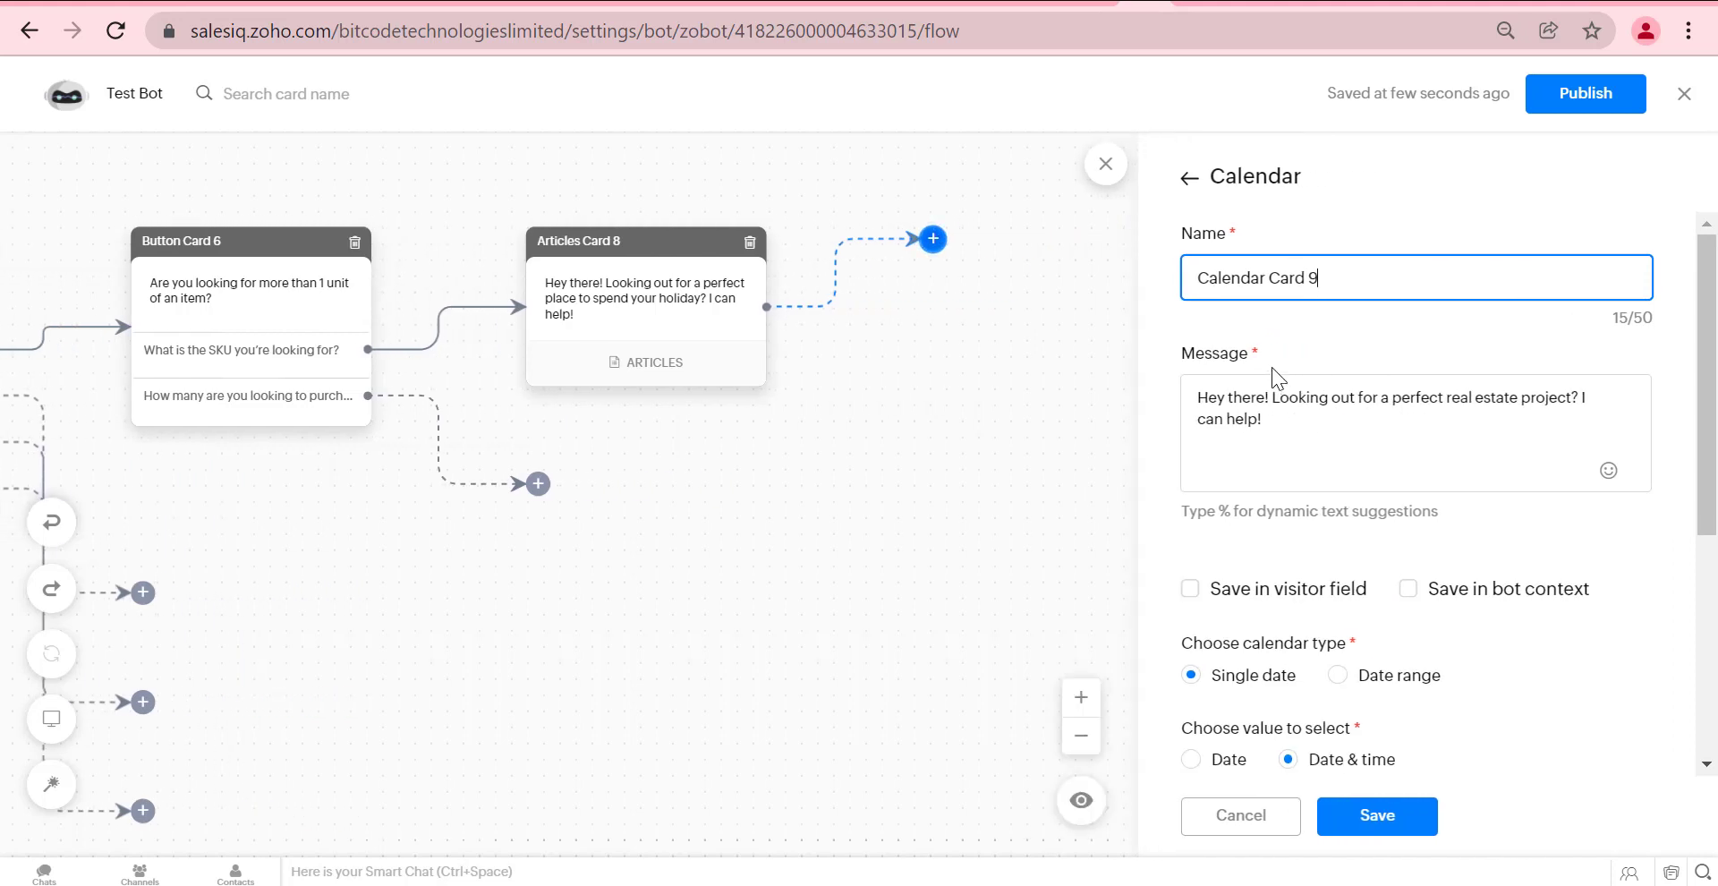
# Set the Calendar card's message to "Can we Schedule a meeting for solving those issue?" and save the card.
pyautogui.click(1272, 435)
pyautogui.hotkey('ctrl', 'a')
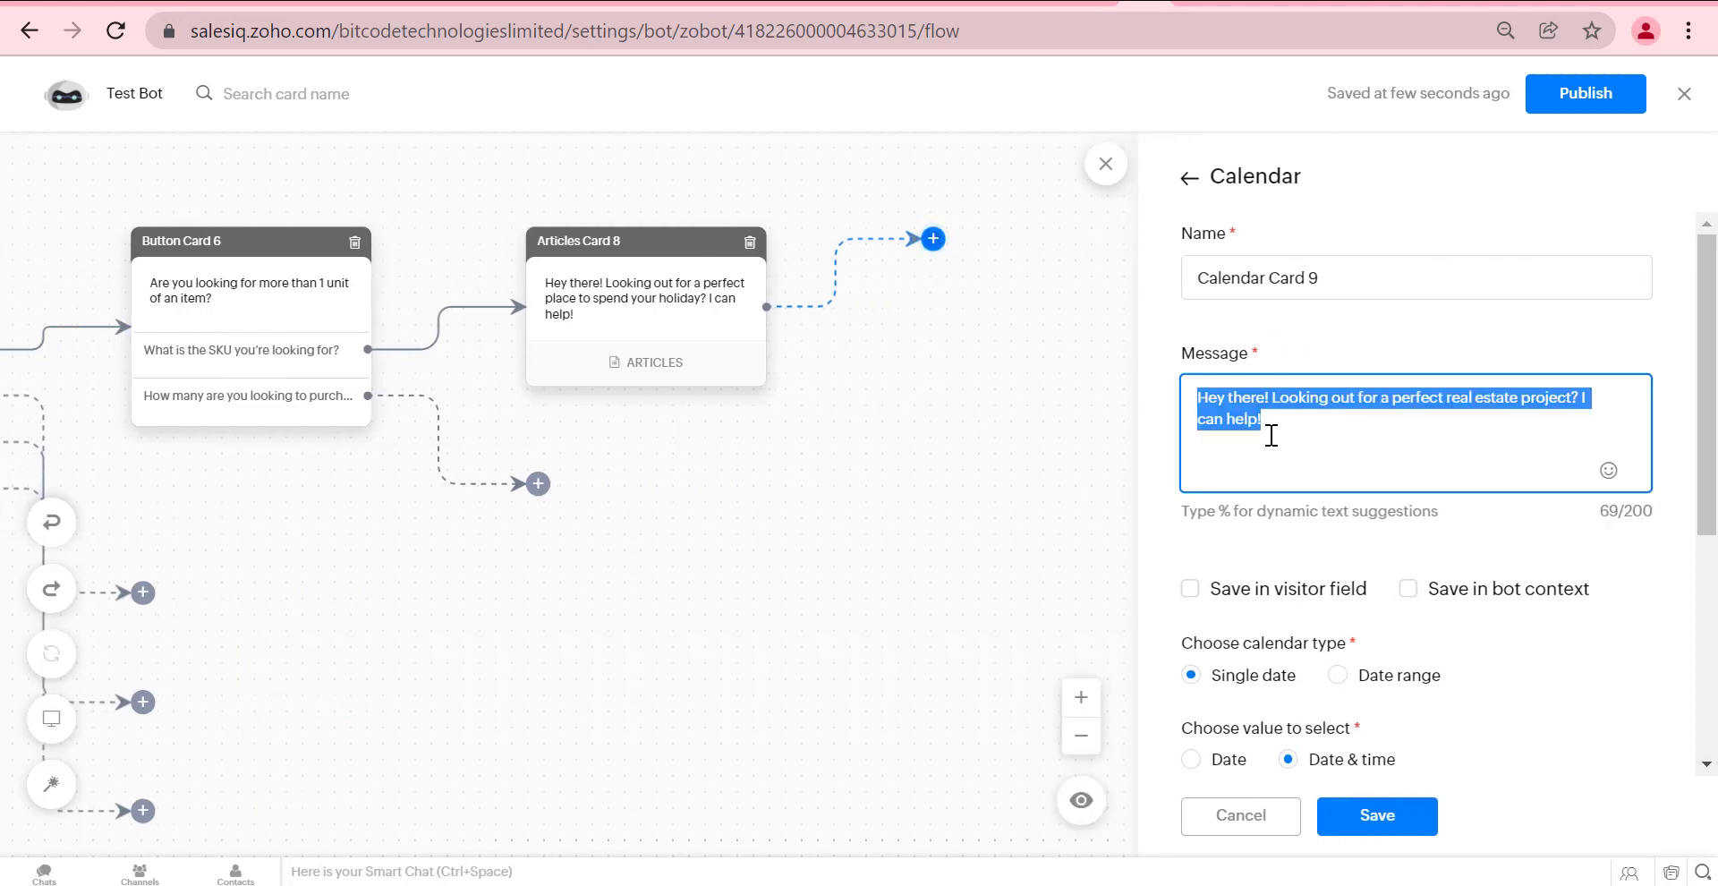
pyautogui.press('BackSpace')
pyautogui.write('Can')
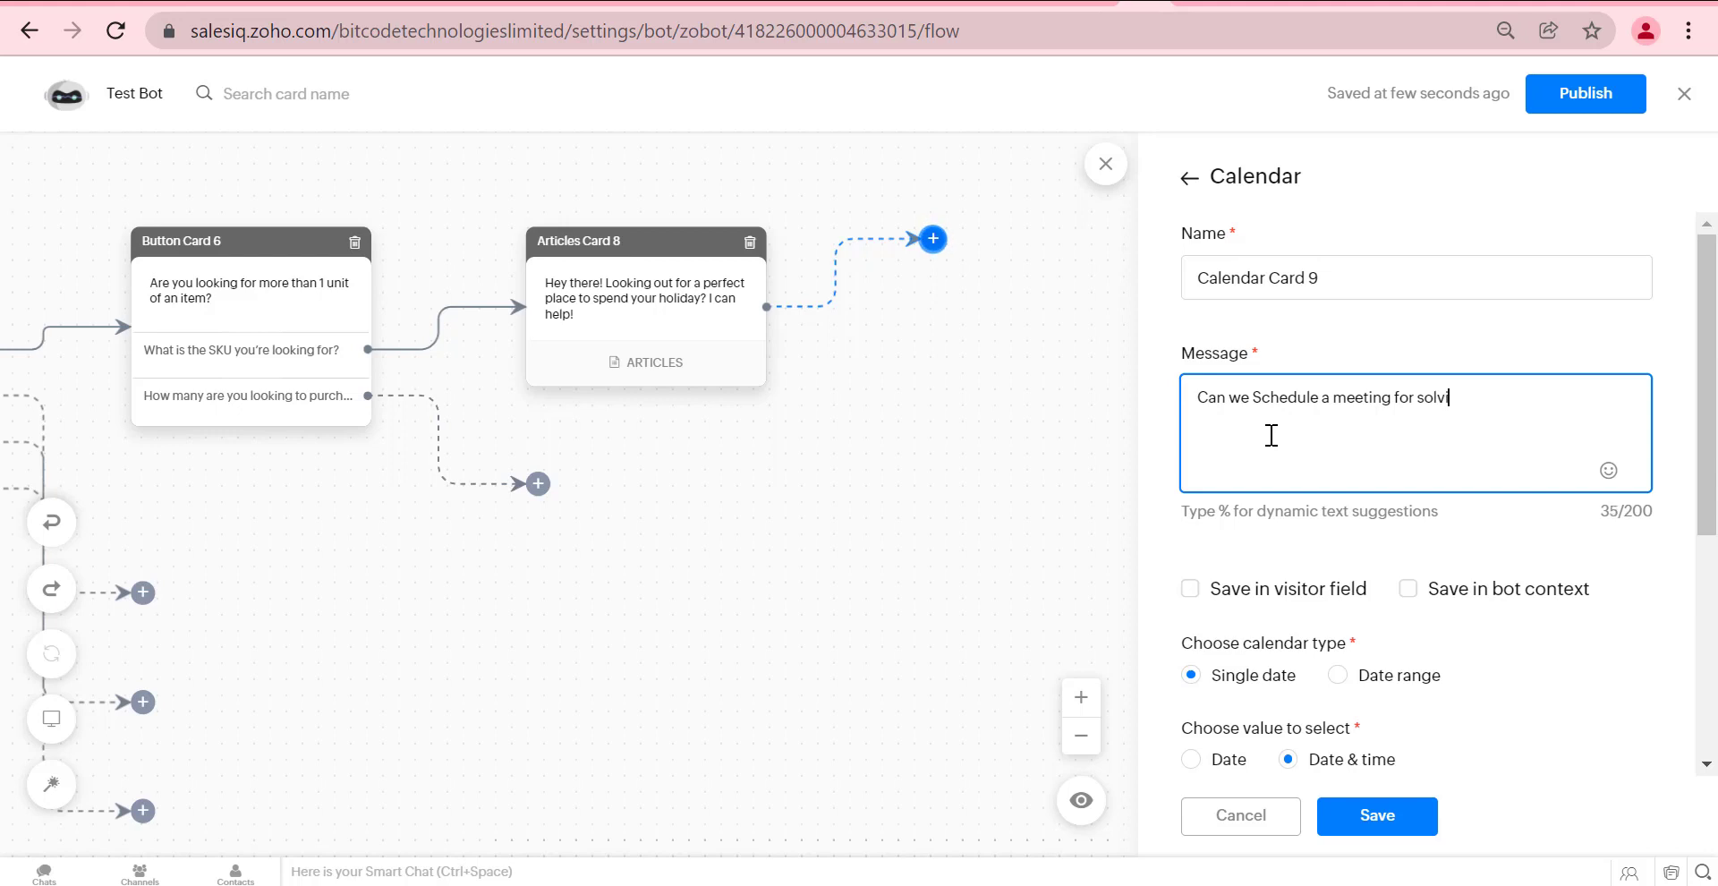
pyautogui.write('ng those issue')
pyautogui.write('?')
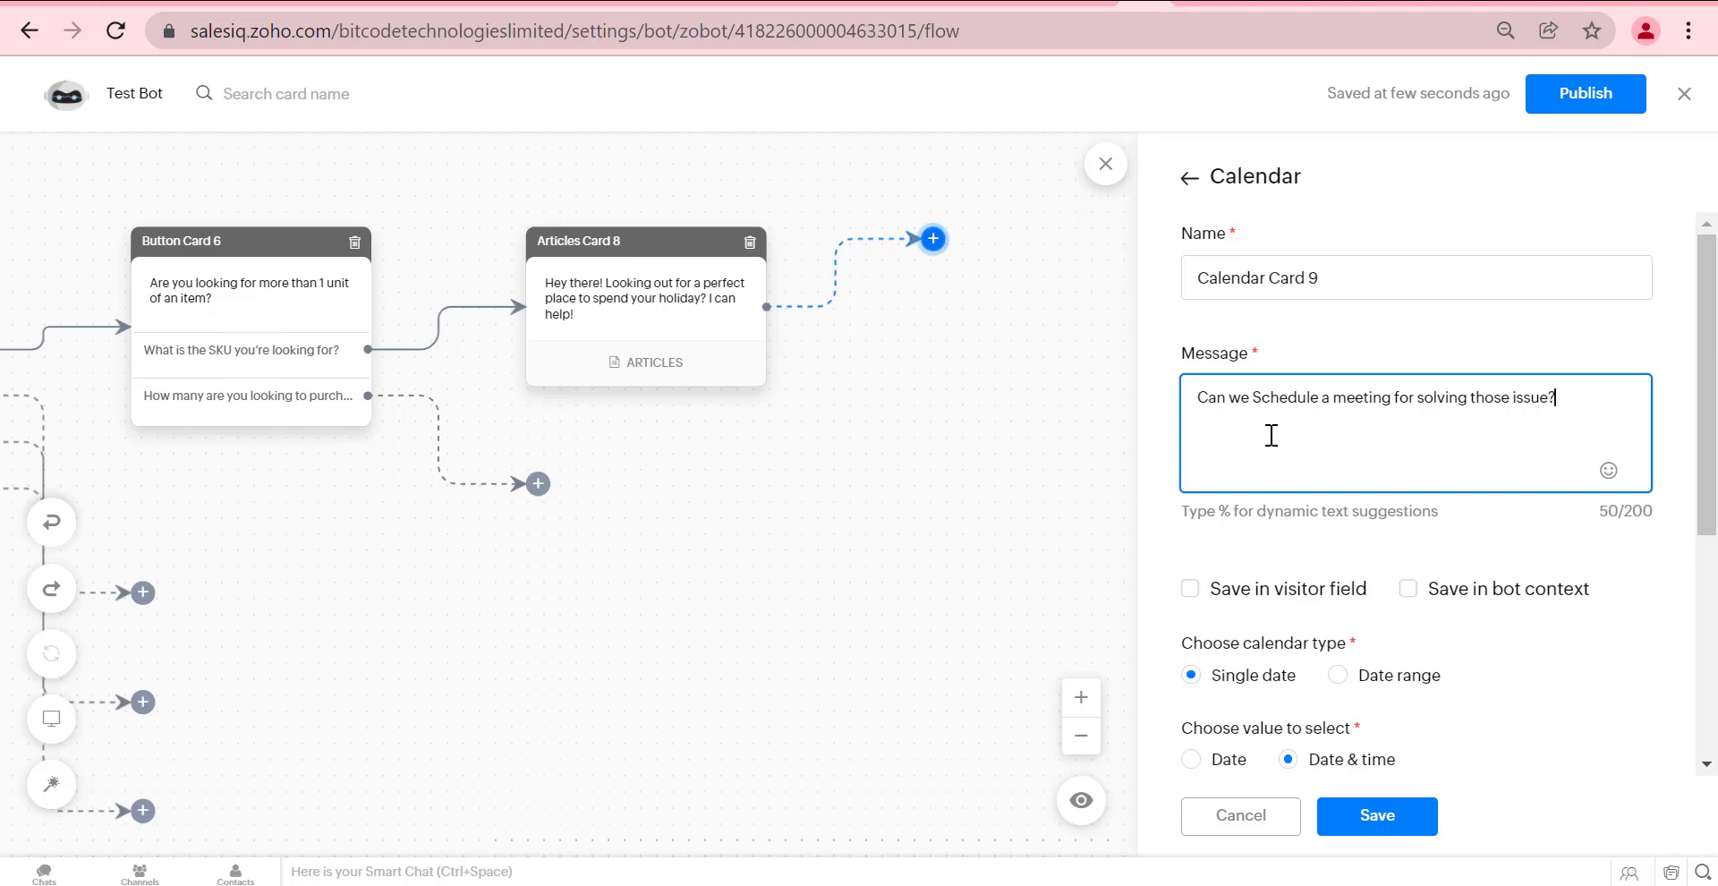
pyautogui.scroll(-5, 1271, 435)
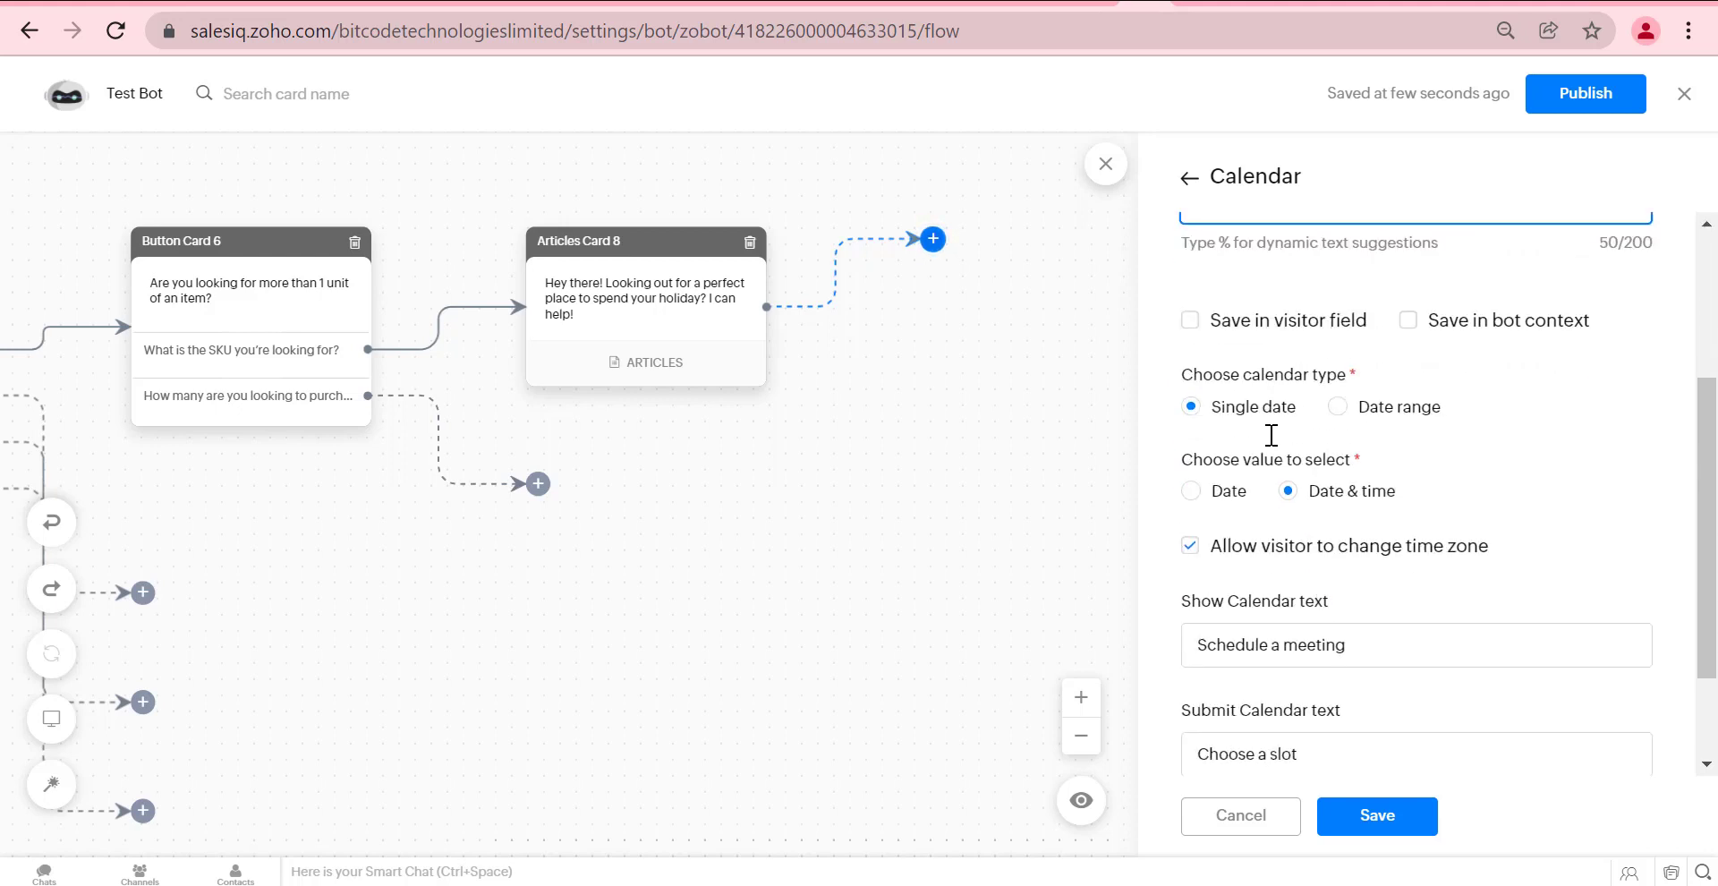
pyautogui.click(1371, 816)
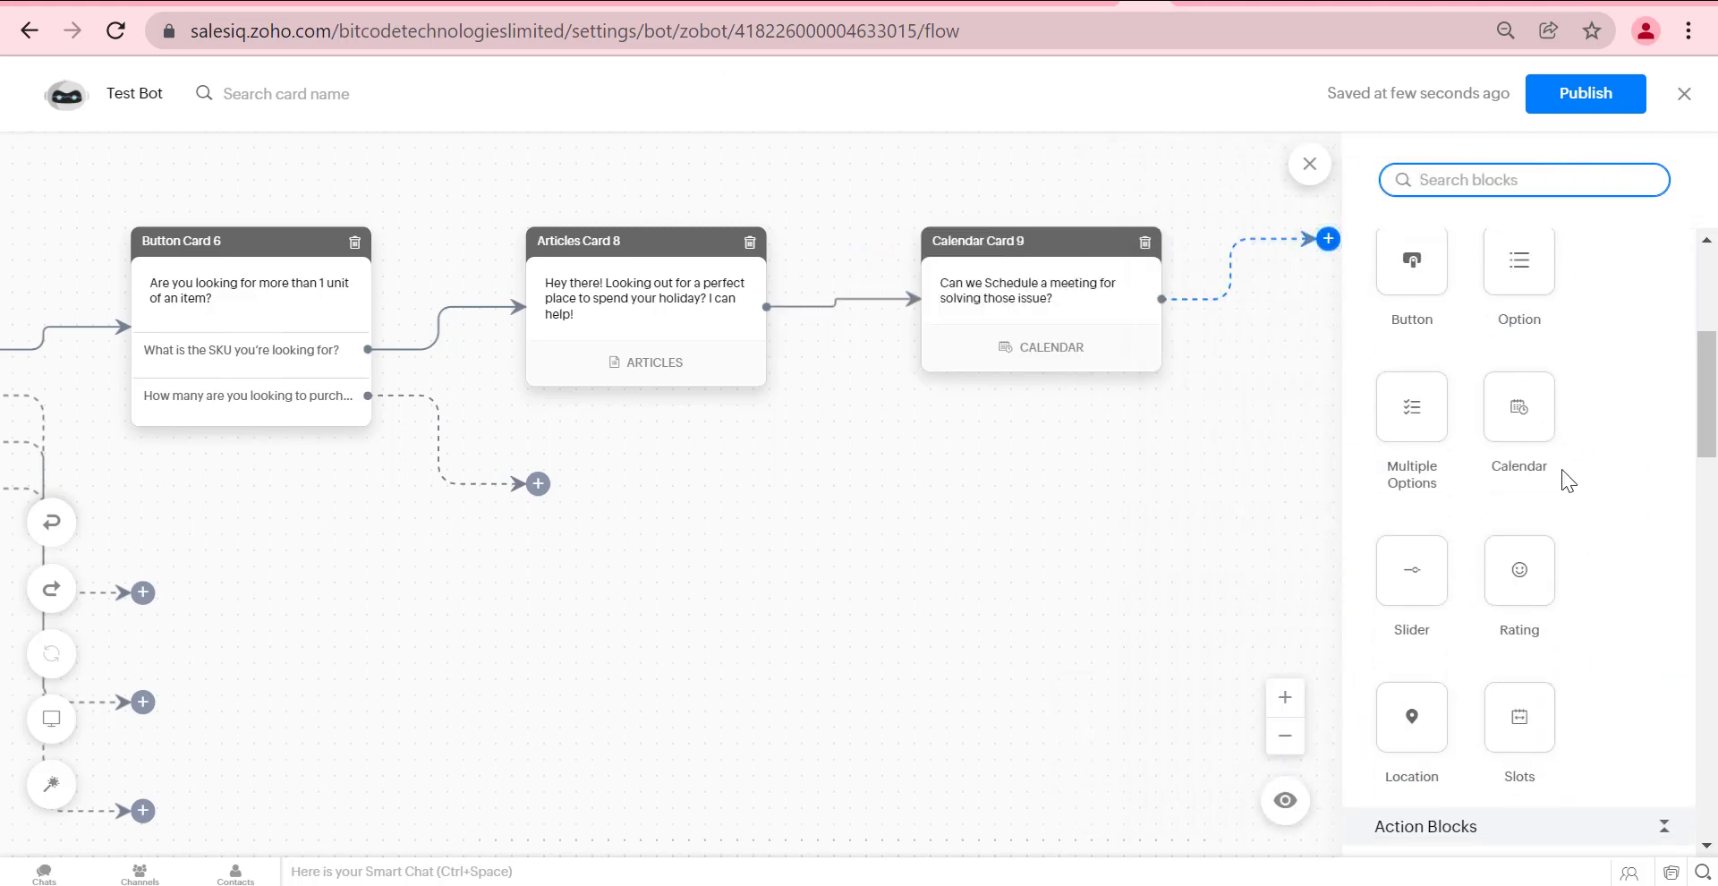
# Add an Option card after the Calendar card and save it with its default message and items.
pyautogui.moveTo(1515, 458); pyautogui.dragTo(1200, 280)
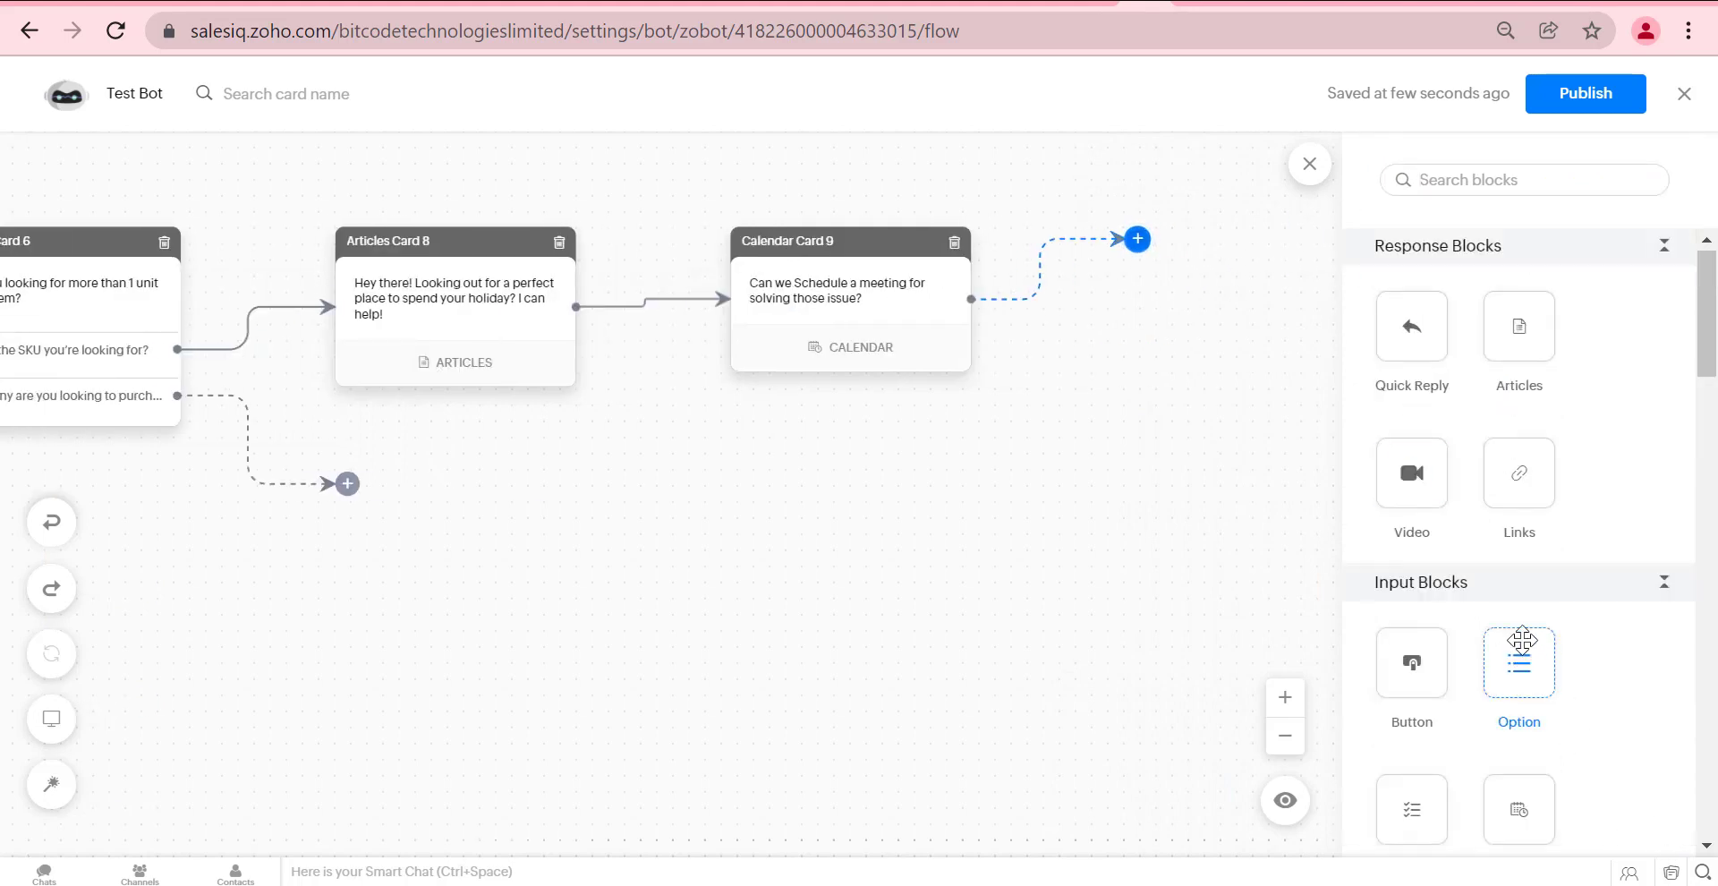
pyautogui.moveTo(1522, 639); pyautogui.dragTo(1204, 235)
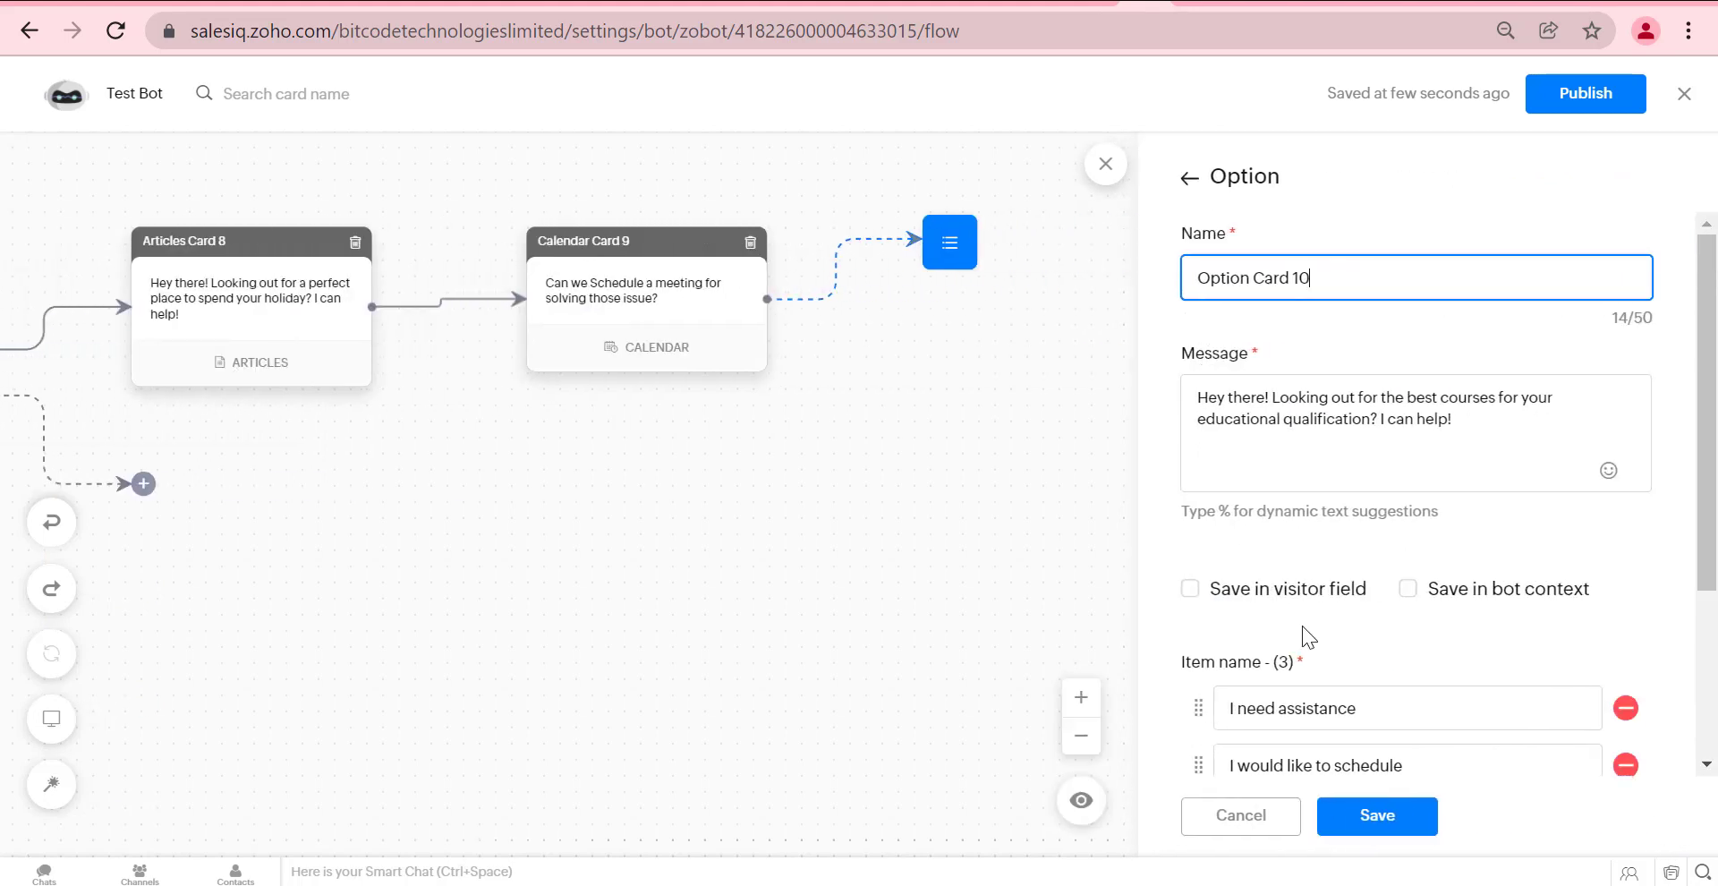
pyautogui.scroll(-3, 1303, 625)
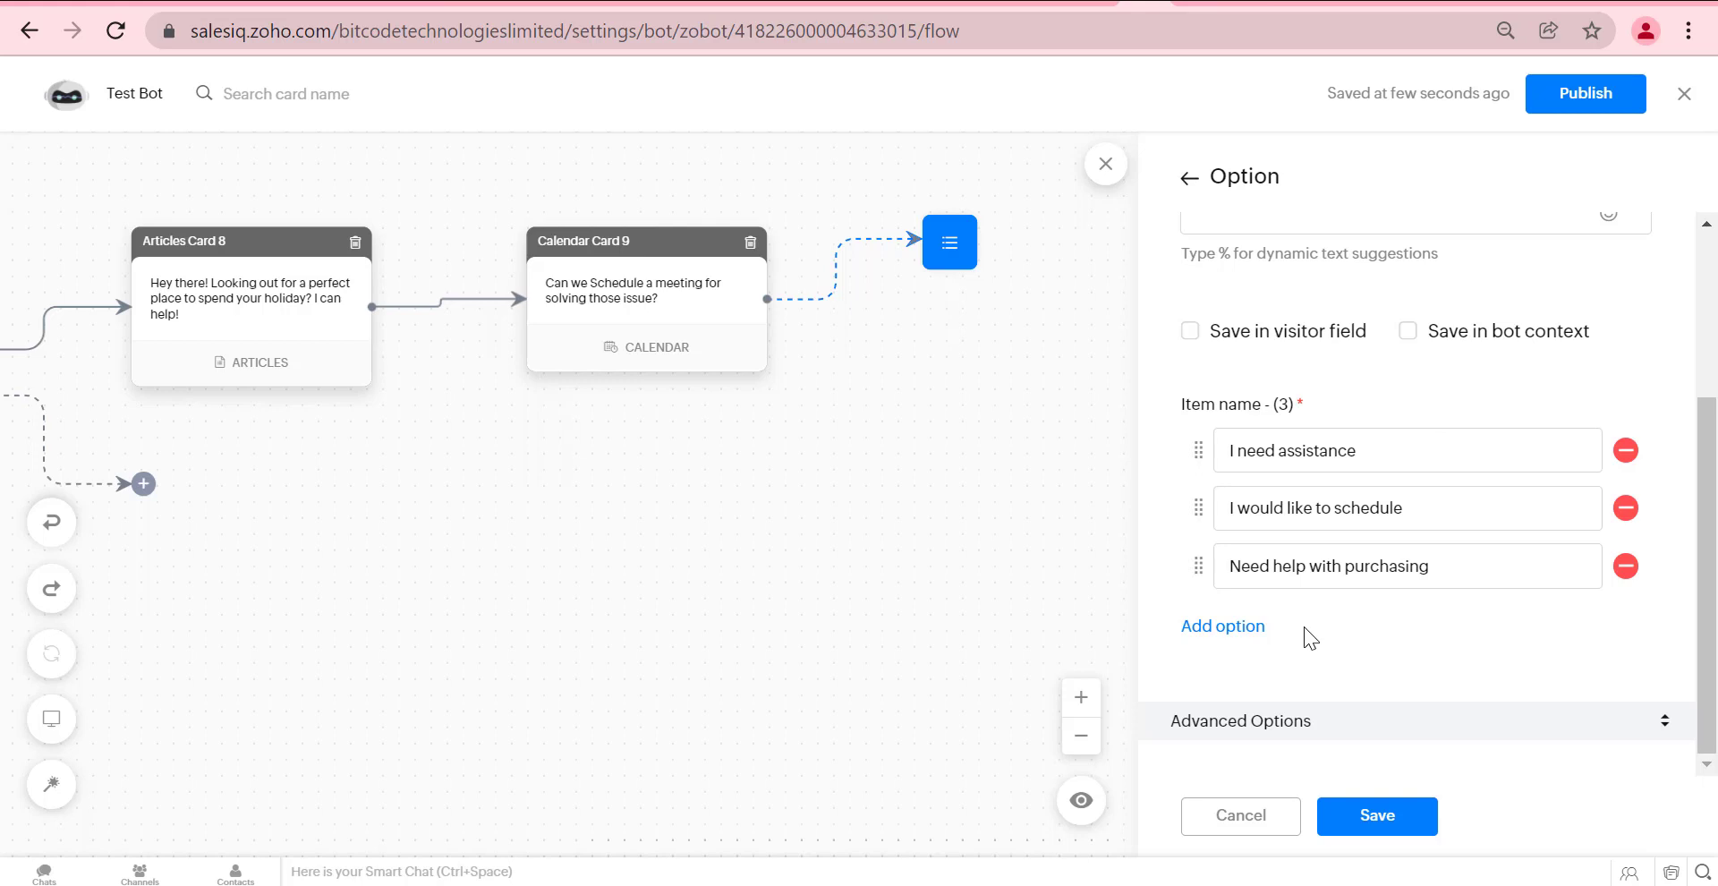
pyautogui.click(1378, 821)
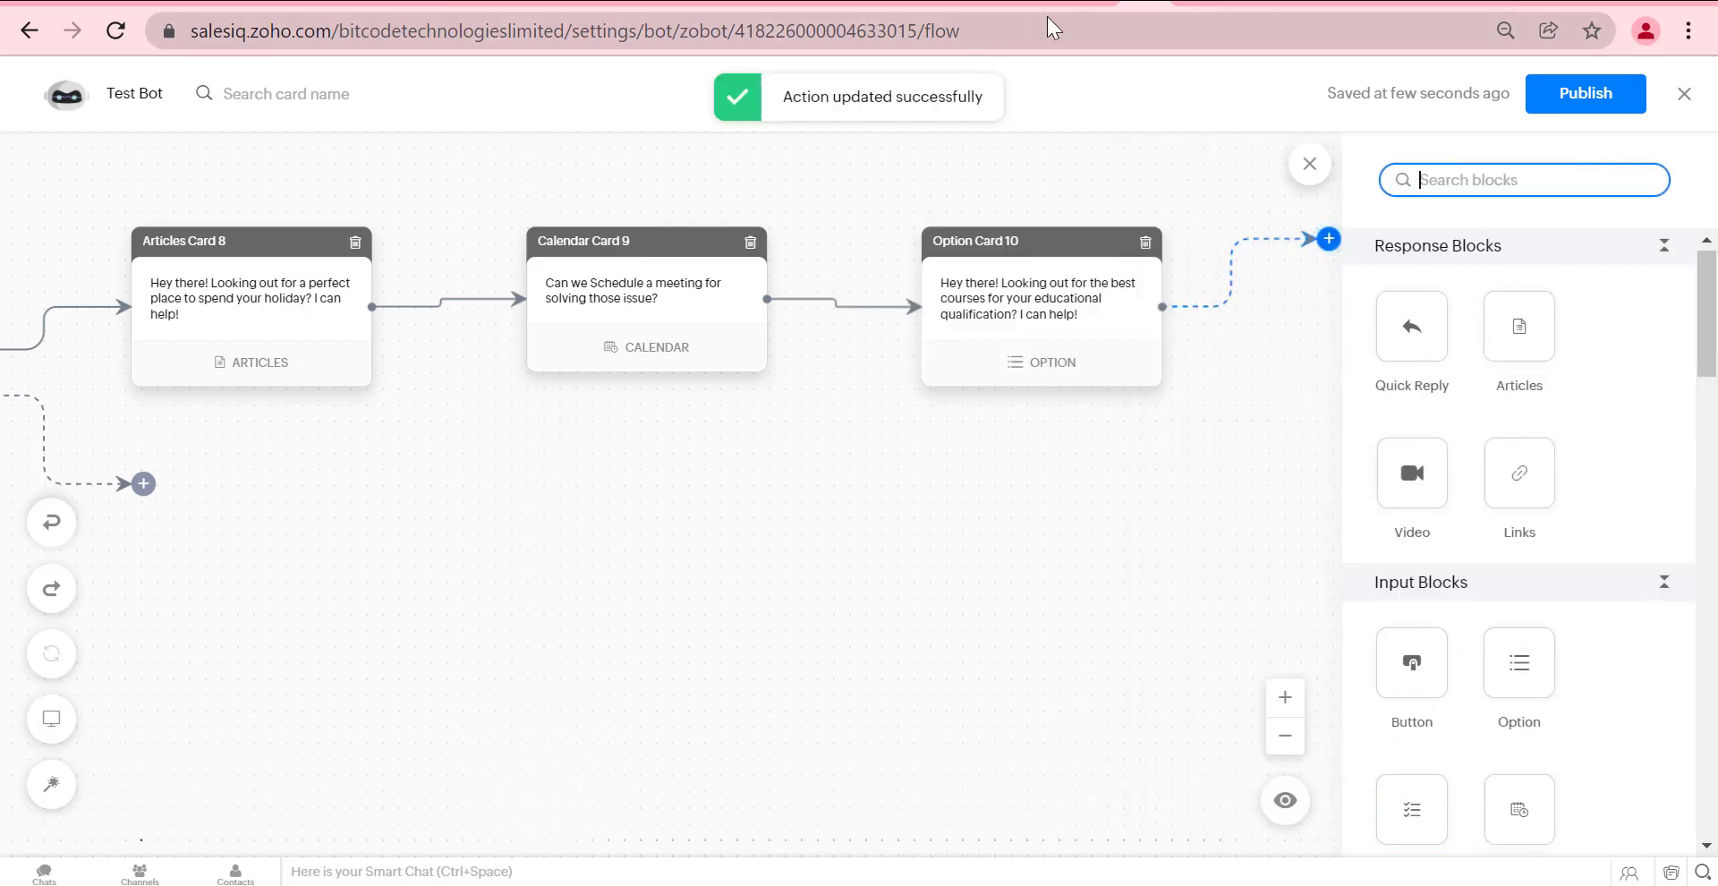
# Add a Quick Reply card after the Option card and save it with its default message.
pyautogui.scroll(-3, 1527, 576)
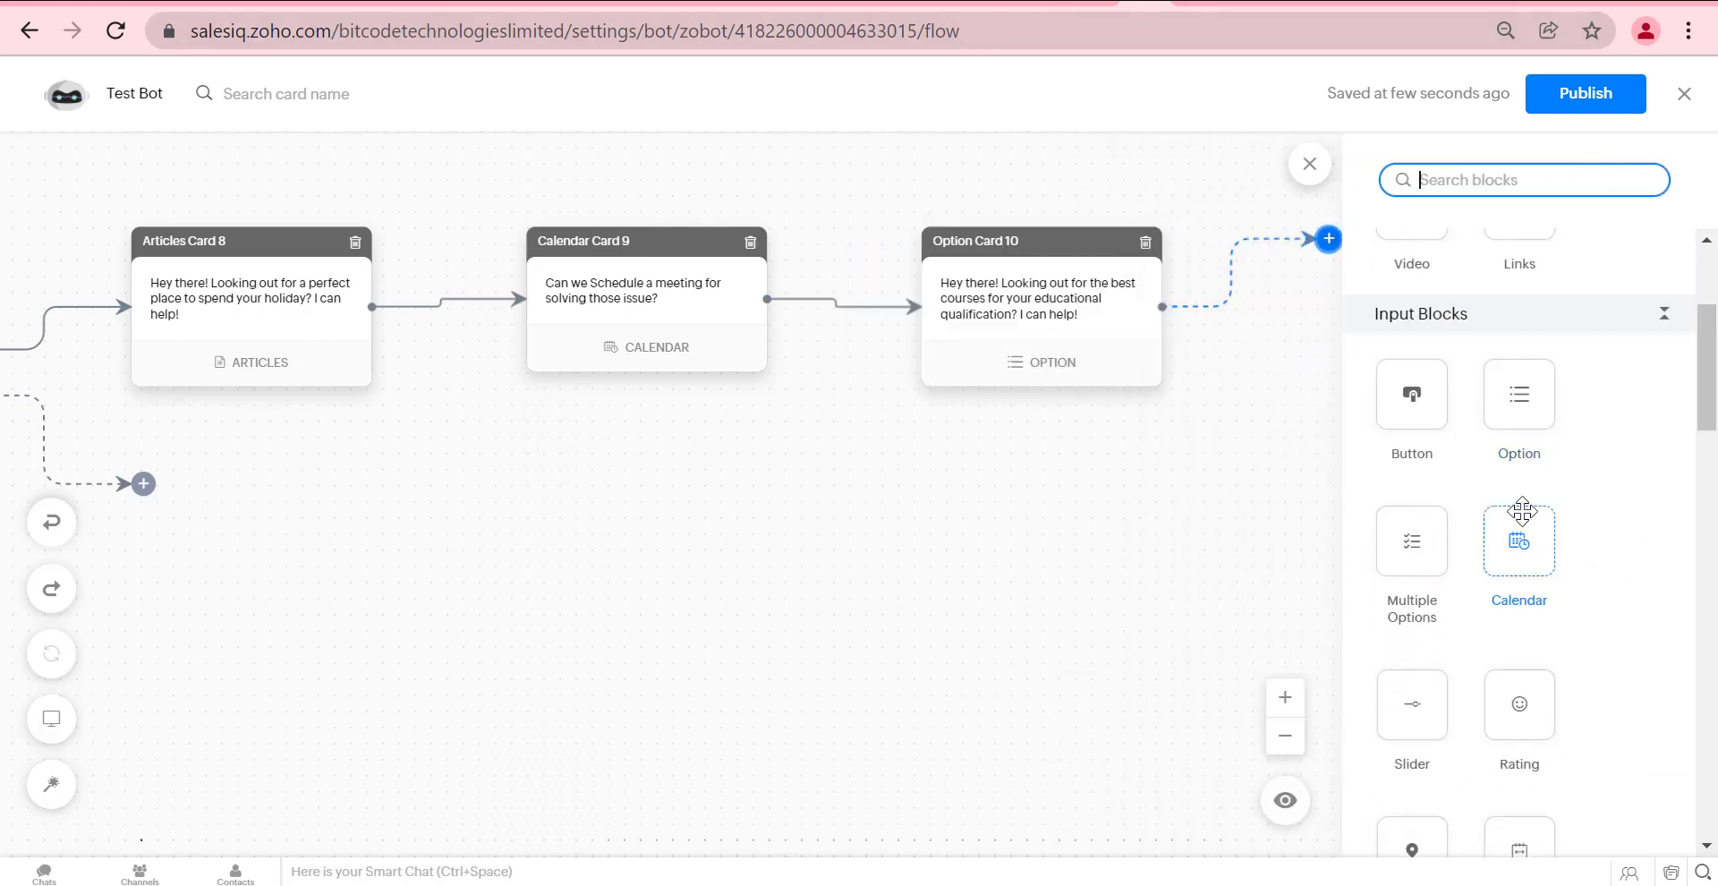
pyautogui.scroll(3, 1522, 510)
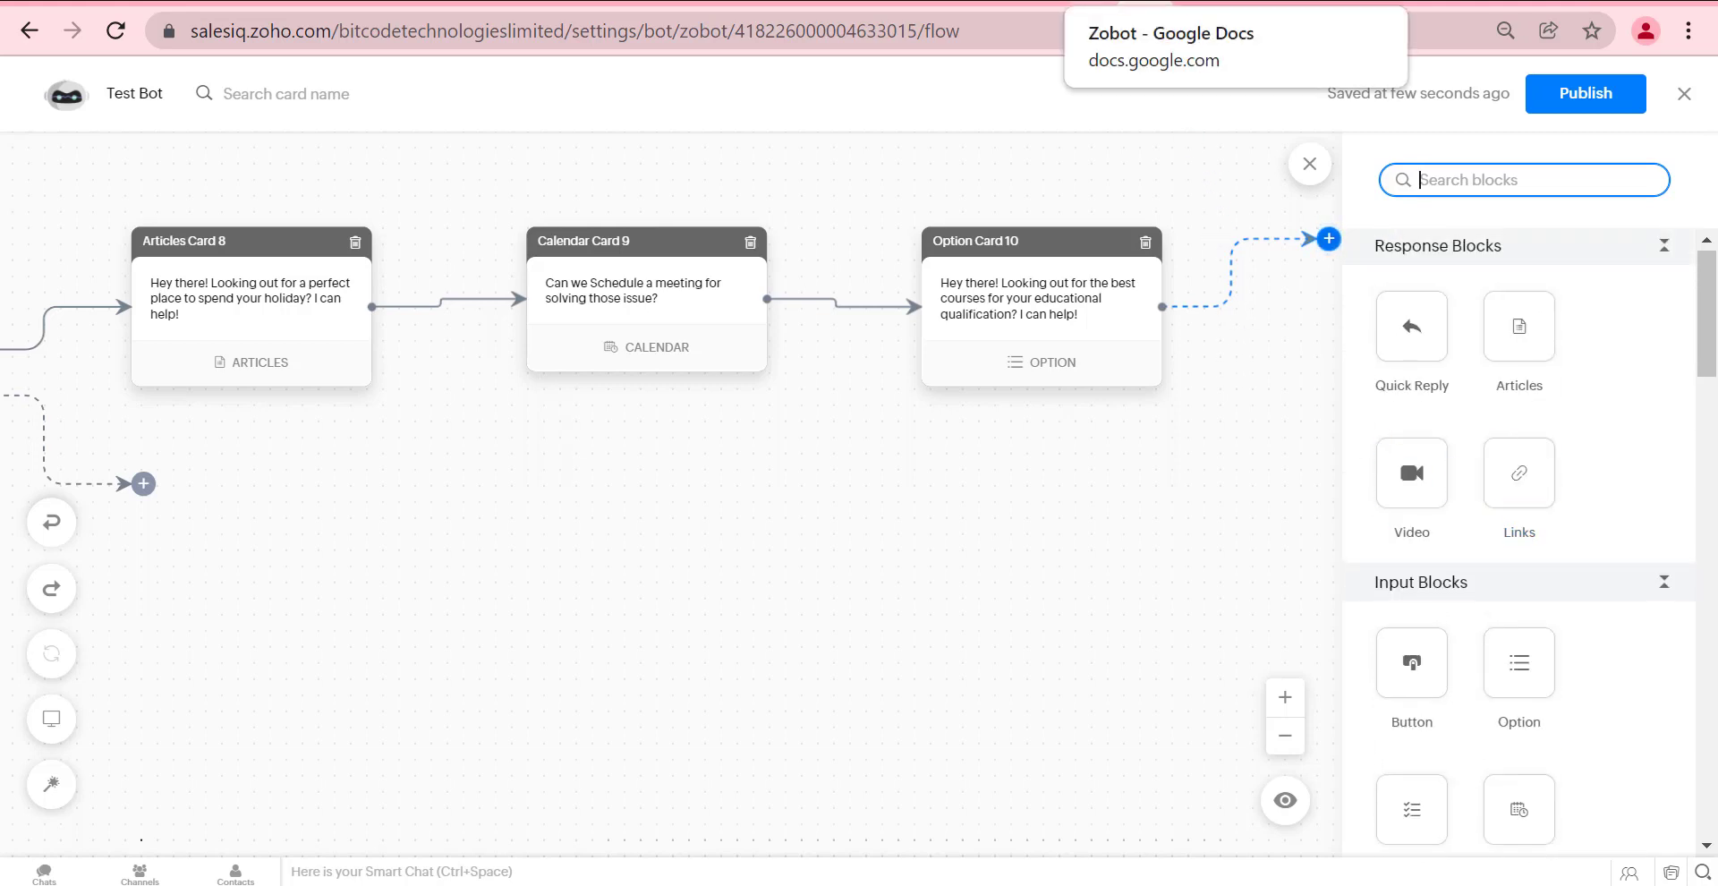
pyautogui.click(1421, 328)
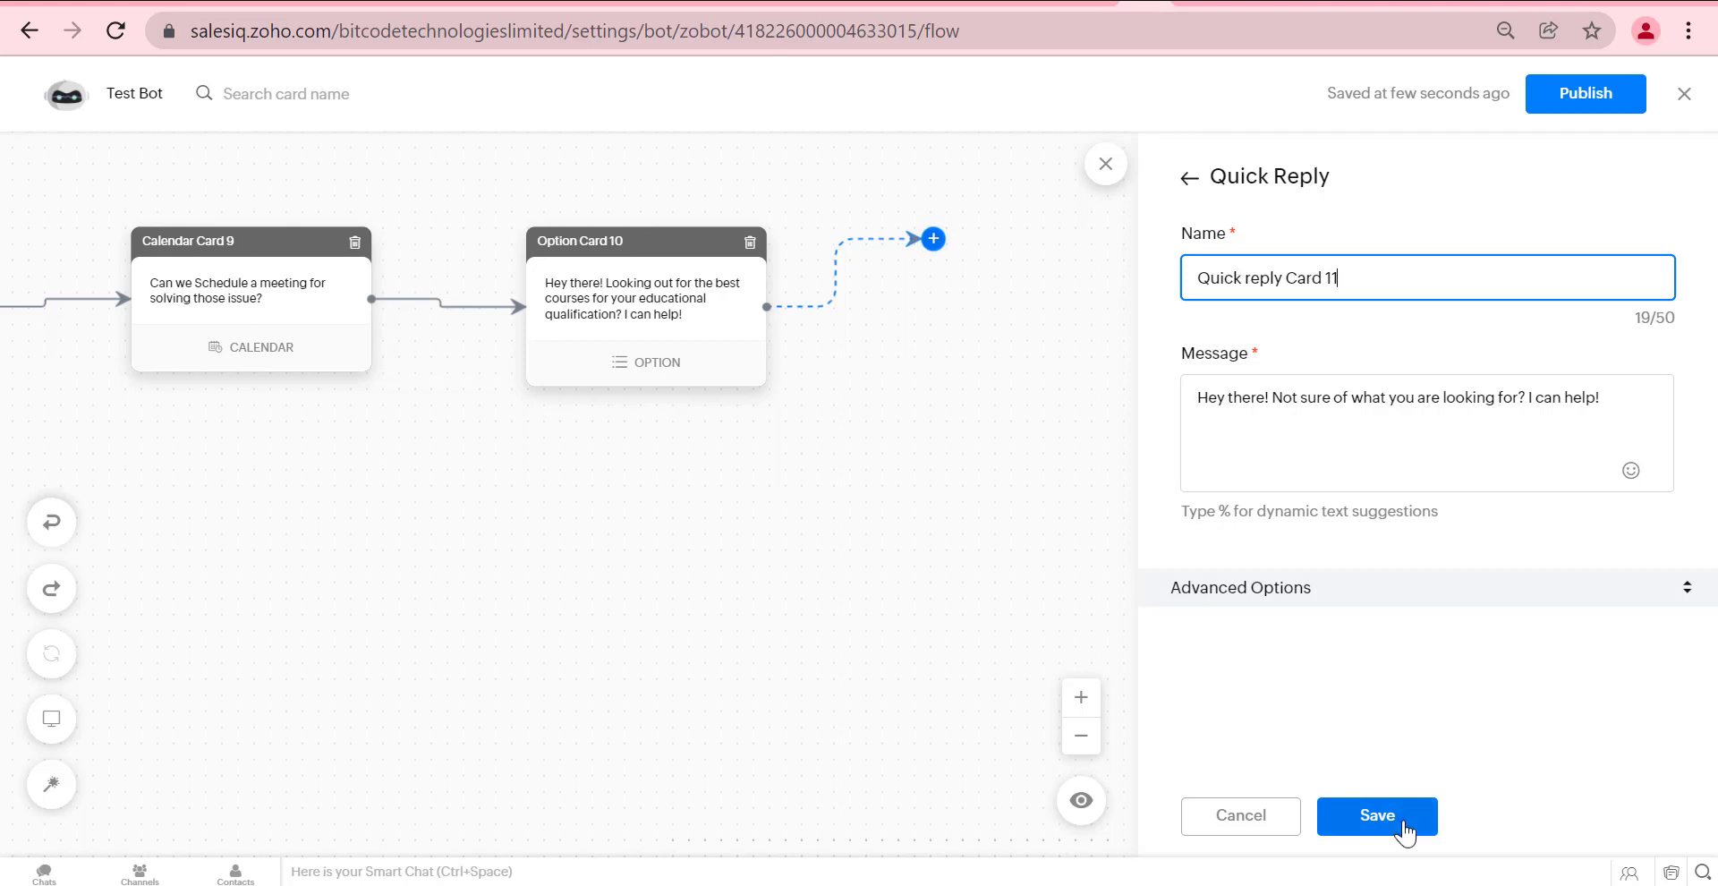
pyautogui.click(1404, 831)
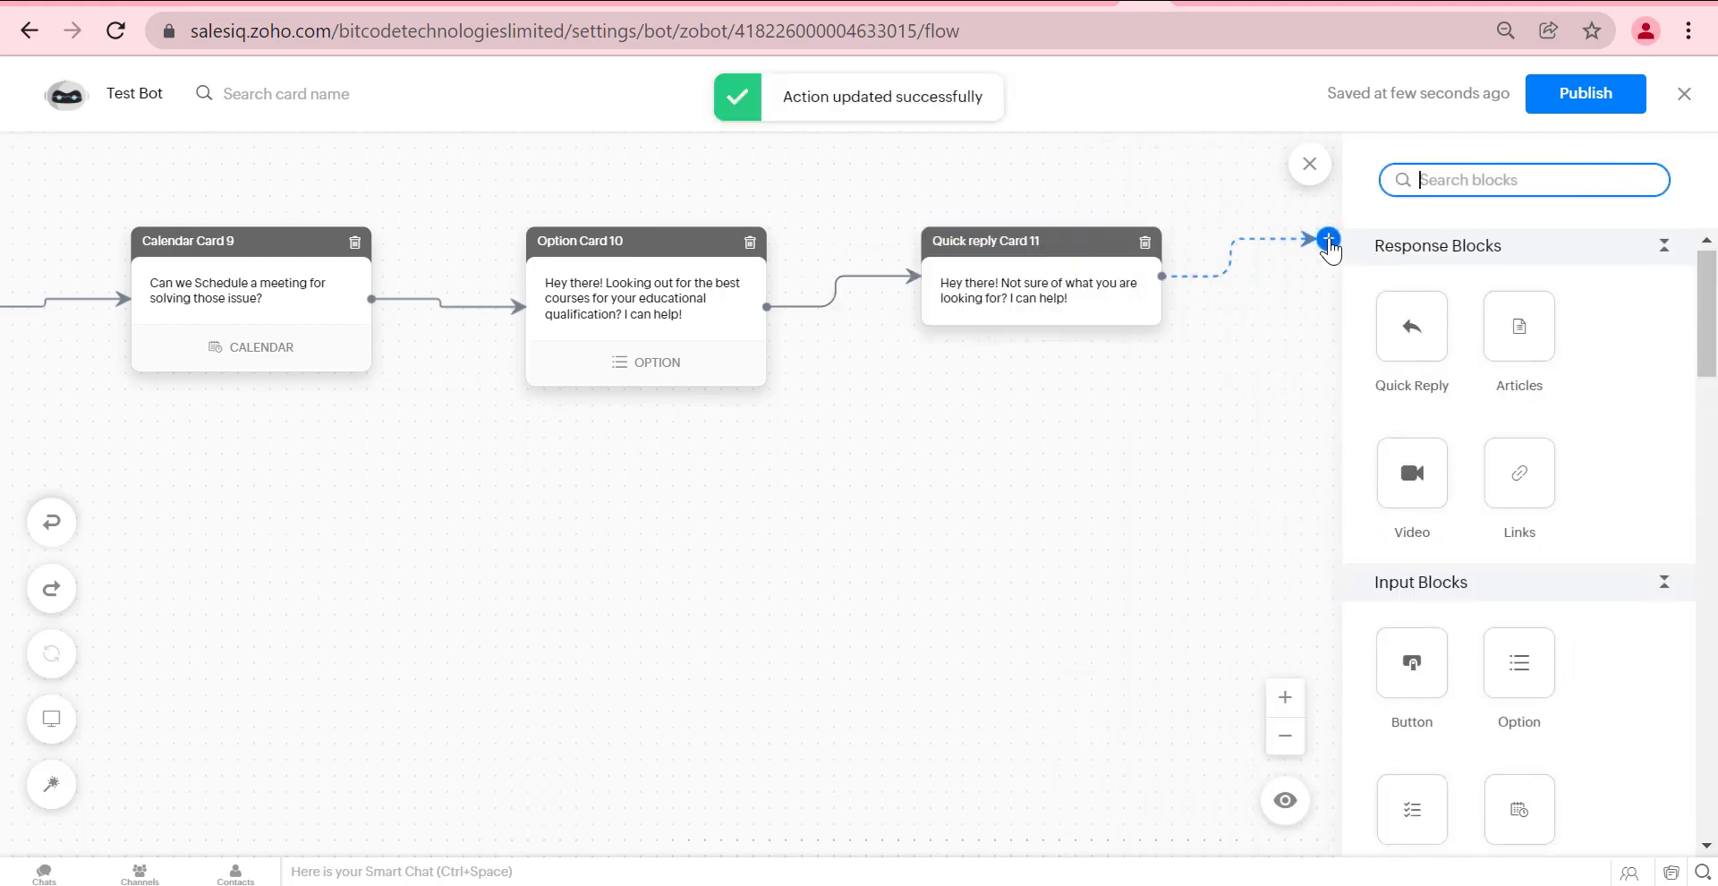
pyautogui.scroll(-15, 1614, 438)
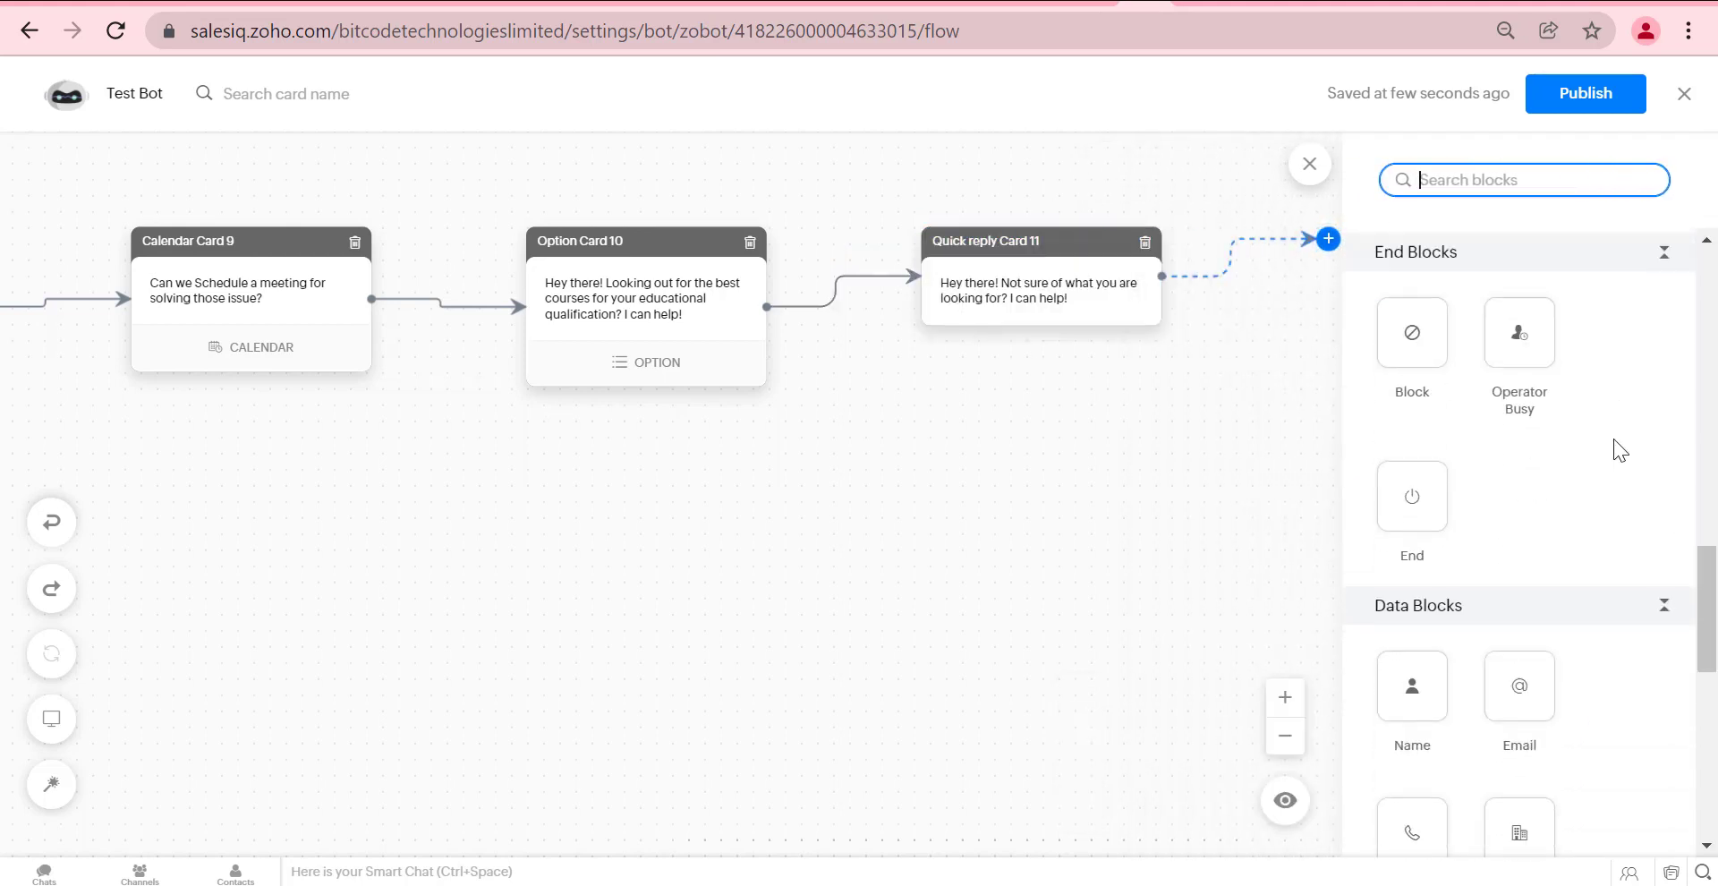
# Add an End card after the Quick Reply card and save it with the message "Have a nice day".
pyautogui.click(1391, 497)
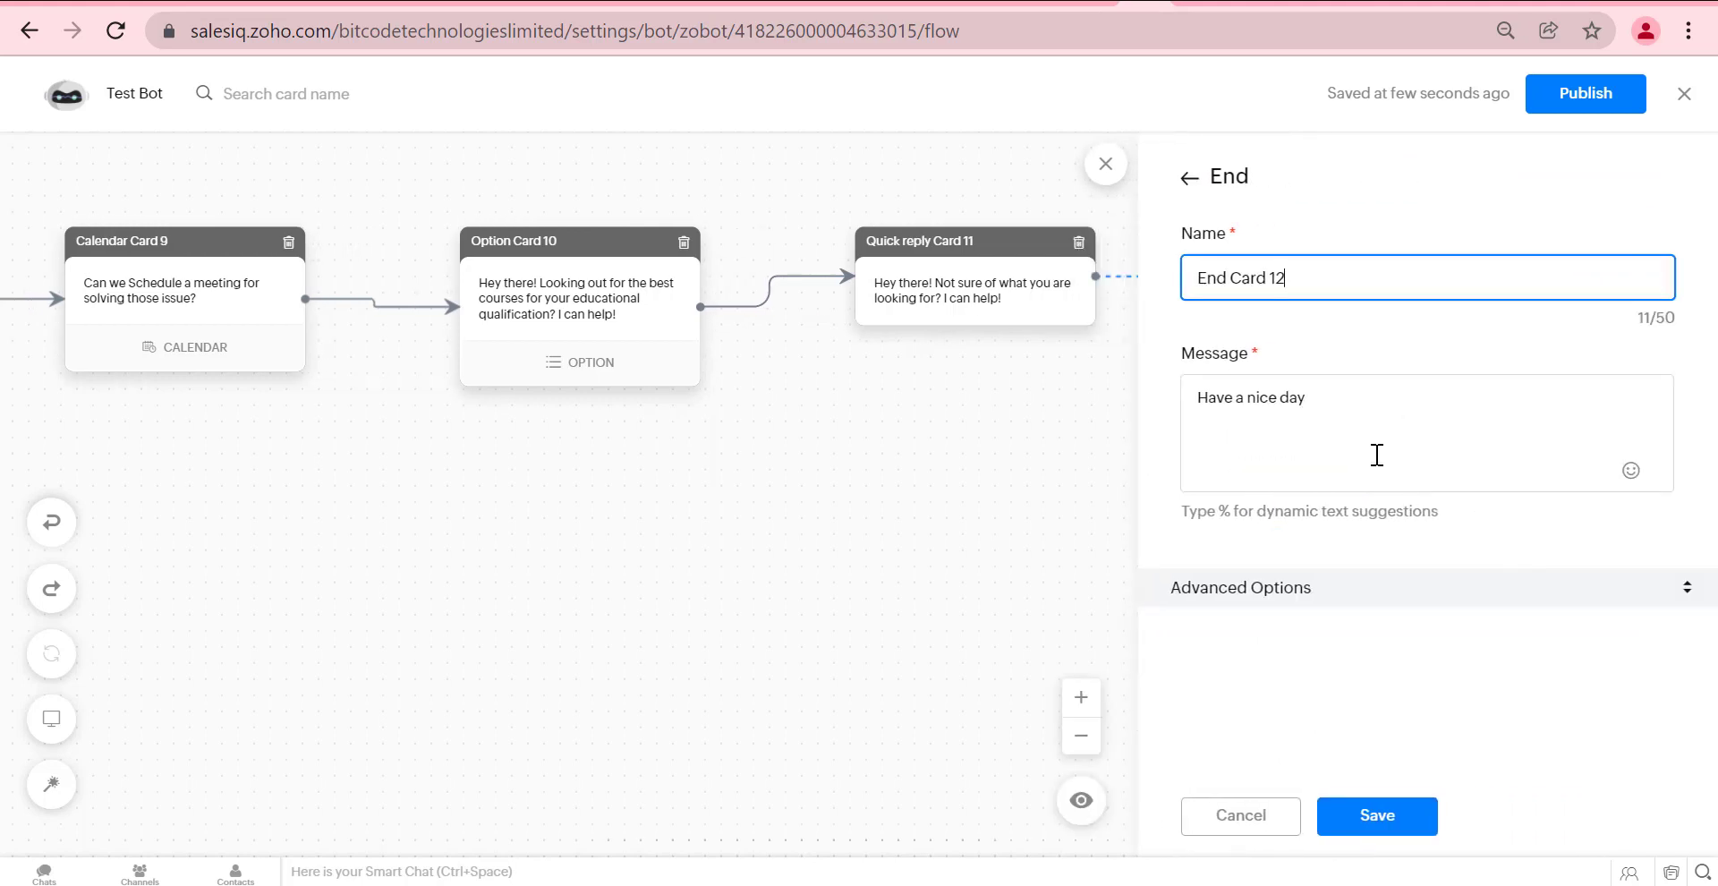
pyautogui.click(1385, 825)
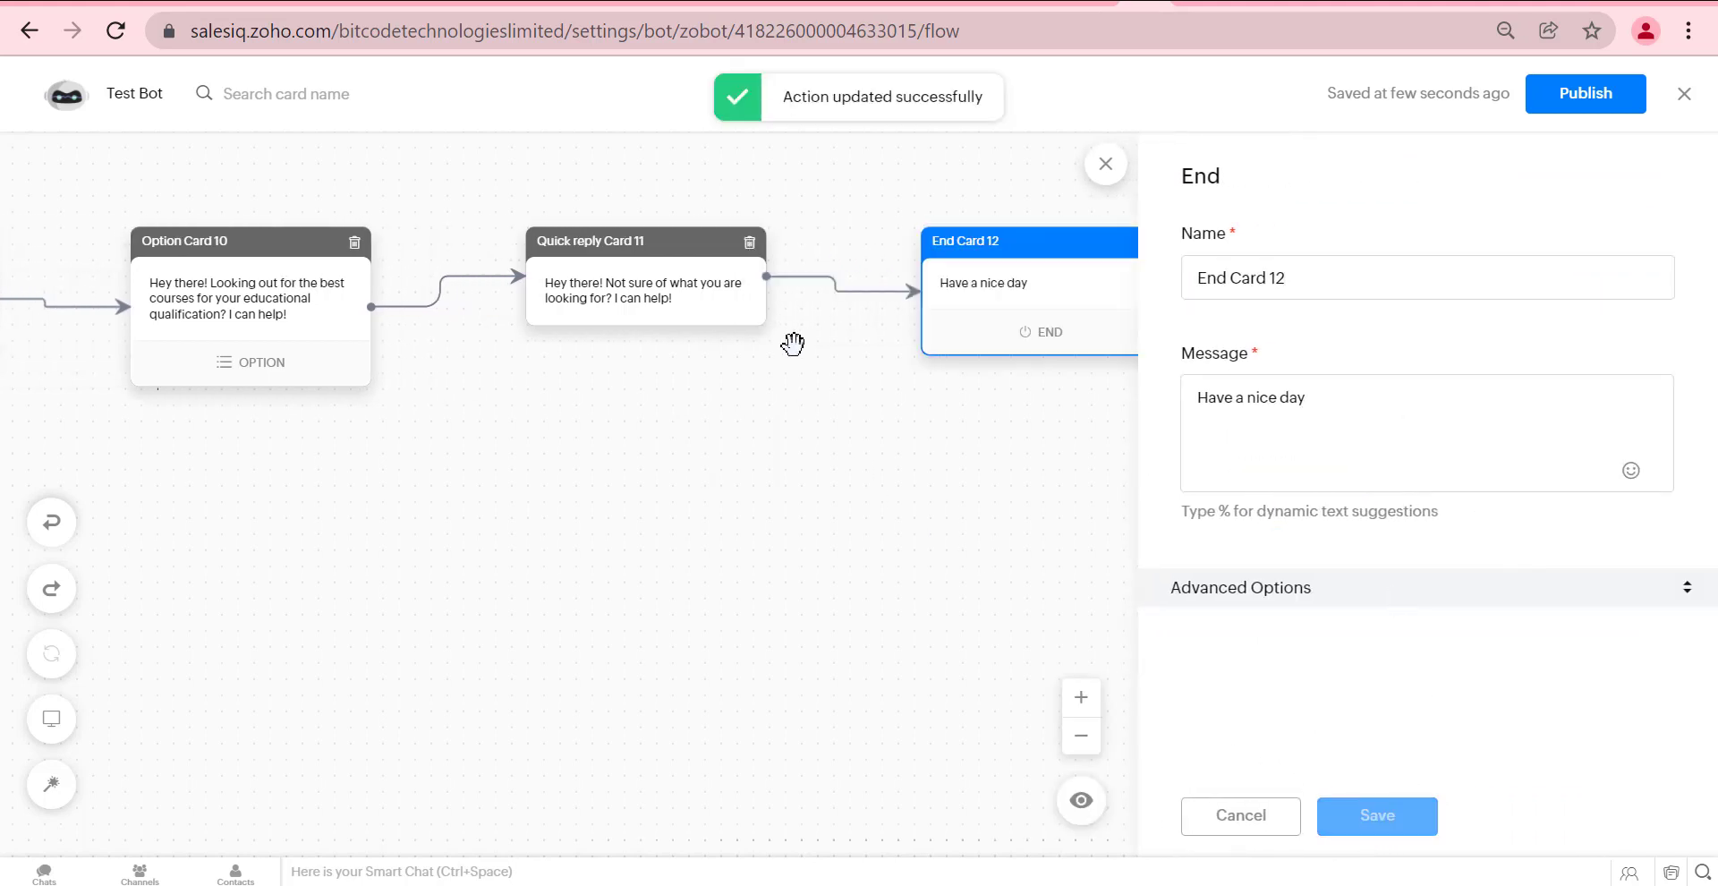
pyautogui.click(1106, 165)
# Preview the bot and answer with "Check if a product is in stock" and "What is the SKU you're looking for?".
pyautogui.click(1656, 799)
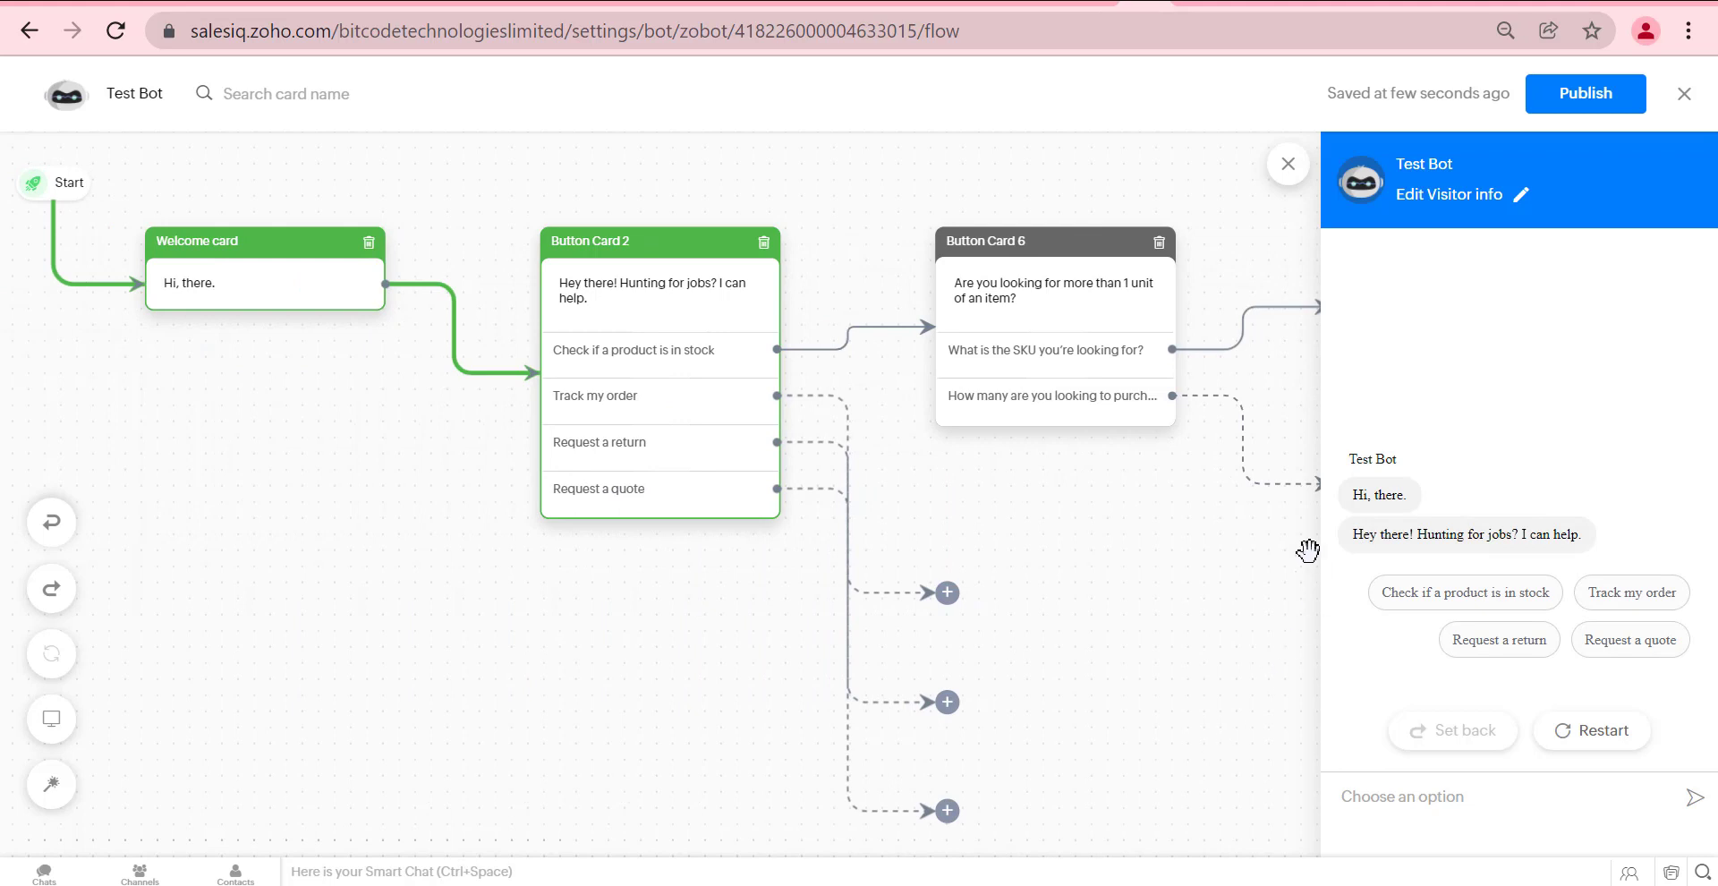
pyautogui.click(1405, 595)
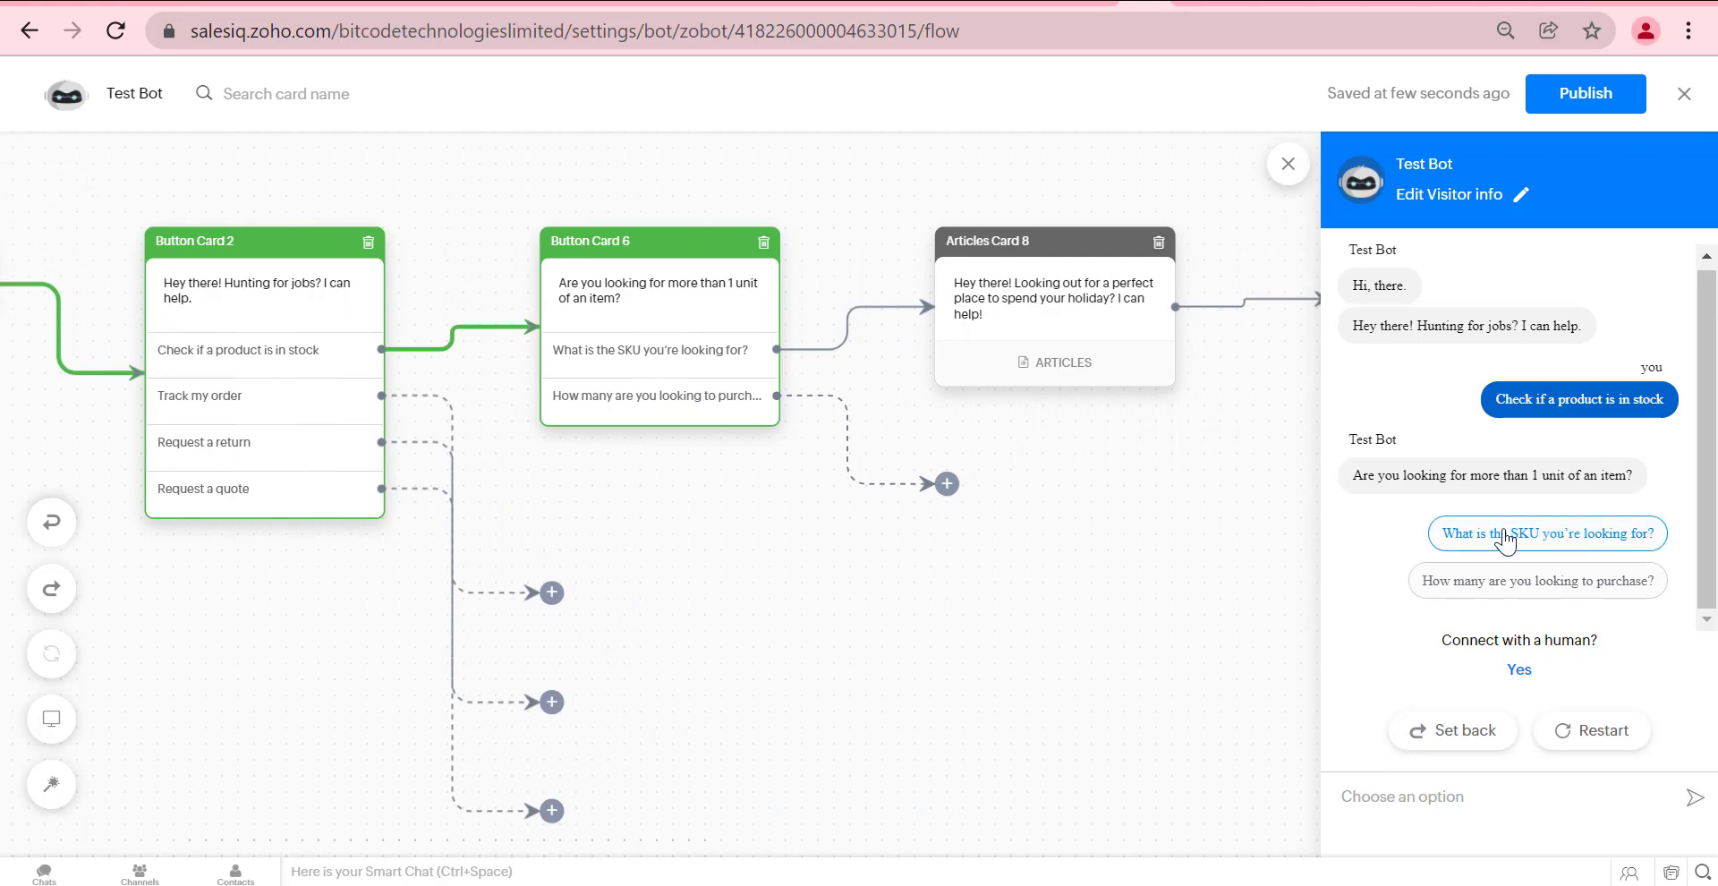
pyautogui.click(1506, 535)
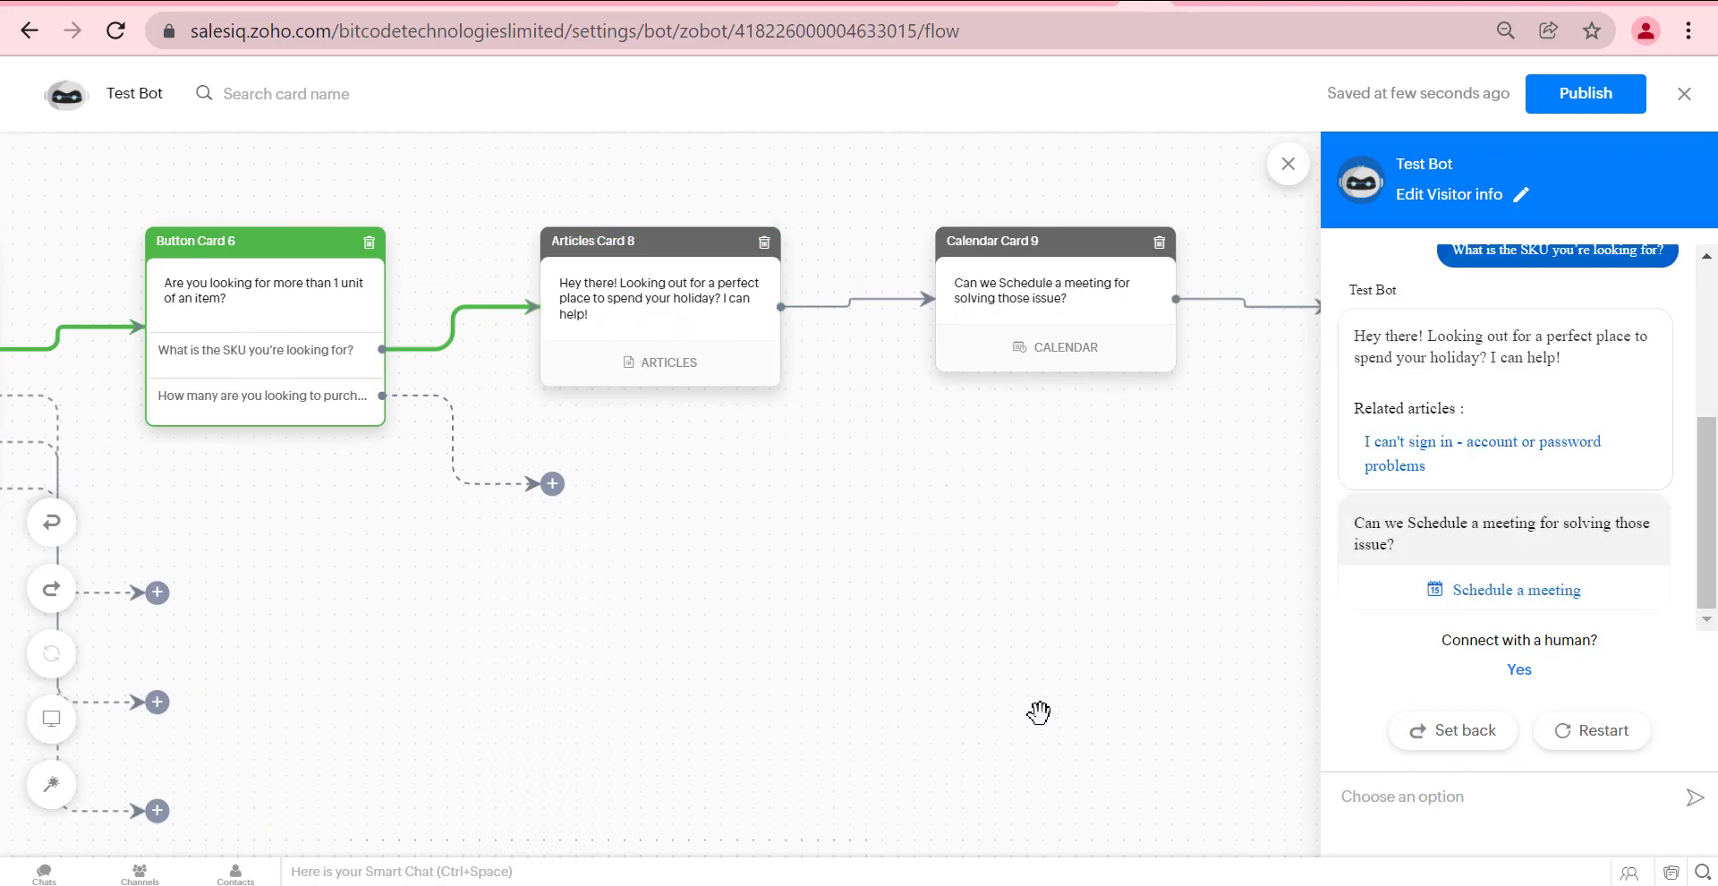
# In the preview chat, schedule a meeting for 25-Jan-2022 03:25 PM and answer the option prompt with "I need assistance".
pyautogui.click(1503, 590)
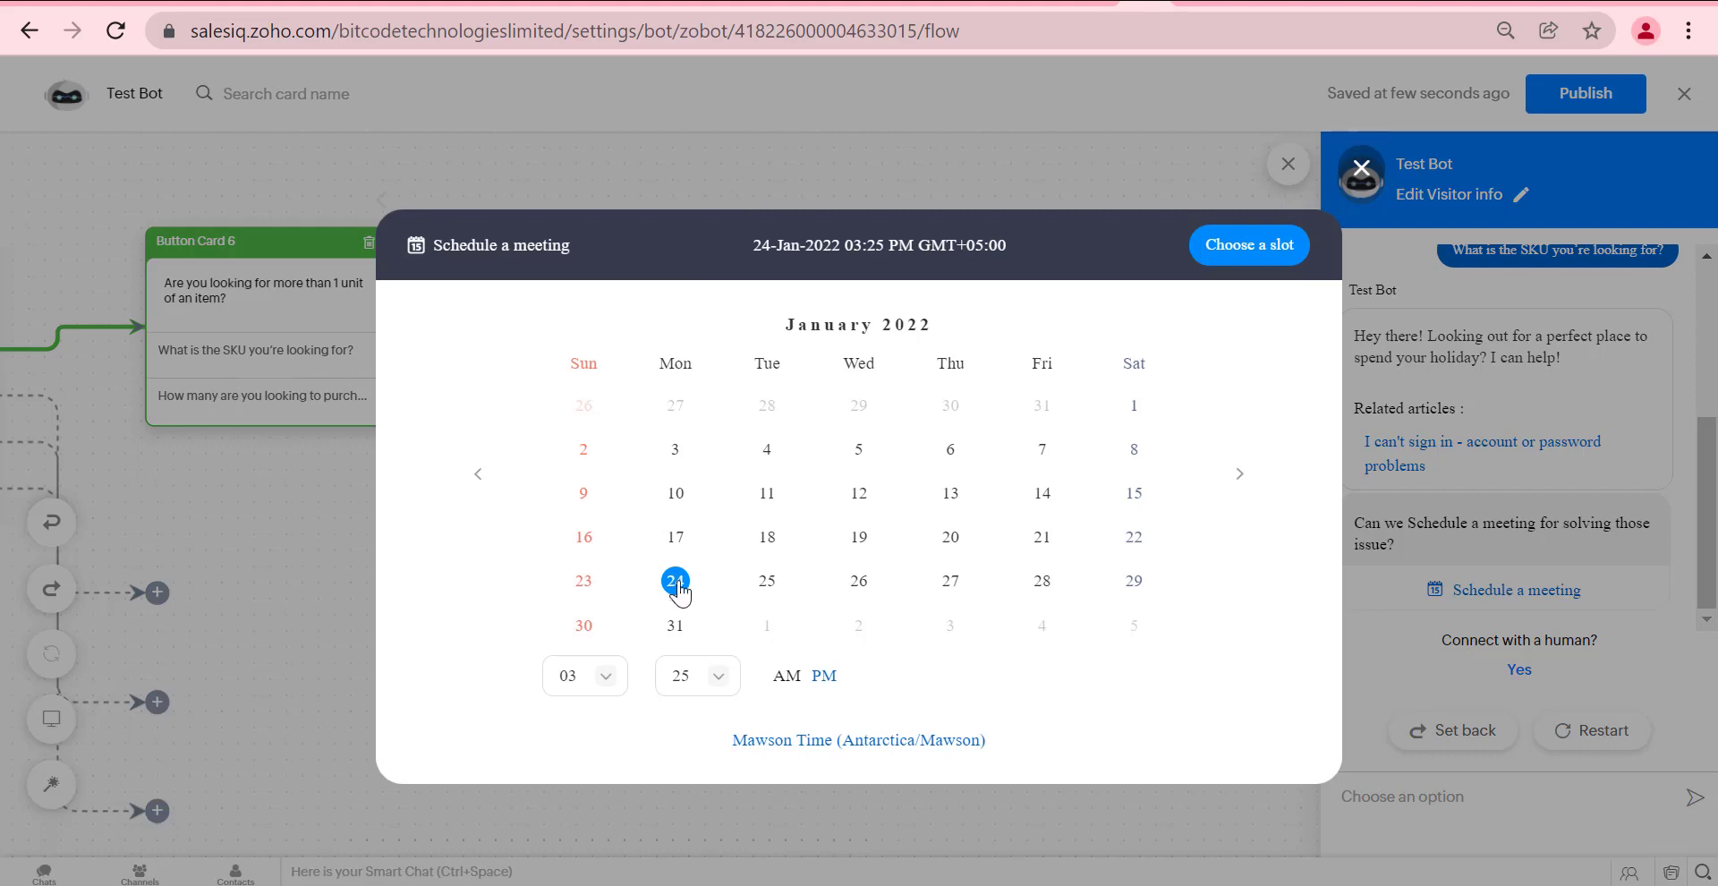
pyautogui.click(767, 582)
pyautogui.click(1227, 254)
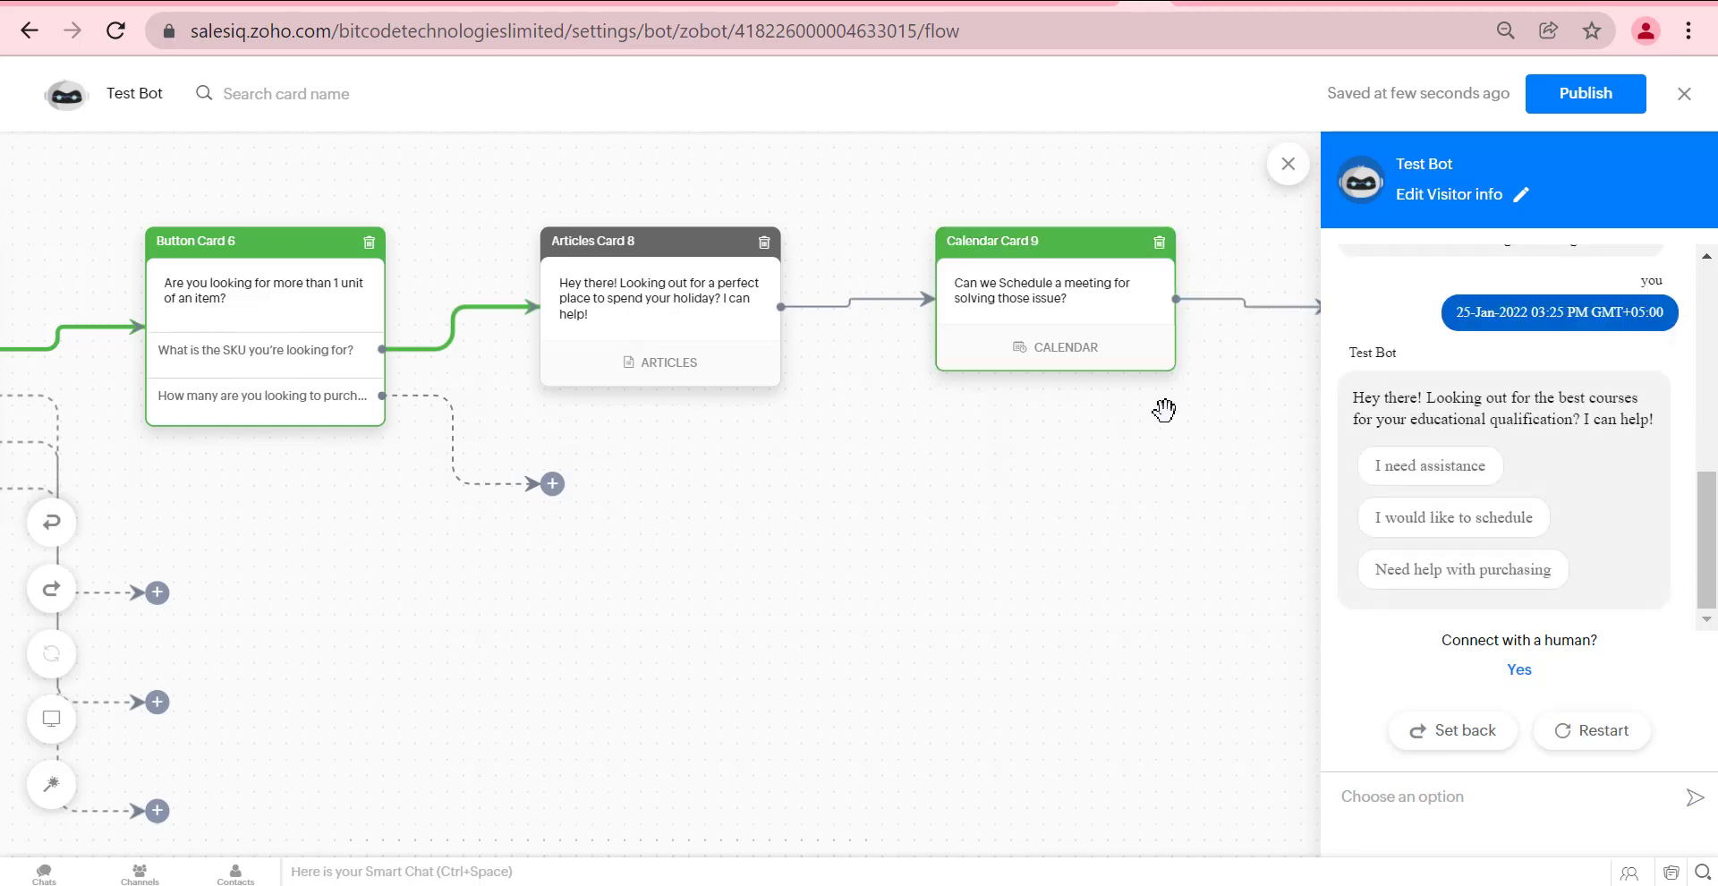
pyautogui.click(1430, 466)
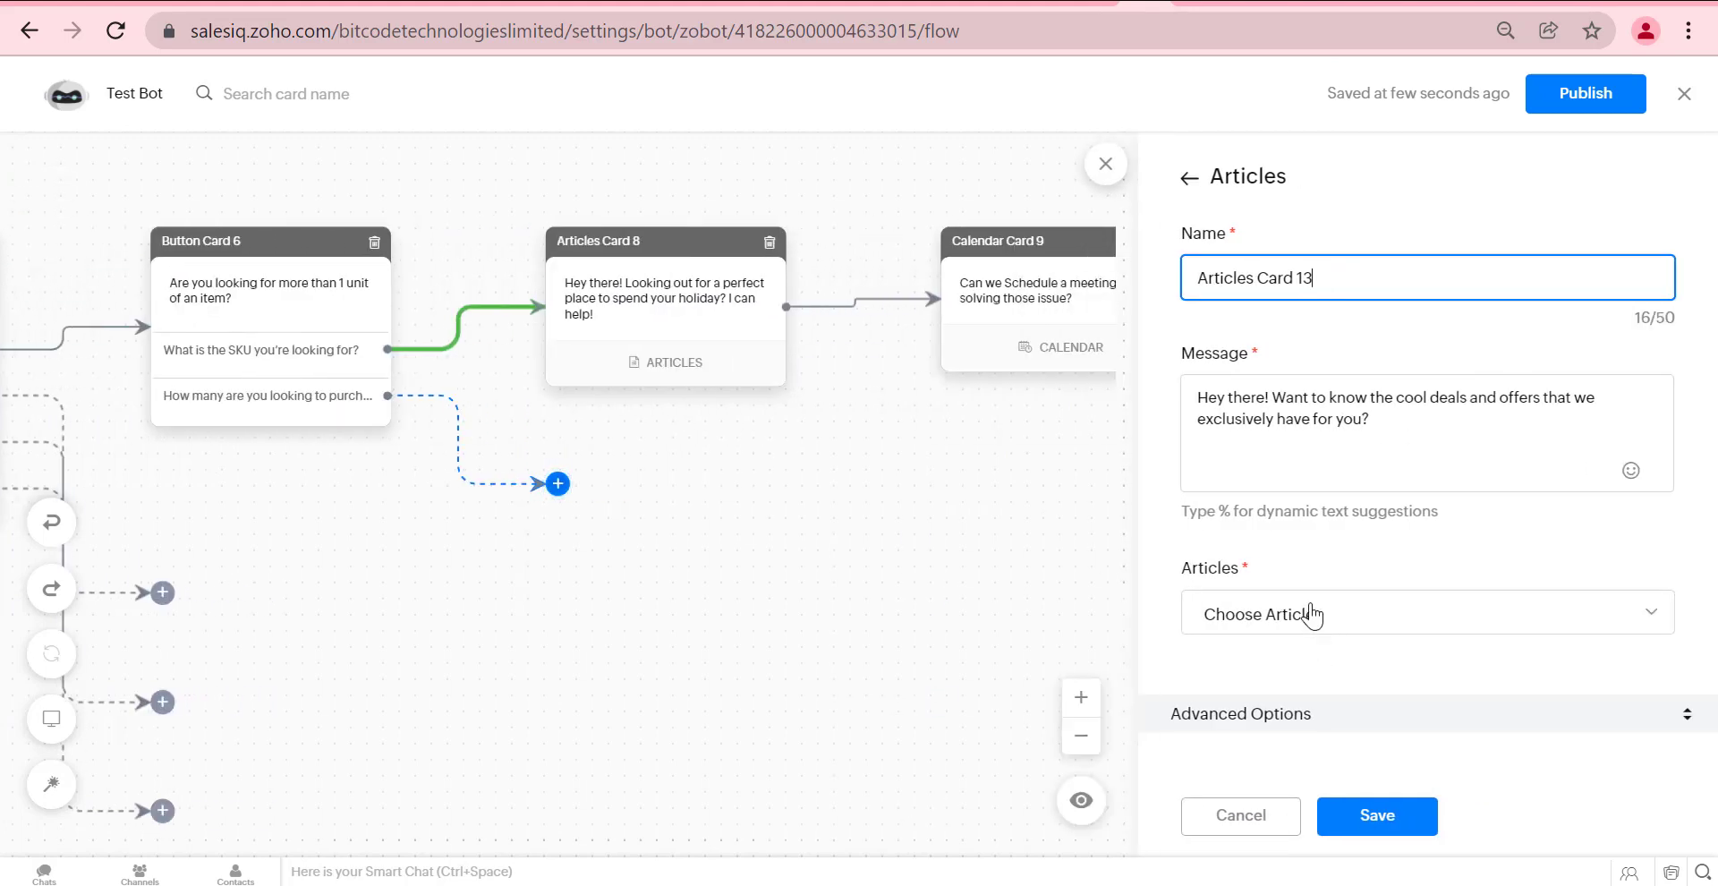
# Choose the article "Answering your first ticket." for the new Articles card on the purchase-quantity branch and save the card.
pyautogui.click(1311, 615)
pyautogui.scroll(-1, 1253, 671)
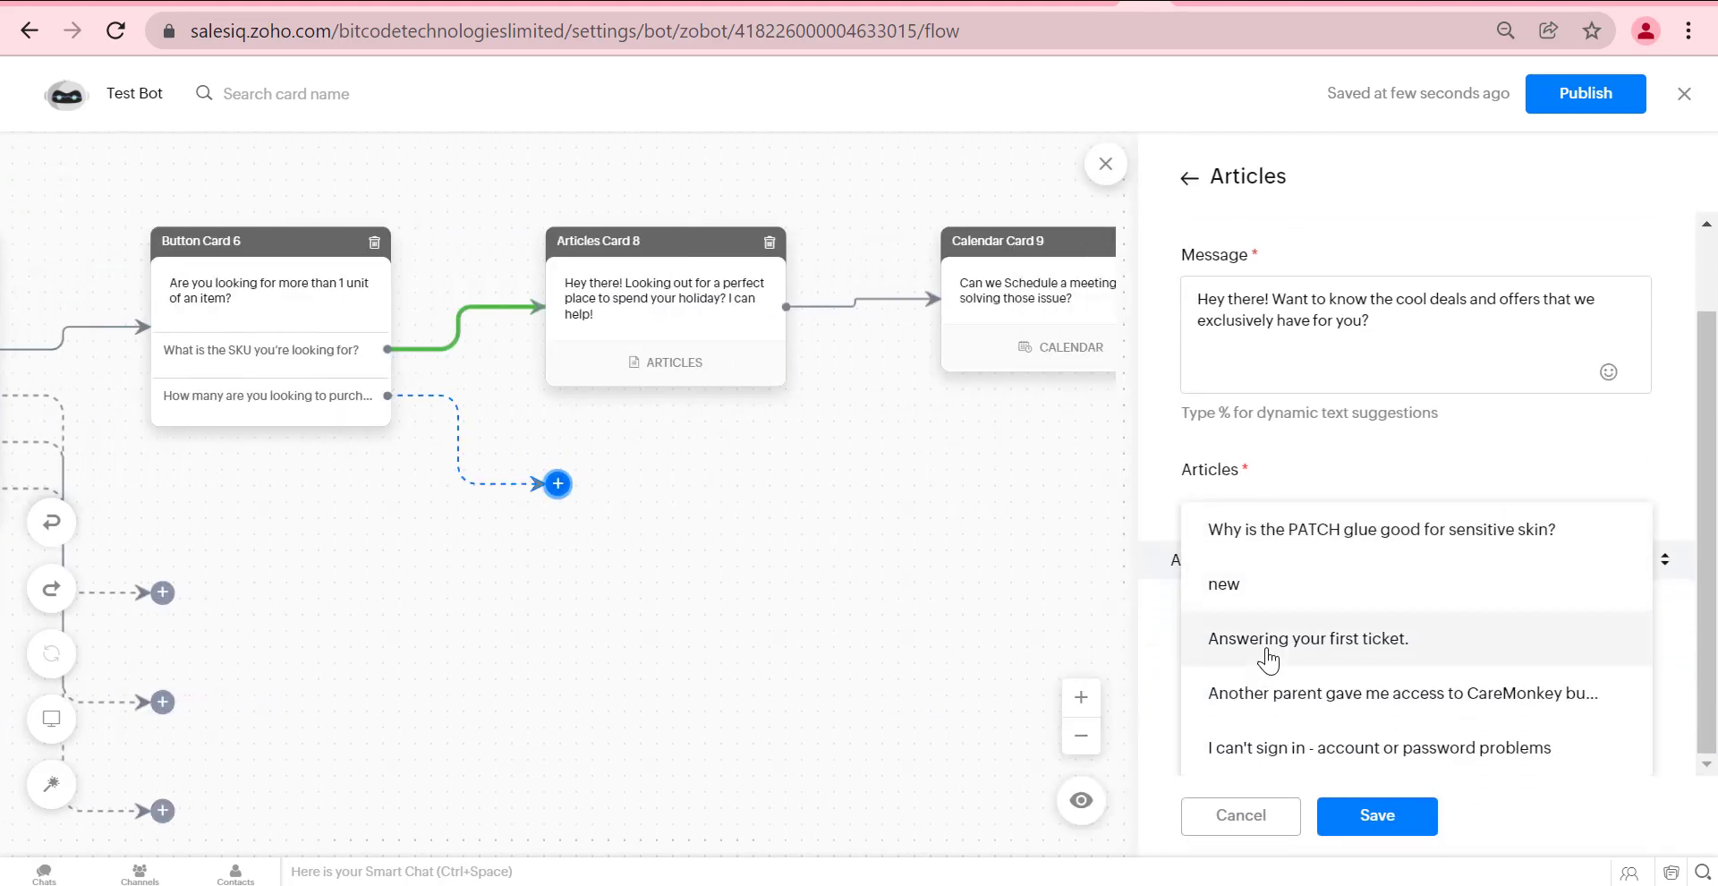
pyautogui.moveTo(1268, 660)
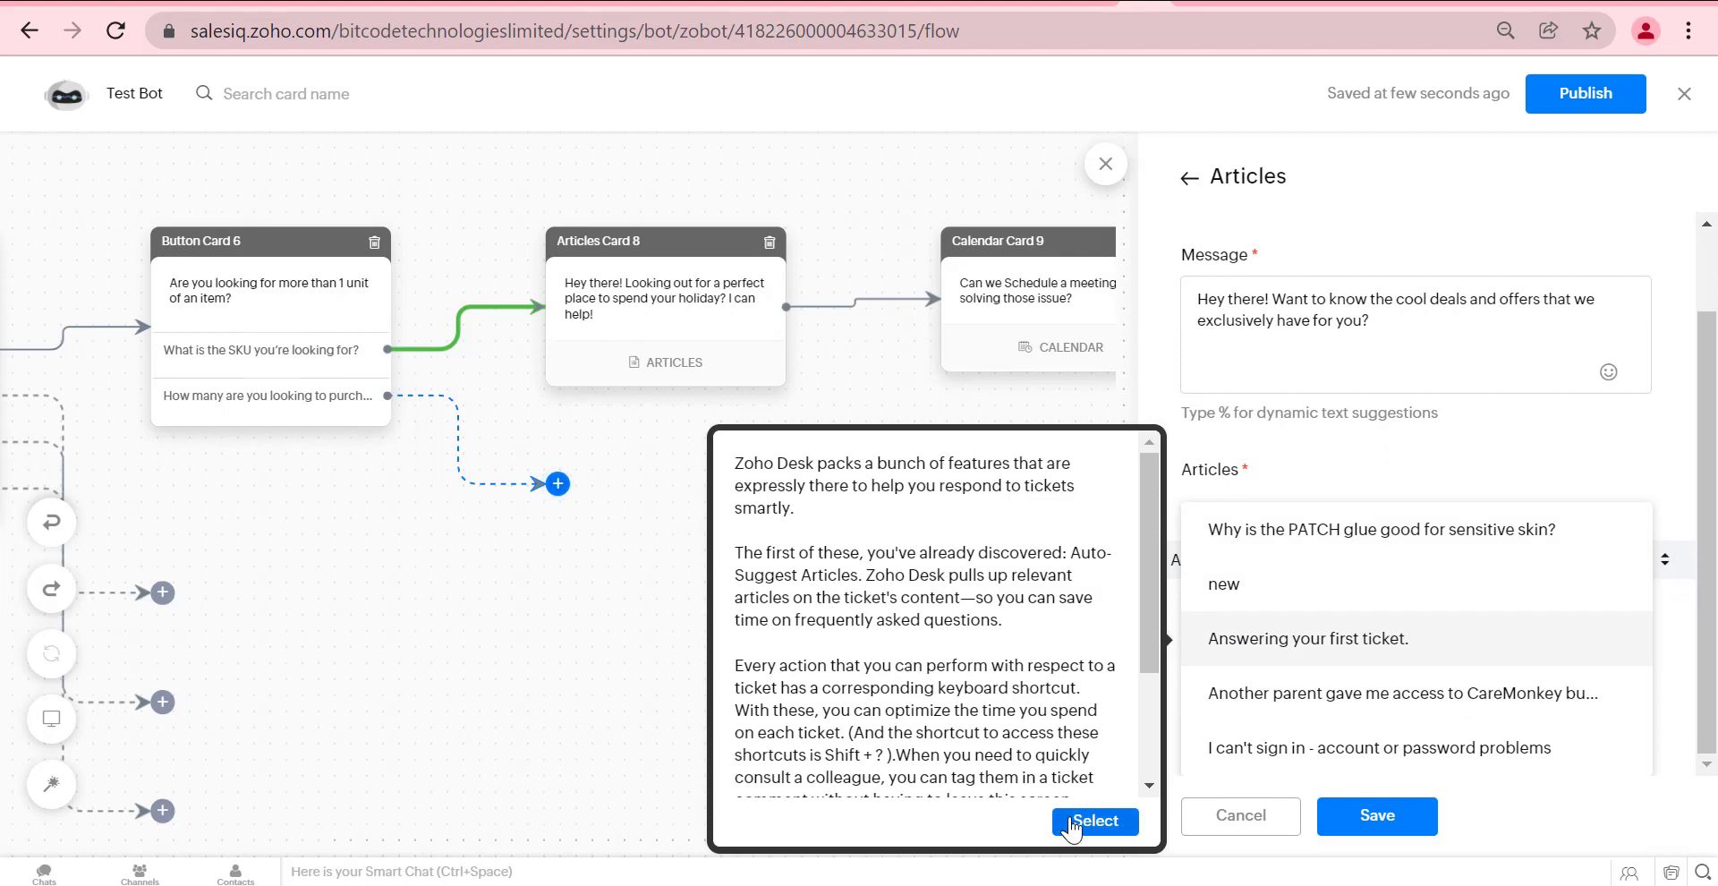
pyautogui.click(1074, 823)
pyautogui.click(1397, 815)
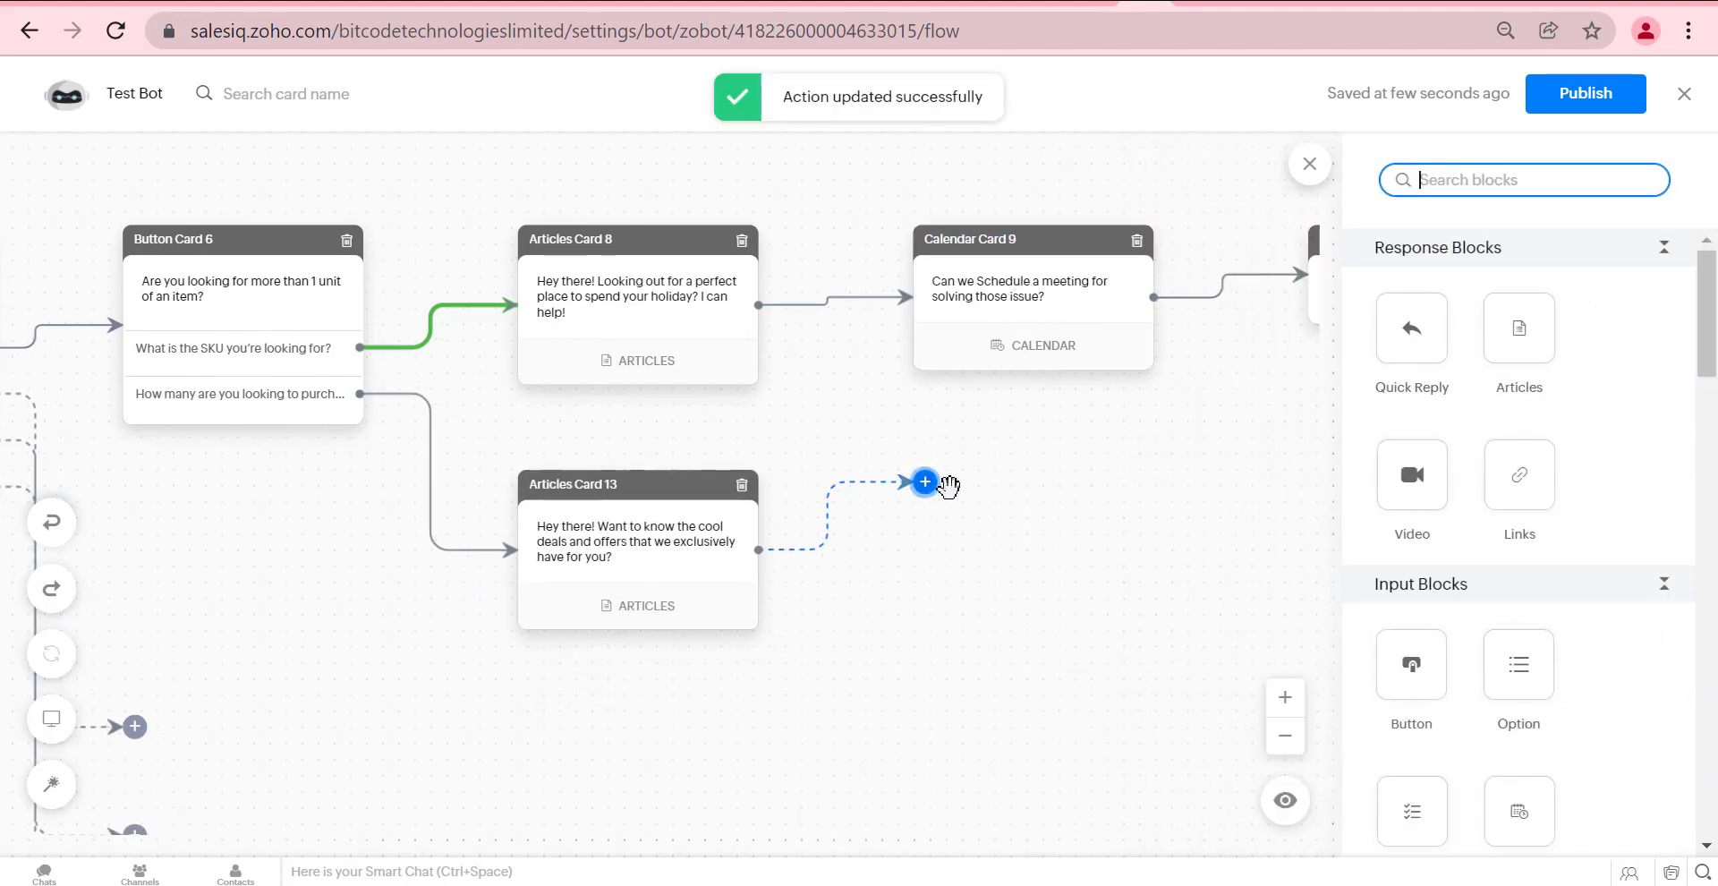
# Copy the message text of the existing Calendar card in the SKU branch.
pyautogui.click(1002, 267)
pyautogui.click(1298, 401)
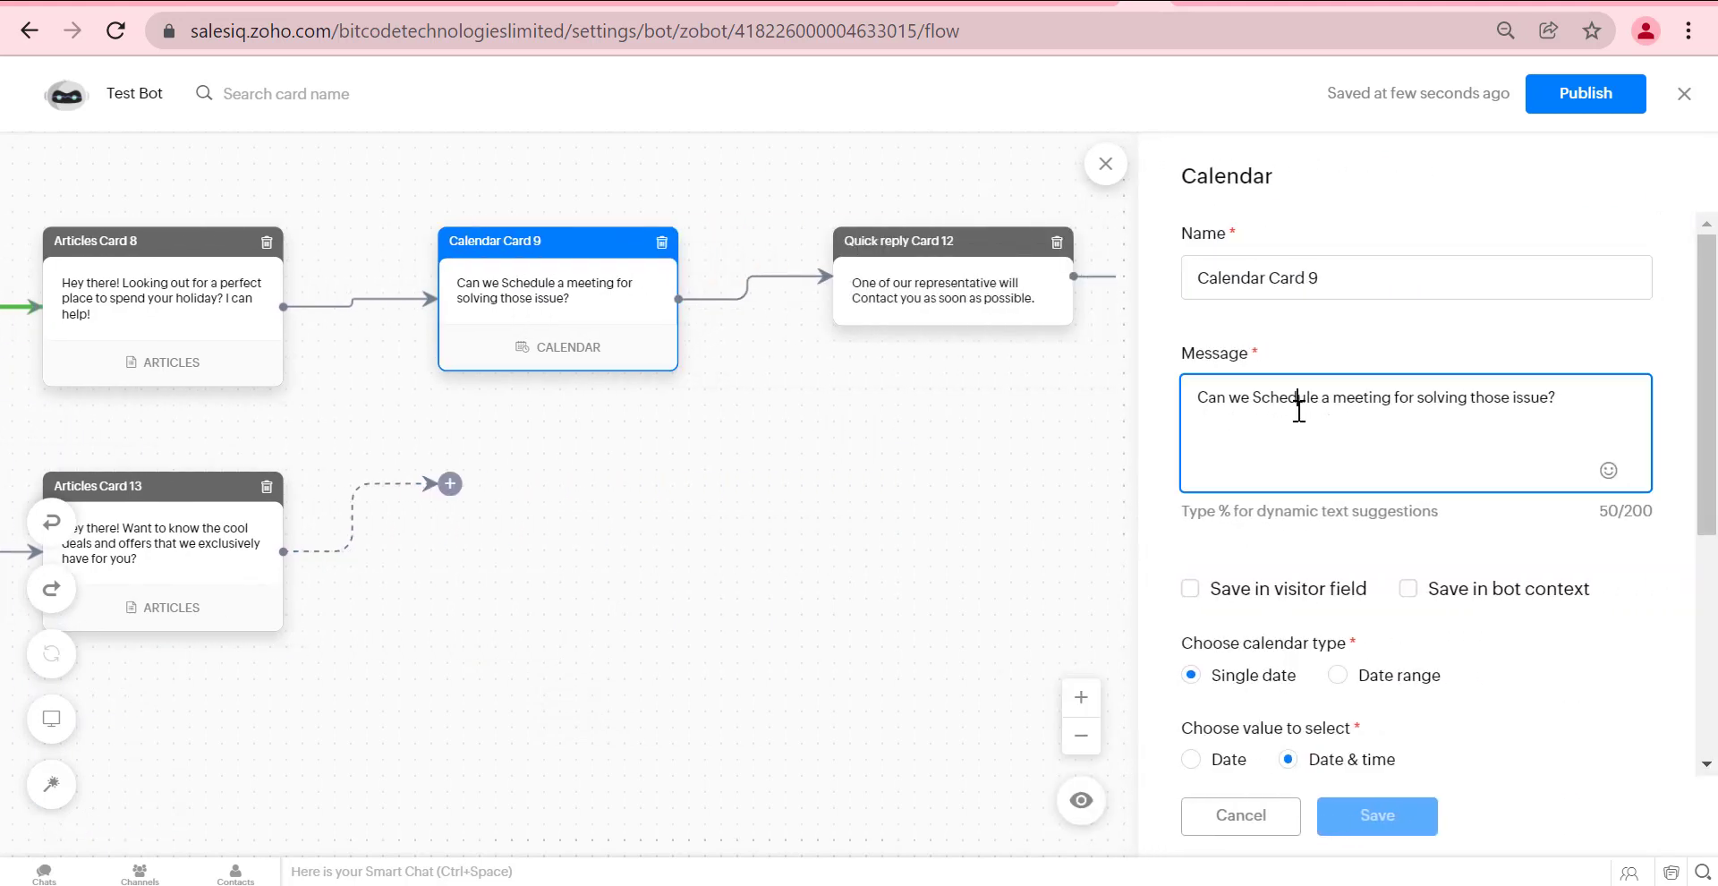
pyautogui.hotkey('ctrl', 'a')
pyautogui.hotkey('ctrl', 'c')
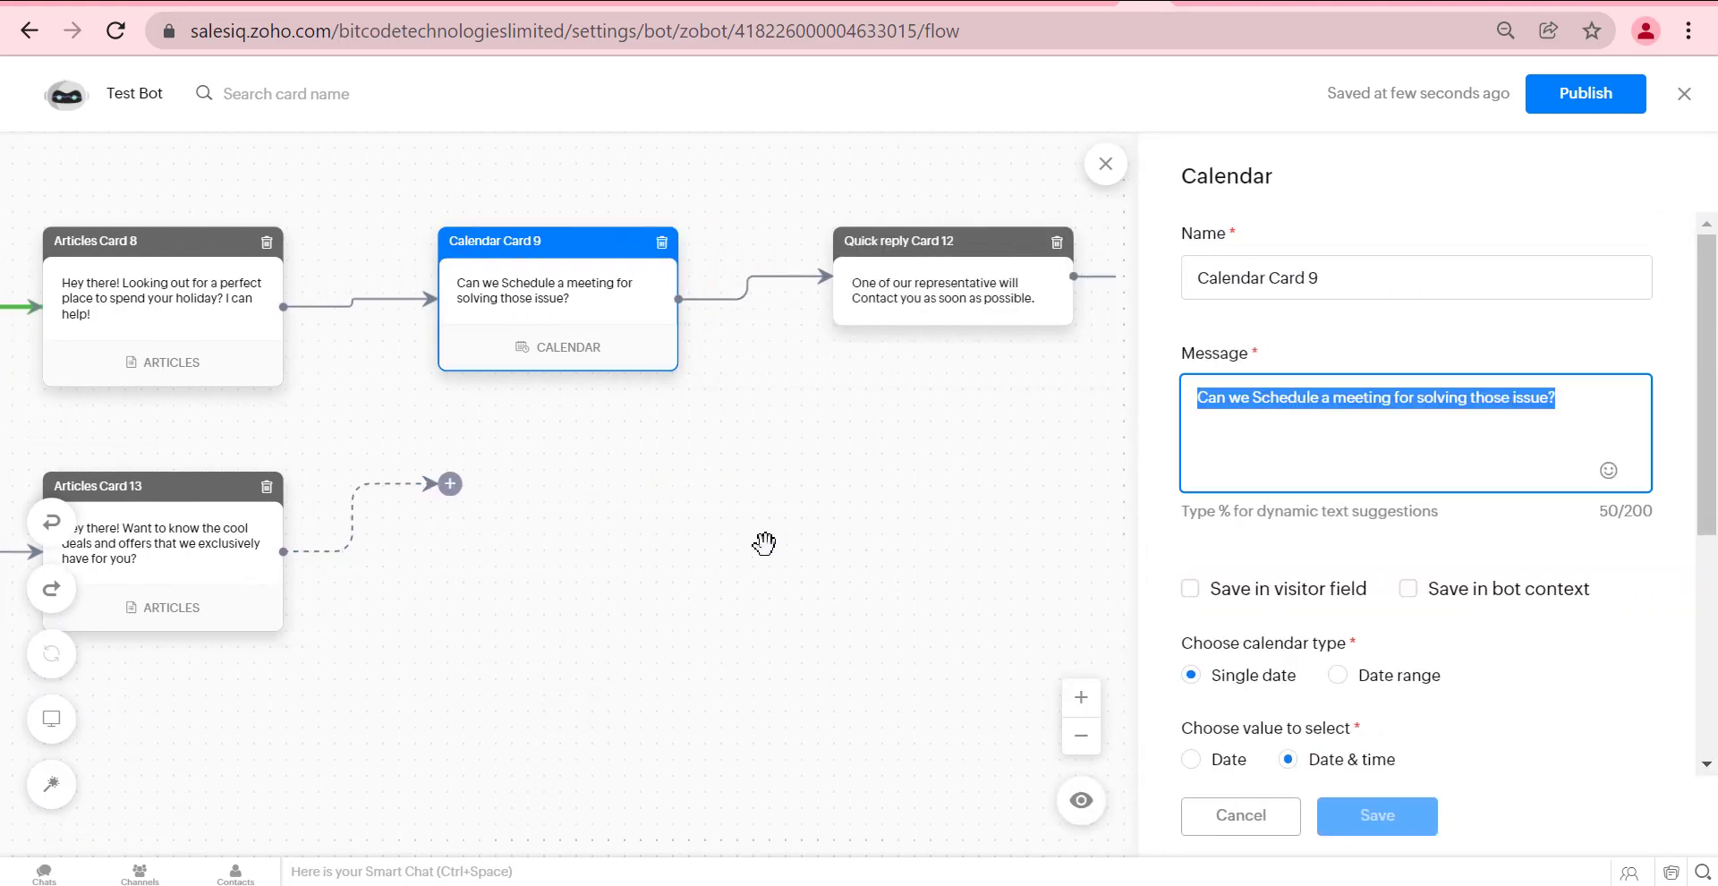
# Add a Calendar card after the Articles card on the purchase-quantity branch.
pyautogui.click(448, 486)
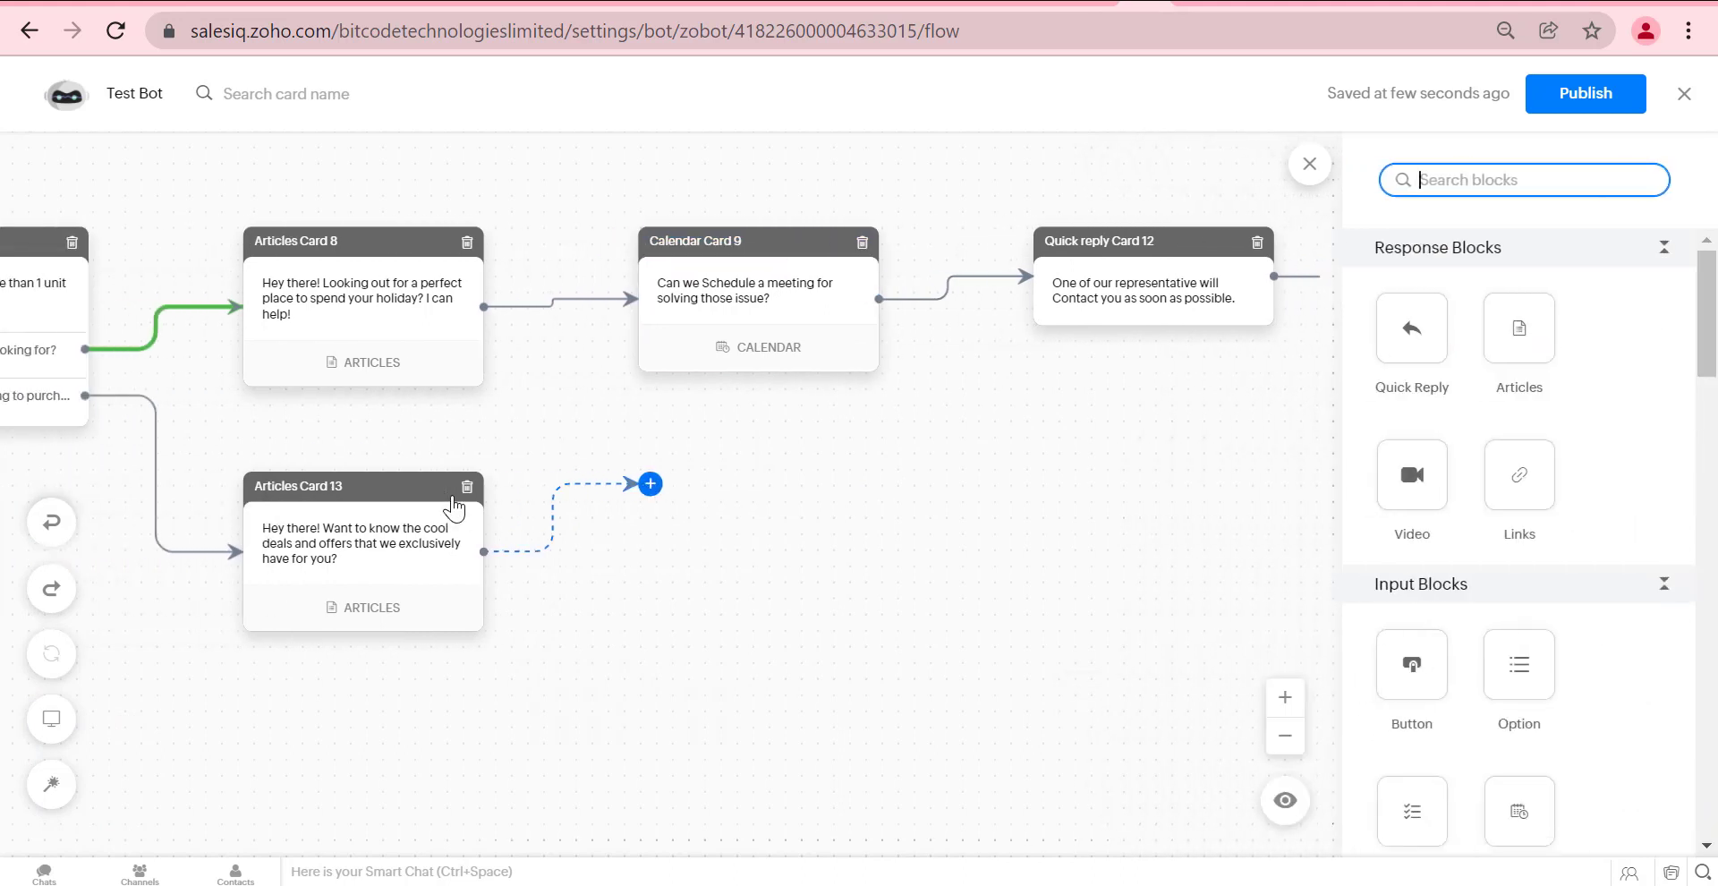
pyautogui.scroll(-5, 1542, 594)
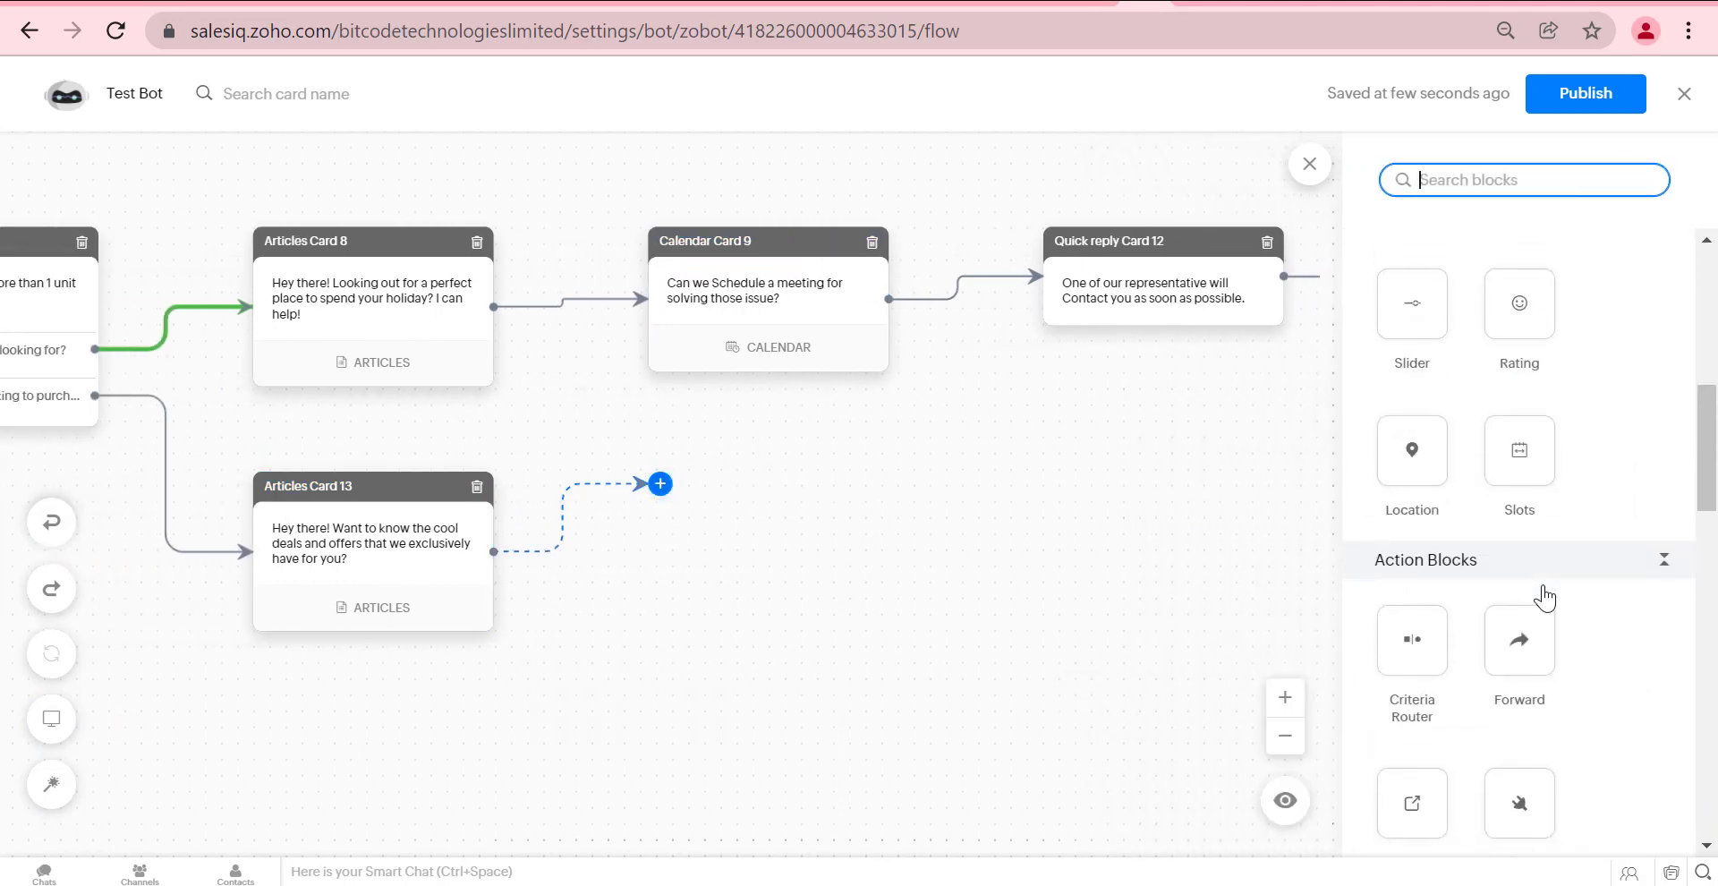
pyautogui.scroll(4, 1542, 594)
pyautogui.scroll(2, 1515, 520)
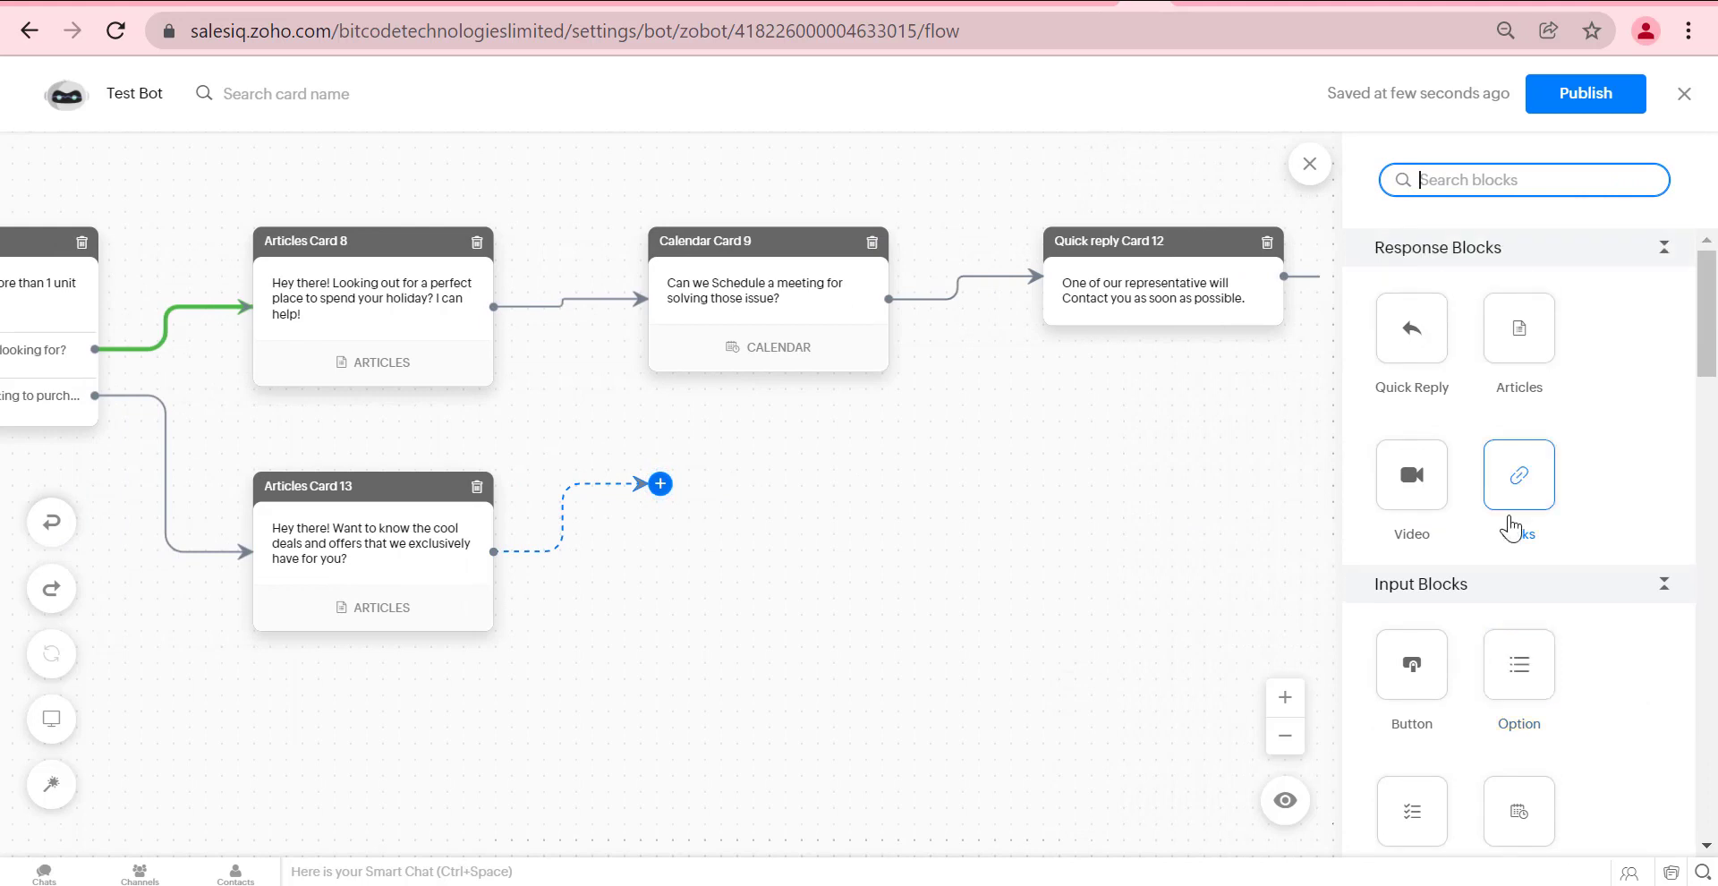
pyautogui.scroll(-2, 1515, 660)
pyautogui.click(1519, 664)
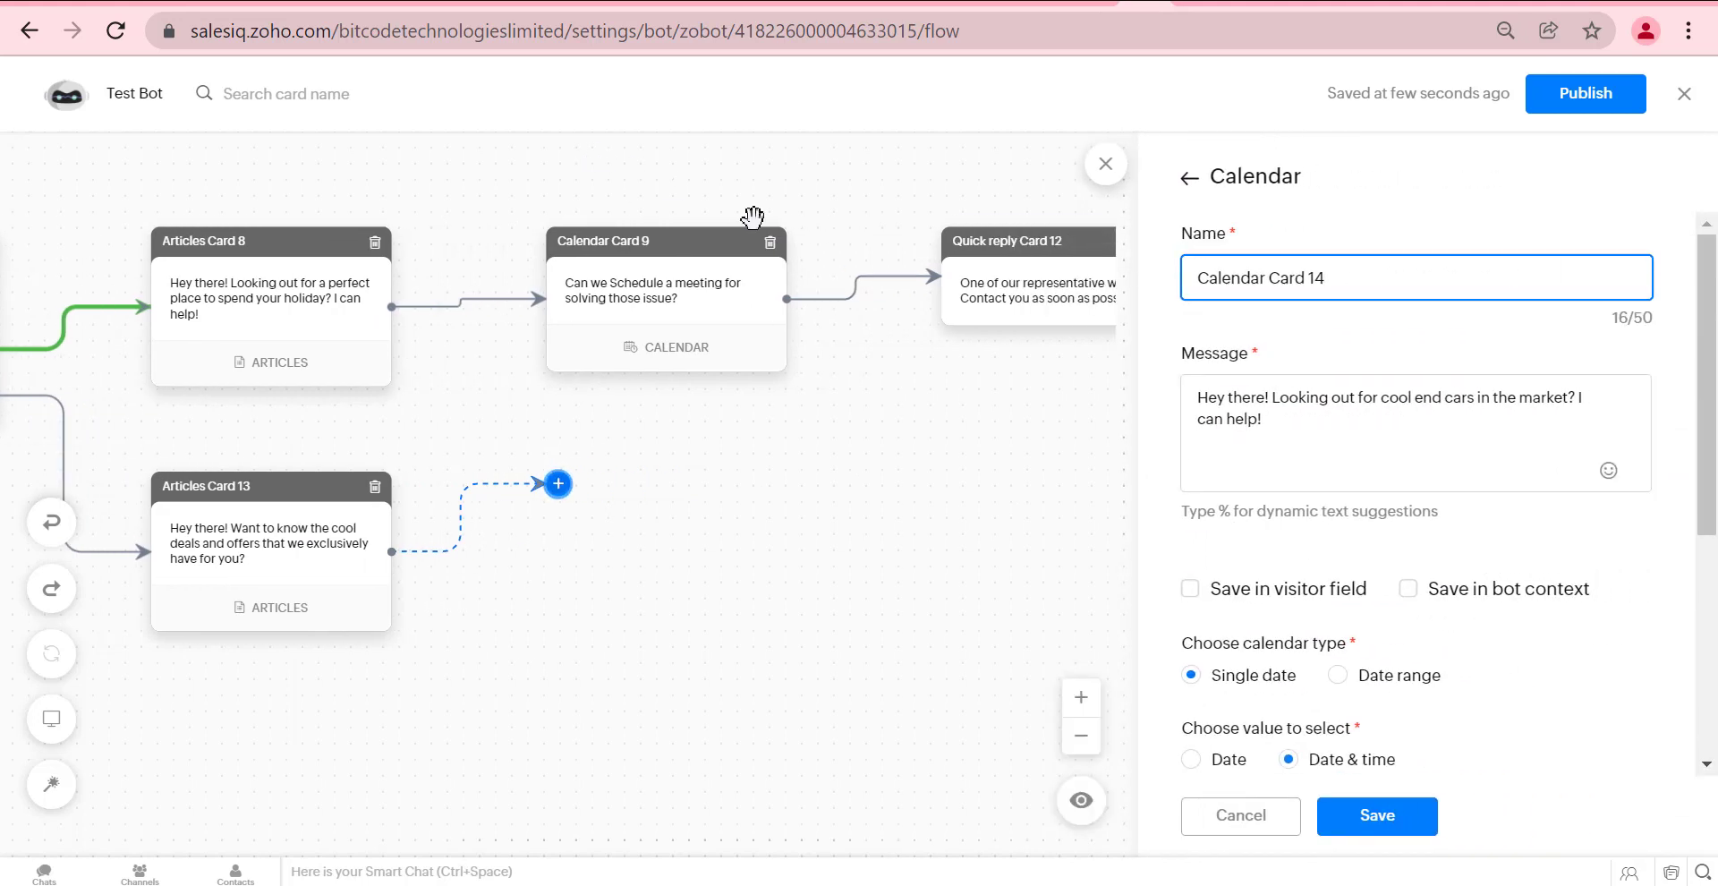
# Replace the new Calendar card's message with the copied "Can we Schedule a meeting for solving those issue?" and save the card.
pyautogui.click(1327, 424)
pyautogui.hotkey('ctrl', 'a')
pyautogui.hotkey('ctrl', 'v')
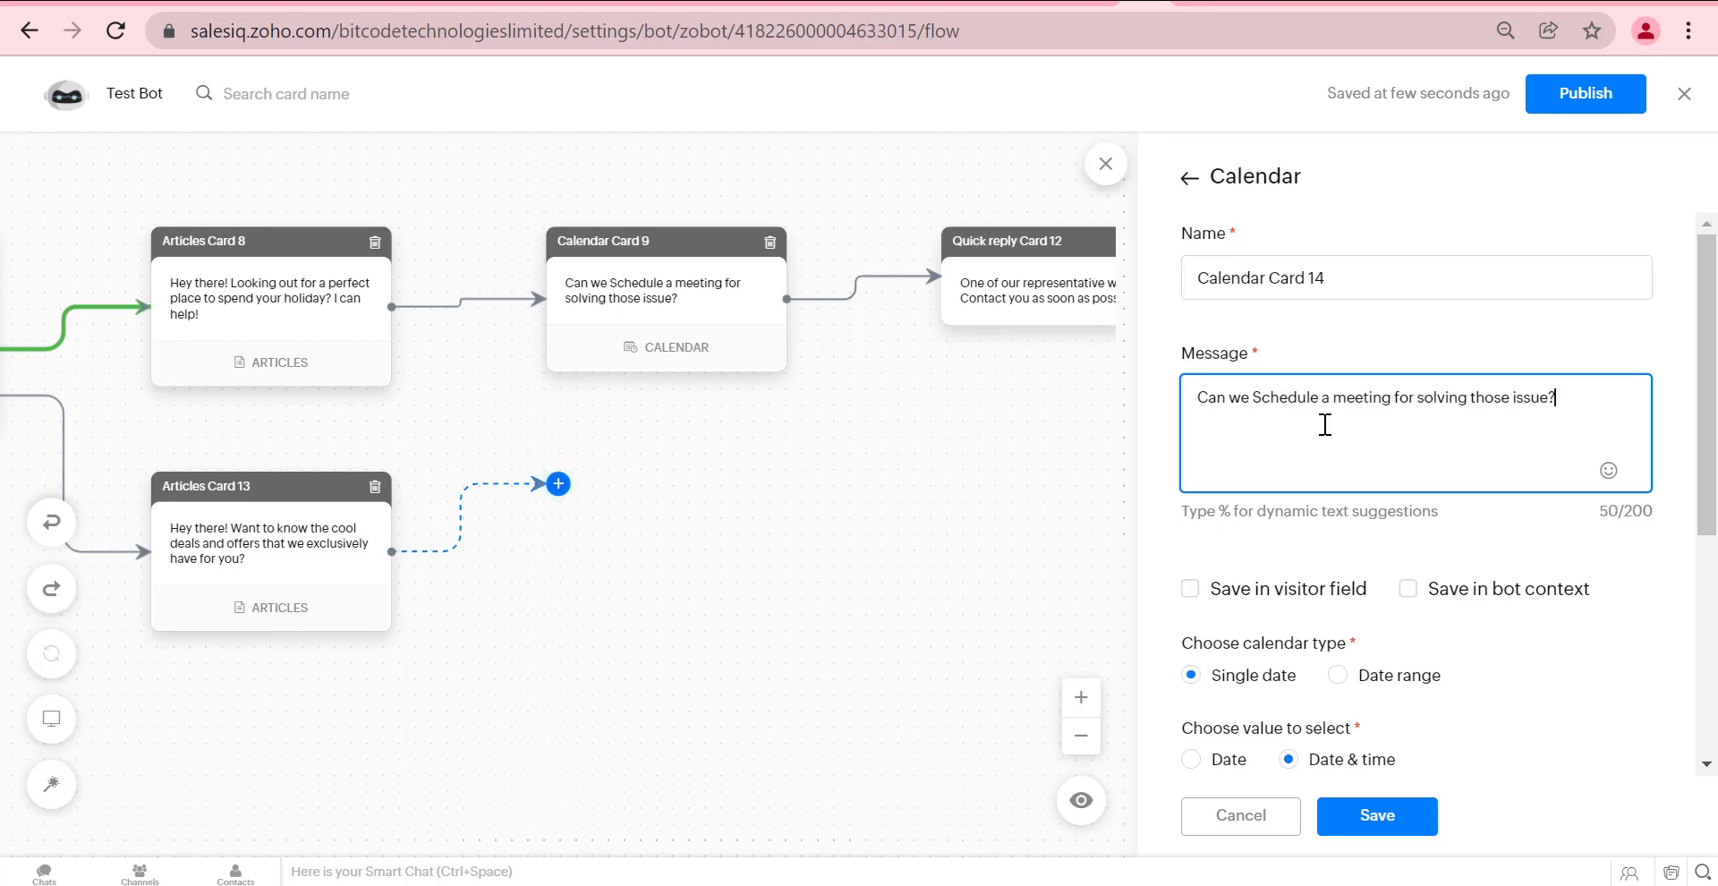
pyautogui.scroll(-5, 1326, 430)
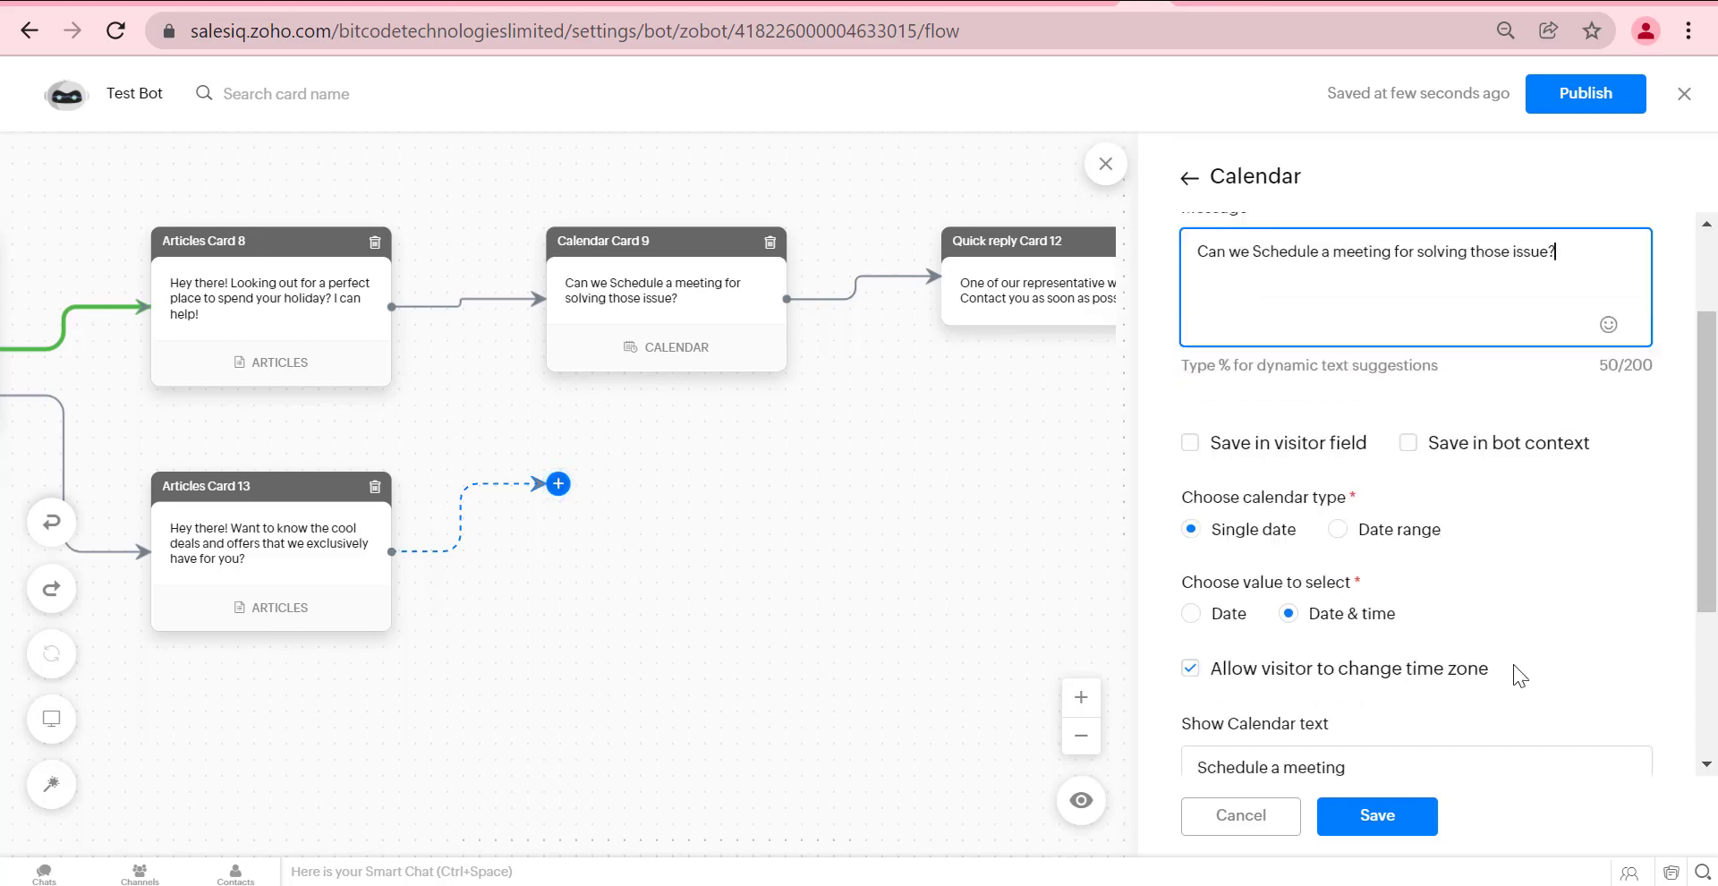
pyautogui.click(1411, 830)
# Add a Location card after the new Calendar card and save it with its default message and map texts.
pyautogui.scroll(-1, 1620, 644)
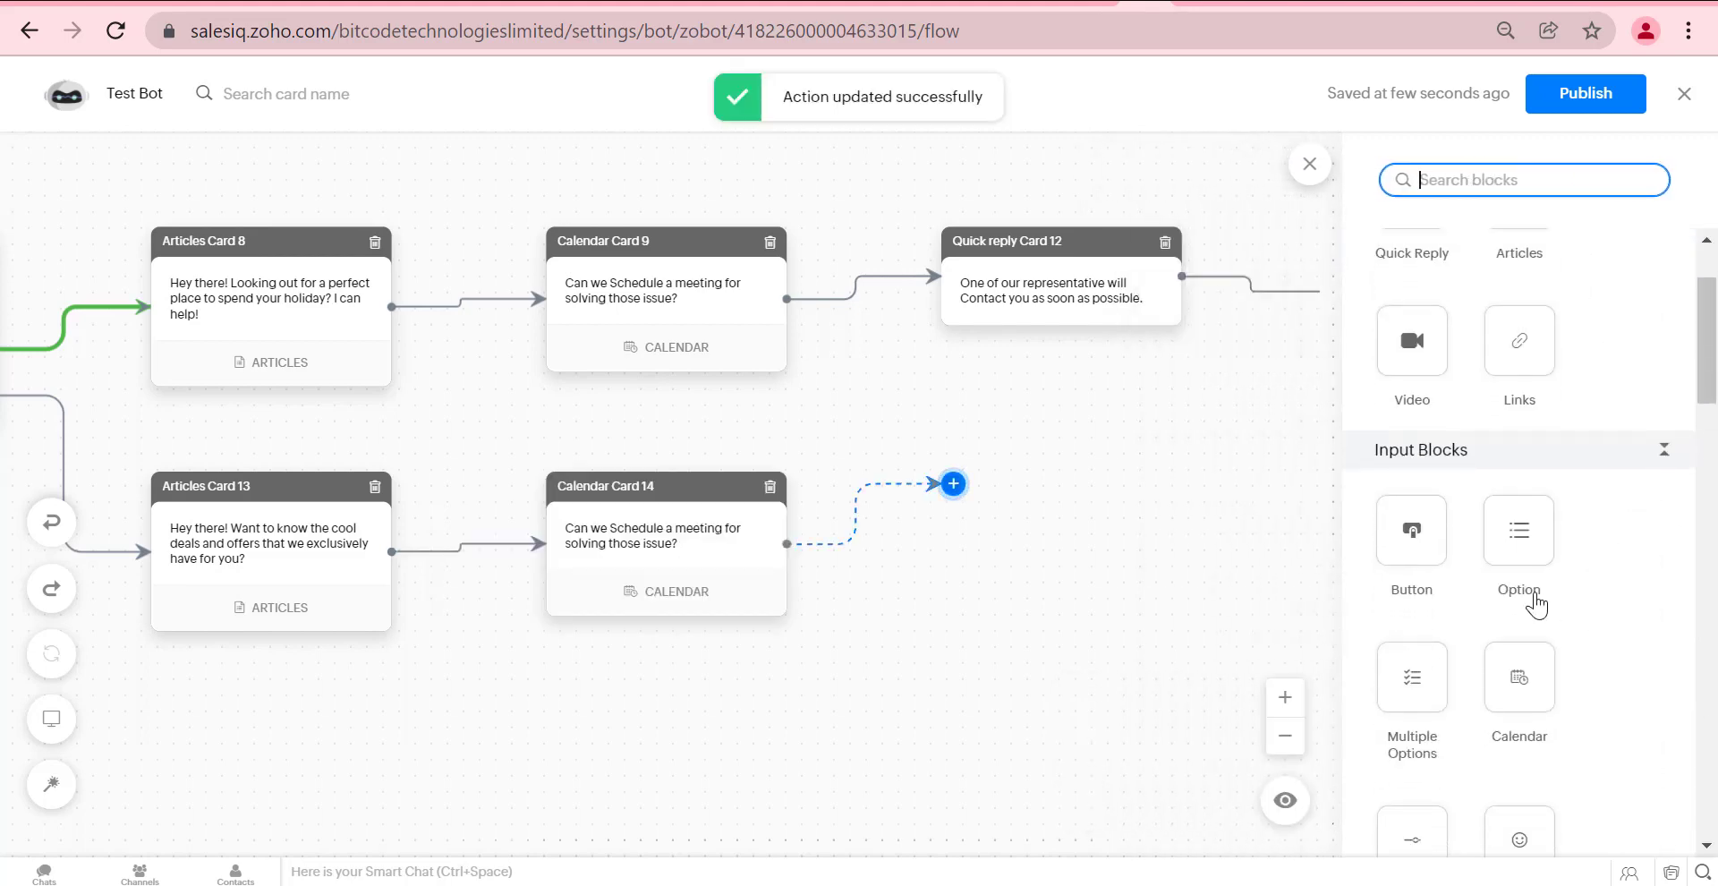
pyautogui.scroll(-5, 1522, 581)
pyautogui.click(1405, 459)
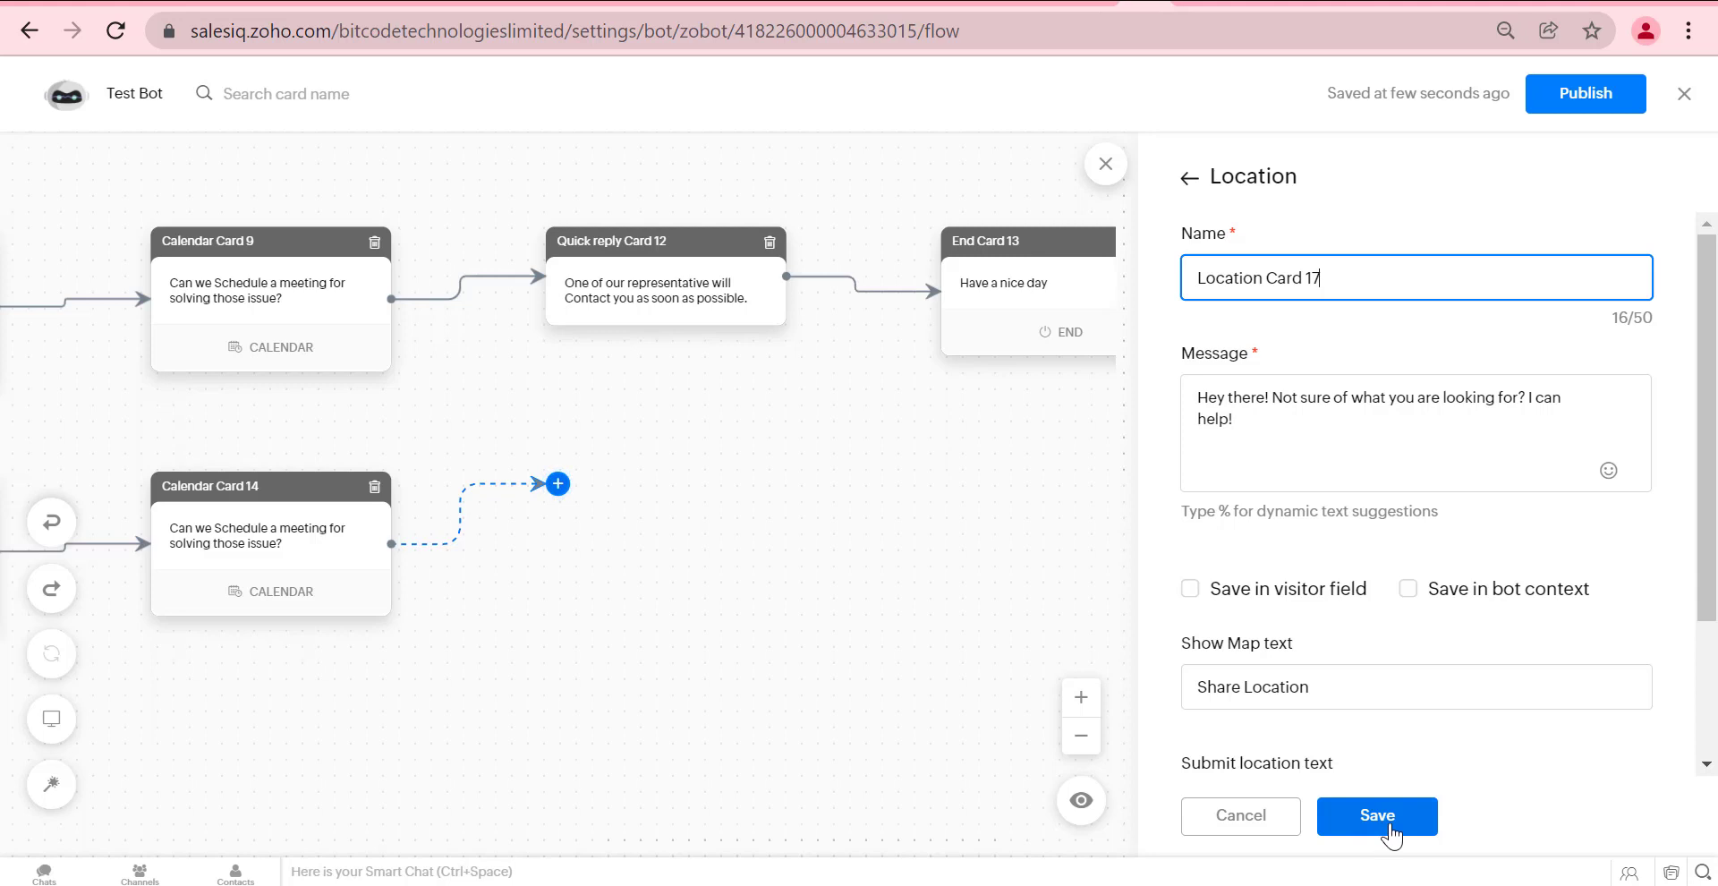
pyautogui.scroll(-2, 1361, 674)
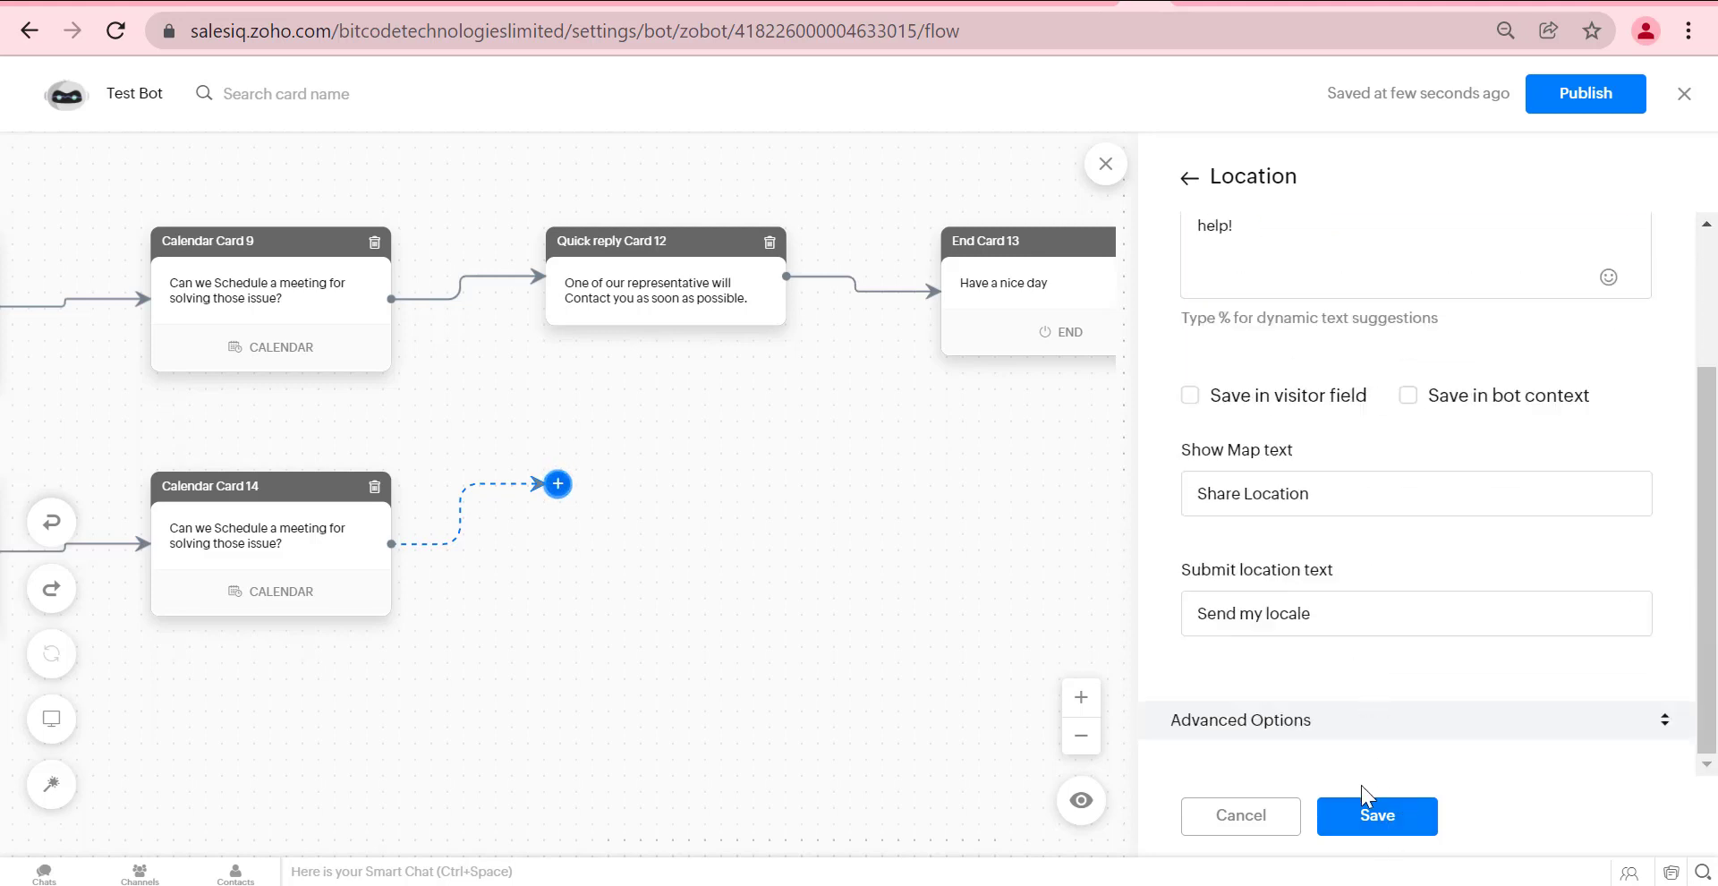
pyautogui.click(1352, 831)
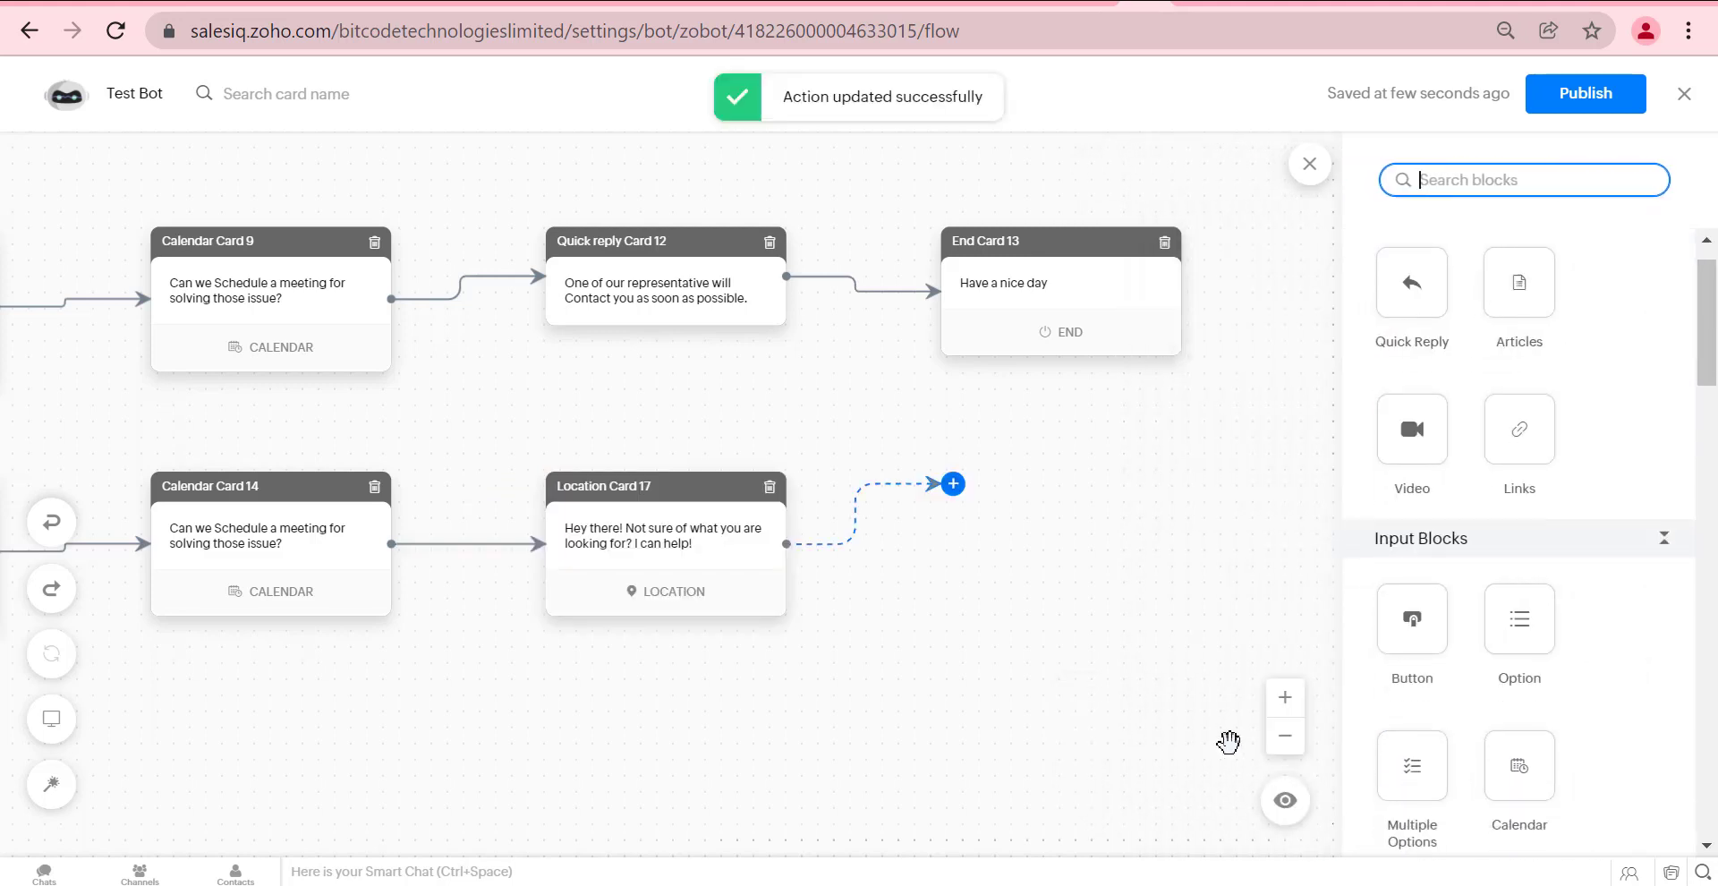
# Add a Quick Reply card after the Location card with the message "One of our representative will Contact you as soon as possible." and save it.
pyautogui.click(954, 485)
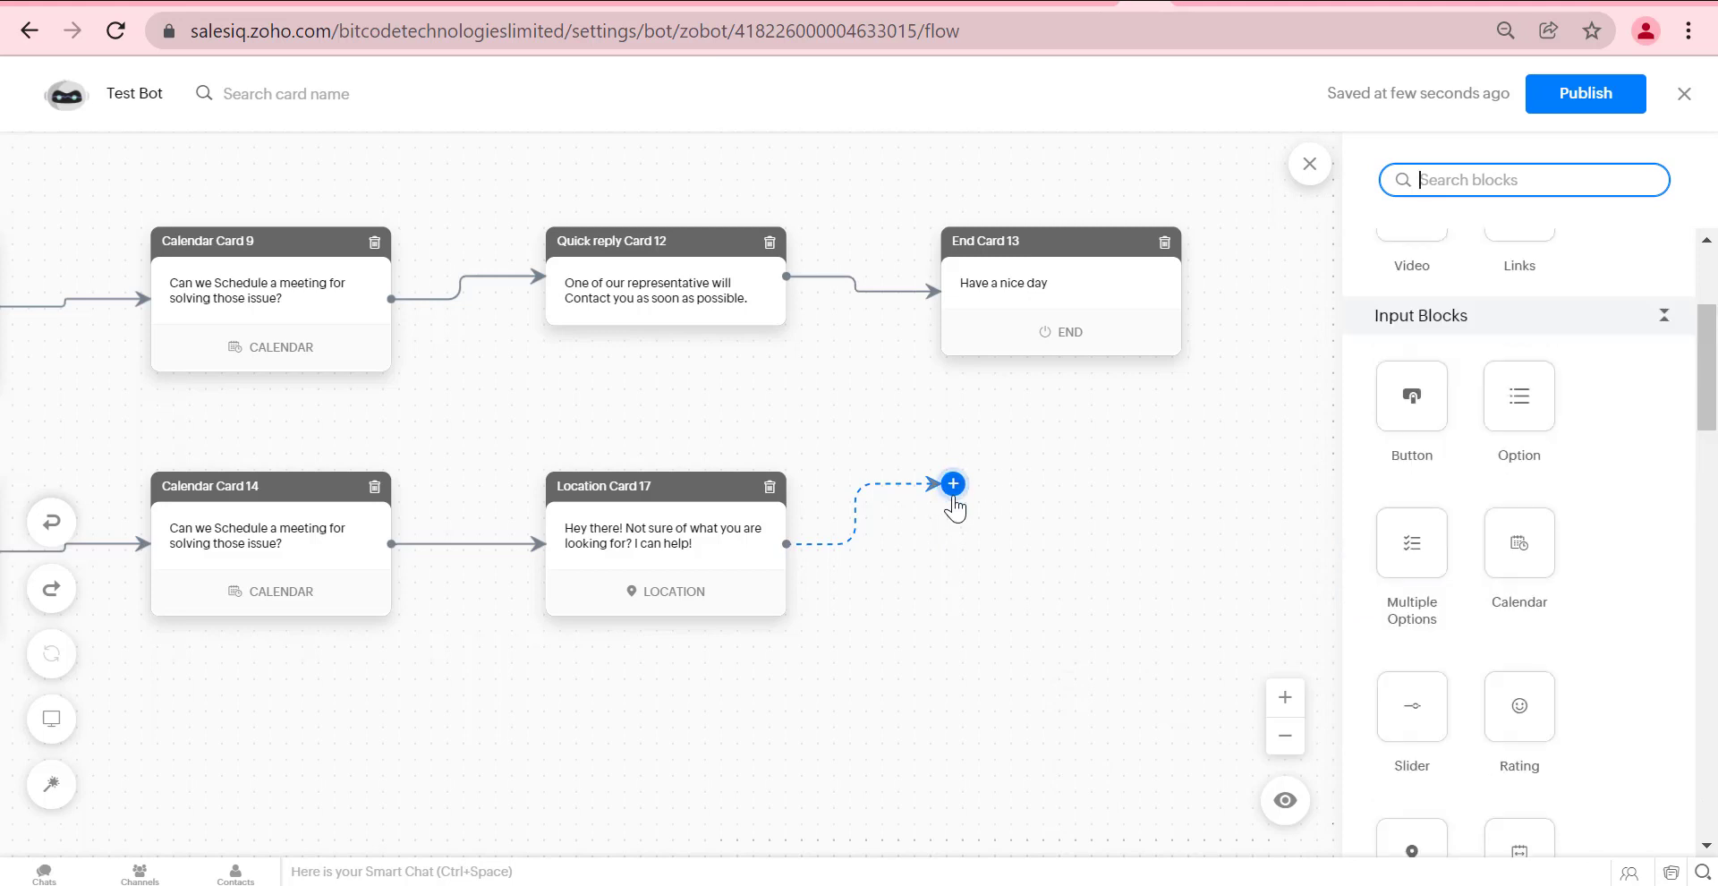
pyautogui.scroll(3, 1423, 349)
pyautogui.click(1400, 324)
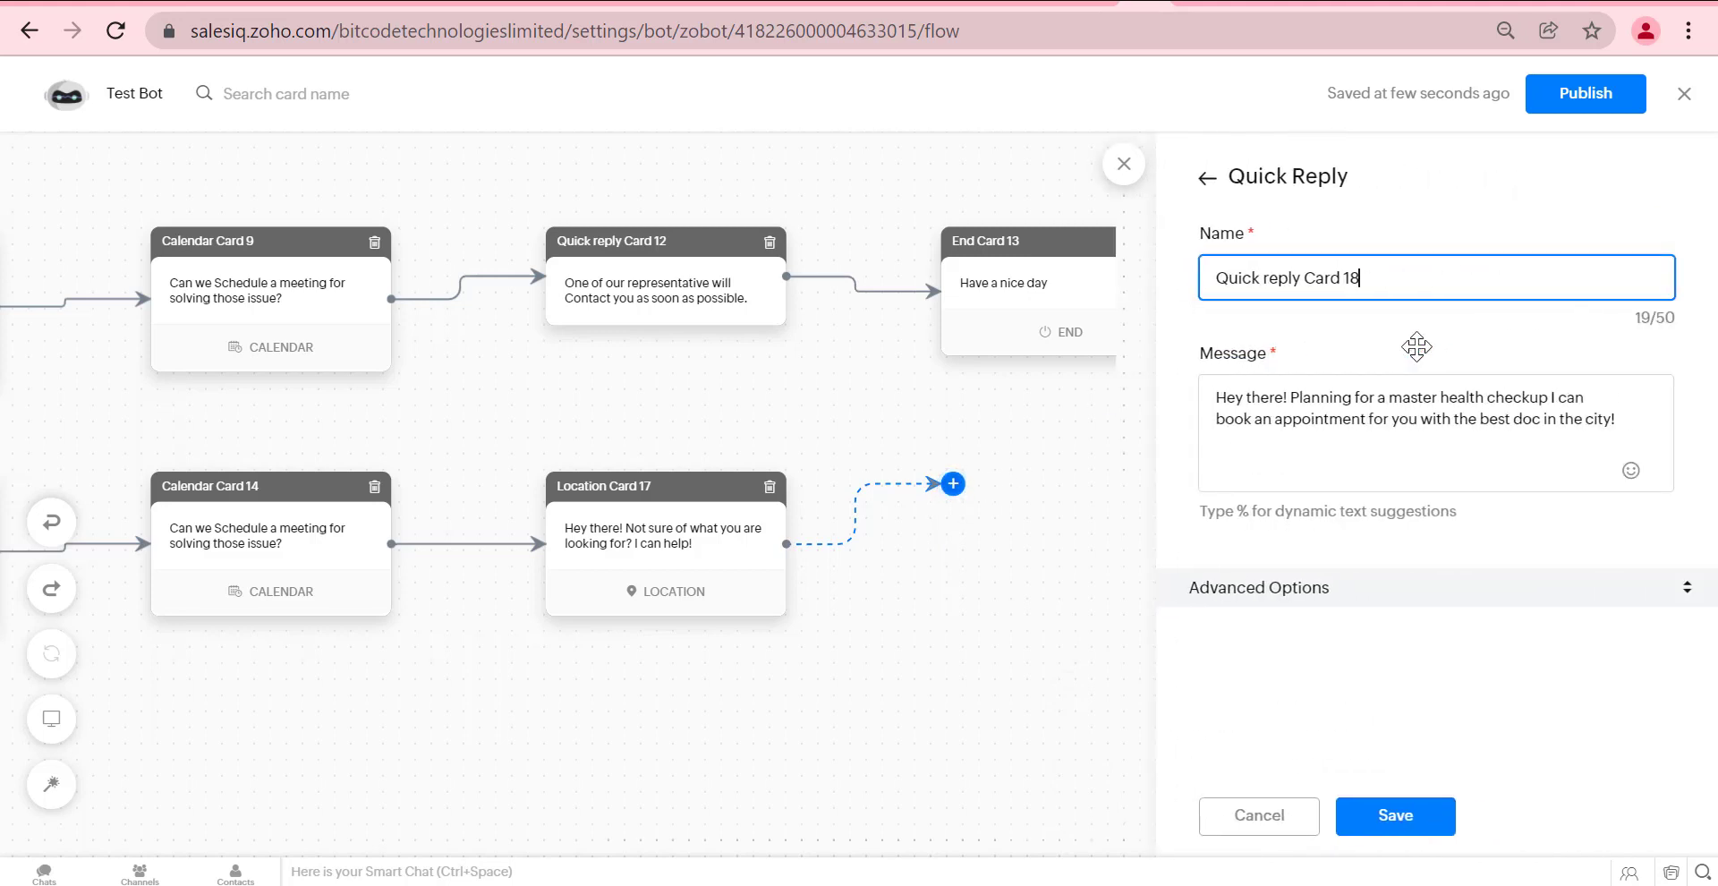
pyautogui.tripleClick(1347, 429)
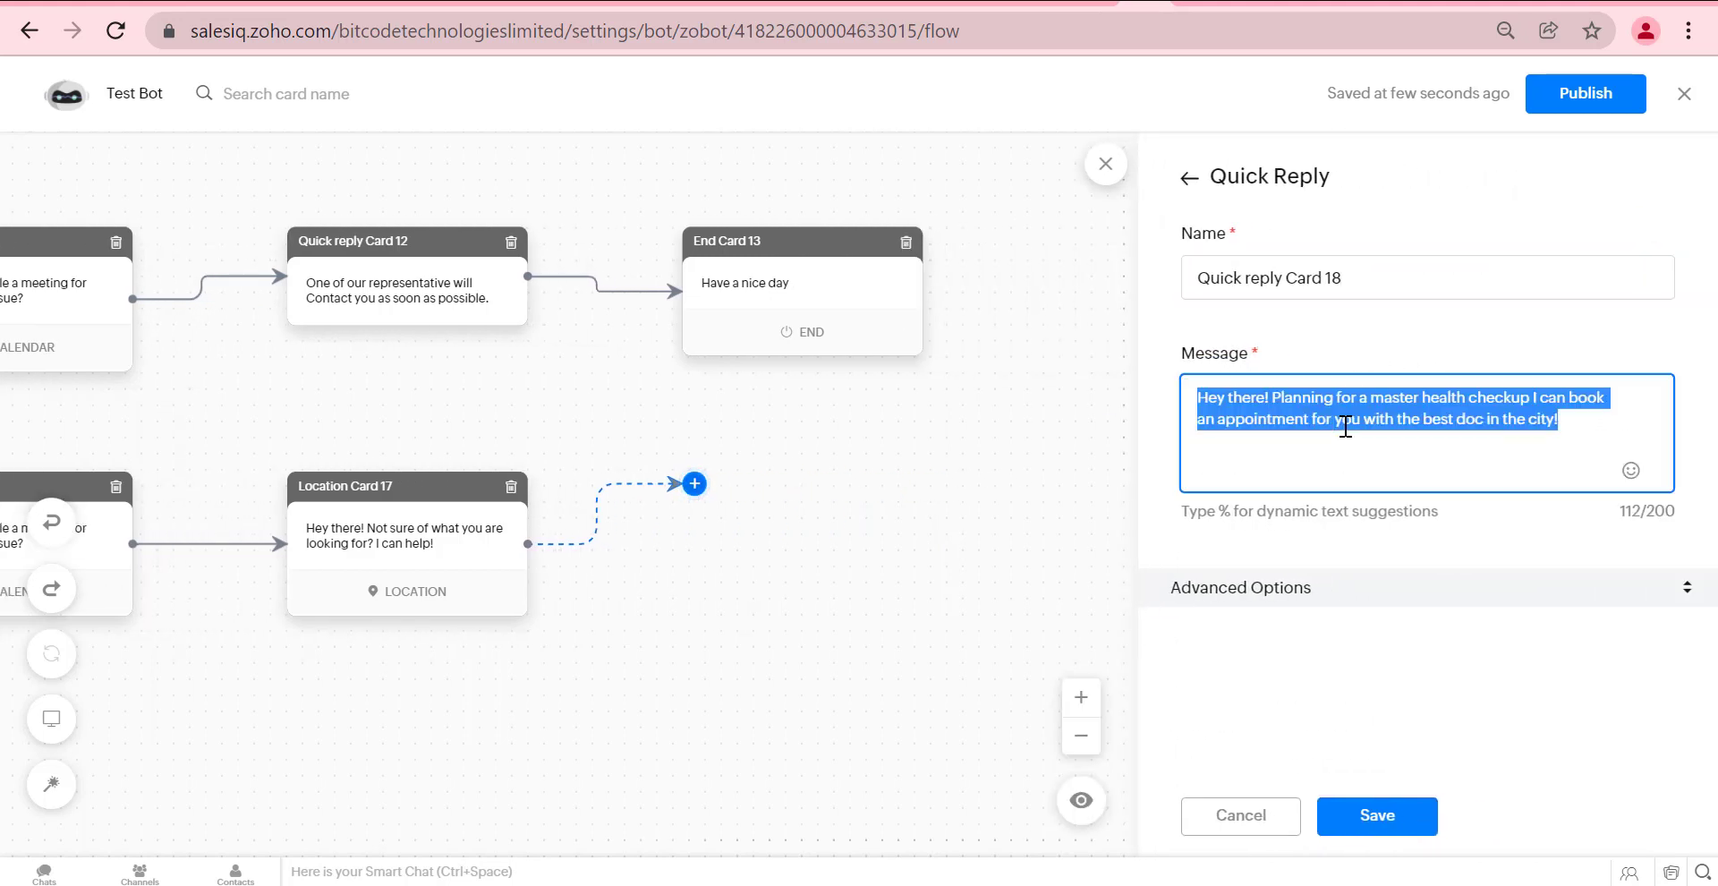
pyautogui.write('One of our representative will Contact you as soon as possible.')
pyautogui.click(1375, 815)
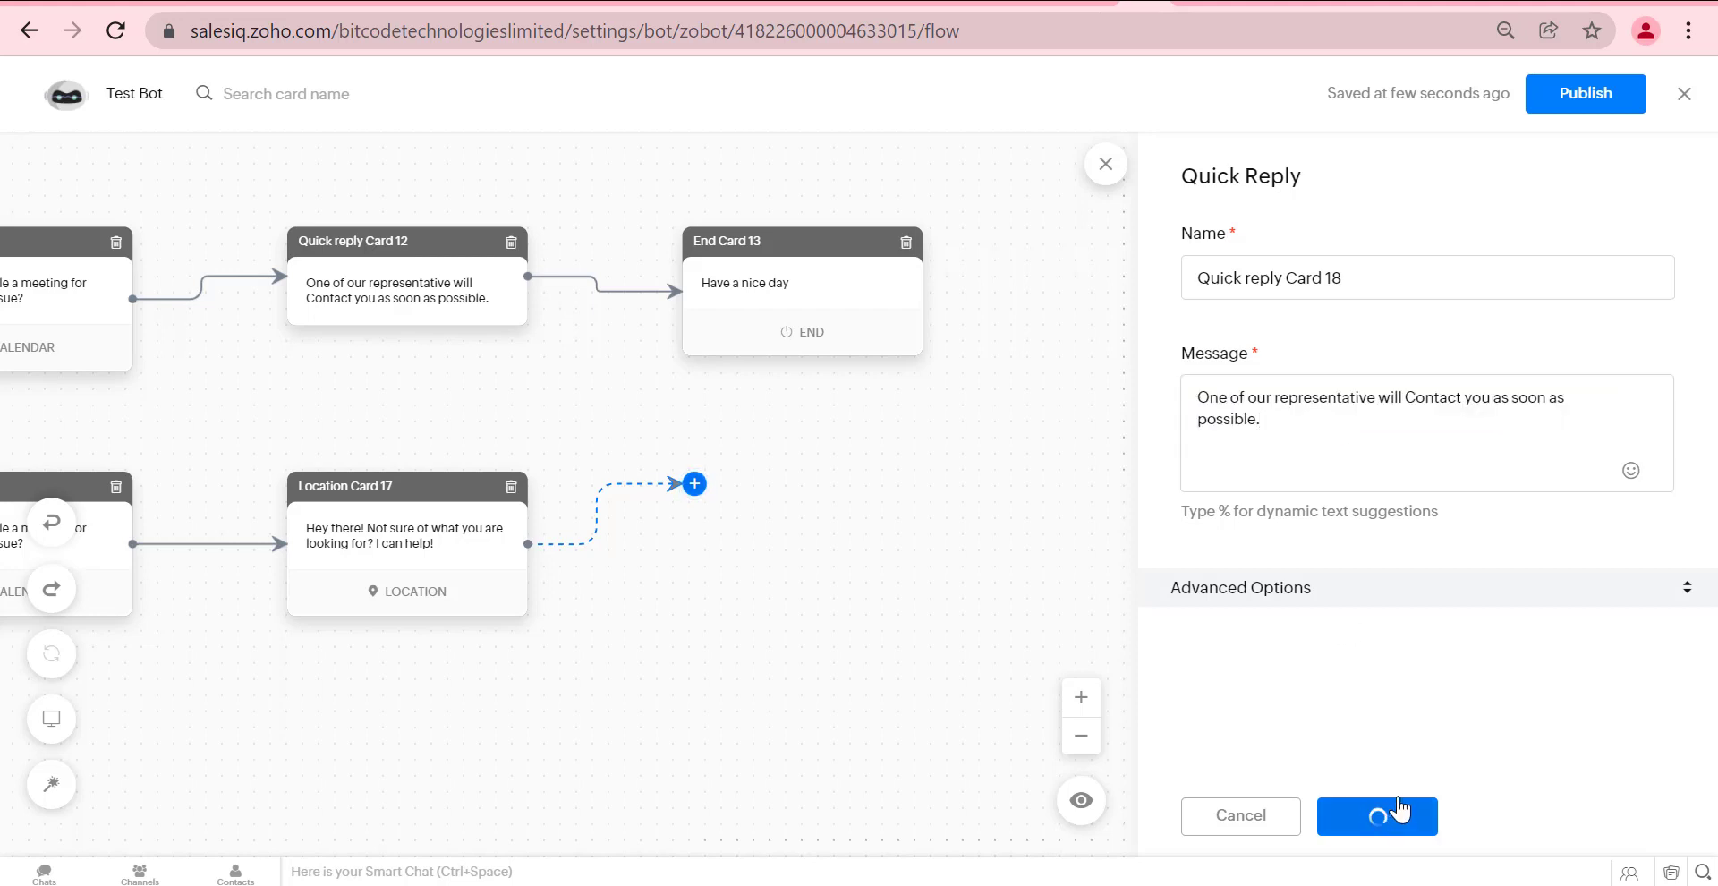
# Look through the response, input, action, end, data and integration blocks available for continuing after the Quick Reply card.
pyautogui.scroll(-5, 1505, 479)
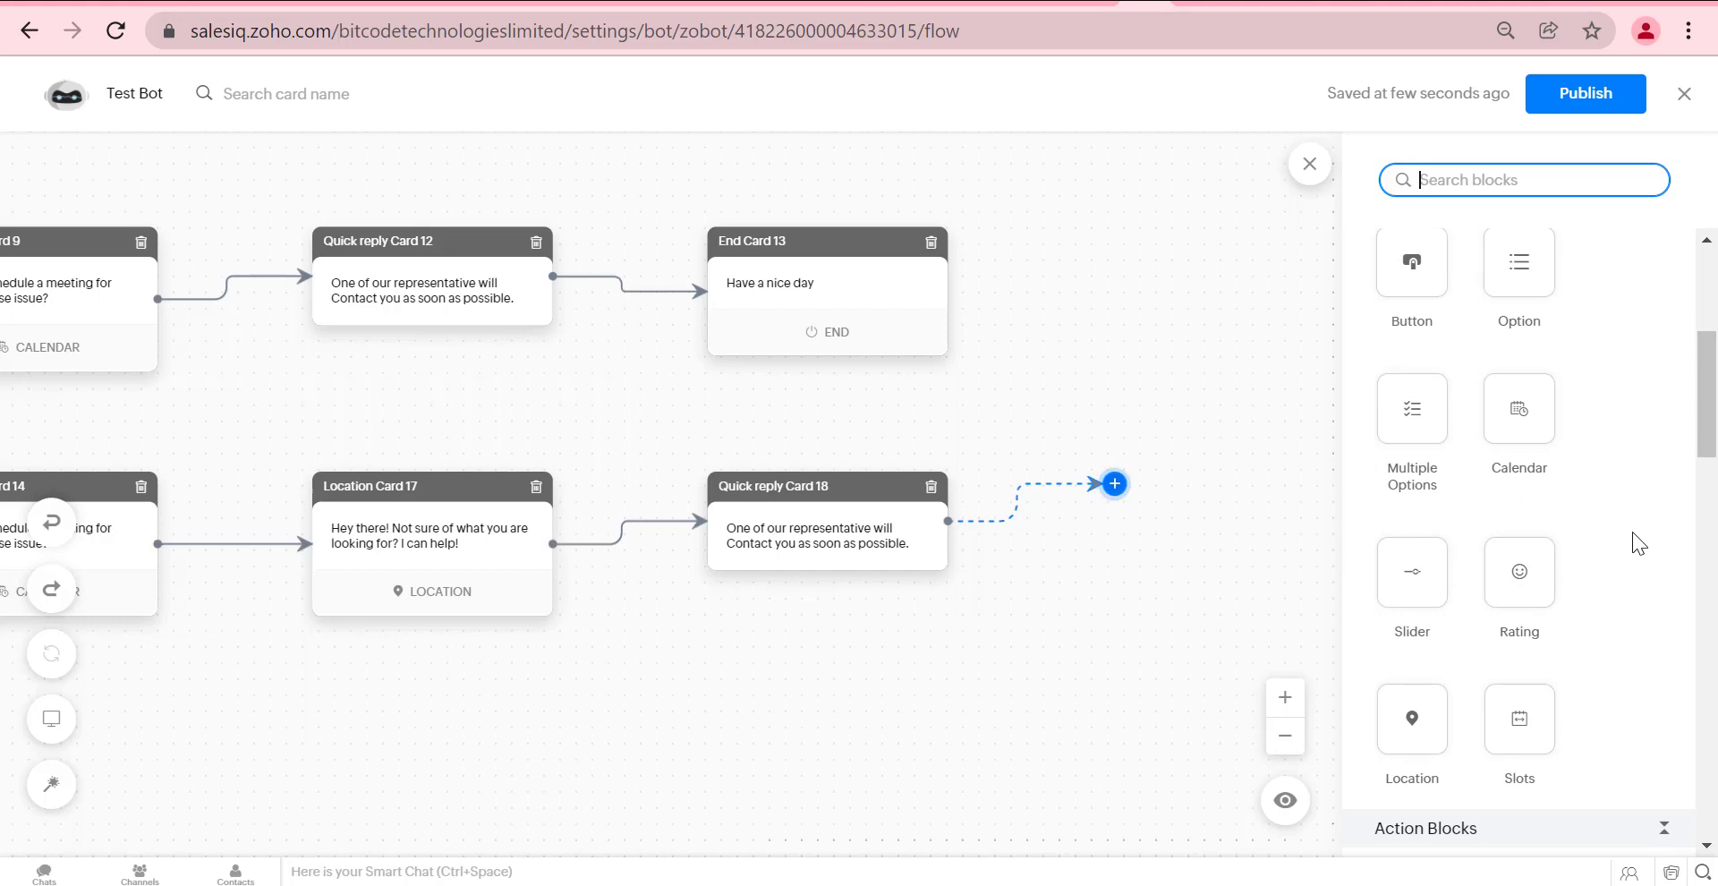
pyautogui.scroll(-4, 1641, 562)
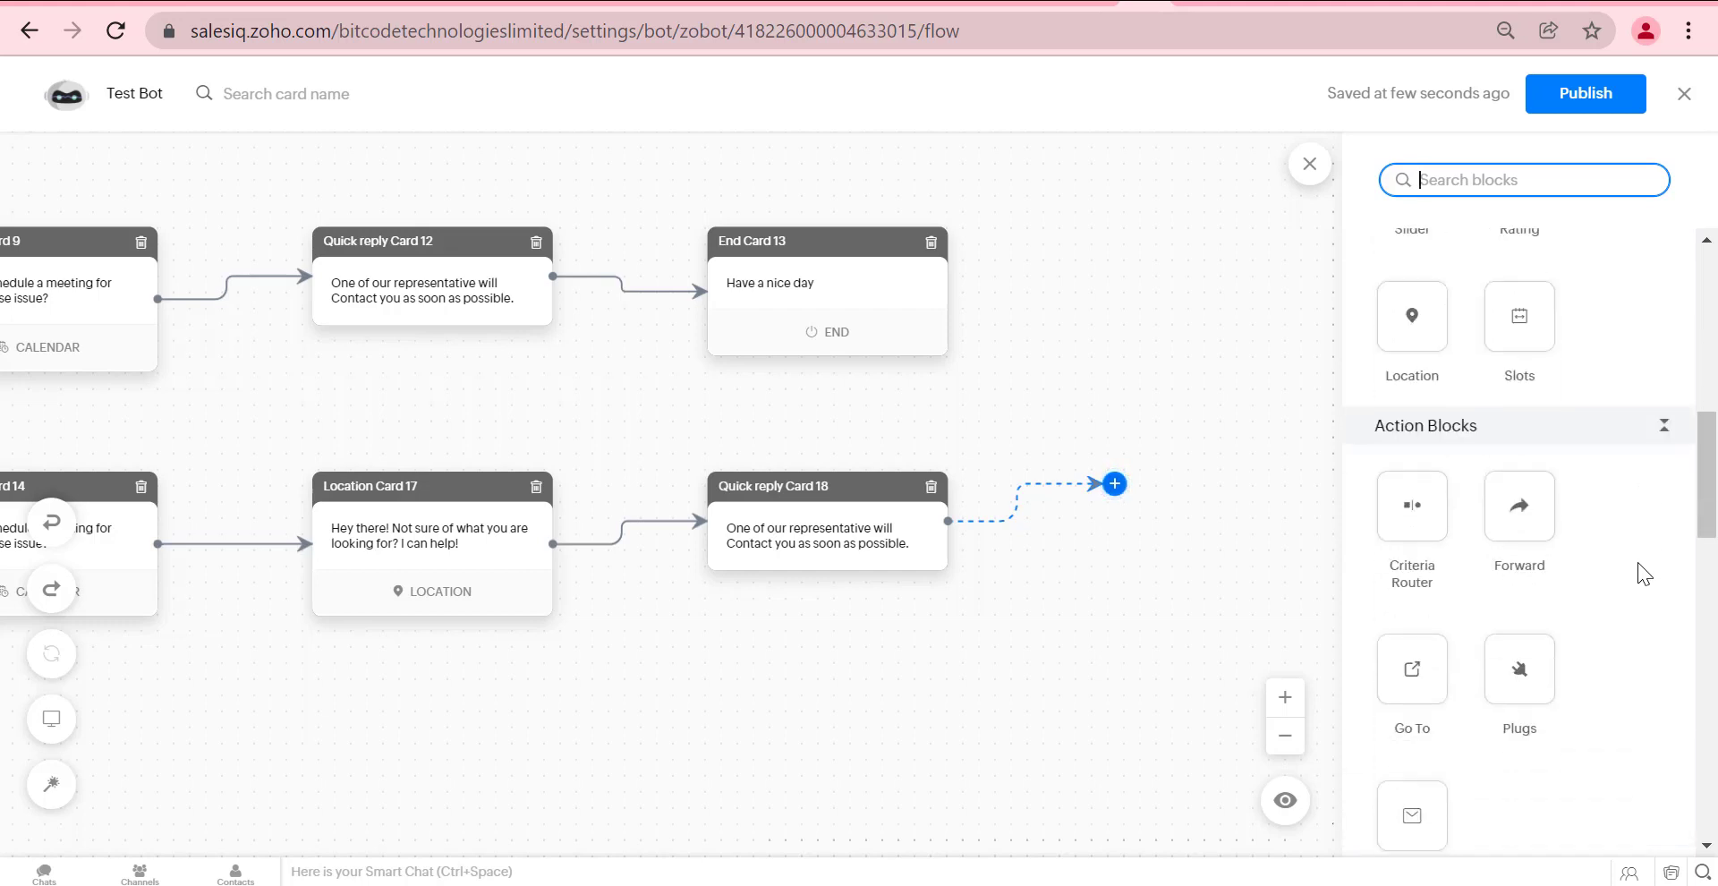
pyautogui.scroll(-4, 1638, 562)
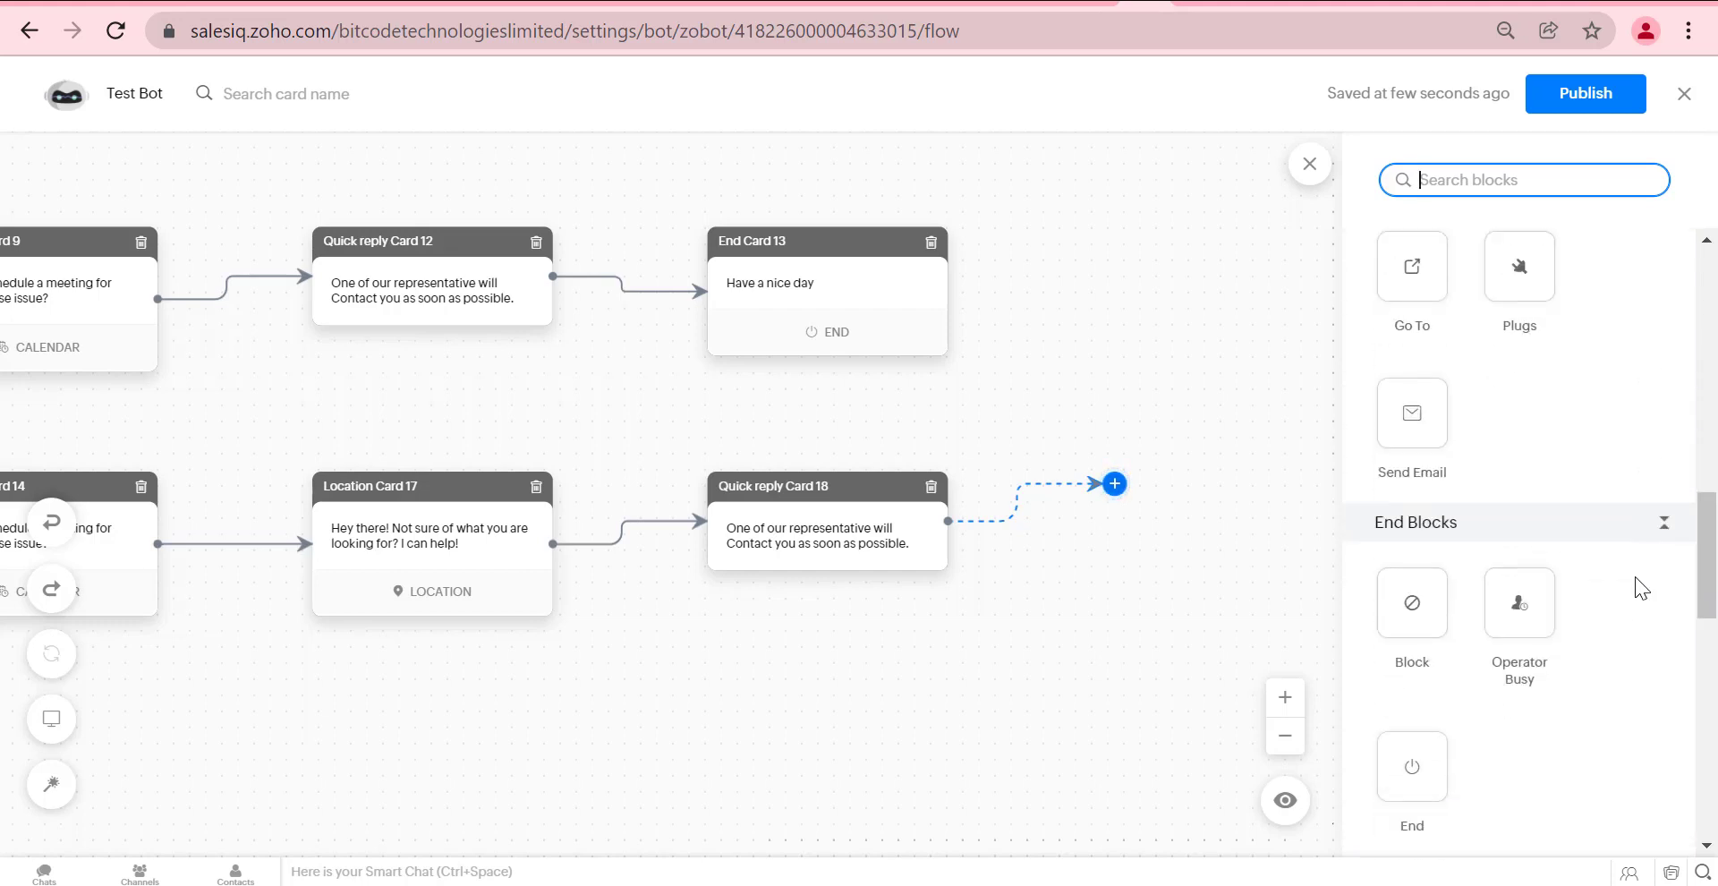
pyautogui.scroll(-1, 1635, 576)
pyautogui.scroll(-10, 1626, 593)
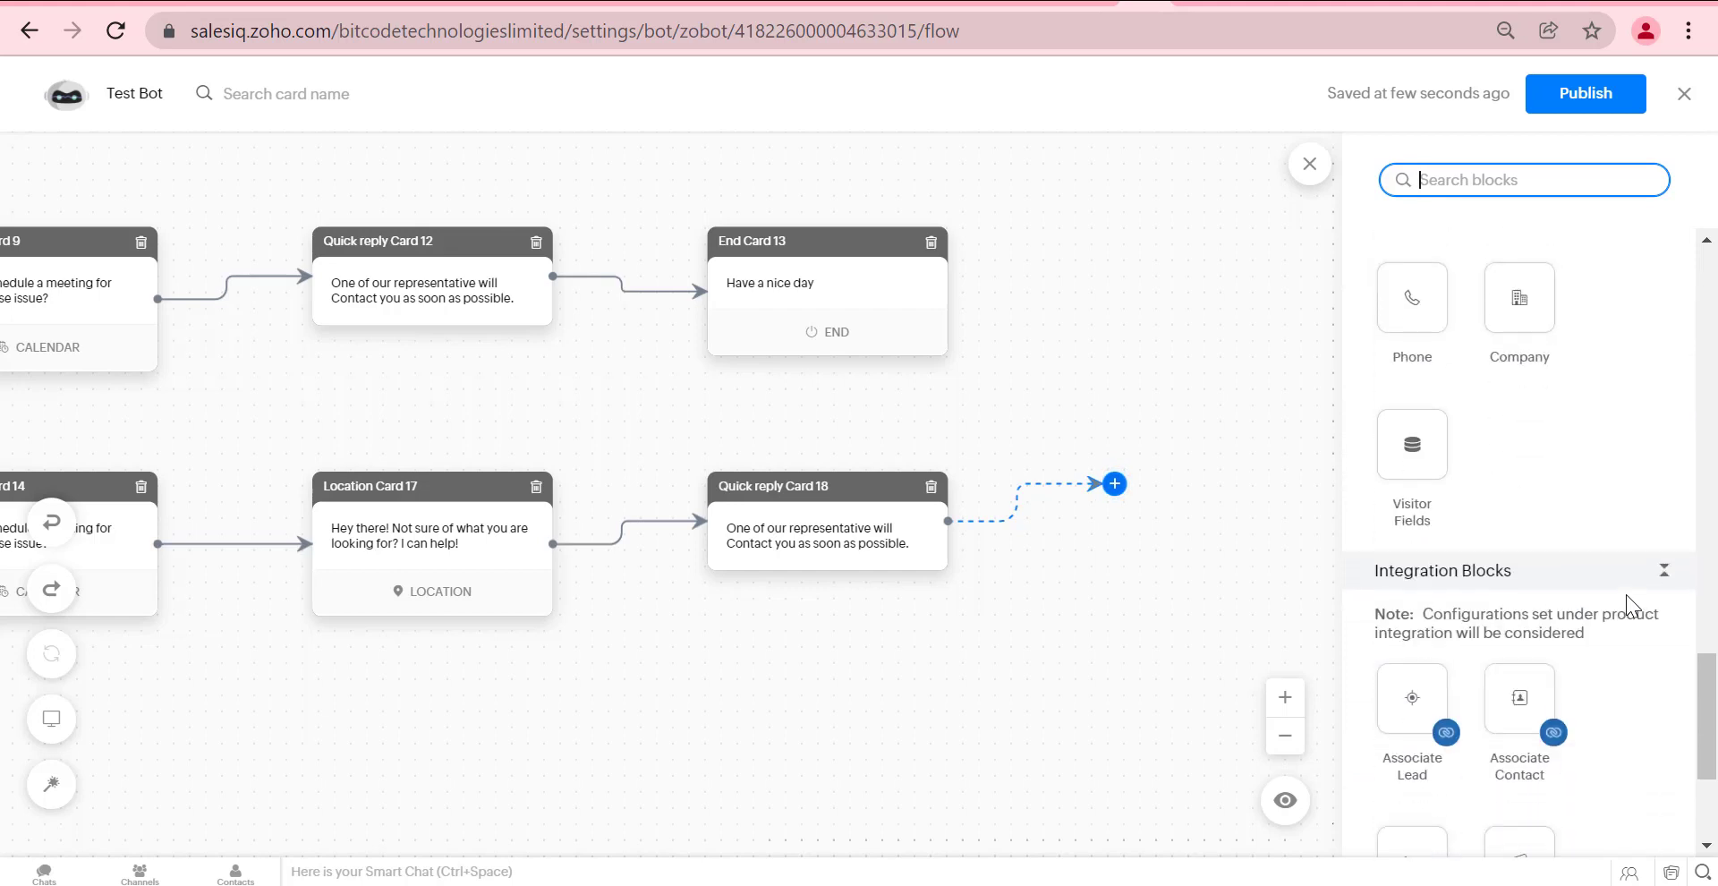
pyautogui.scroll(10, 1634, 594)
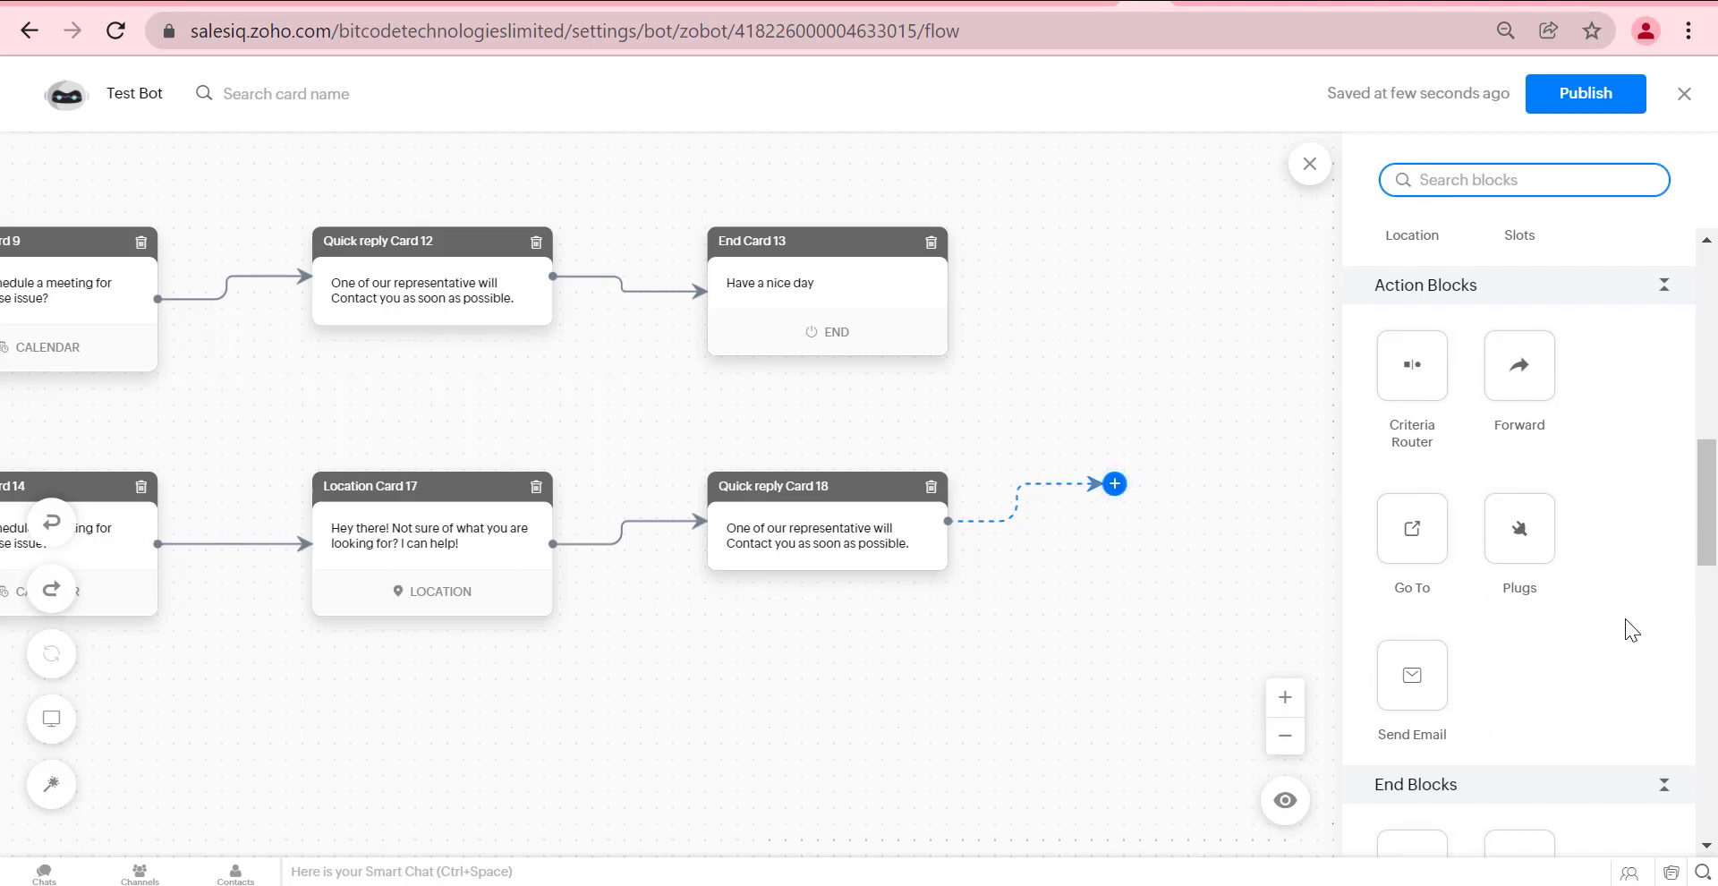
pyautogui.scroll(3, 1629, 617)
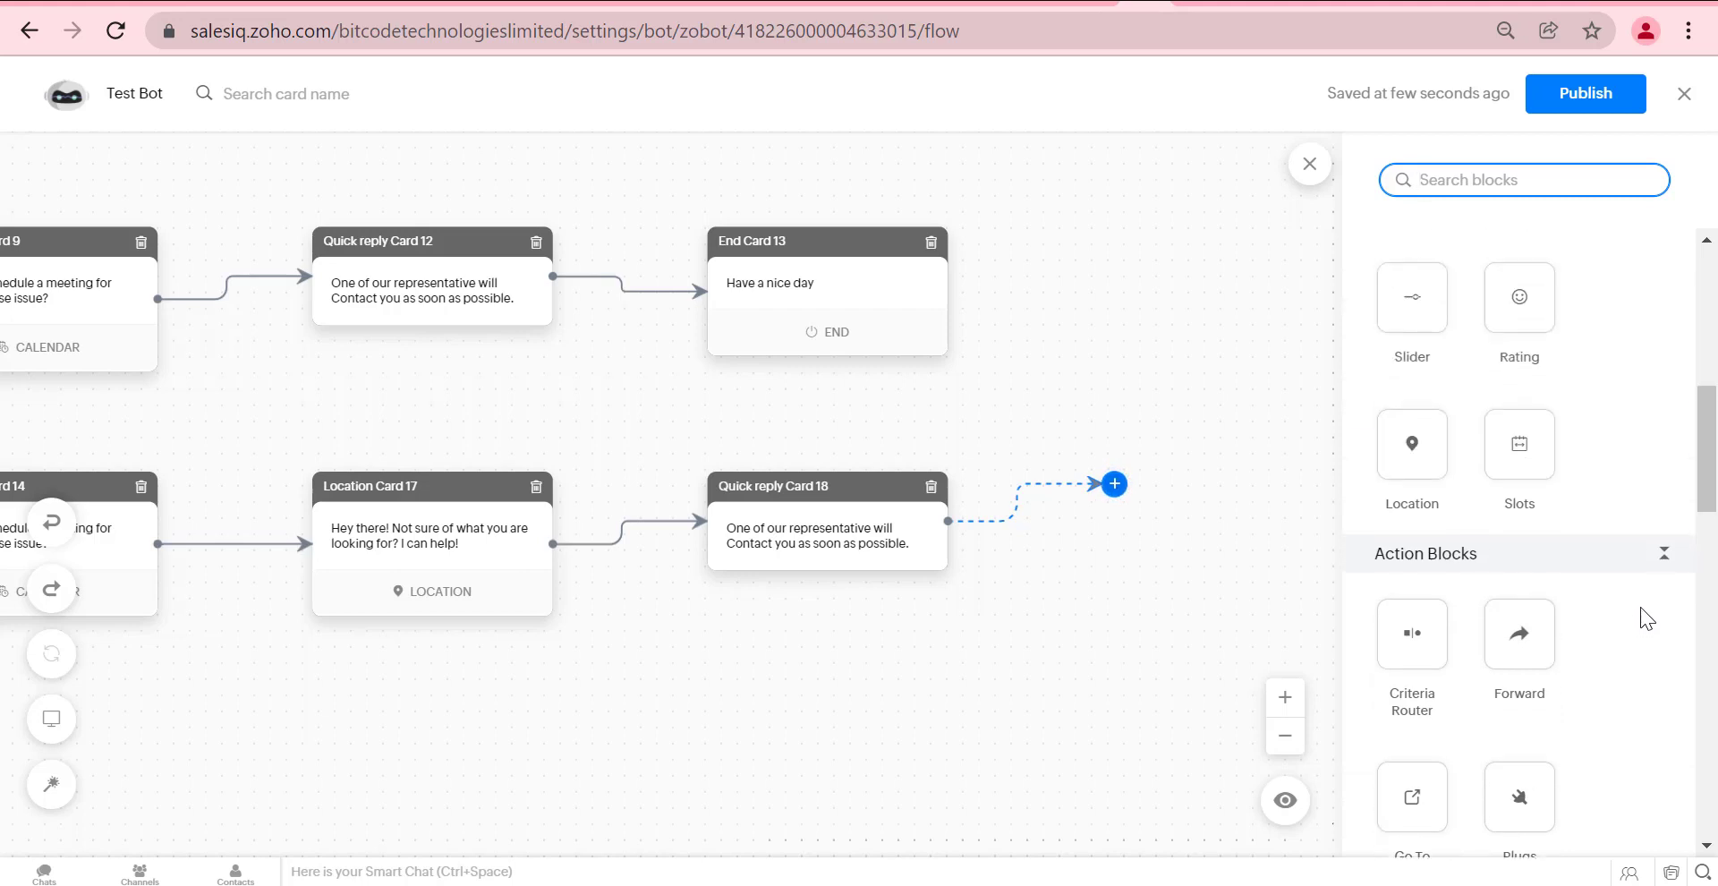
pyautogui.scroll(6, 1641, 607)
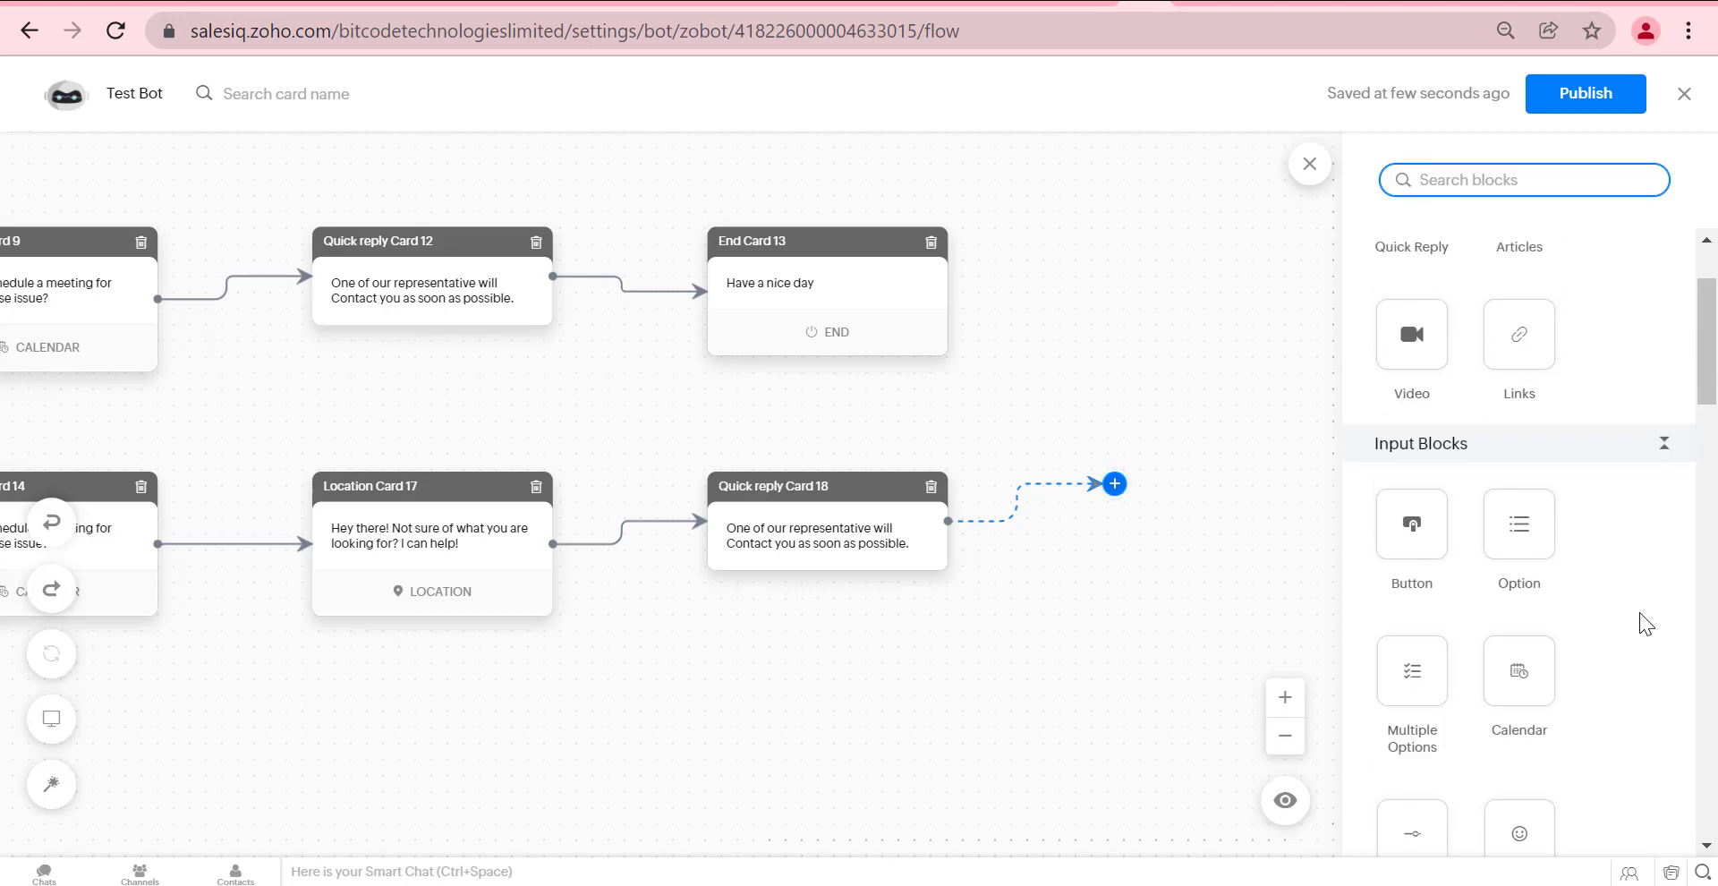
pyautogui.scroll(2, 1637, 620)
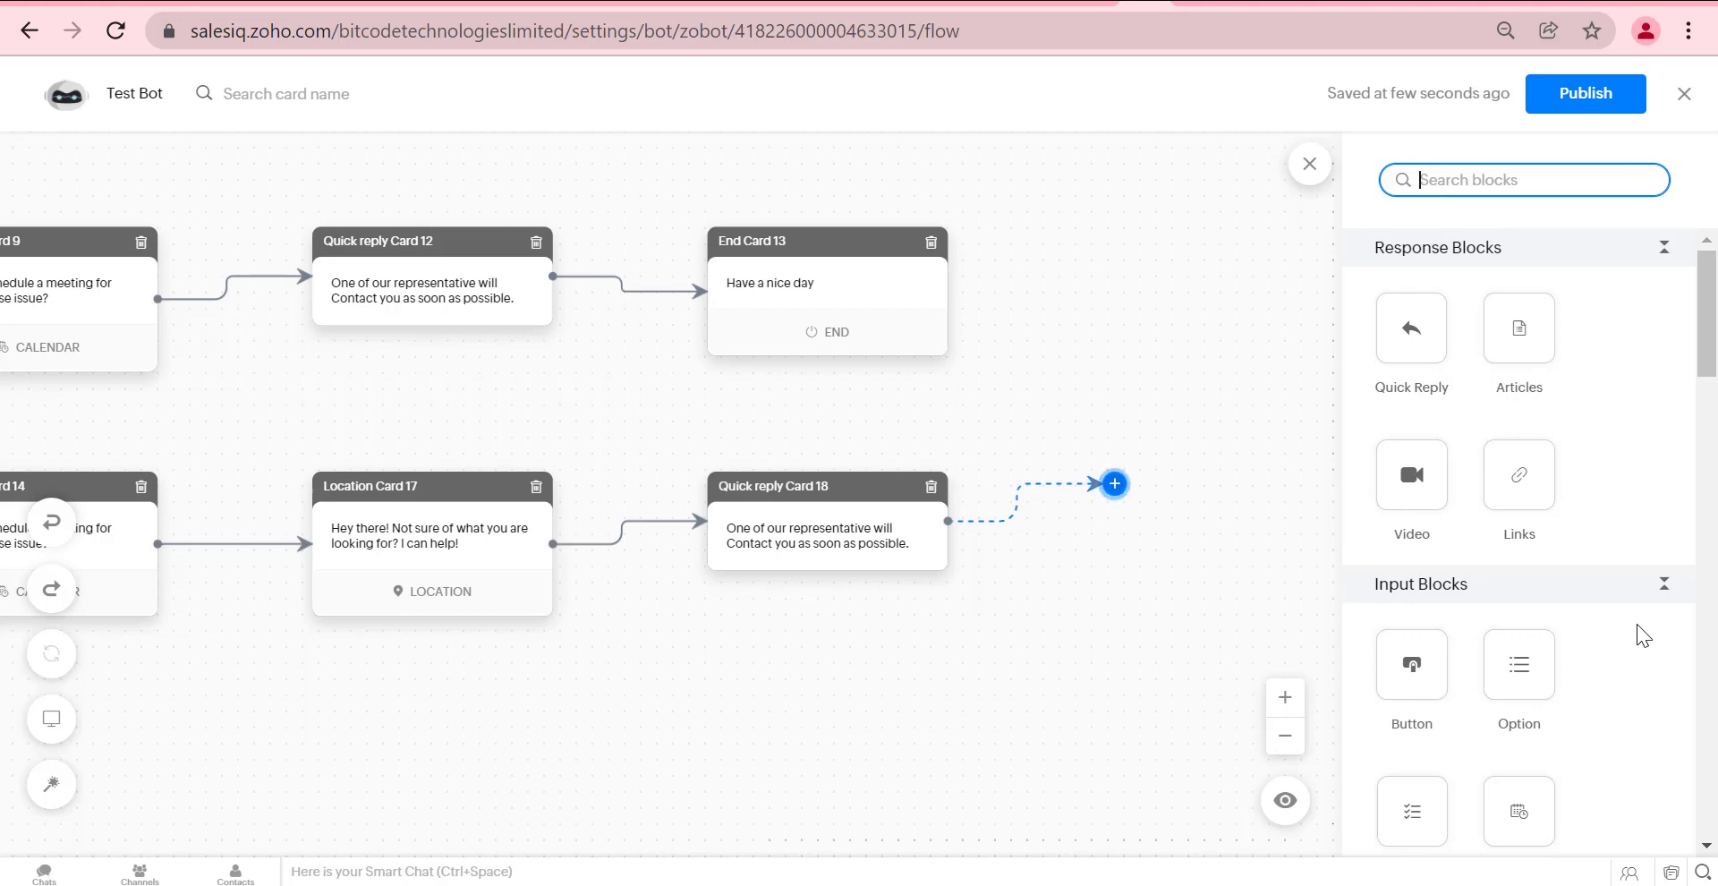
# Add an End card after the second Calendar branch's Quick Reply card and save it with the default message "Have a nice day".
pyautogui.scroll(-2, 1636, 625)
pyautogui.scroll(-3, 1635, 648)
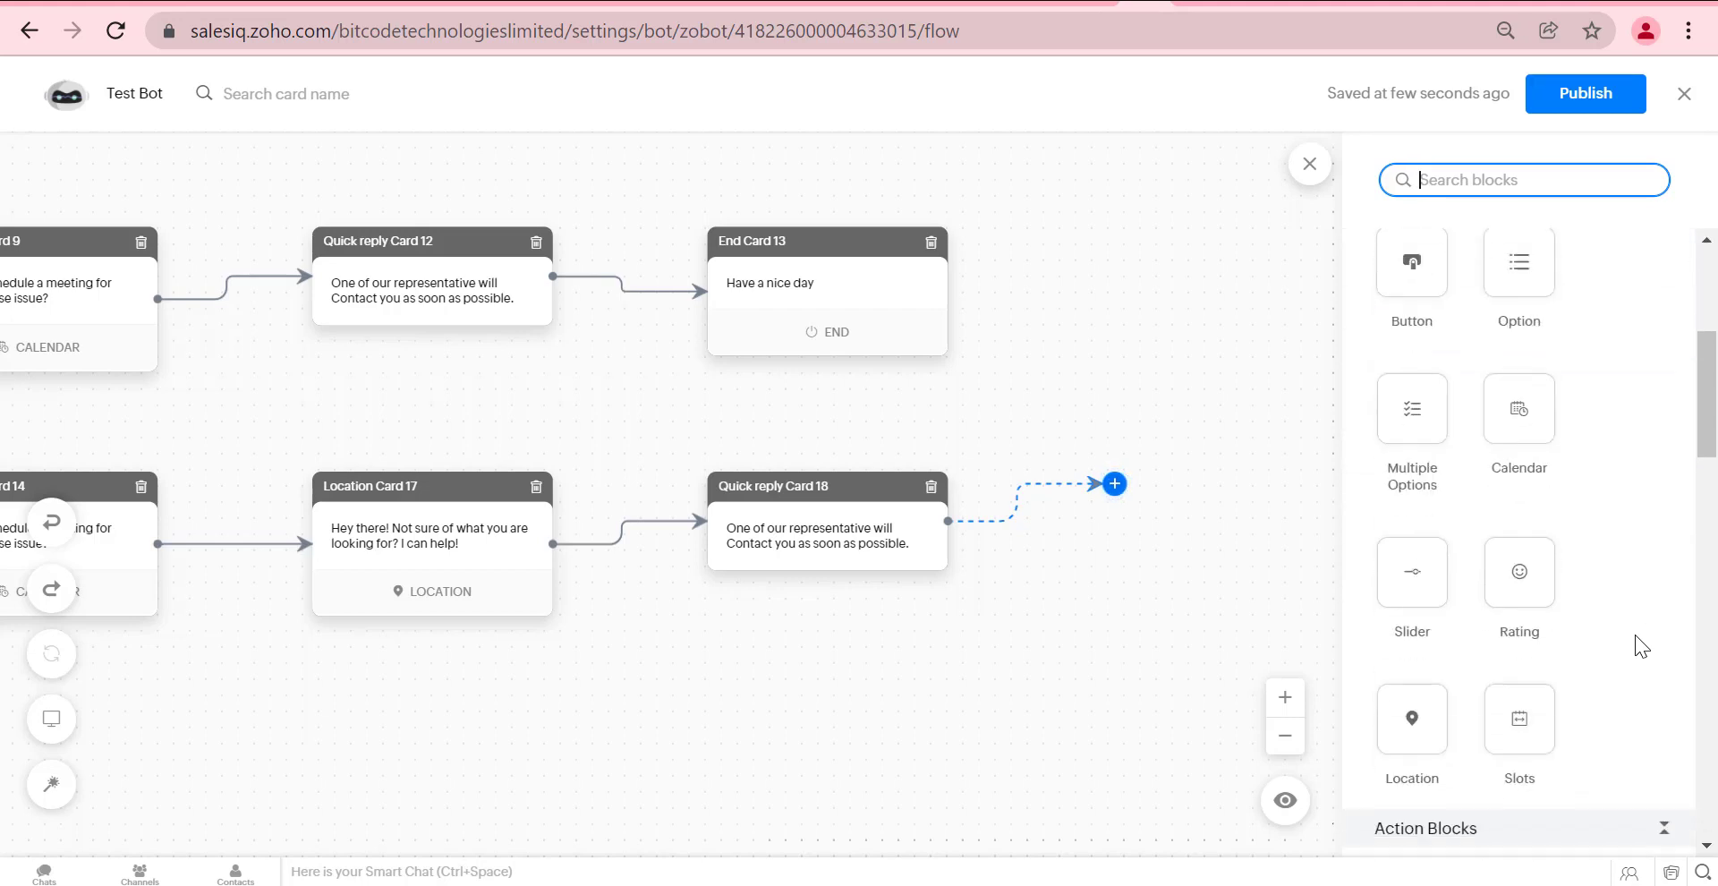
pyautogui.scroll(-4, 1635, 635)
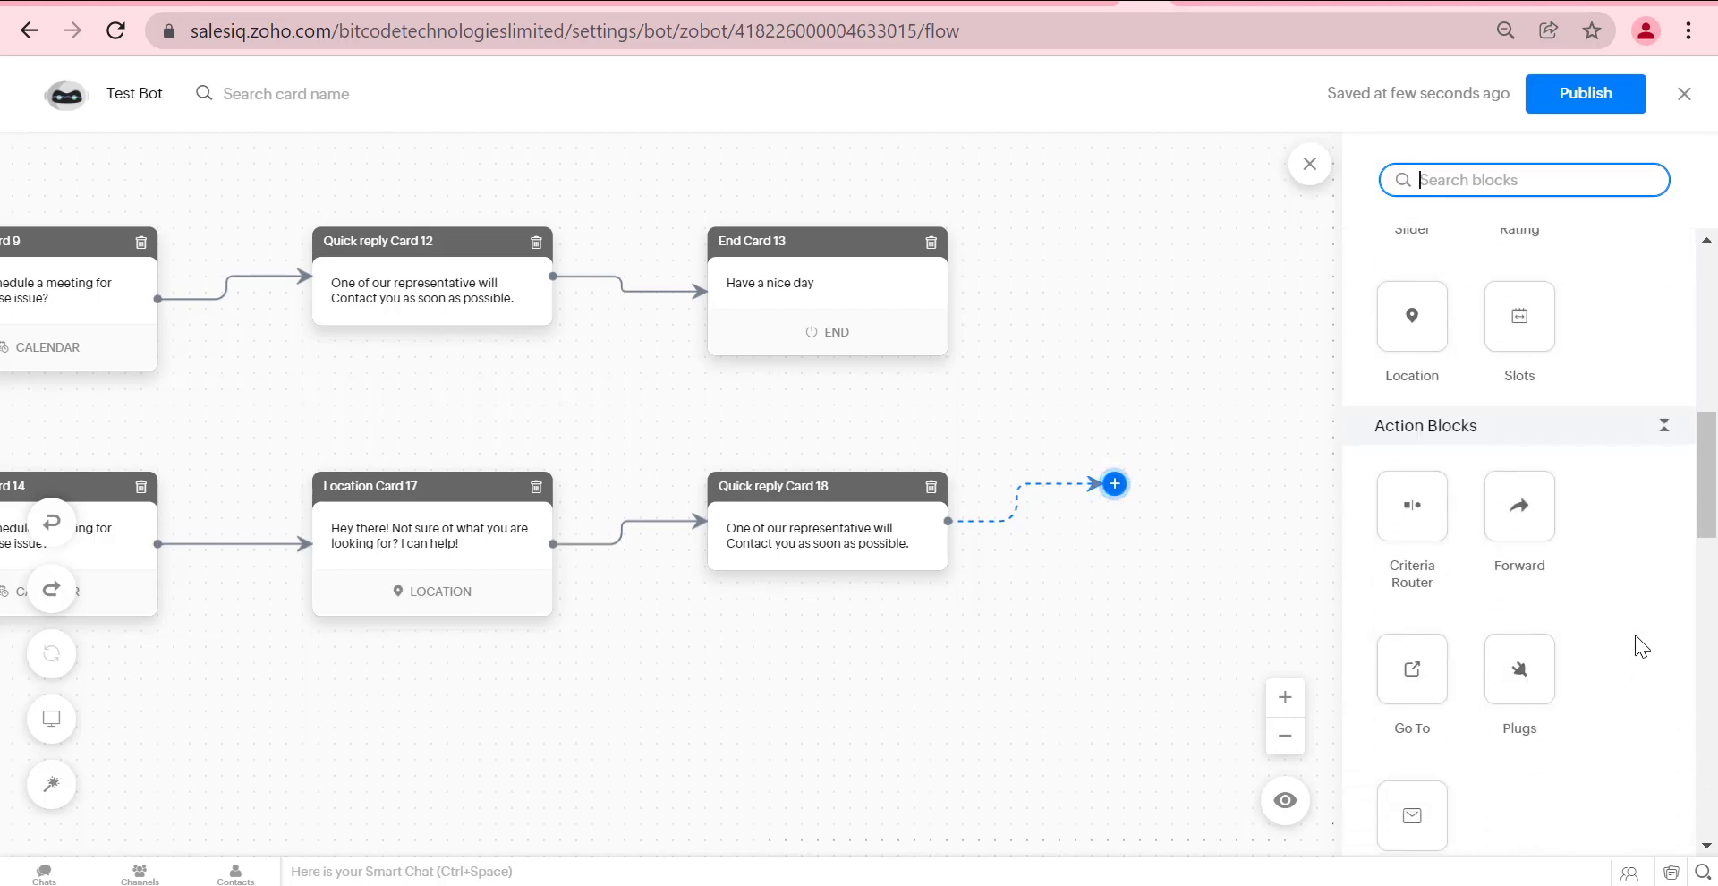
pyautogui.scroll(-1, 1635, 635)
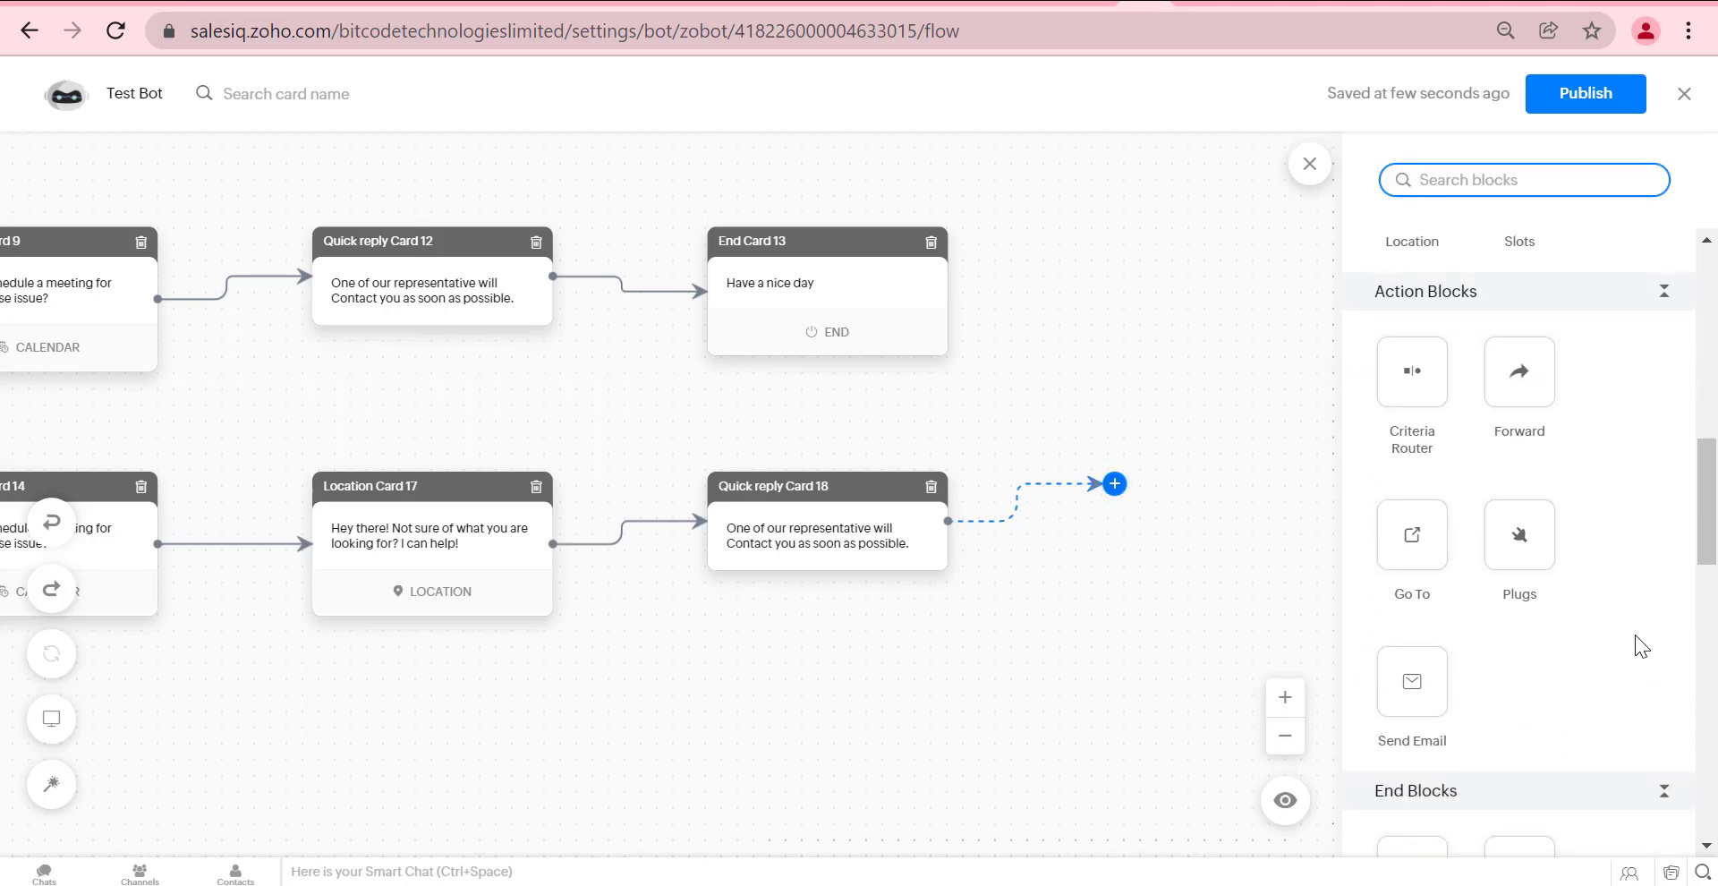
pyautogui.scroll(-4, 1635, 637)
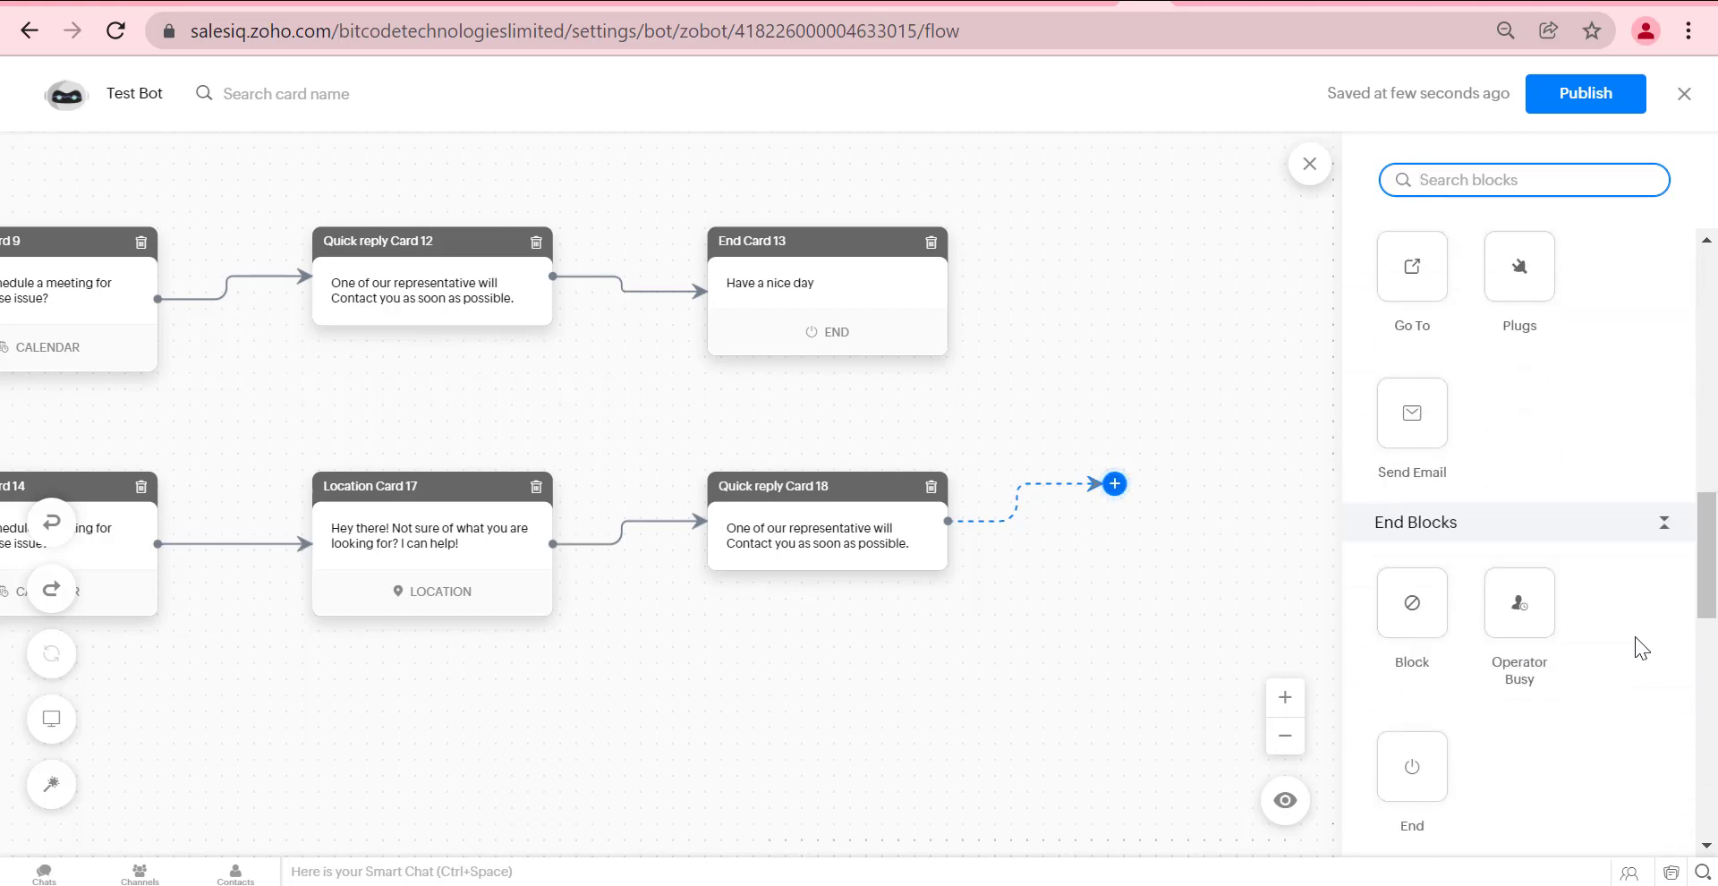
pyautogui.click(1415, 505)
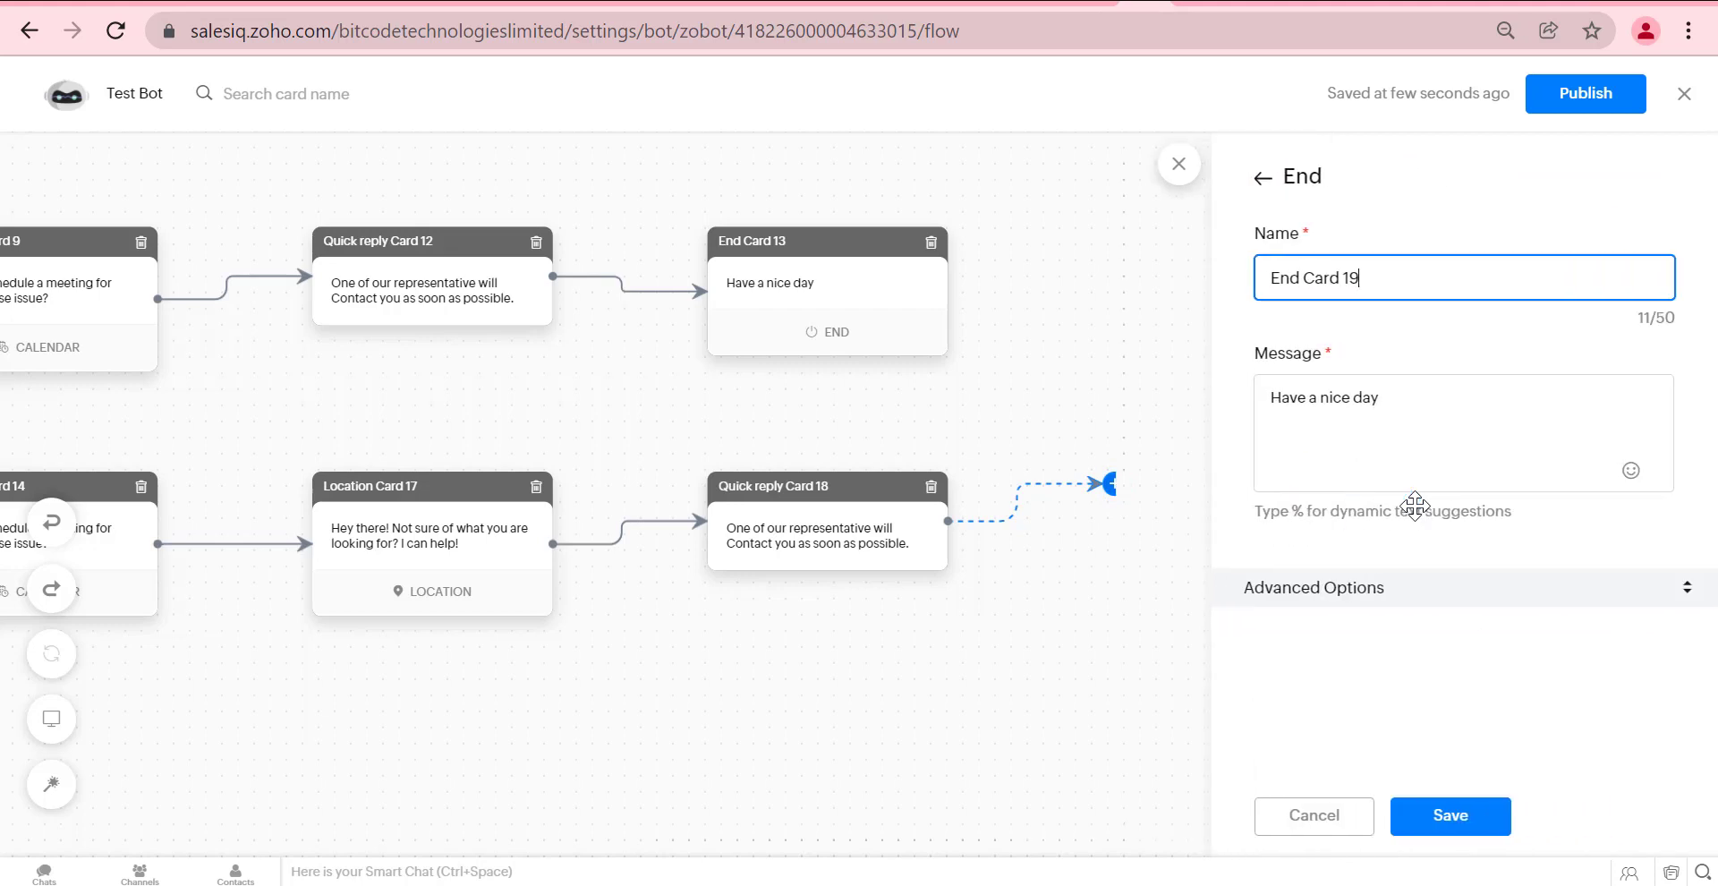
pyautogui.click(1369, 824)
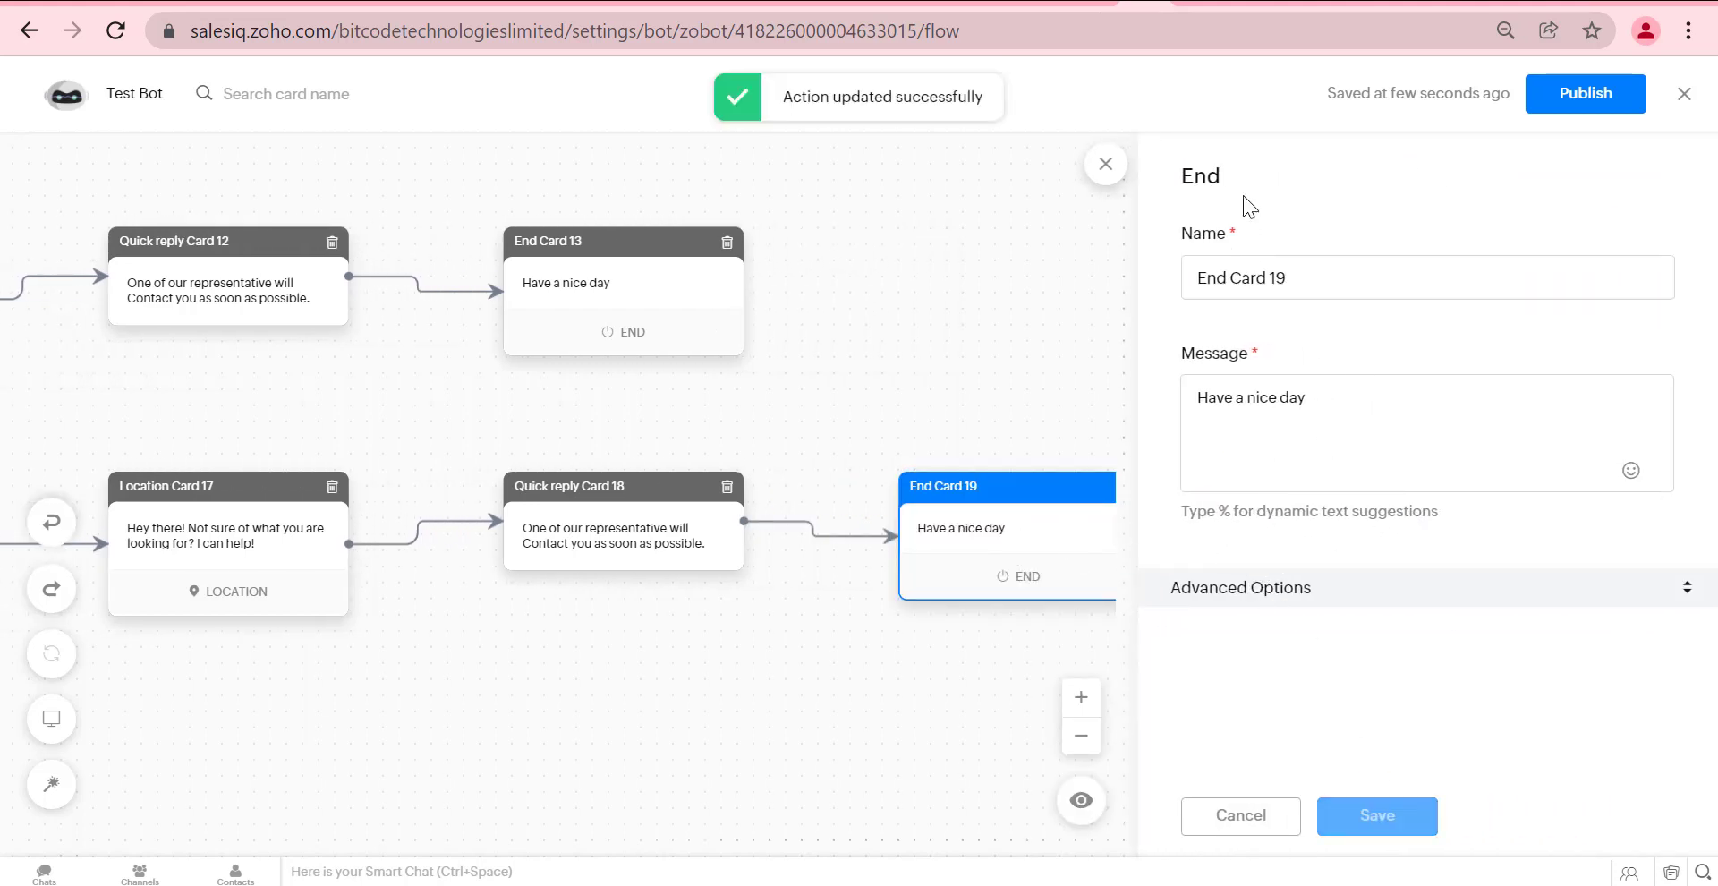
pyautogui.click(1107, 164)
pyautogui.moveTo(349, 663); pyautogui.dragTo(1261, 618)
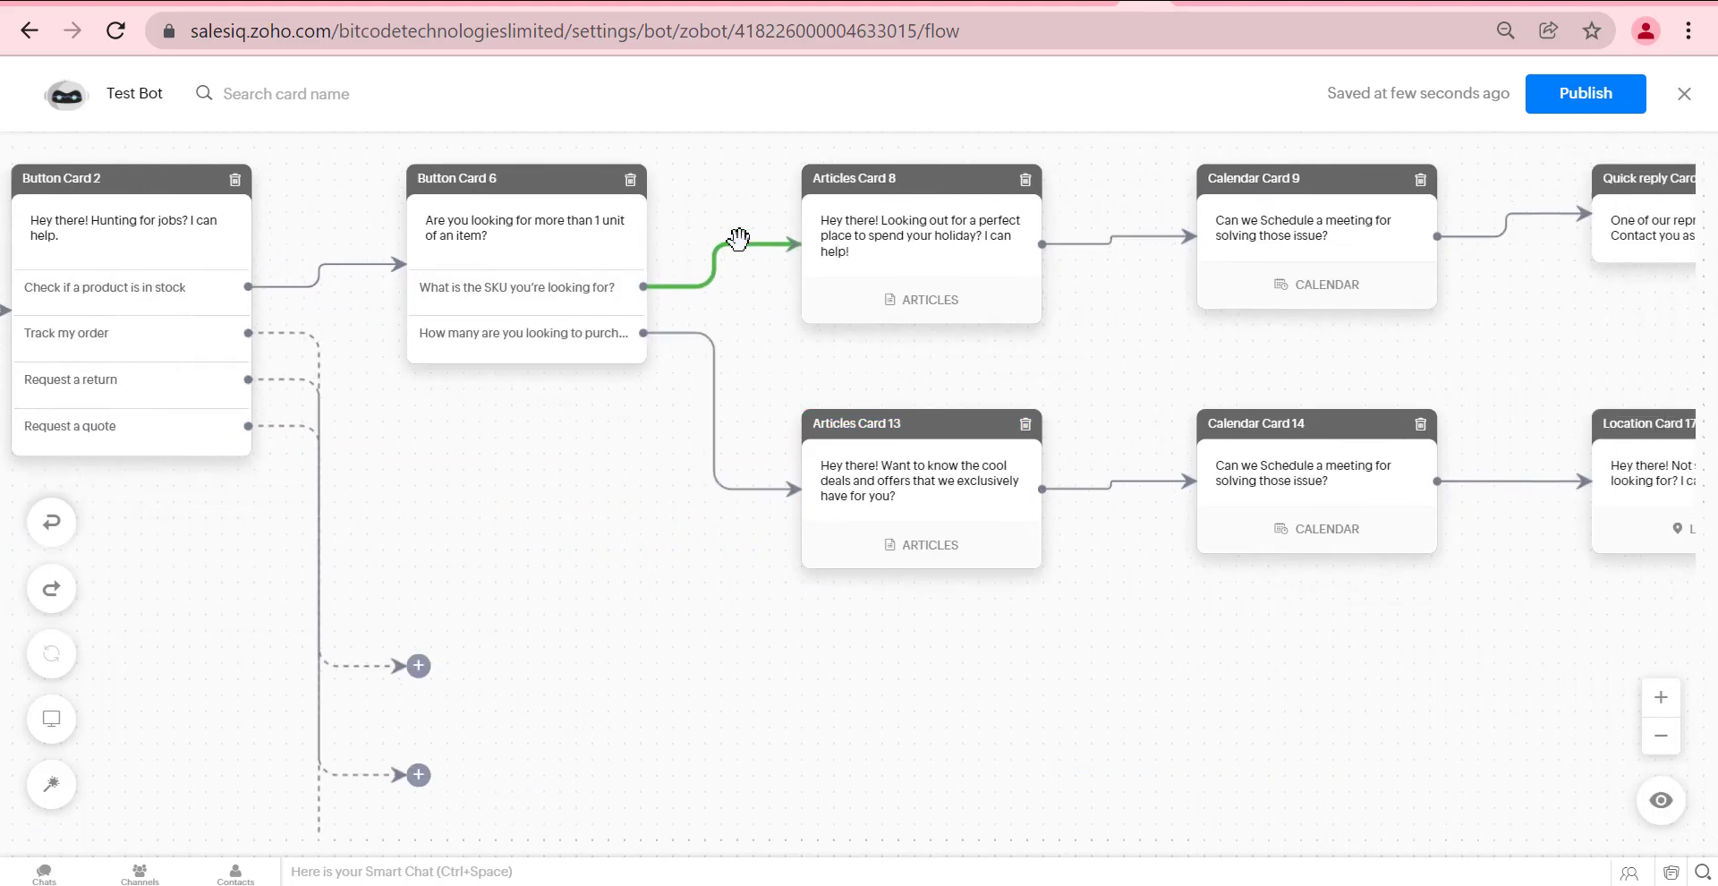
pyautogui.moveTo(871, 367); pyautogui.dragTo(1093, 334)
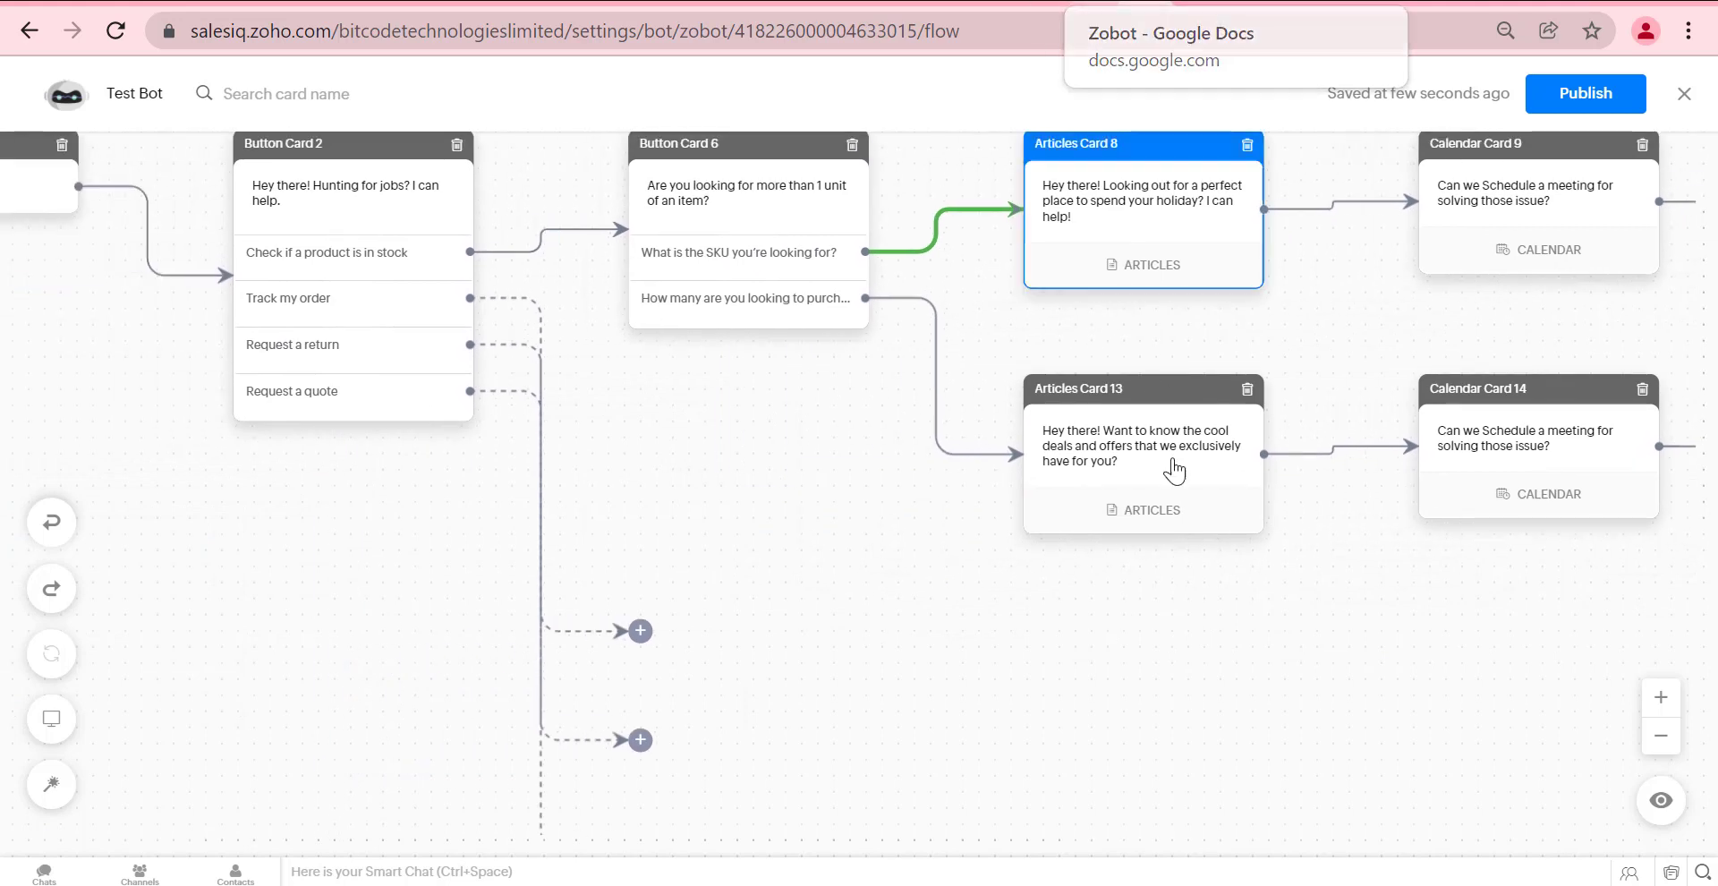
pyautogui.click(640, 631)
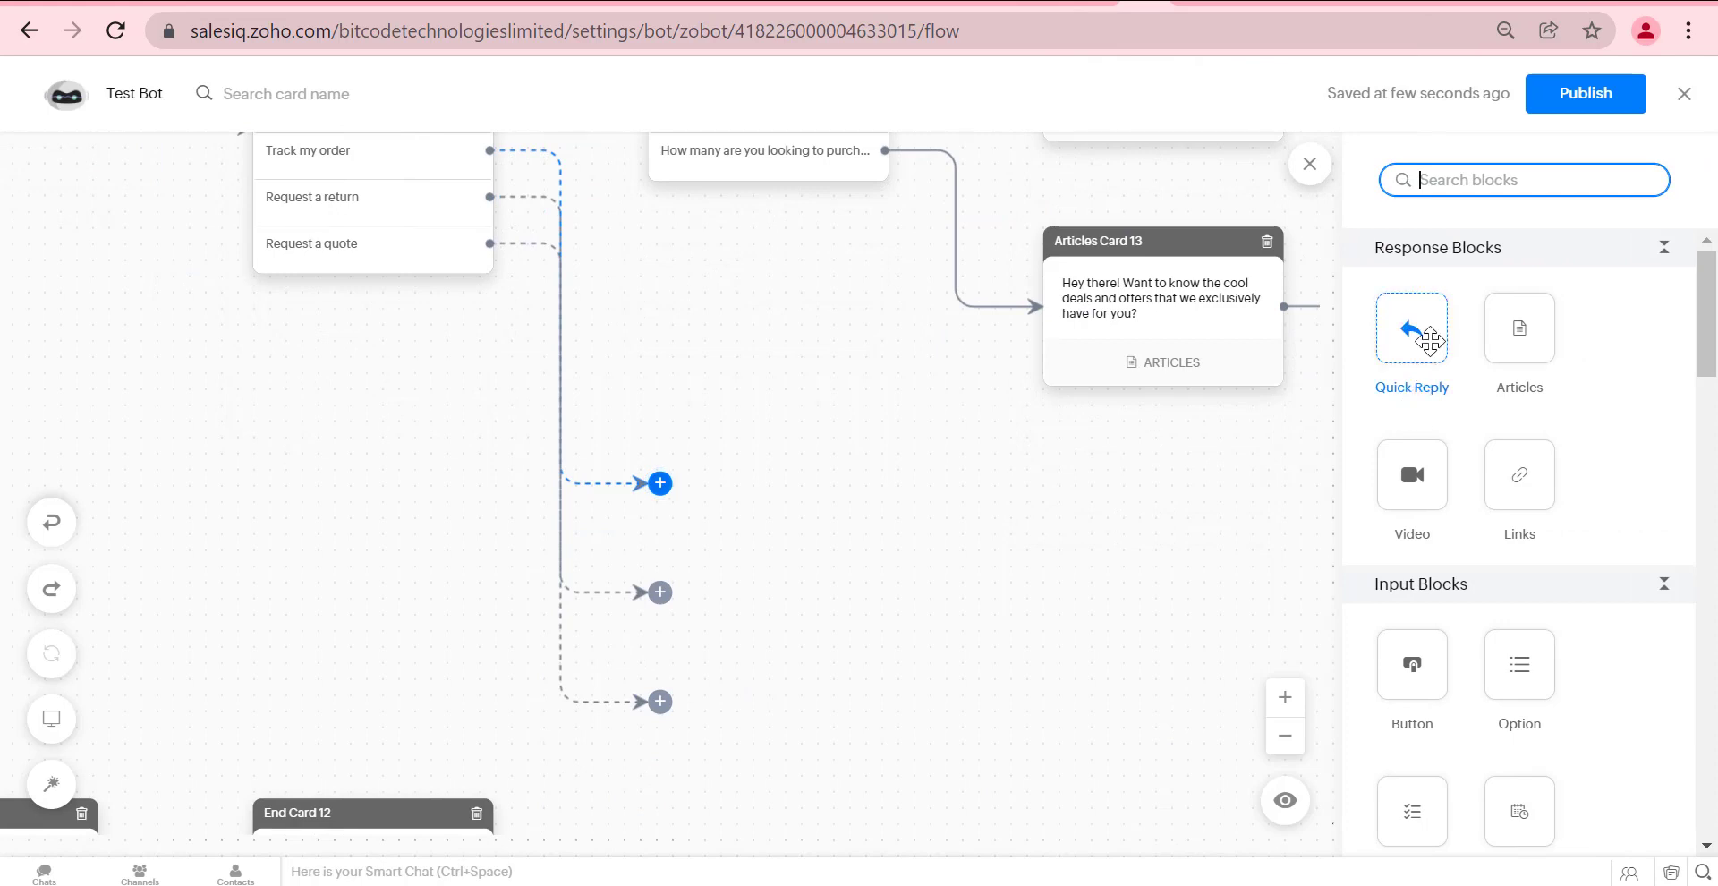
pyautogui.click(1414, 333)
pyautogui.click(1314, 448)
pyautogui.hotkey('ctrl', 'a')
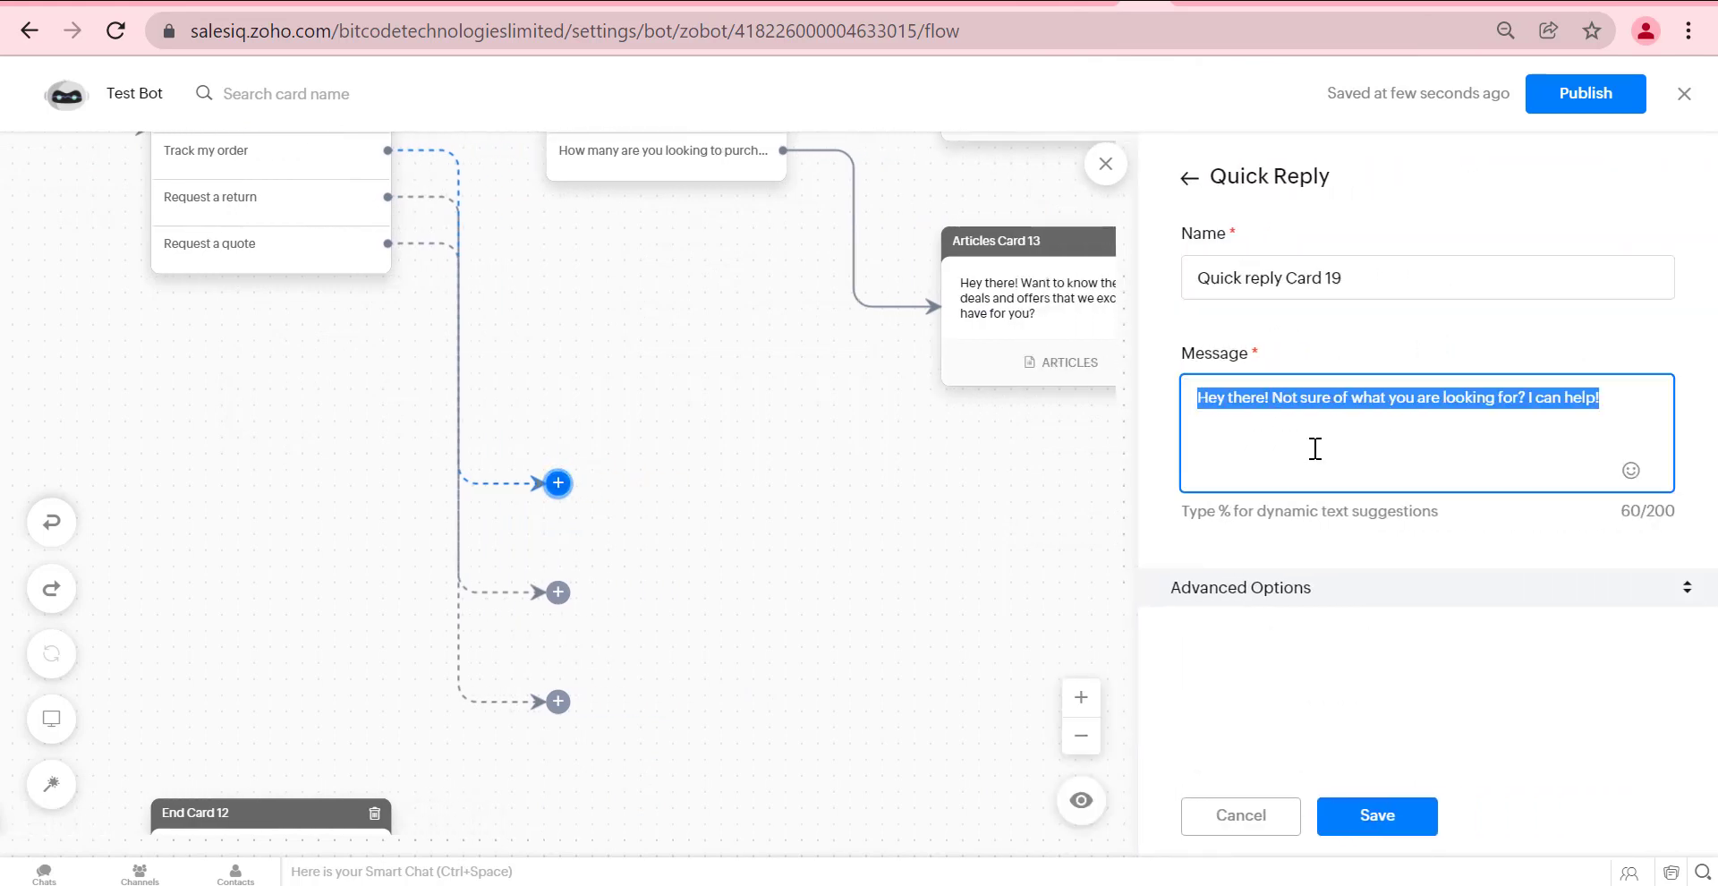
pyautogui.write('Thank you for contacting us regarding your return. If your item was purchased within the past 30 days, please follow the link below to start the return process.  https://voomisupply.com/pages/reque')
pyautogui.click(1380, 805)
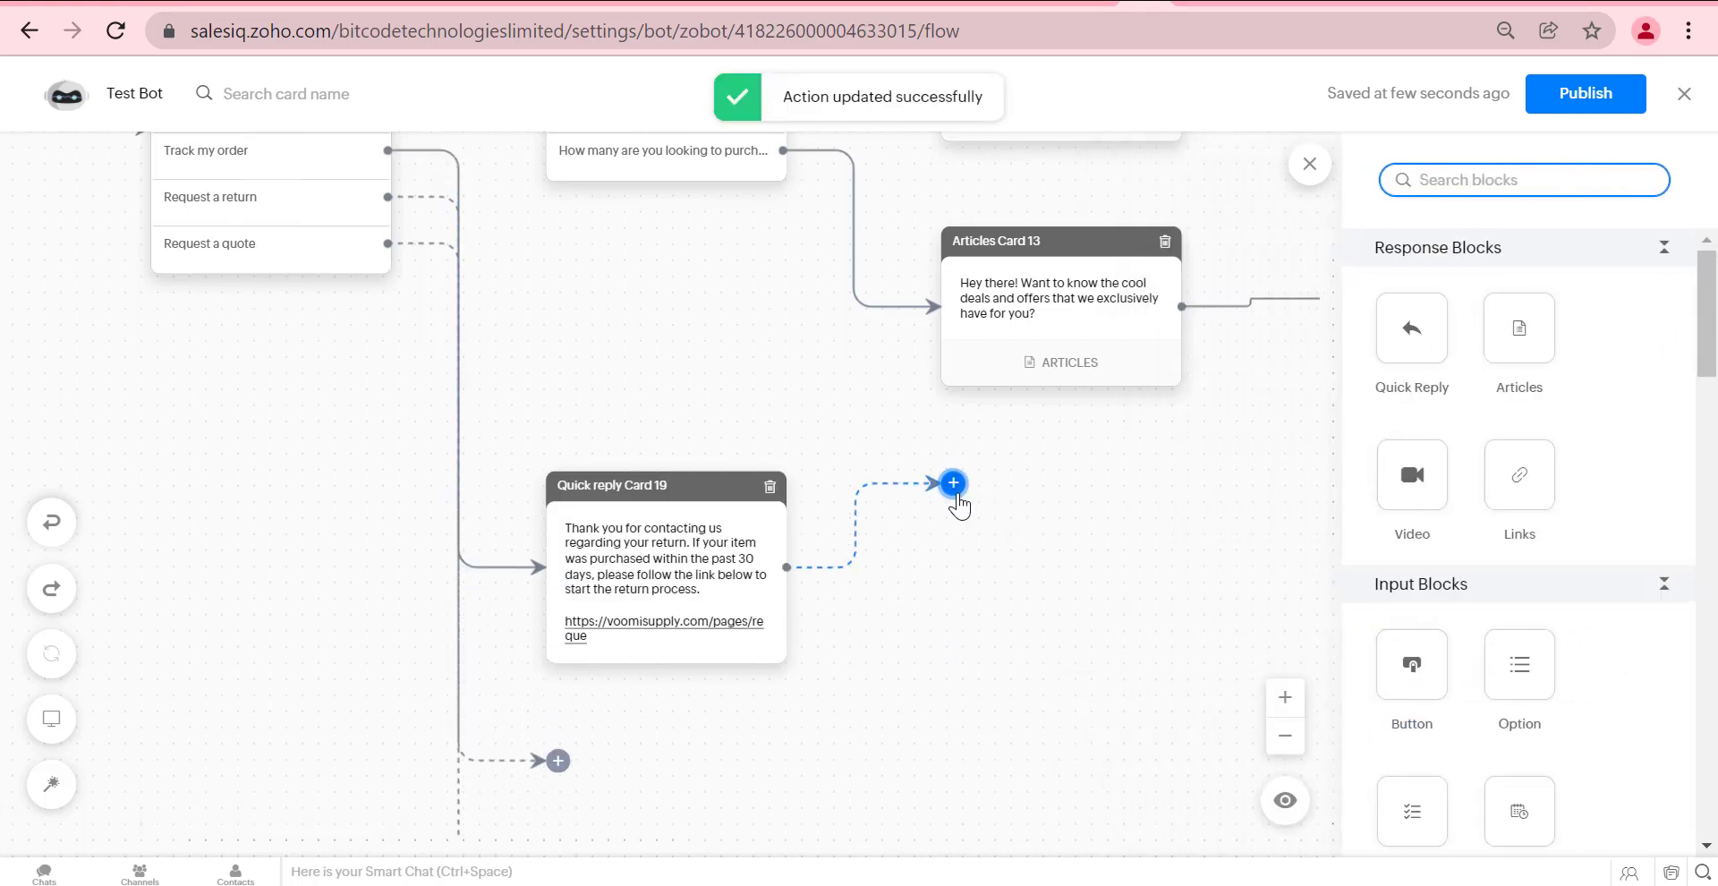
# Add an End card after the "Track my order" Quick Reply card and save it with the default message "Thank you for contacting us.".
pyautogui.scroll(-15, 1596, 621)
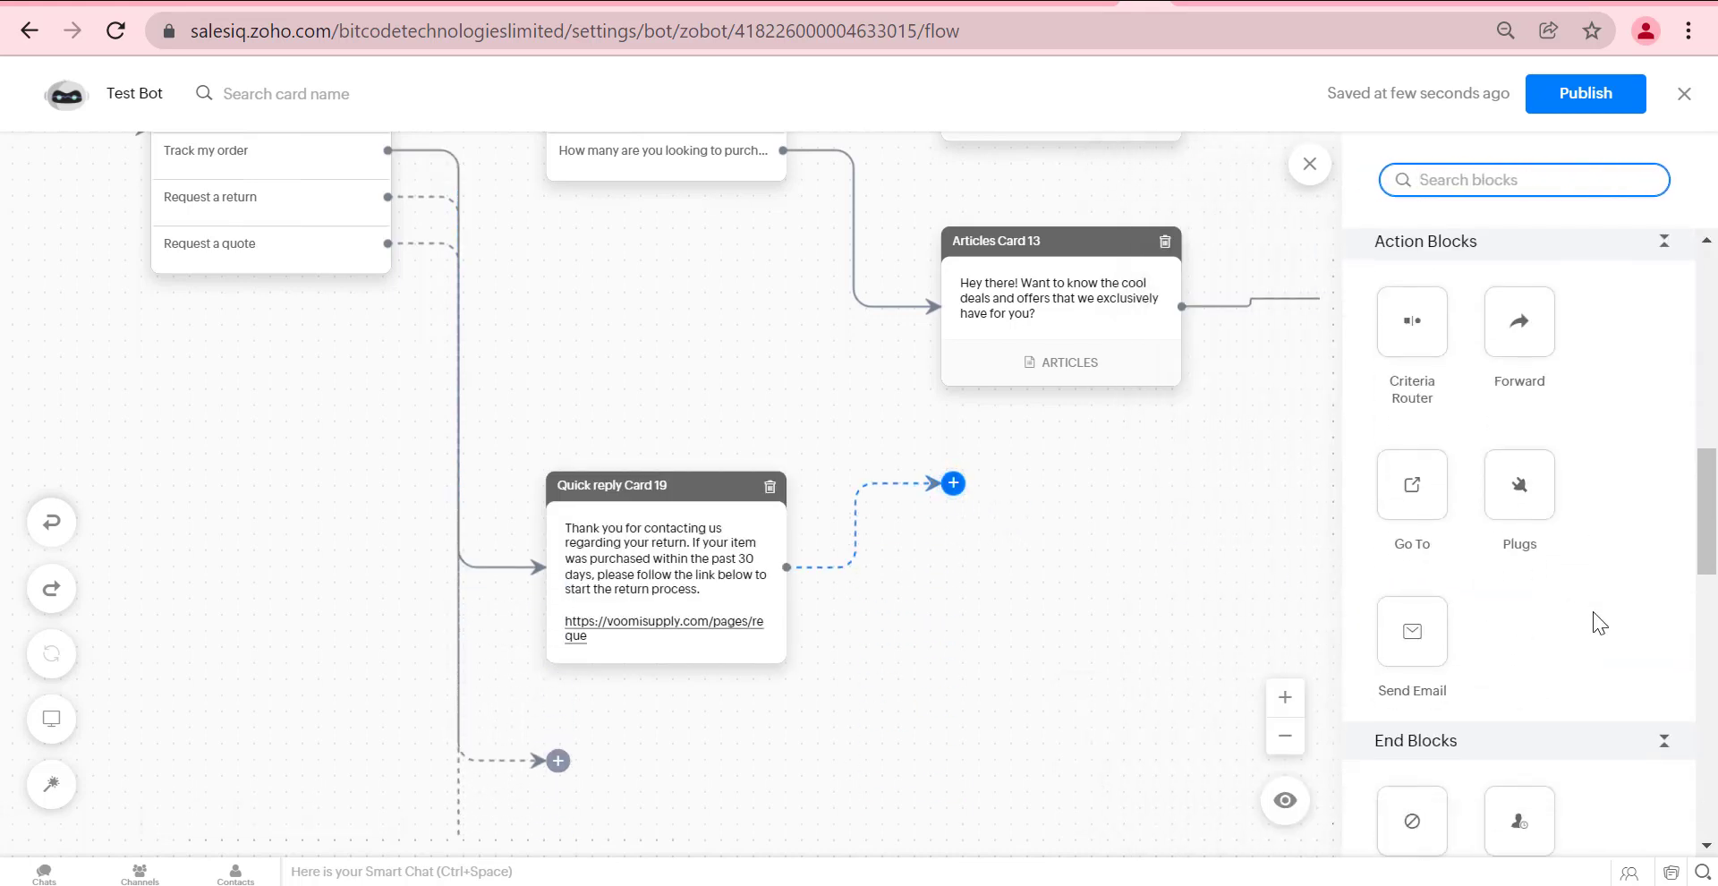
pyautogui.scroll(-3, 1593, 610)
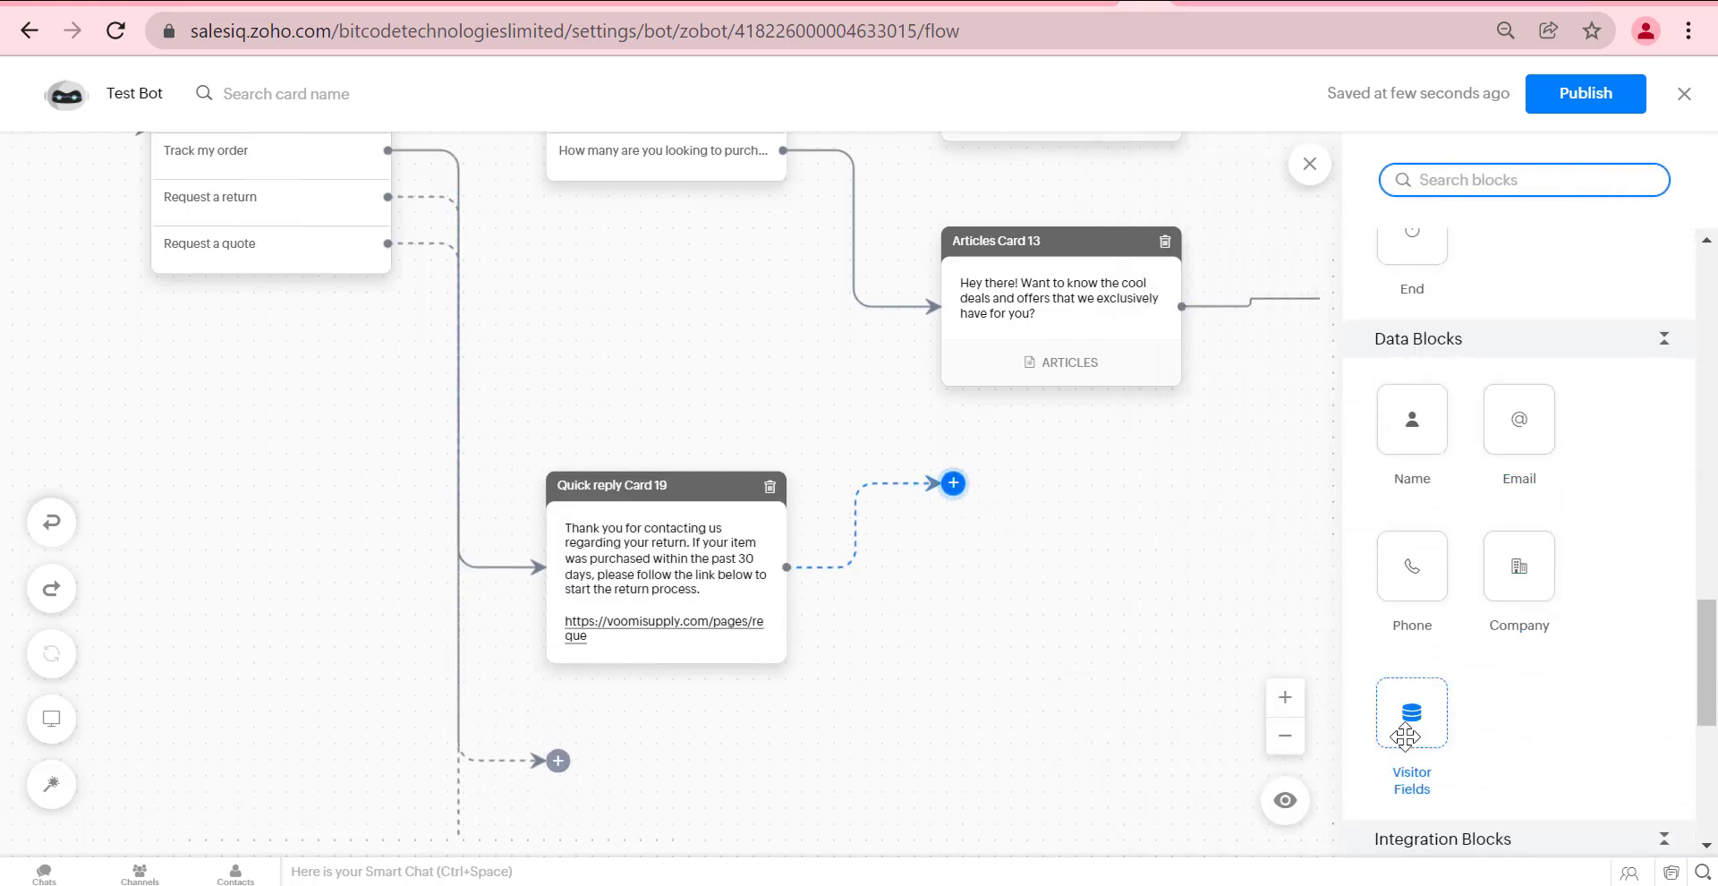
pyautogui.scroll(-3, 1407, 722)
pyautogui.scroll(-3, 1552, 649)
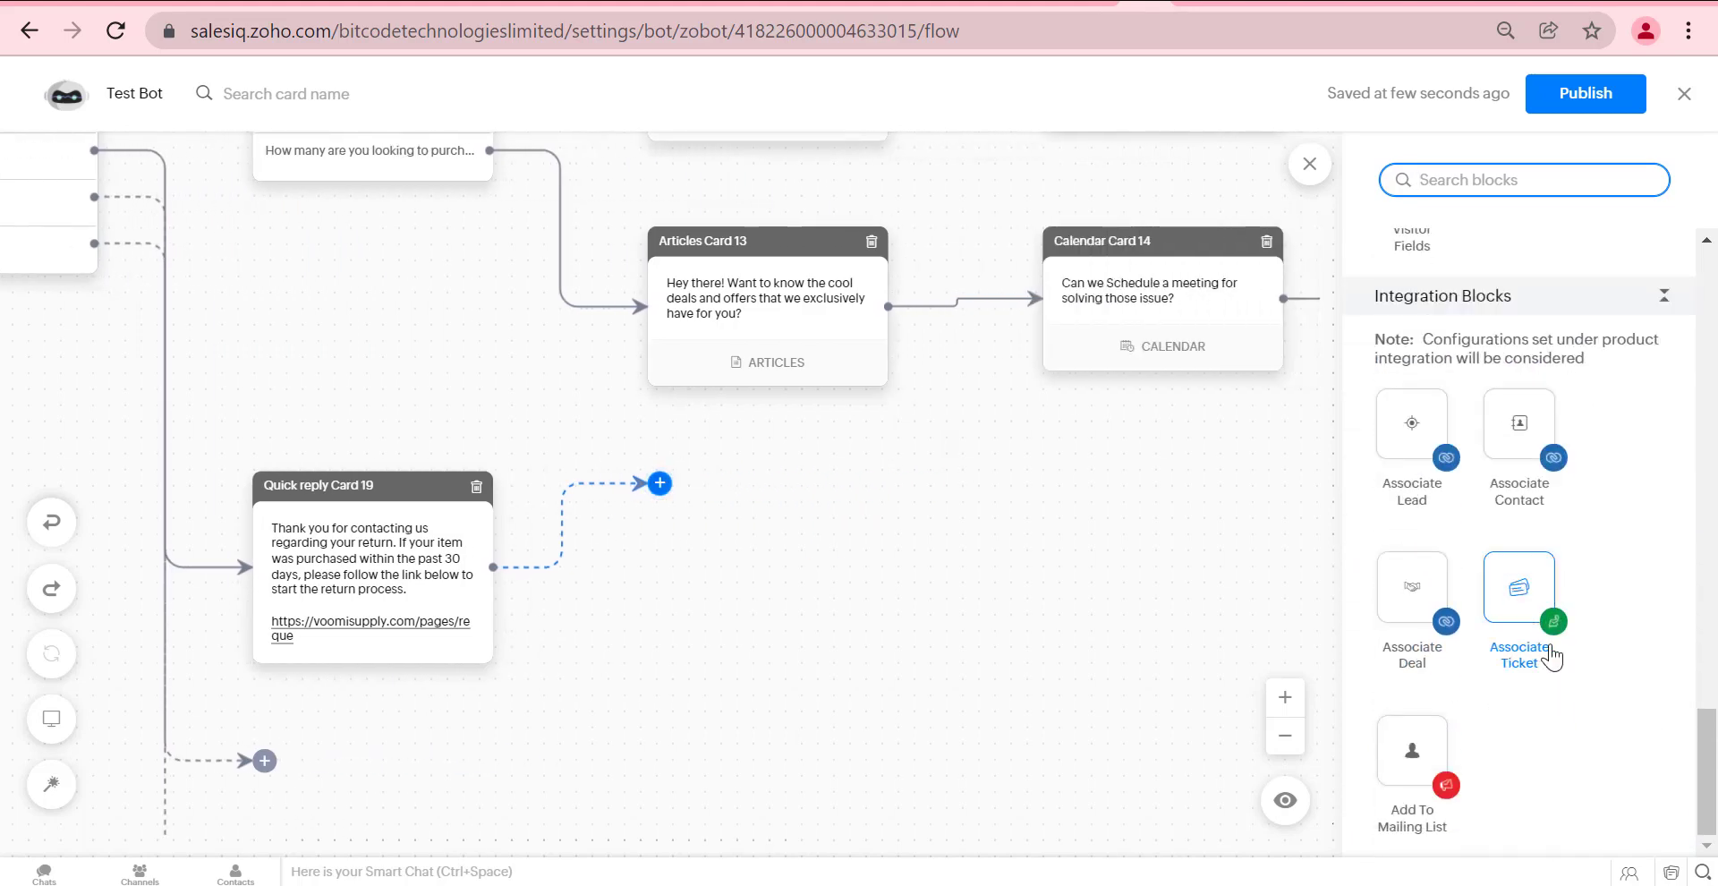
pyautogui.scroll(5, 1552, 660)
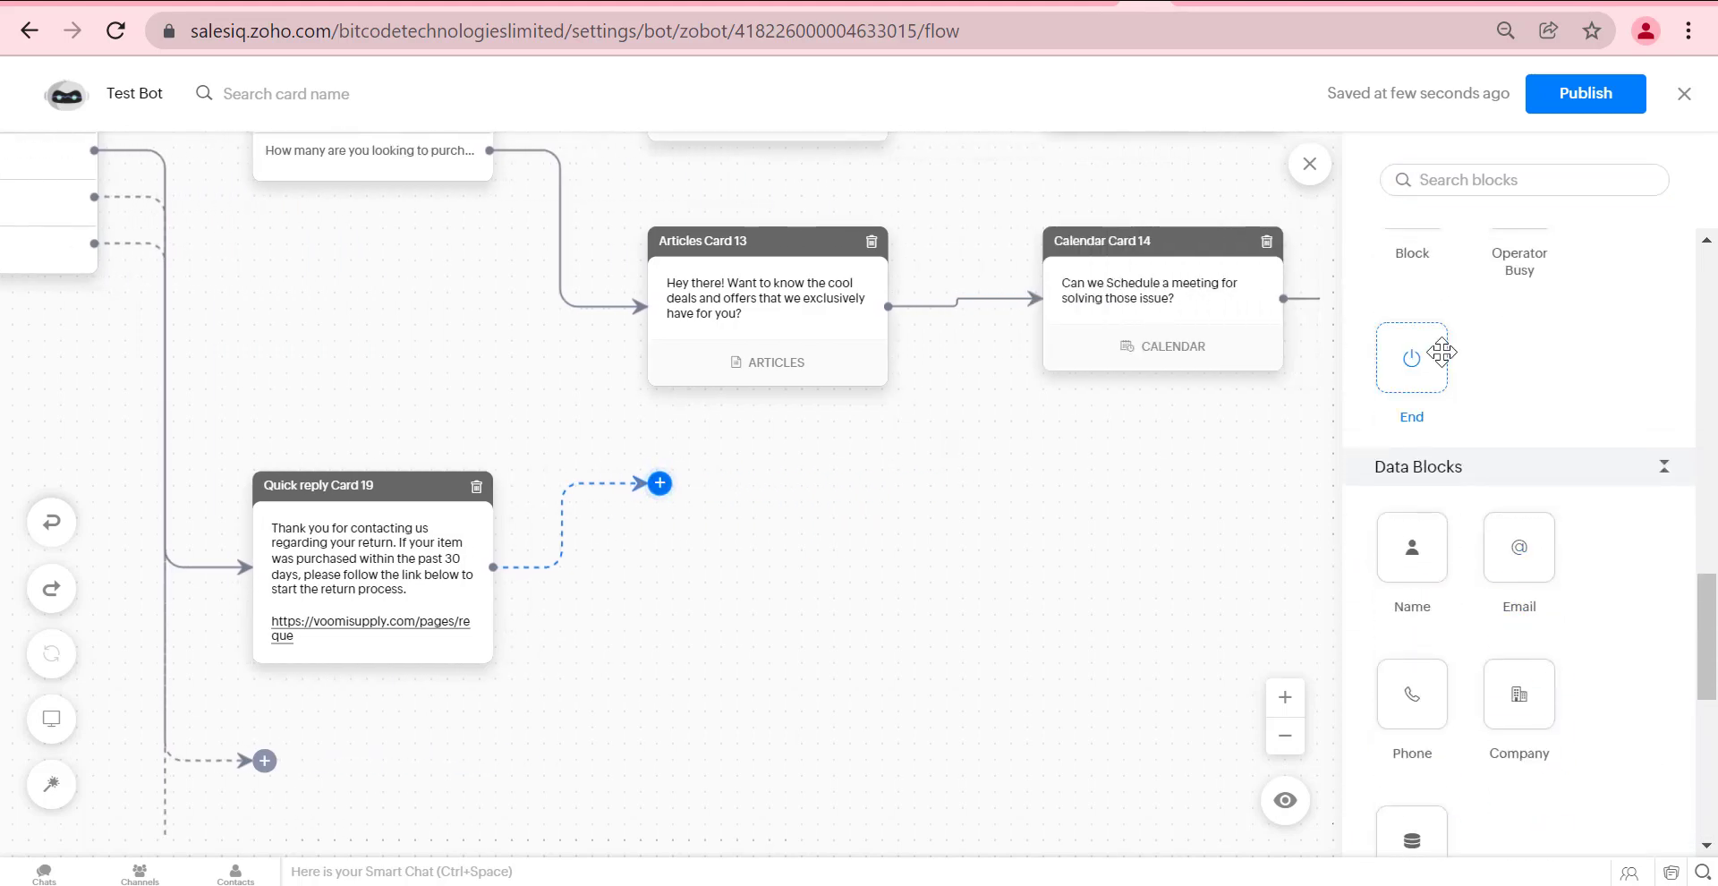
pyautogui.click(1415, 349)
pyautogui.click(1388, 814)
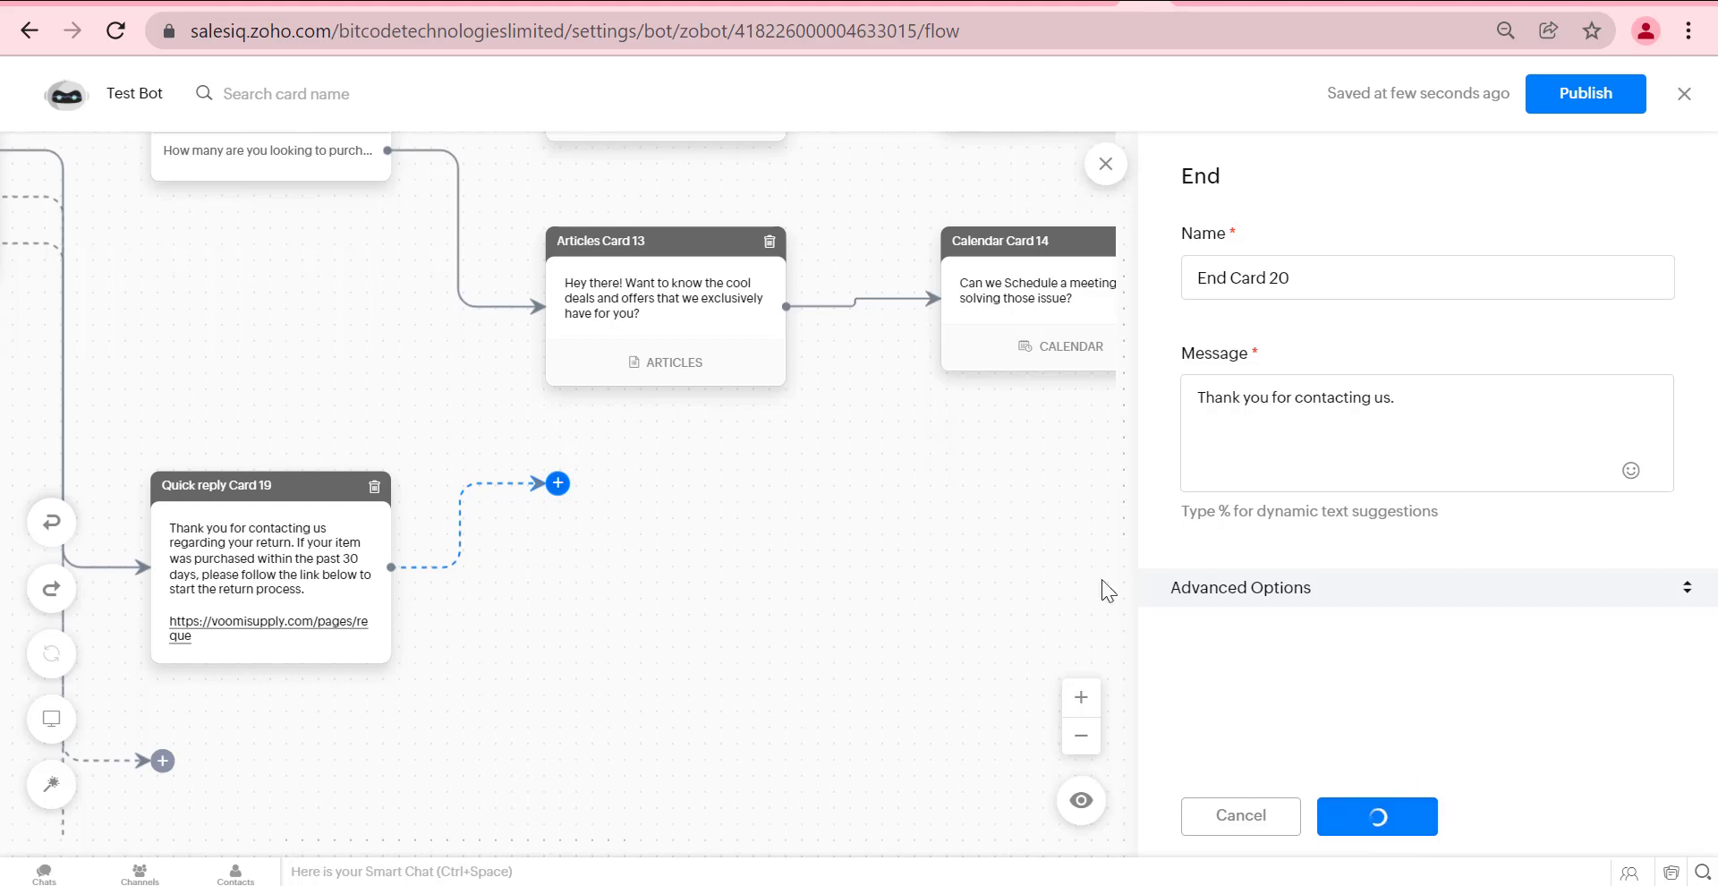
# Move the "Track my order" Quick Reply card slightly closer to its End card and close the End card's settings.
pyautogui.scroll(-3, 412, 510)
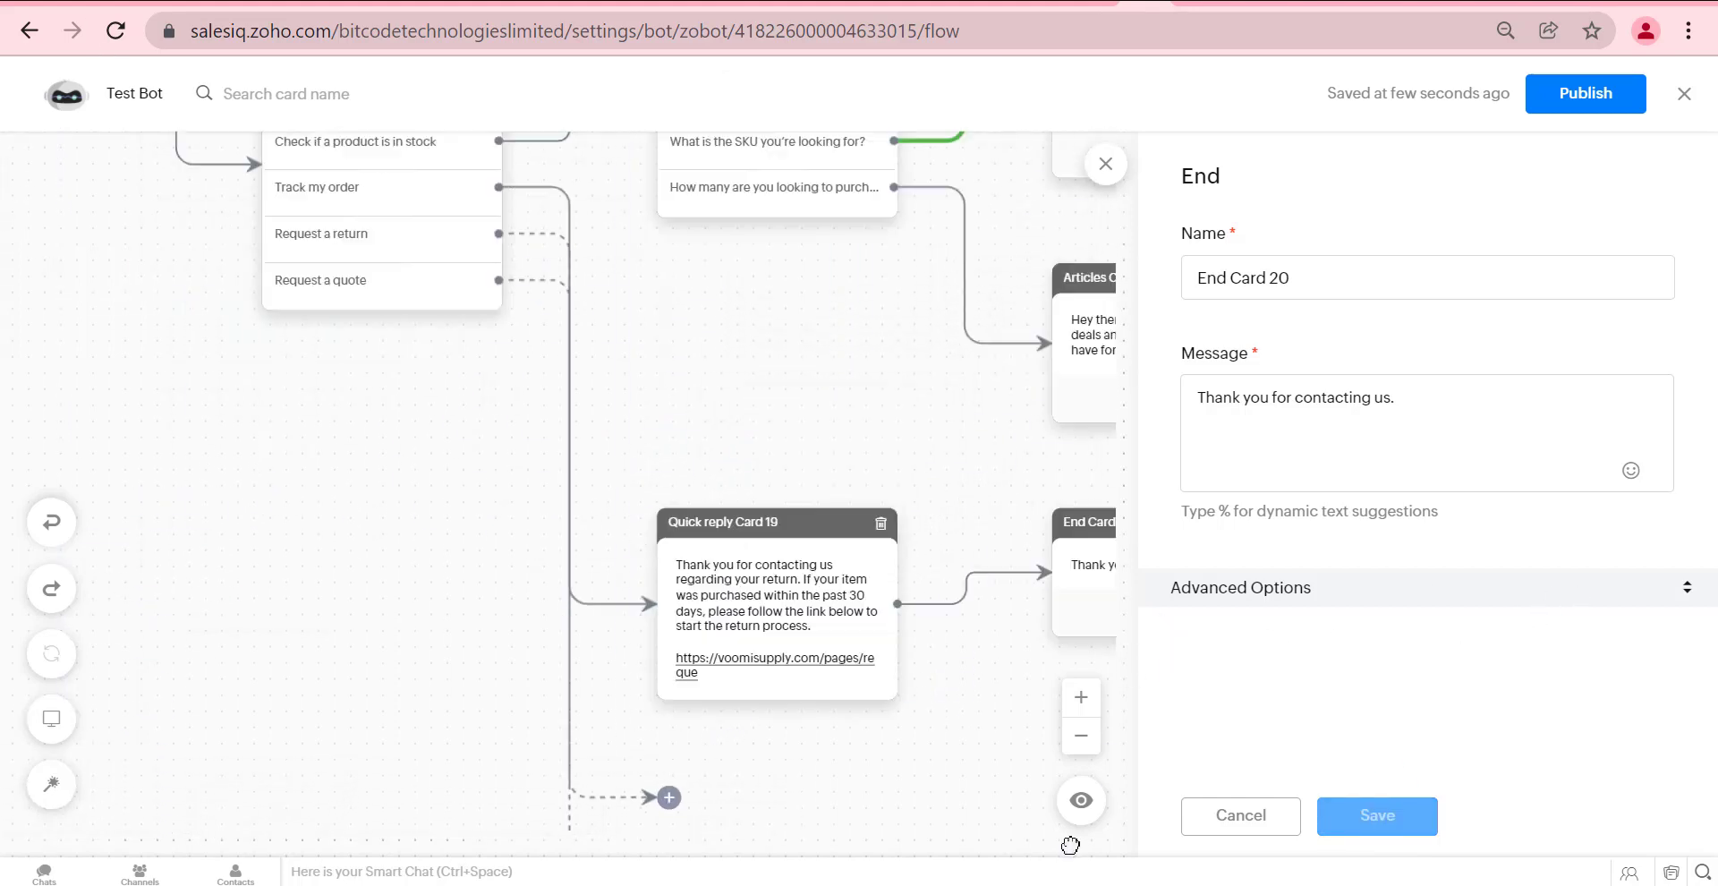
pyautogui.scroll(-2, 1001, 794)
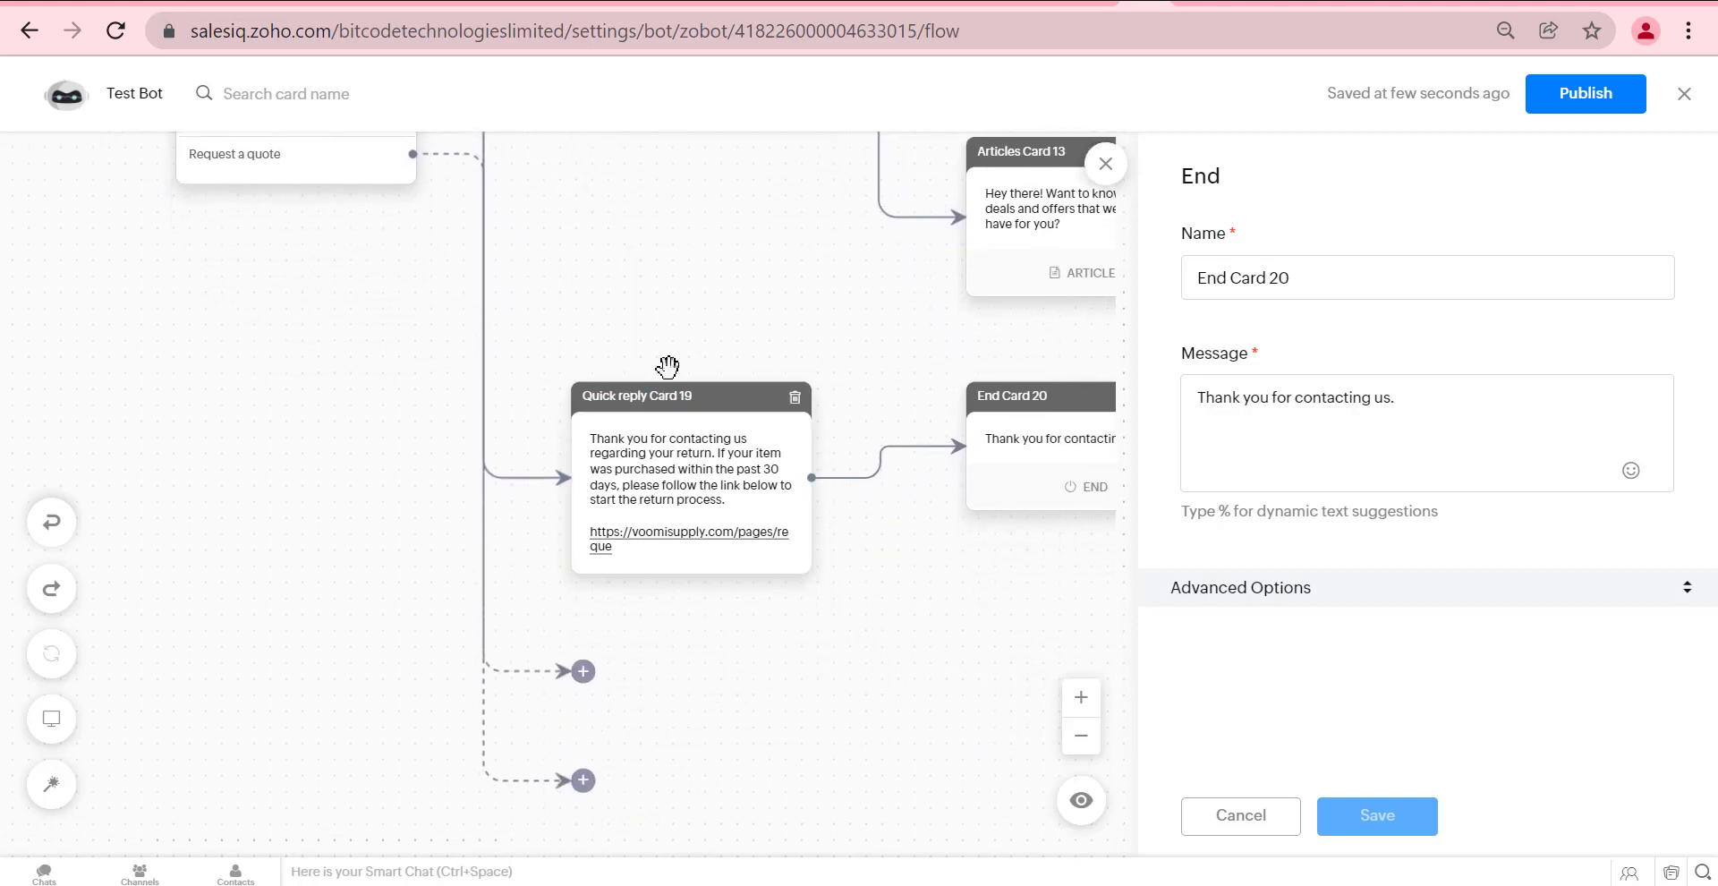
pyautogui.moveTo(671, 403); pyautogui.dragTo(723, 430)
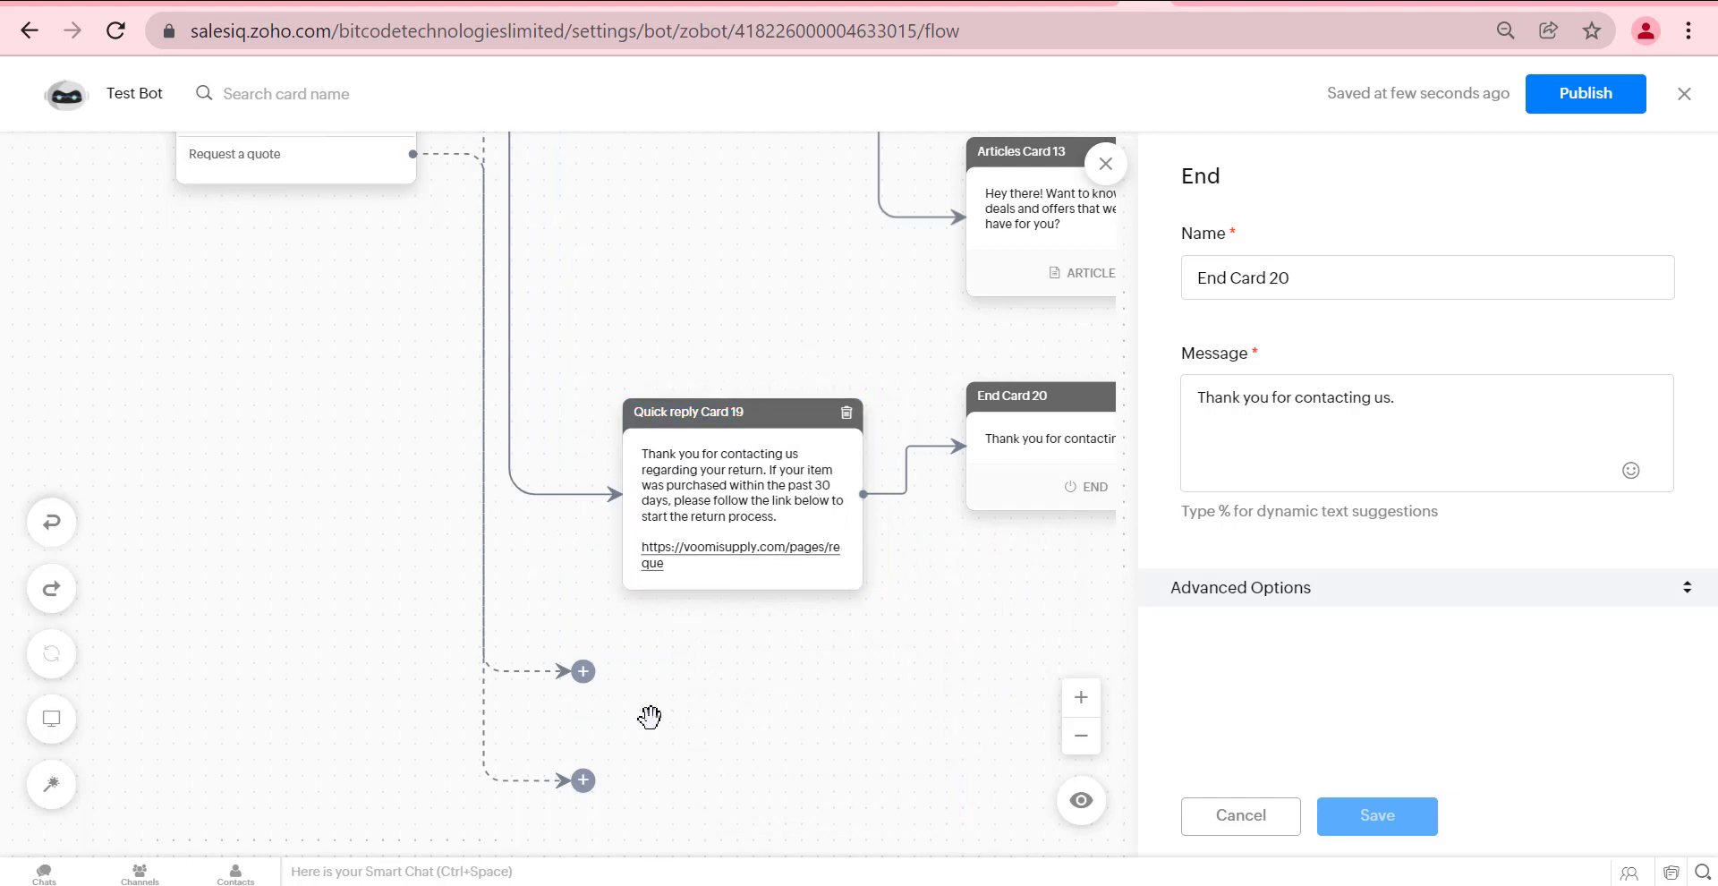
pyautogui.scroll(3, 577, 433)
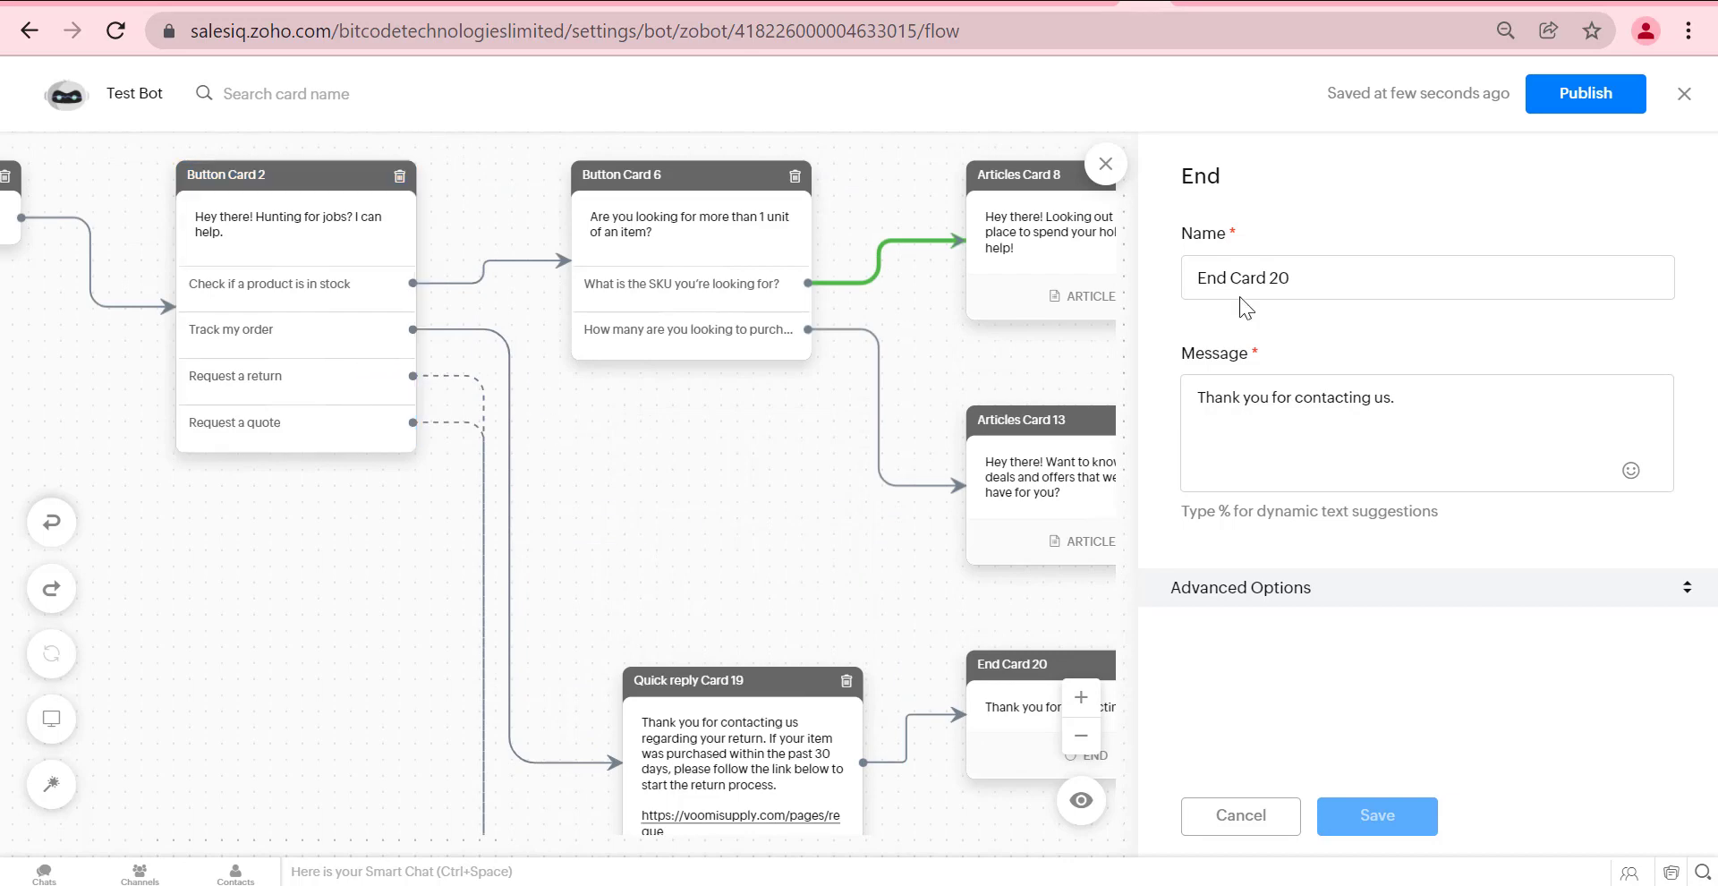
pyautogui.click(1106, 164)
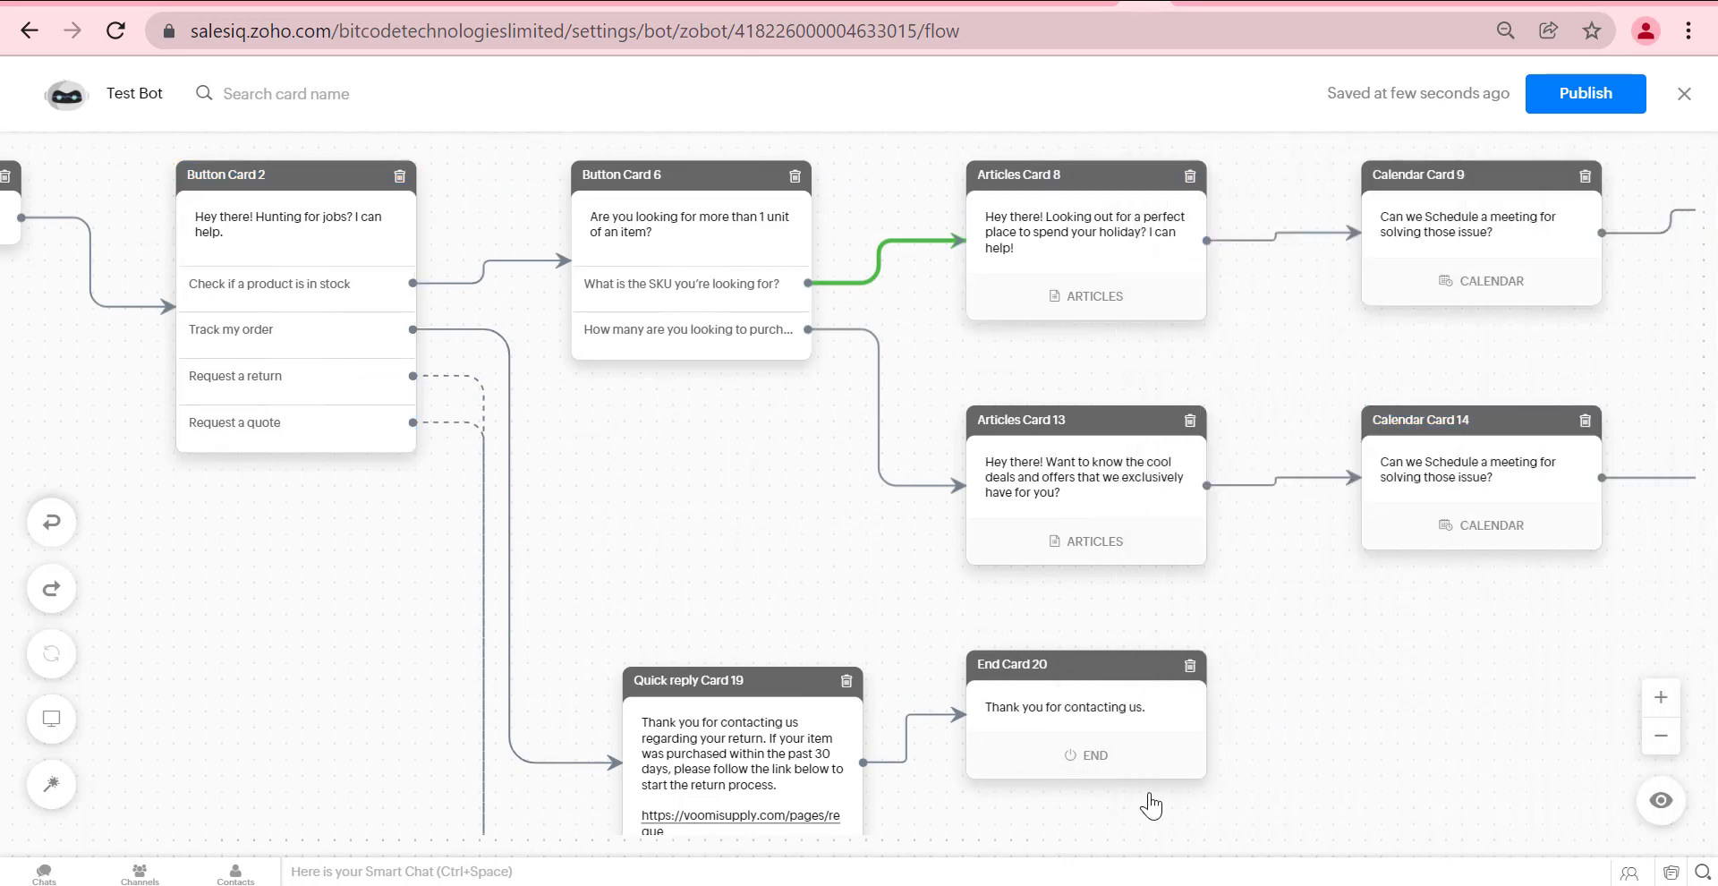
pyautogui.scroll(-5, 982, 748)
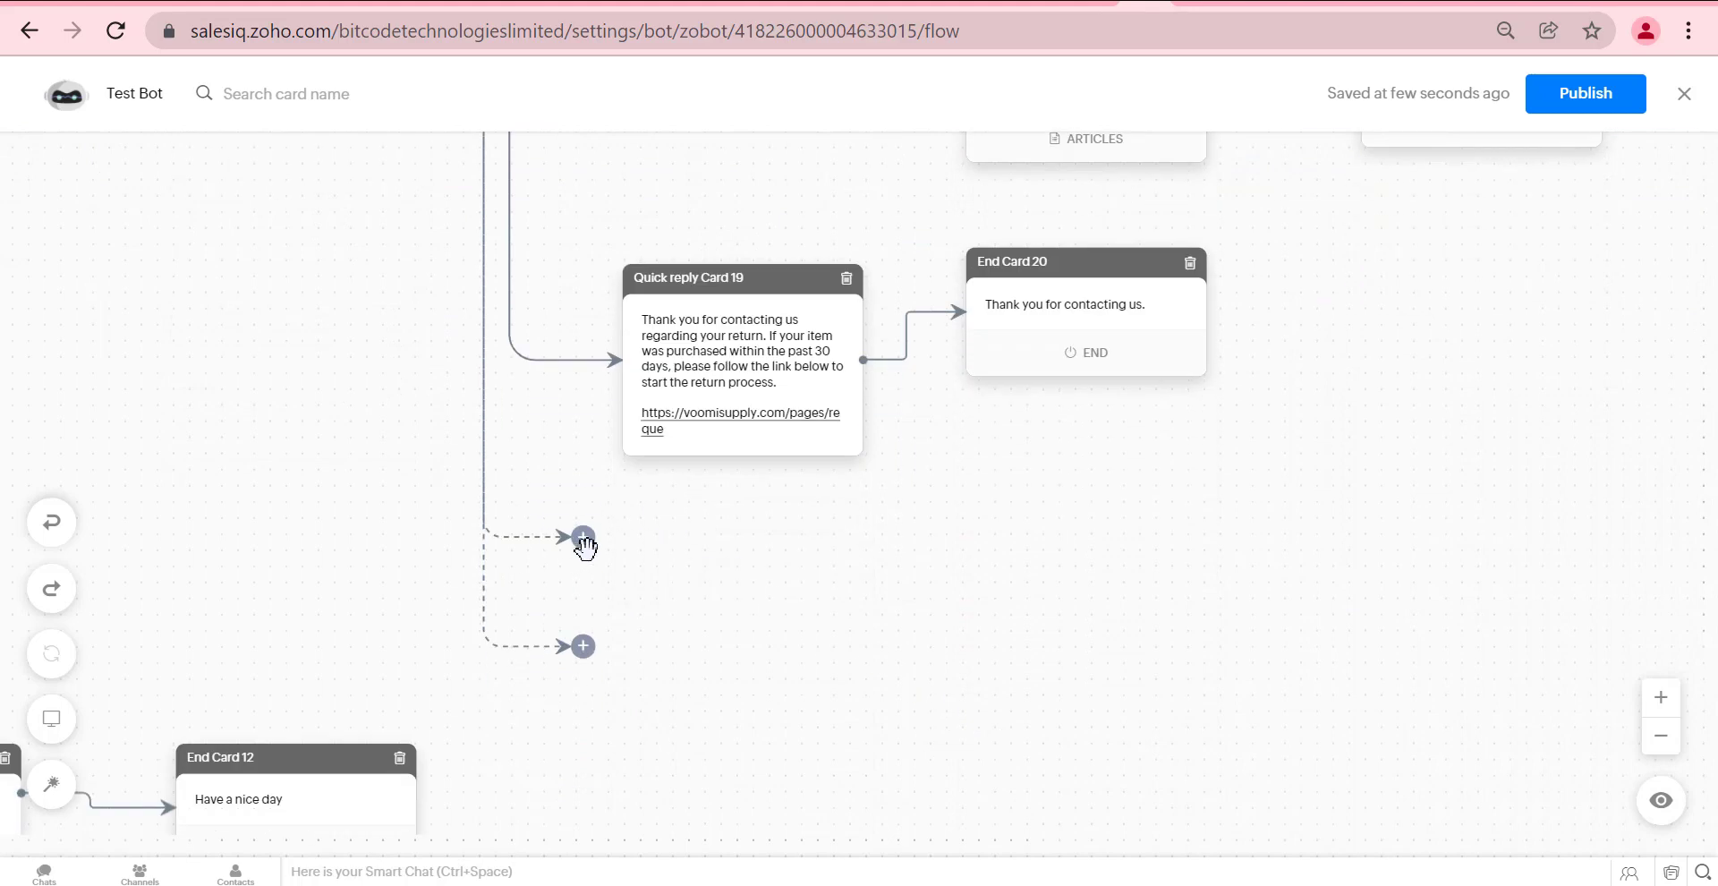
pyautogui.click(583, 537)
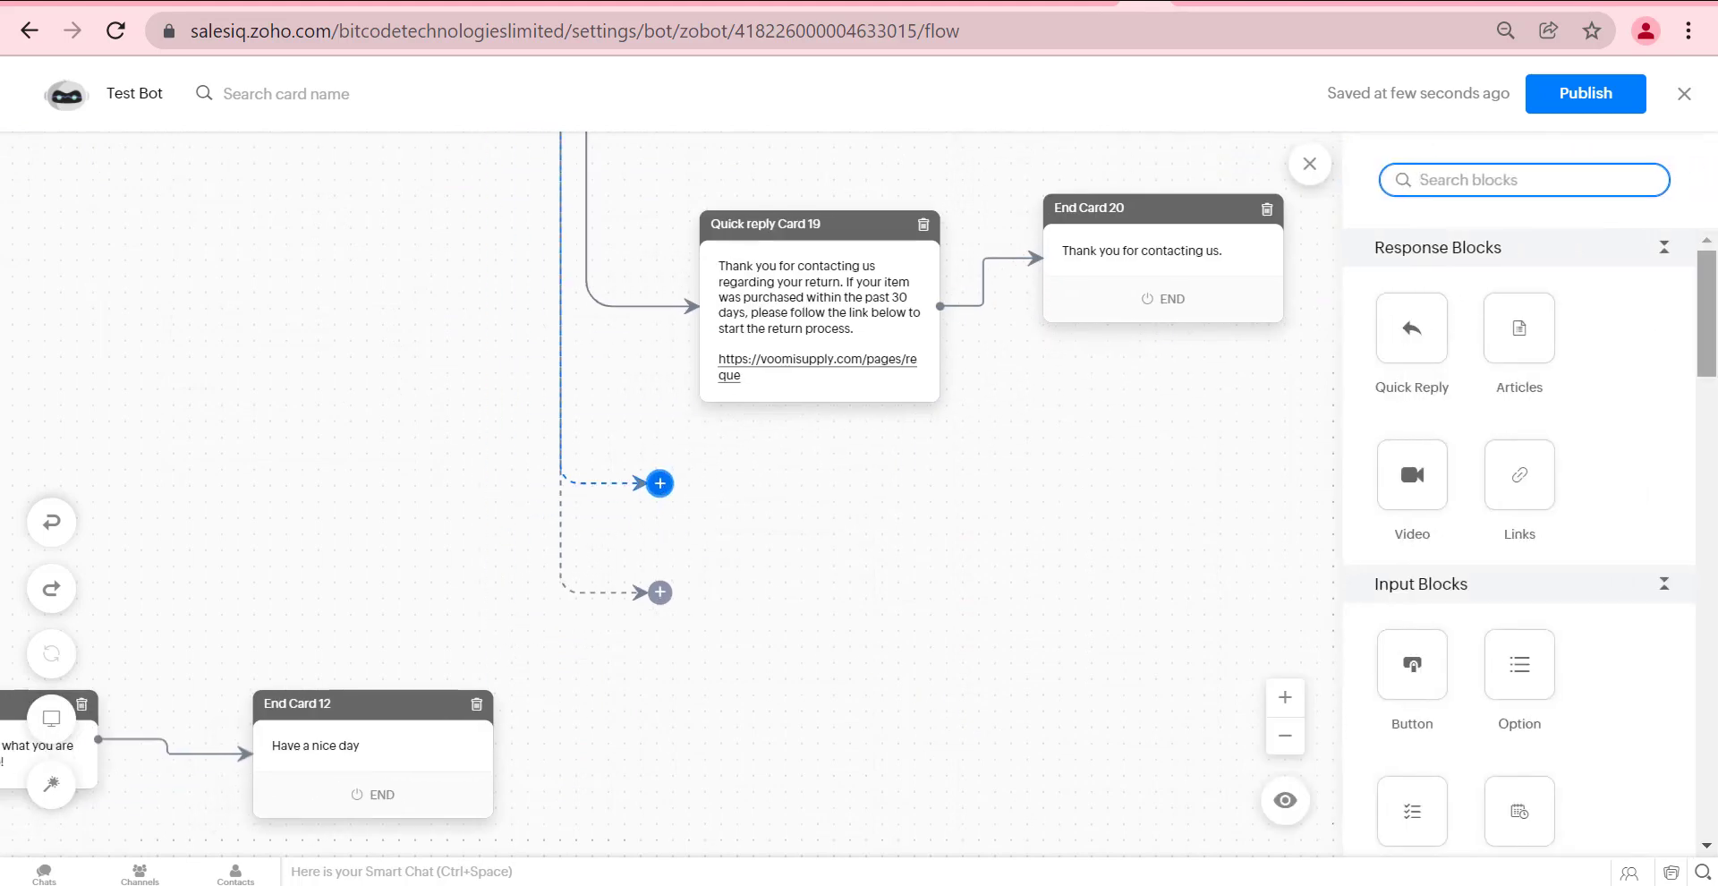
pyautogui.click(1432, 358)
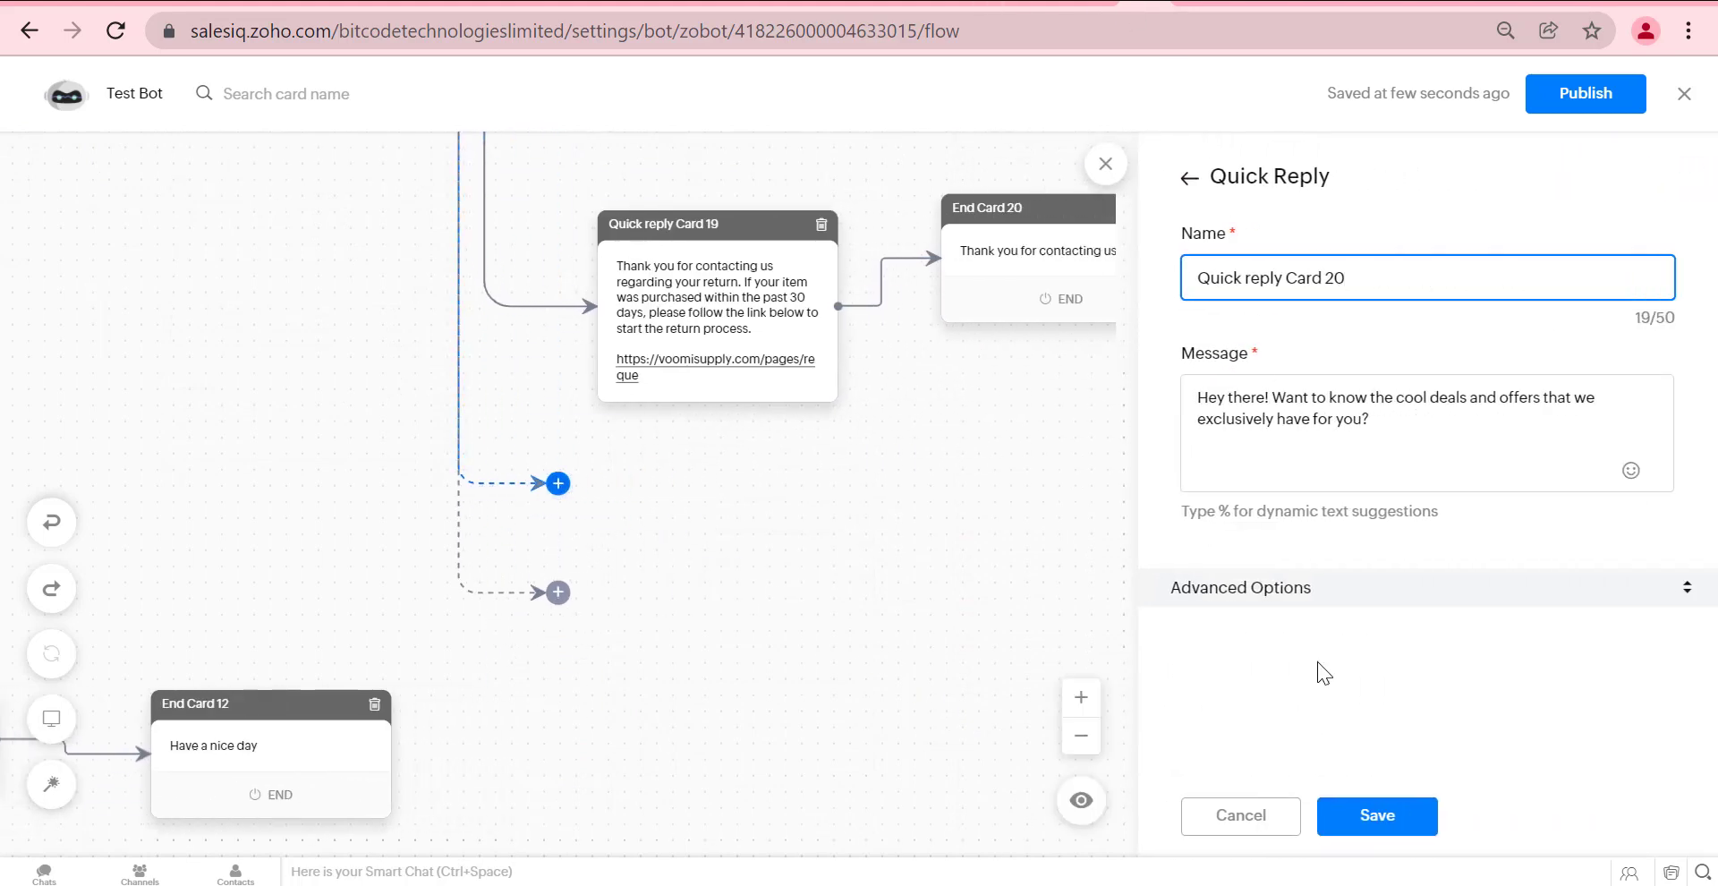
pyautogui.moveTo(835, 654); pyautogui.dragTo(835, 545)
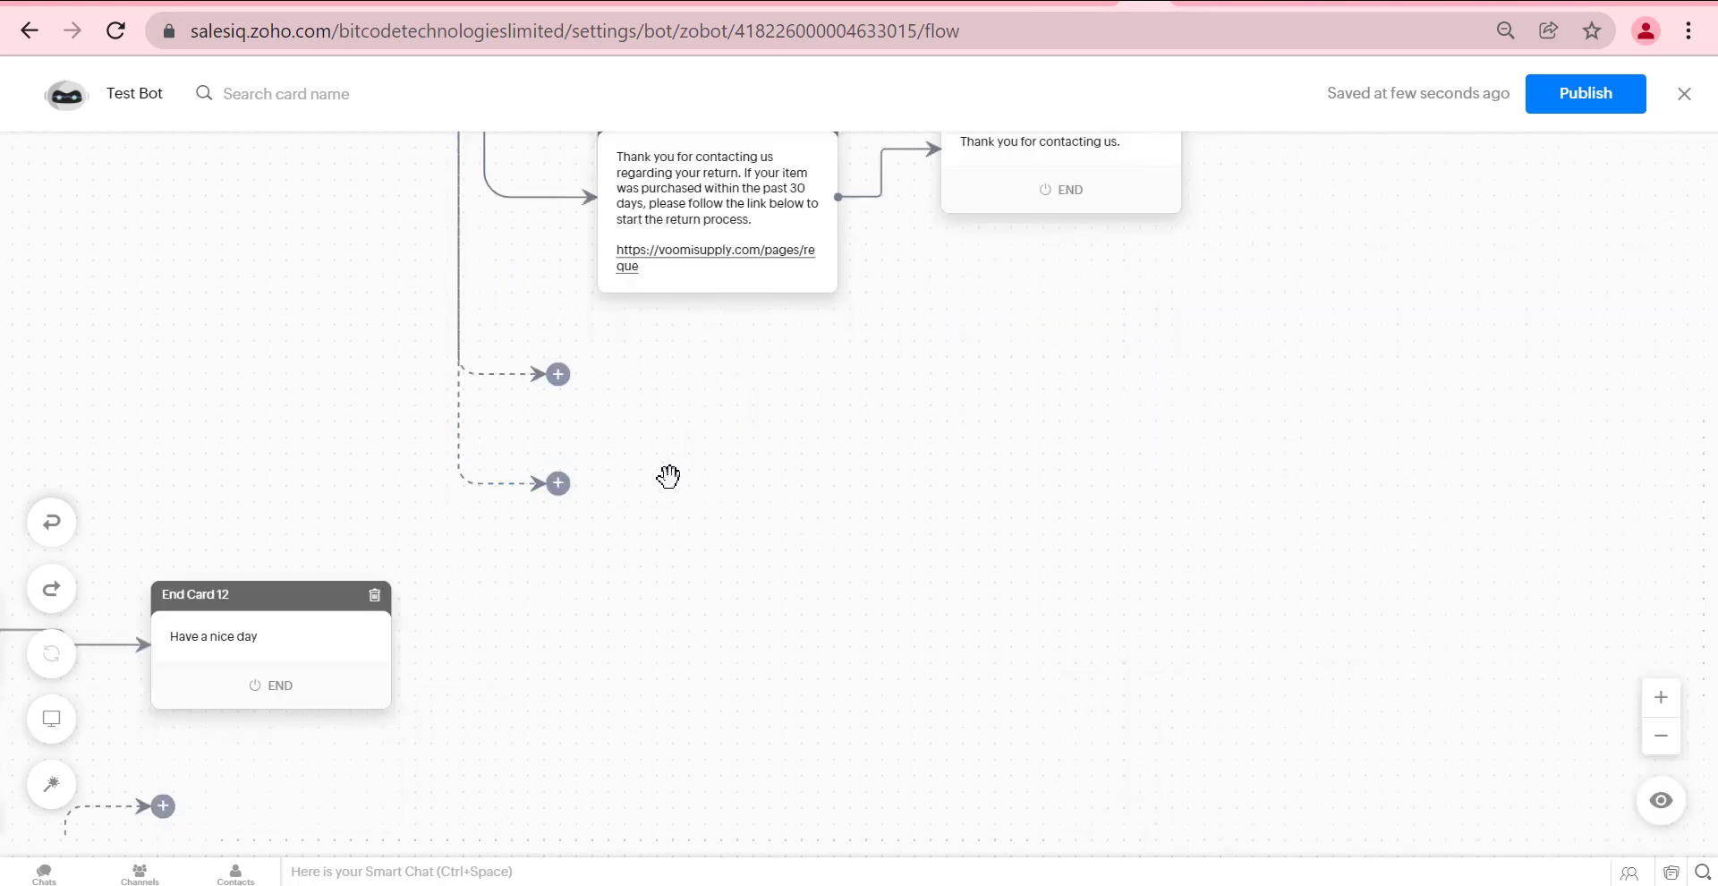
pyautogui.click(557, 484)
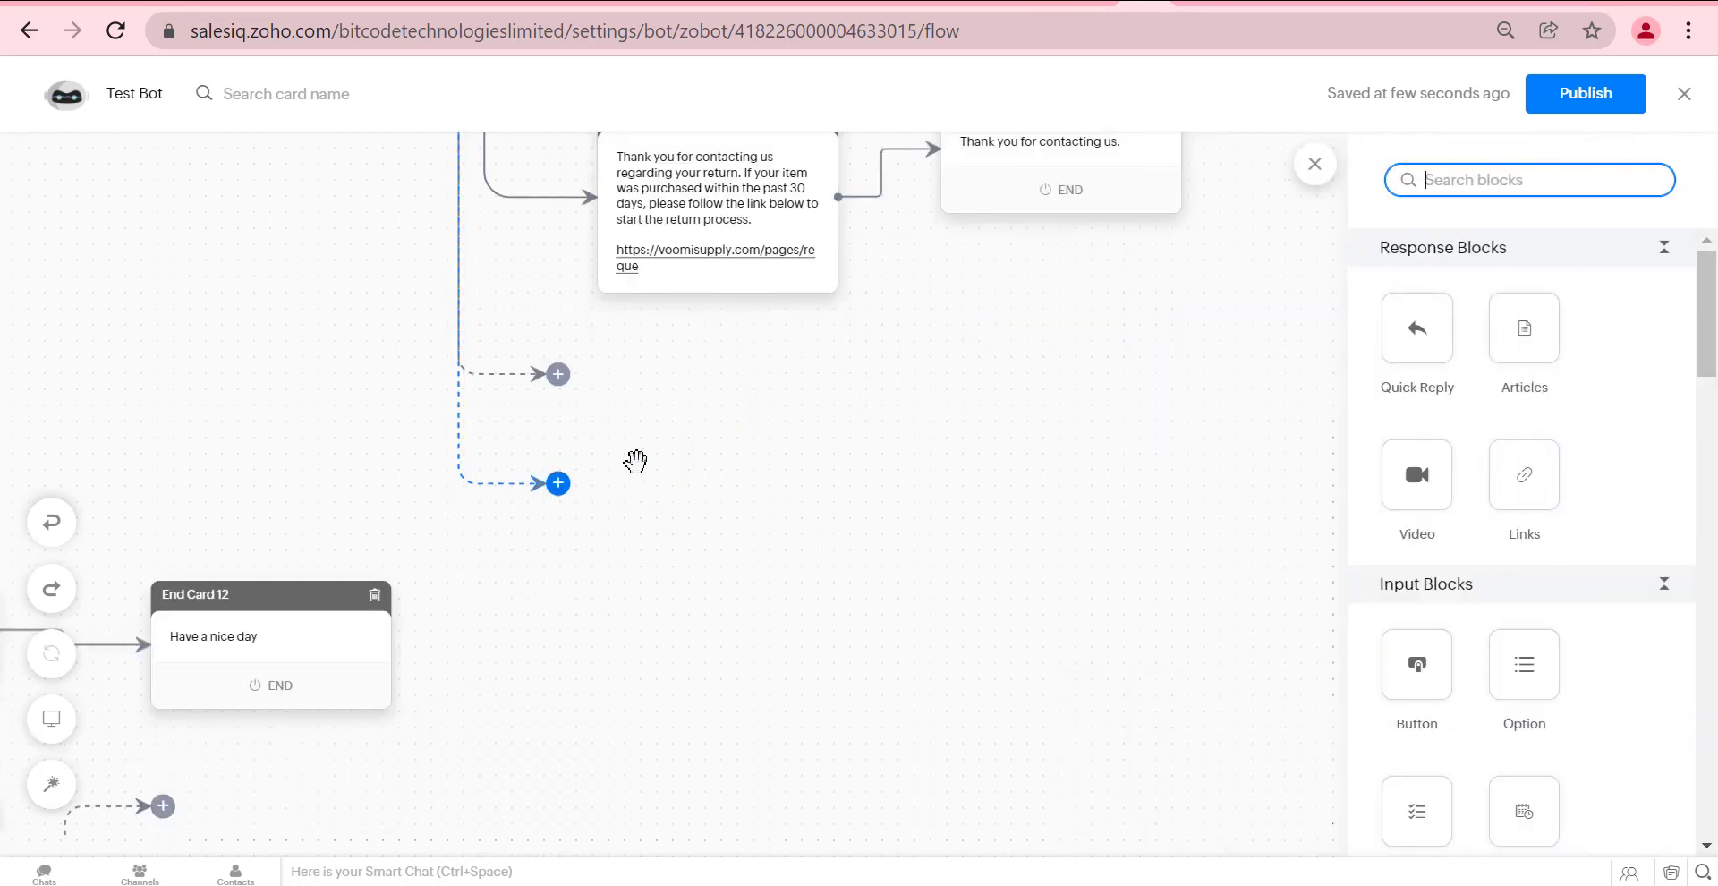
pyautogui.click(1412, 339)
pyautogui.hotkey('ctrl', 'a')
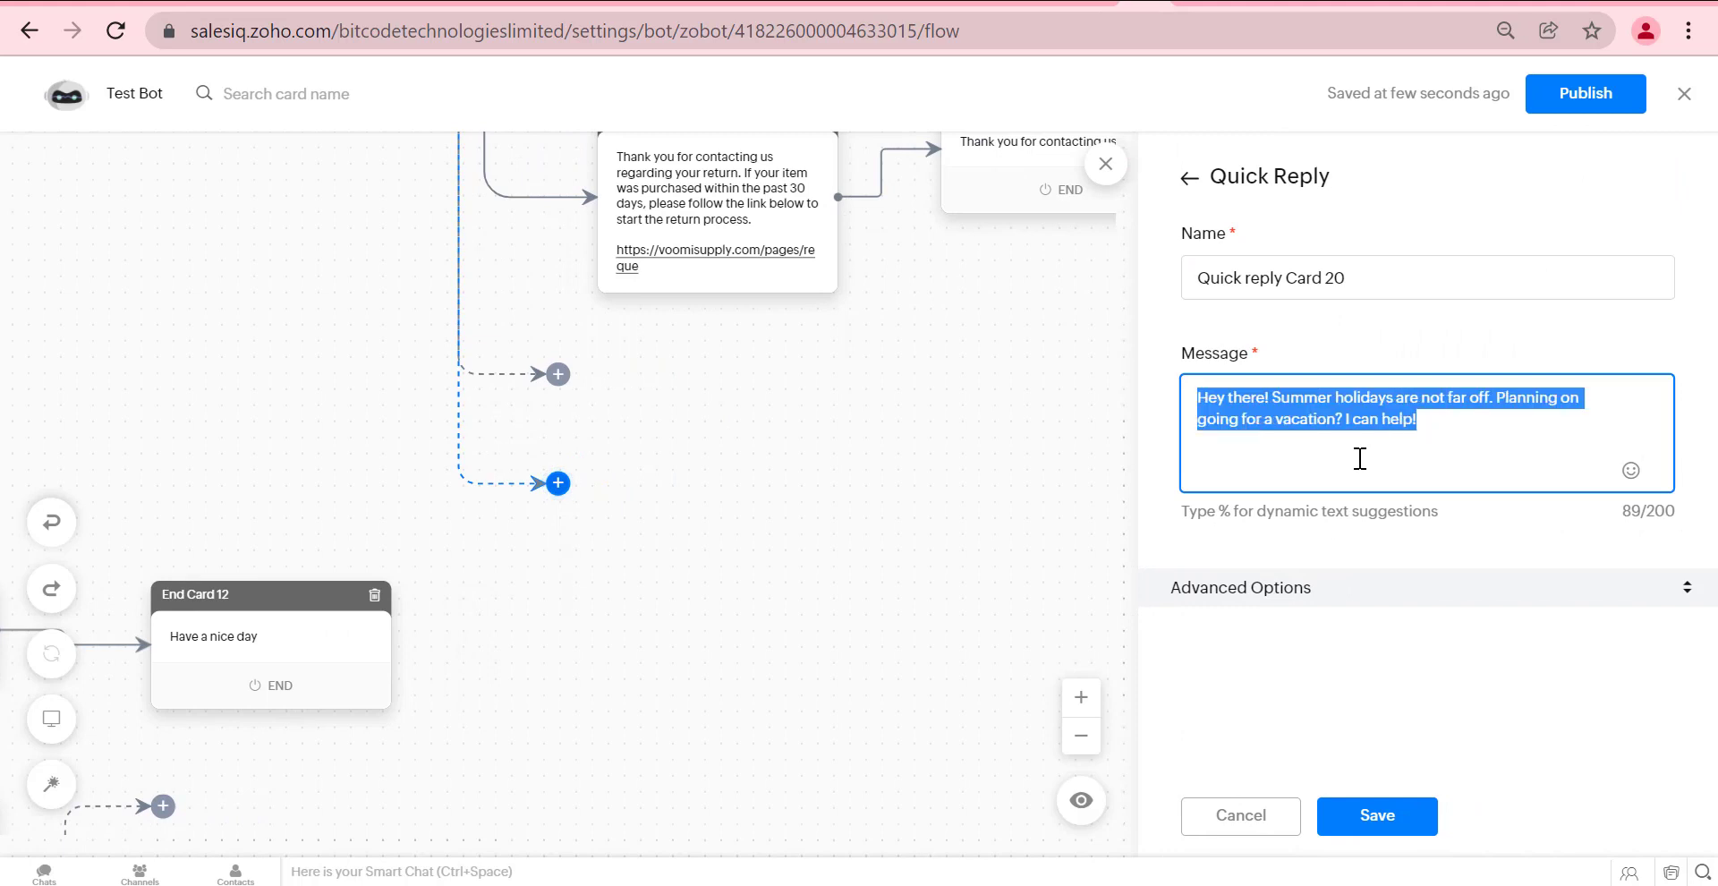
pyautogui.hotkey('ctrl', 'v')
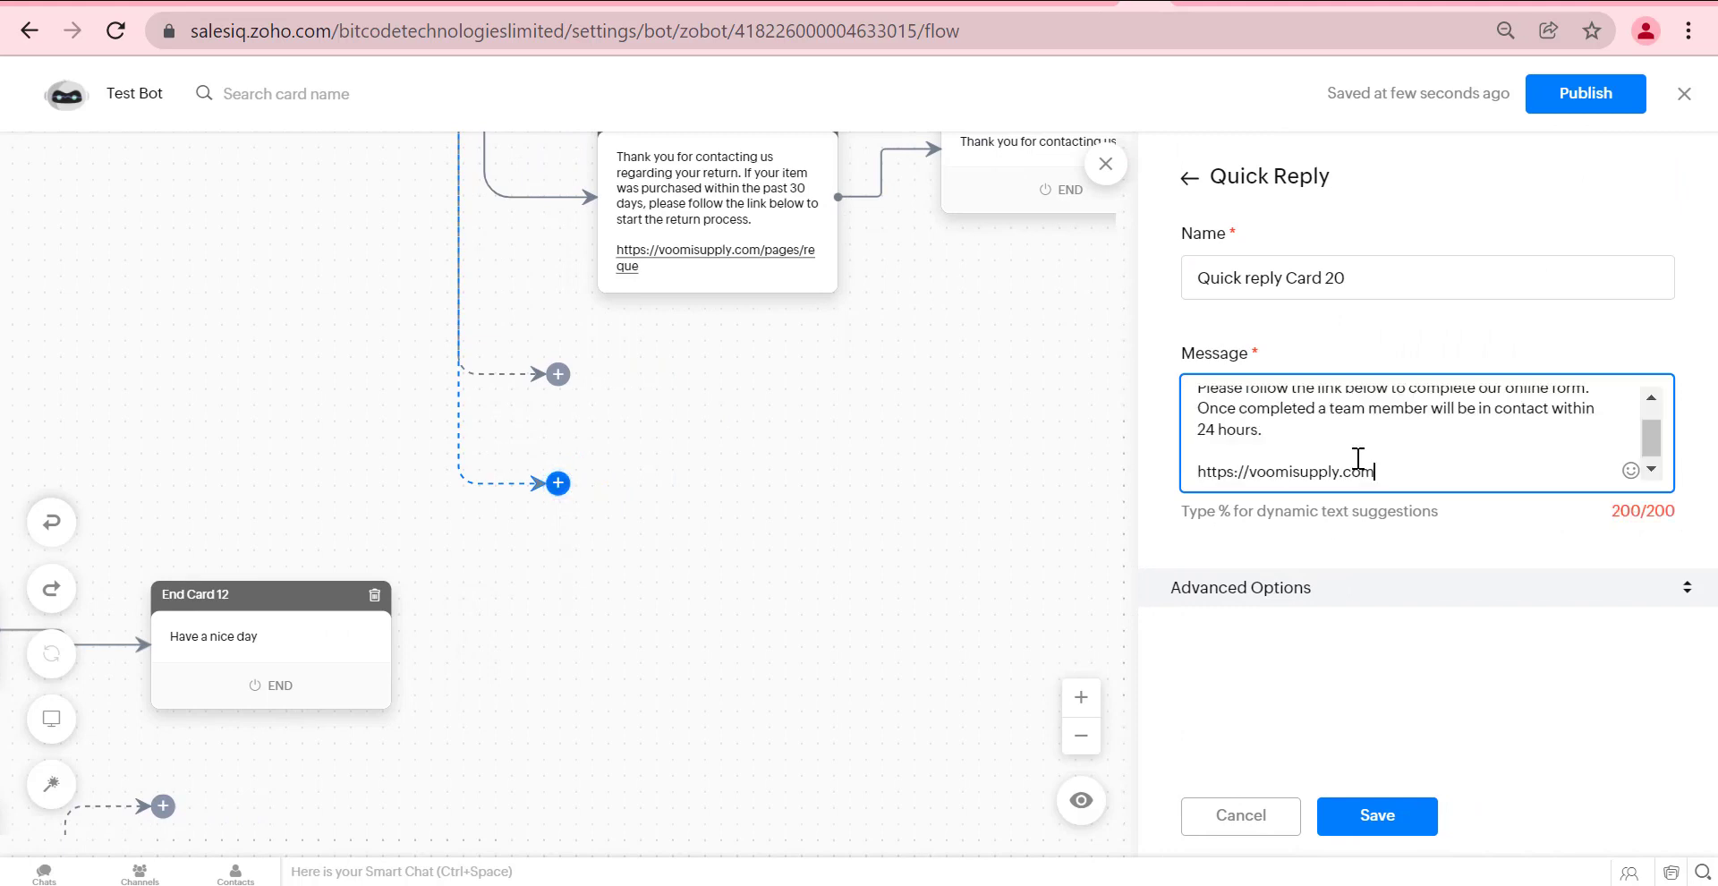
pyautogui.click(1379, 819)
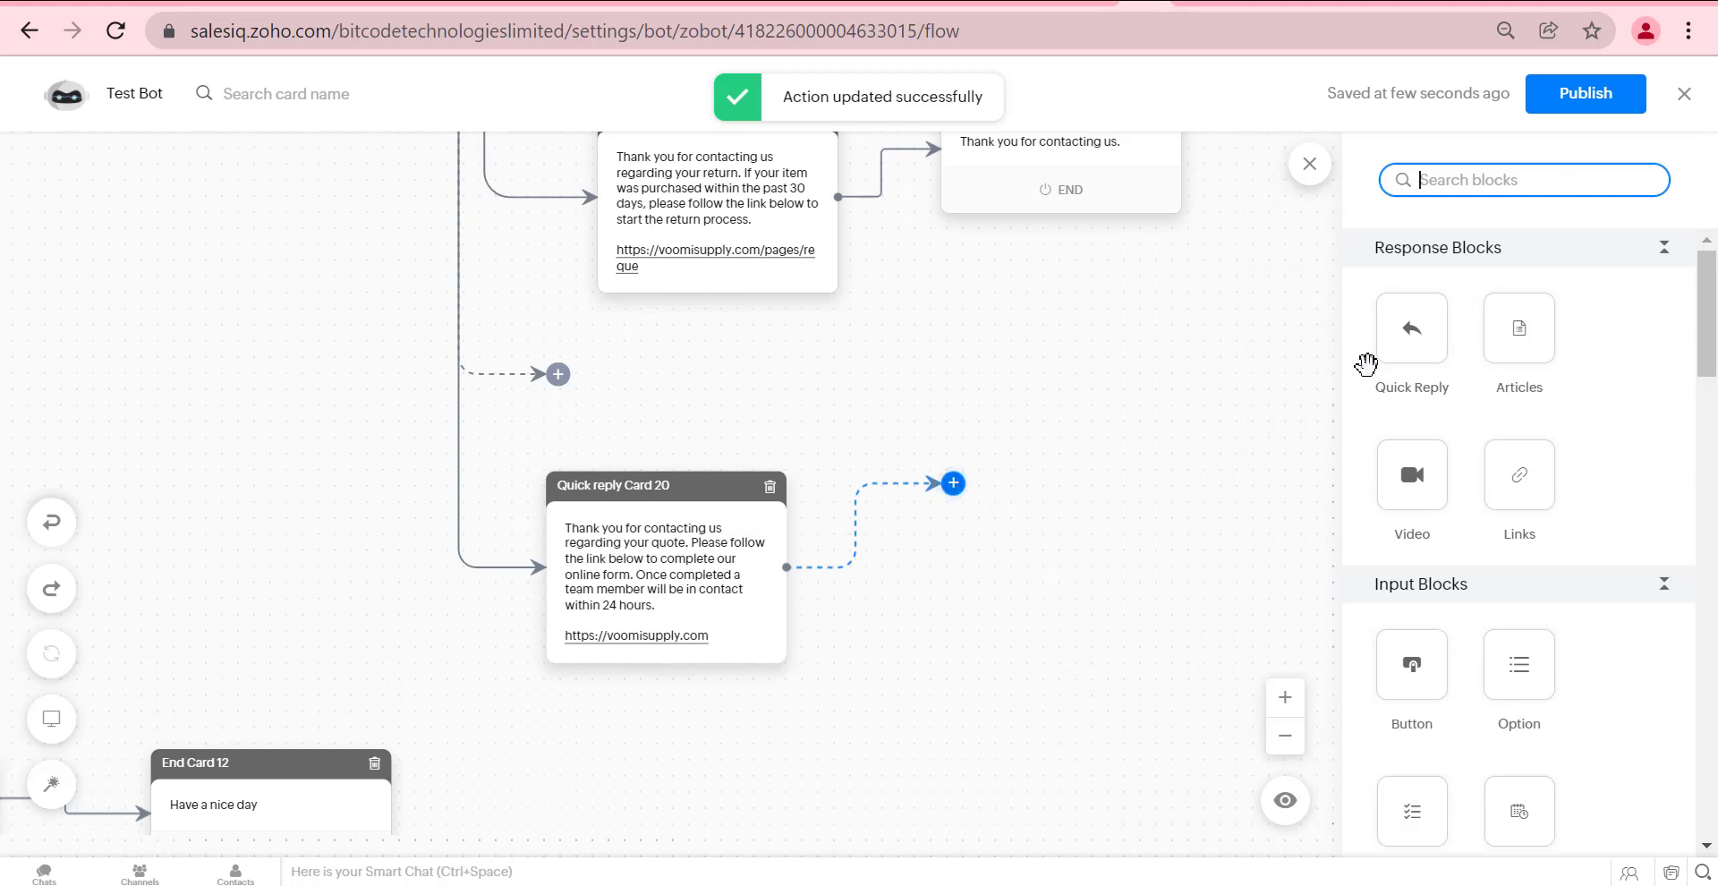
# Add an End card after the "Request a quote" Quick Reply card and save it with the default message "Have a nice day".
pyautogui.scroll(-7, 1401, 684)
pyautogui.scroll(-8, 1400, 680)
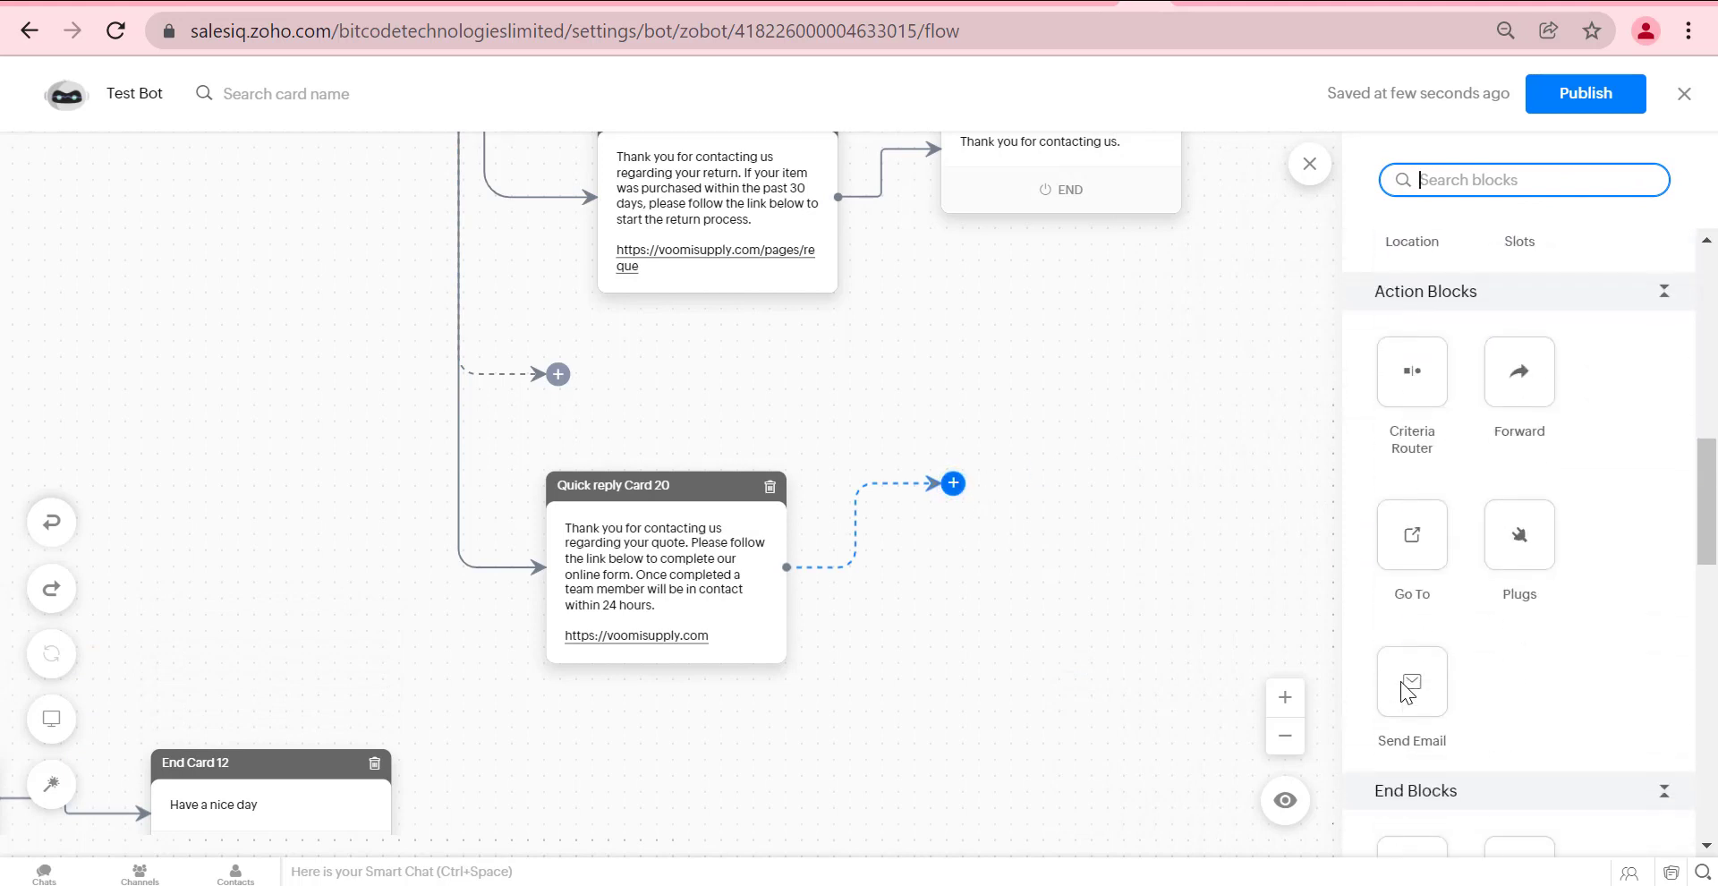
pyautogui.click(1412, 643)
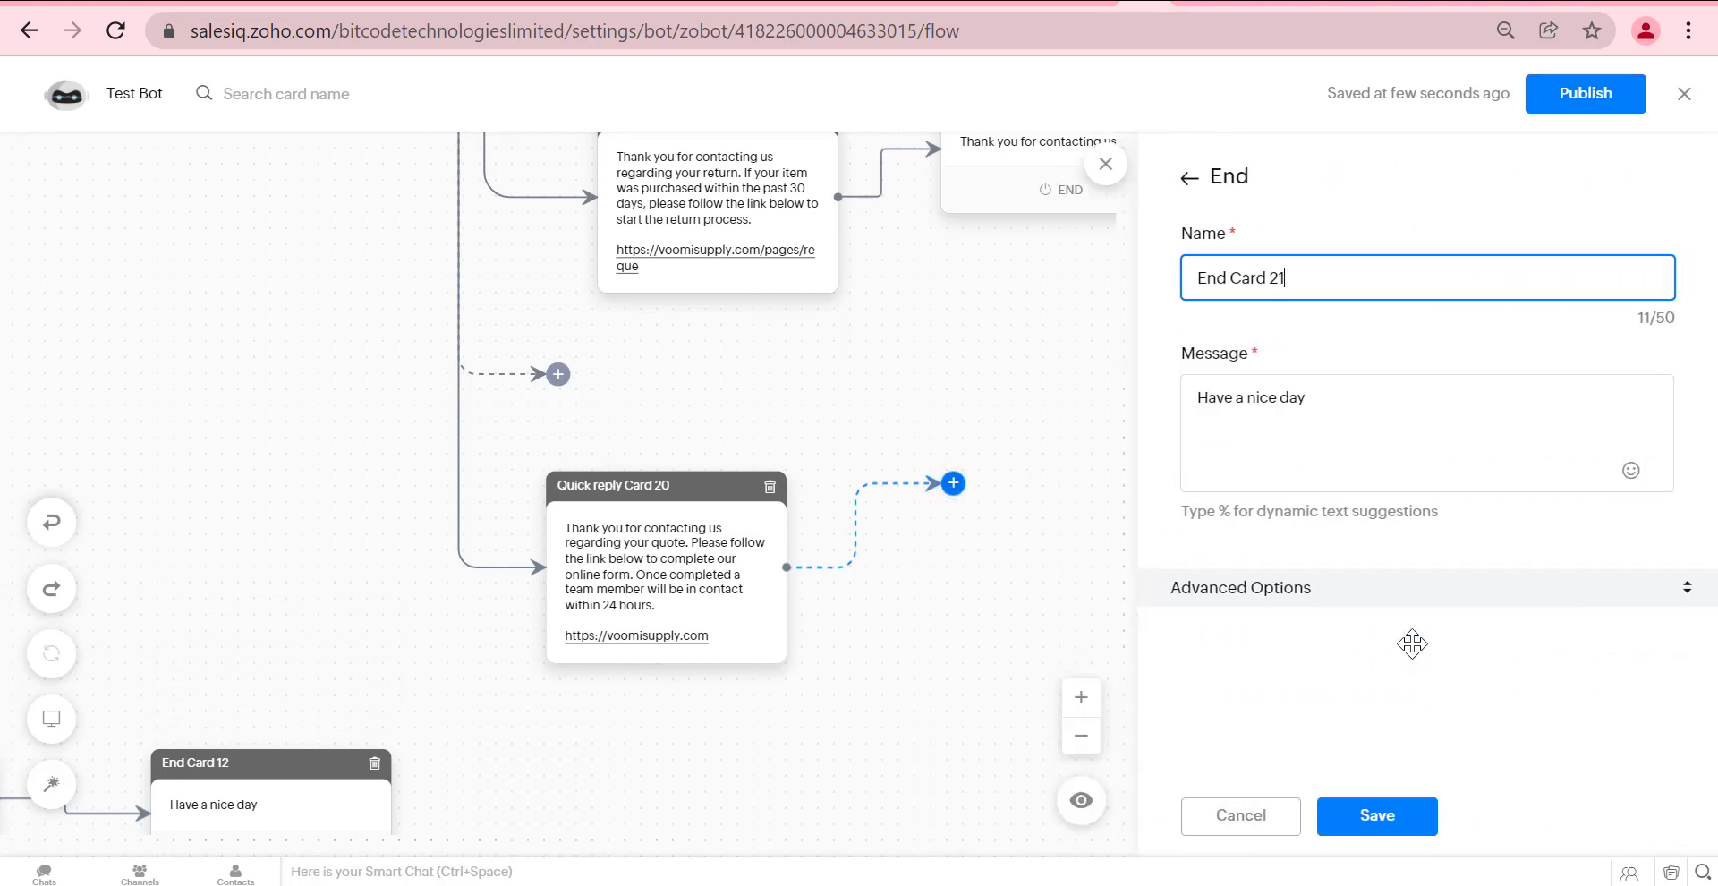
pyautogui.click(1404, 815)
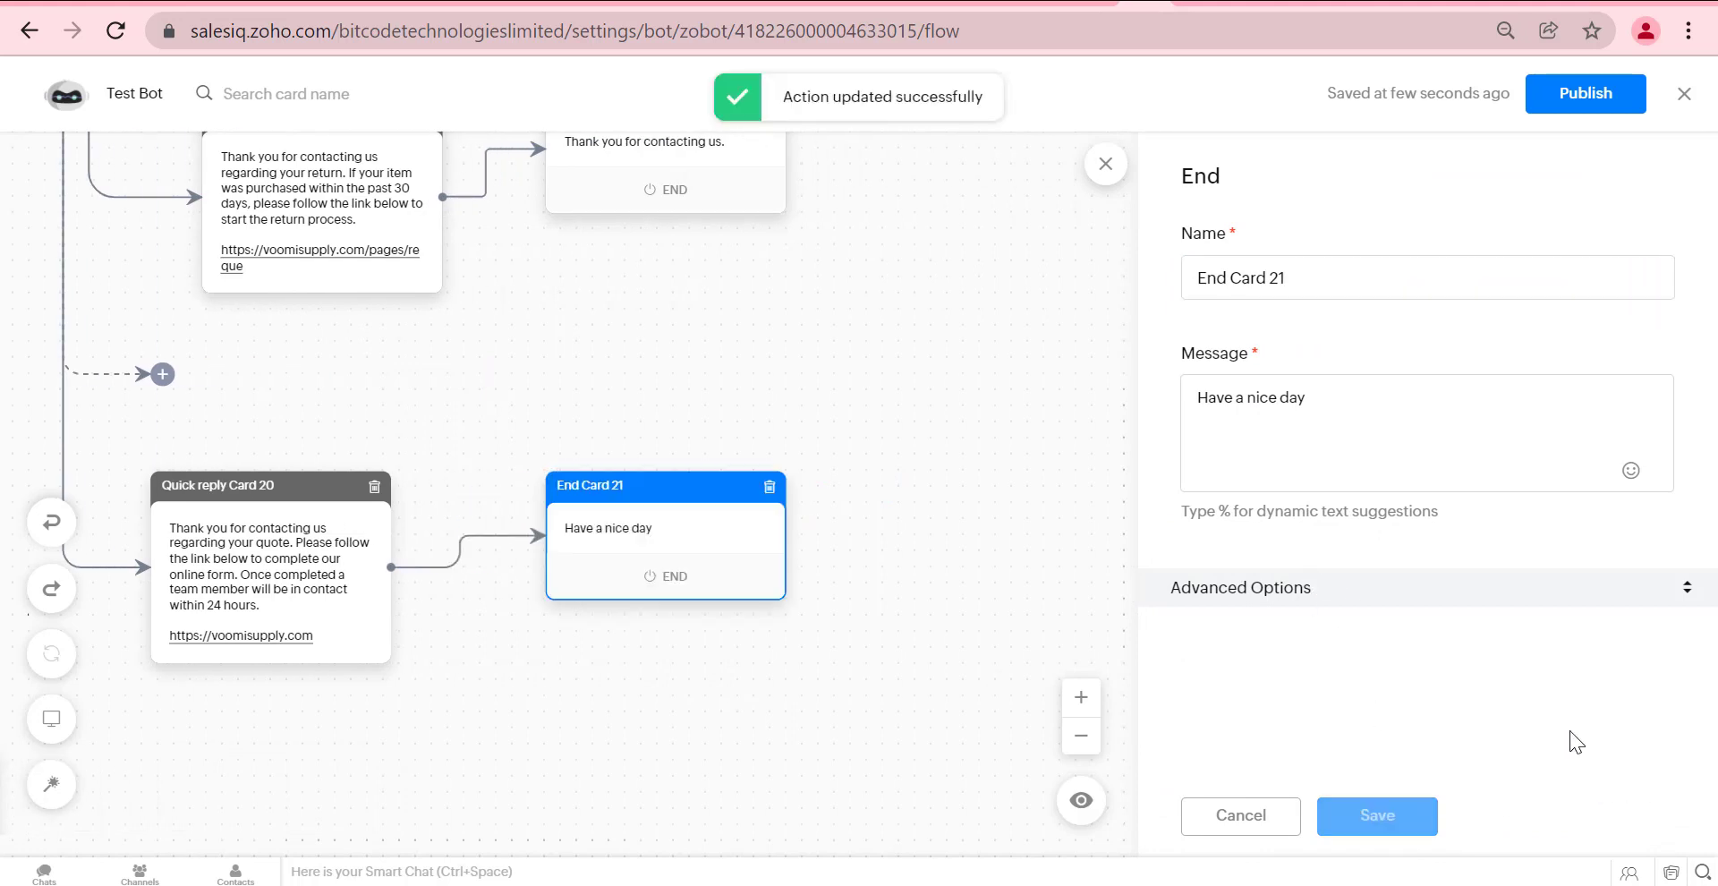
pyautogui.moveTo(874, 625); pyautogui.dragTo(1109, 726)
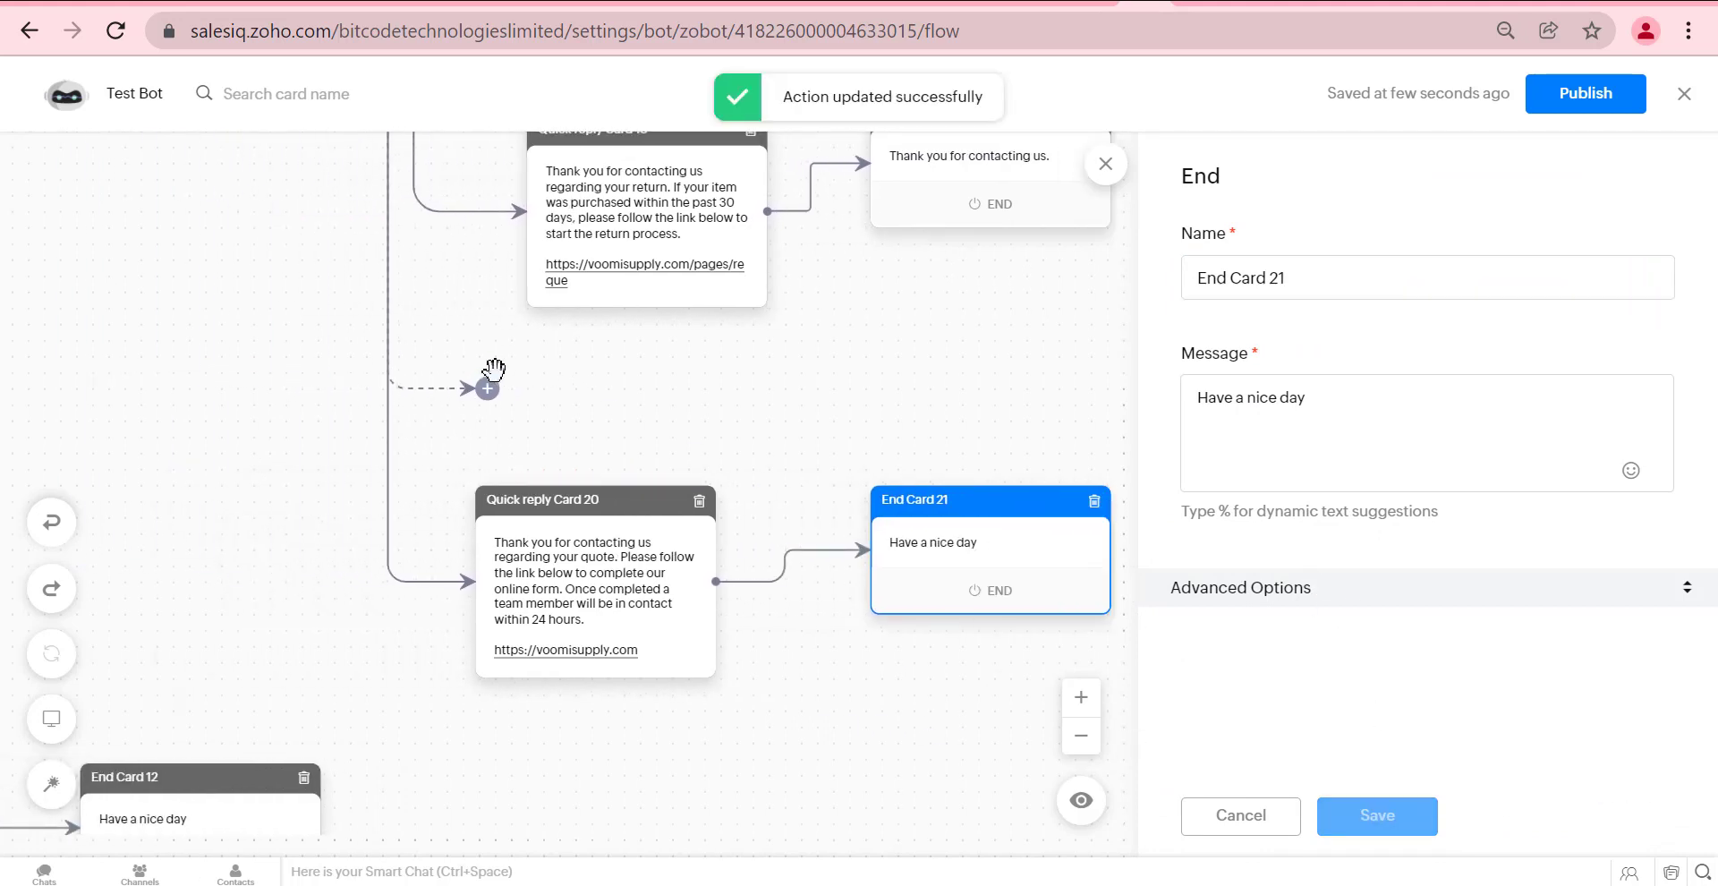
pyautogui.click(664, 184)
pyautogui.click(1388, 475)
pyautogui.hotkey('ctrl', 'a')
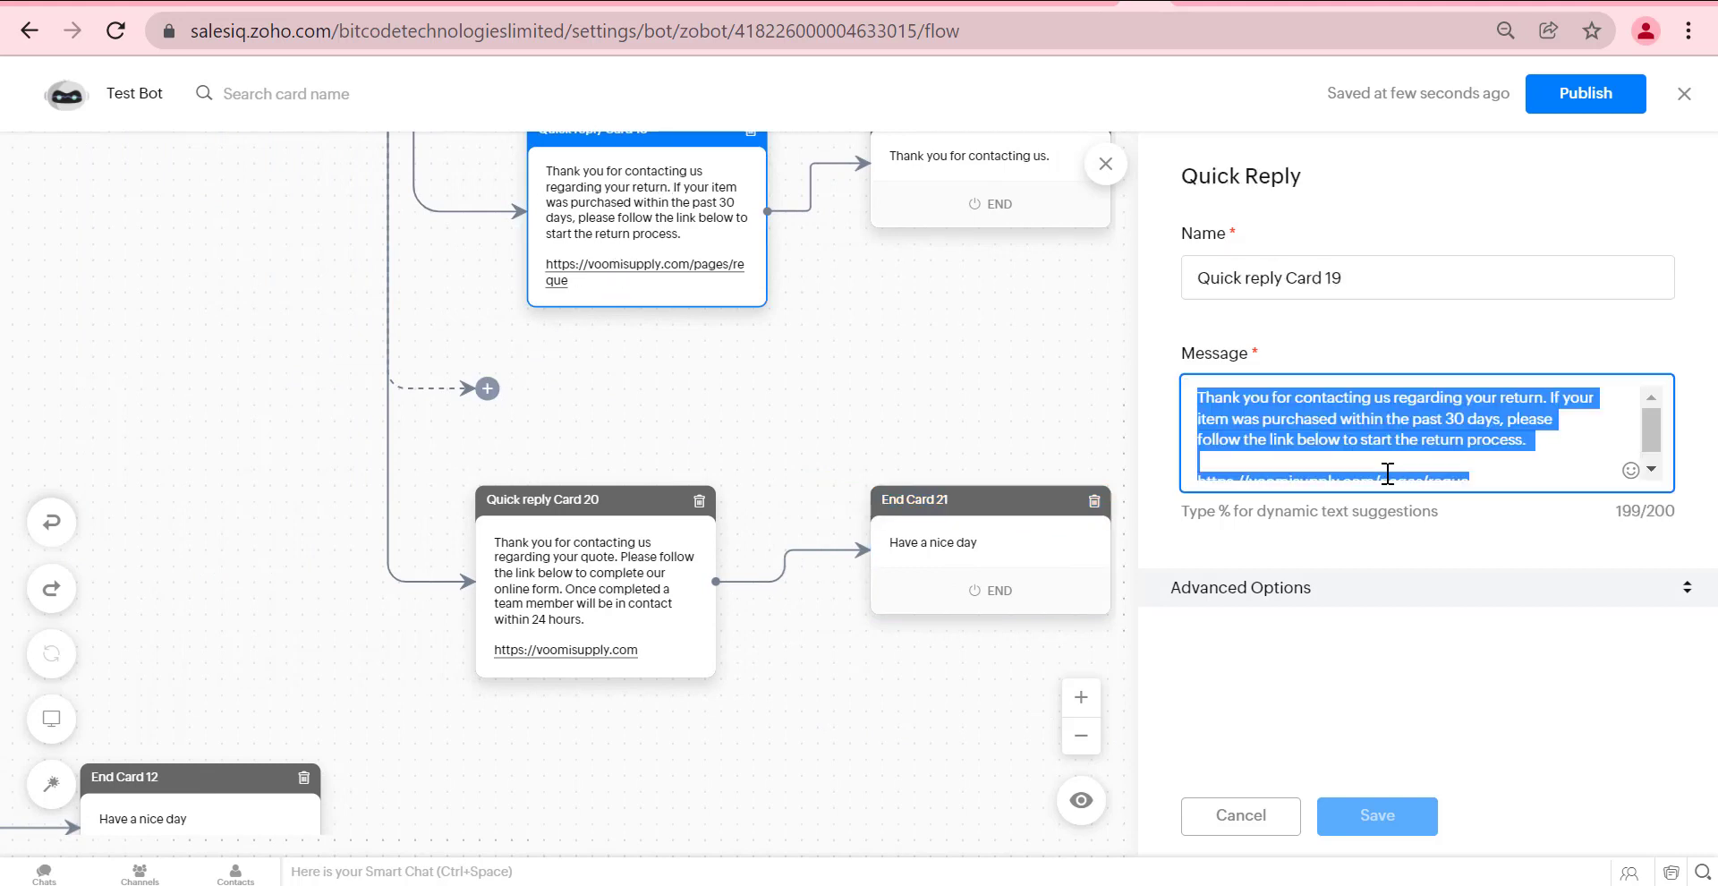
pyautogui.write('Thank you for contacting us regarding your quote. Please follow the link below to complete our online form. Once completed a team member will be in contact within 24 hours.  https://voomisupply.com')
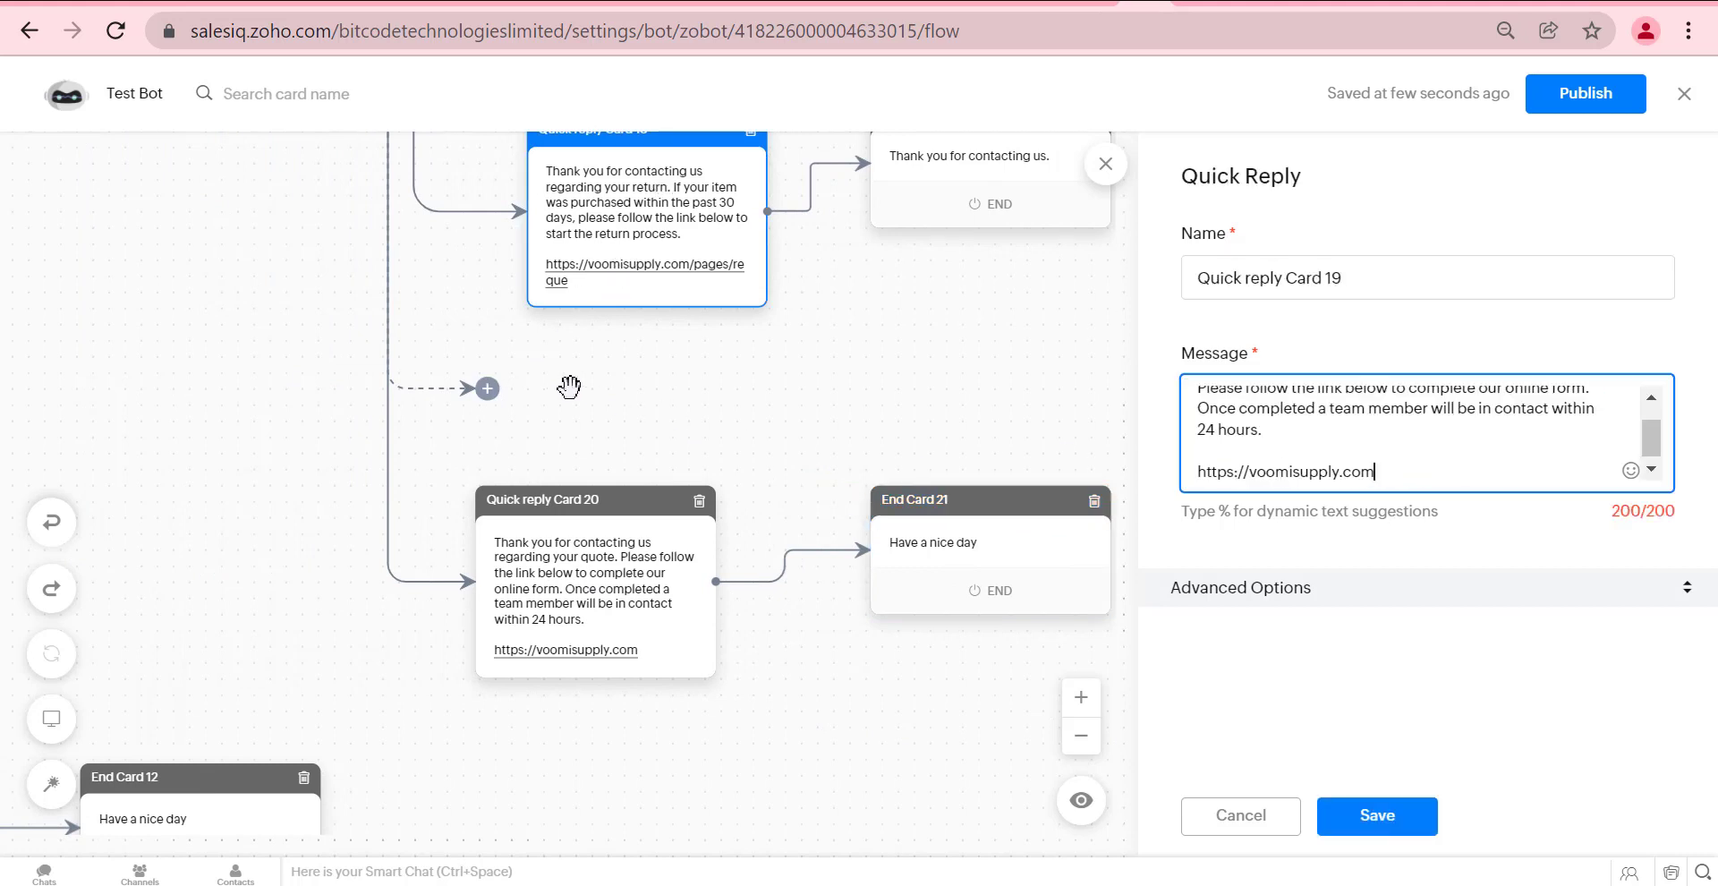
pyautogui.click(487, 389)
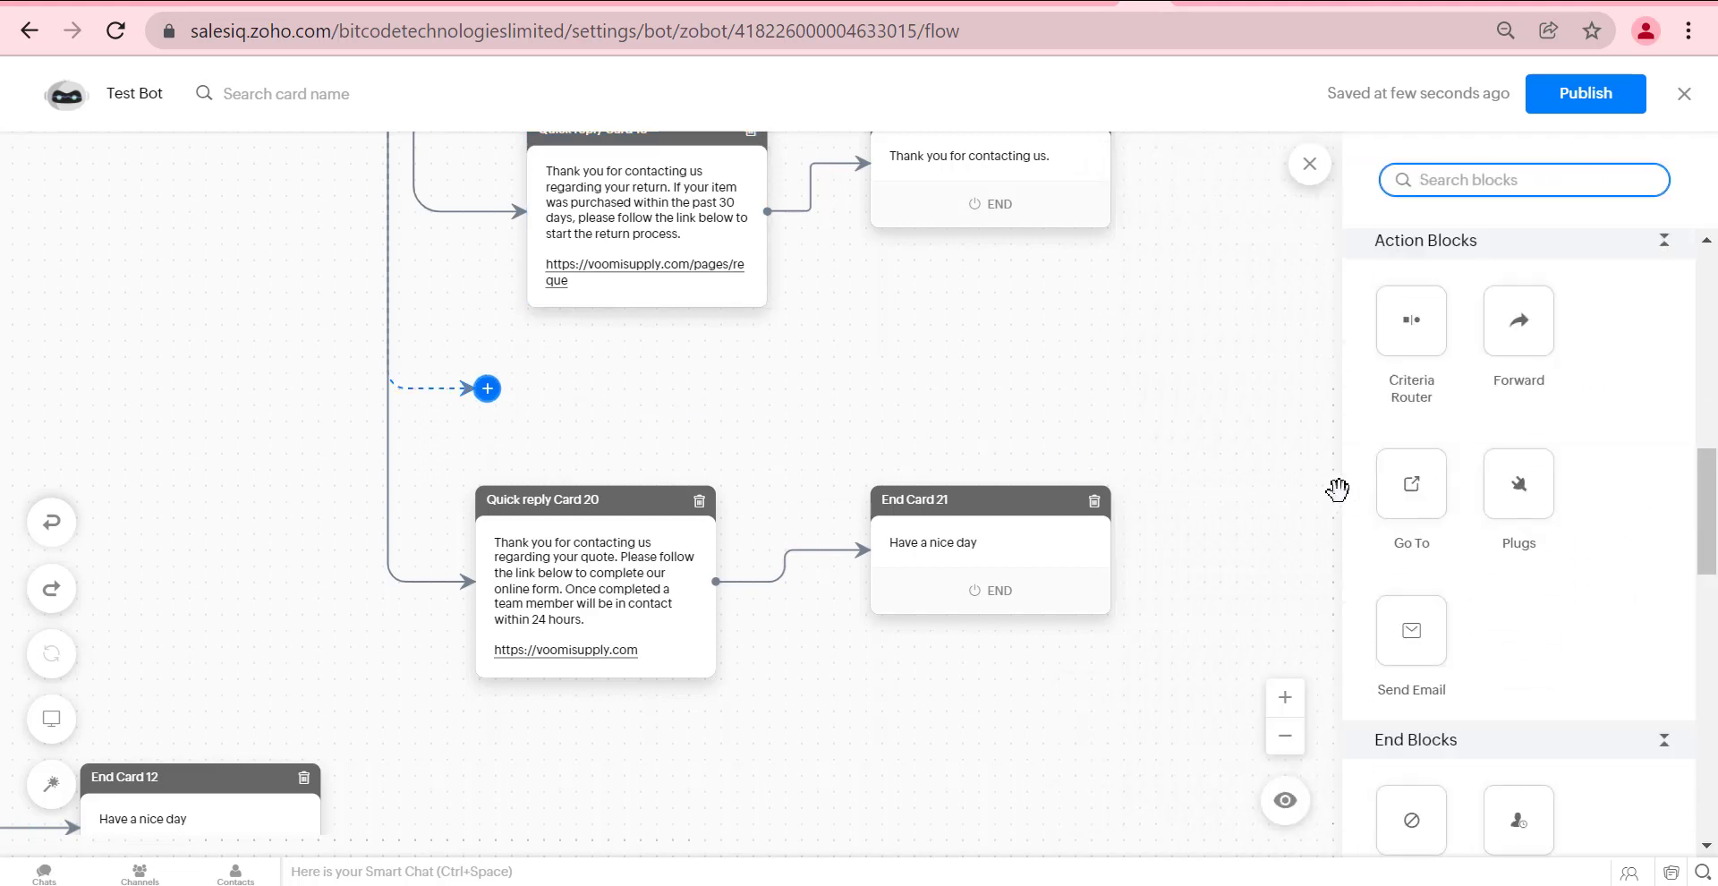
pyautogui.scroll(-4, 1419, 537)
pyautogui.scroll(-5, 1427, 541)
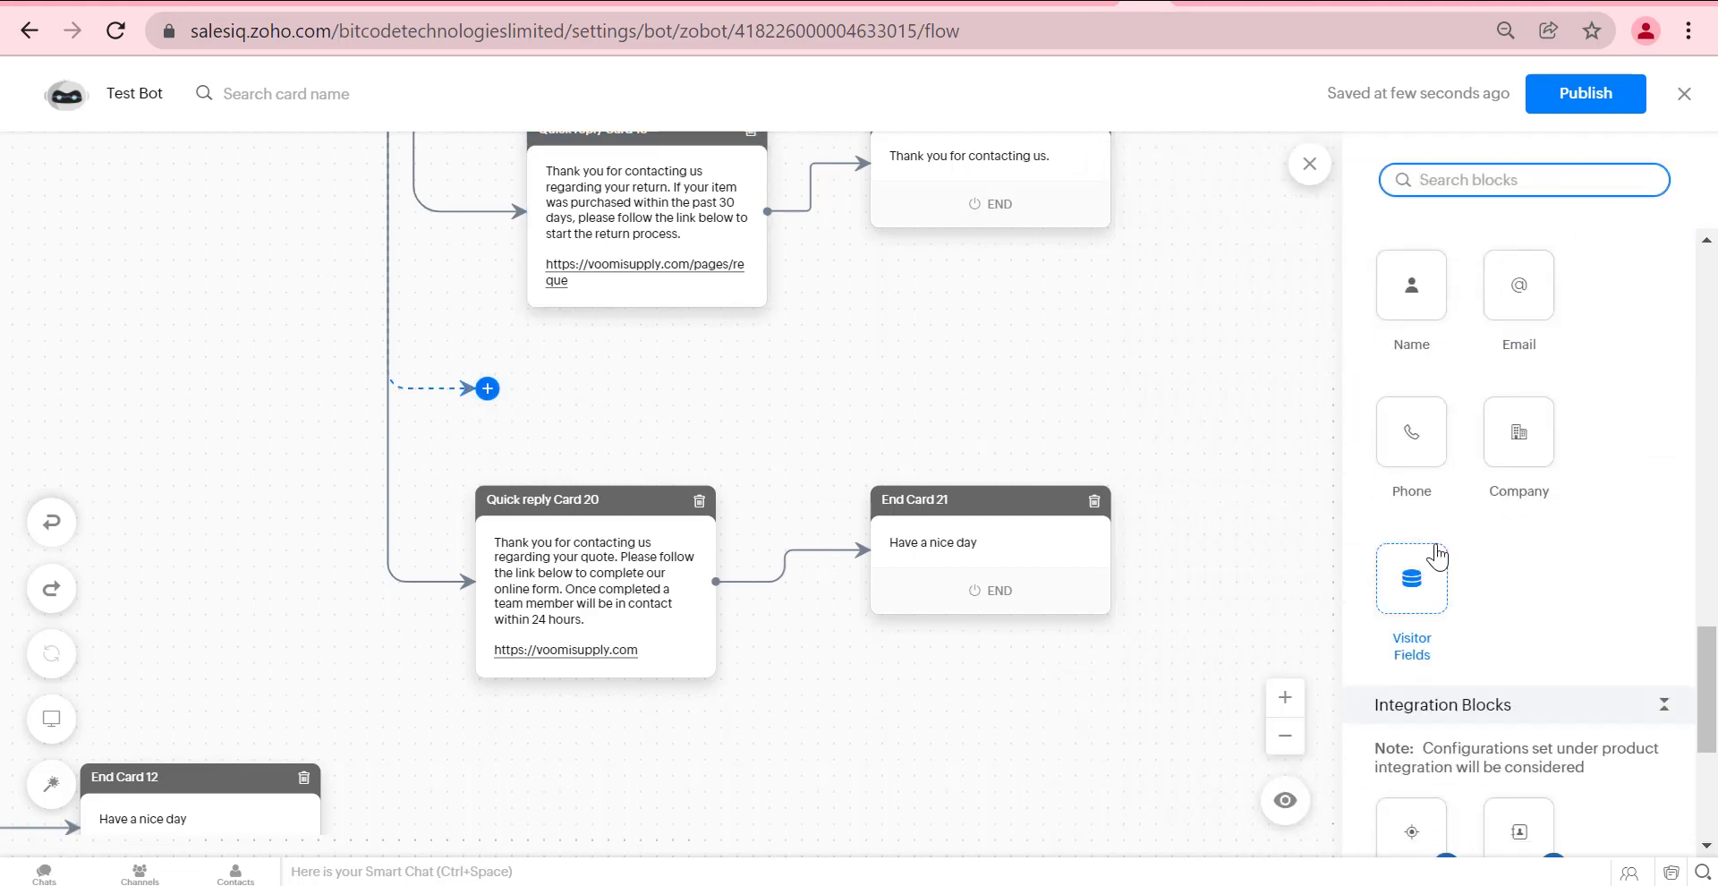
pyautogui.scroll(-5, 1432, 560)
pyautogui.click(1436, 568)
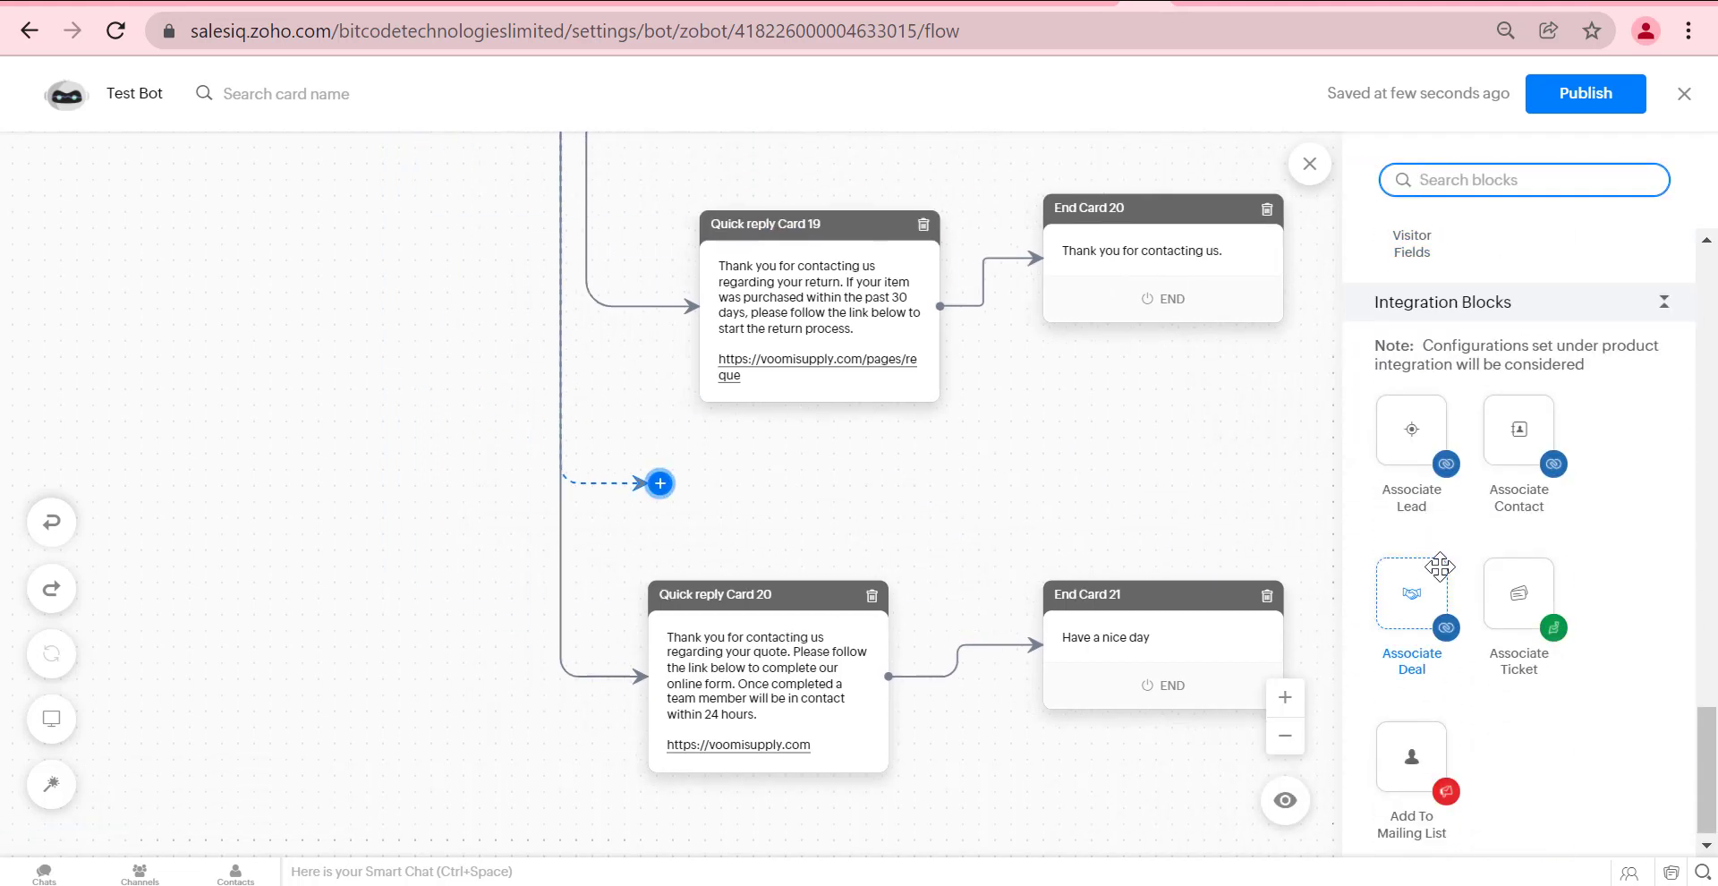
pyautogui.scroll(8, 1432, 555)
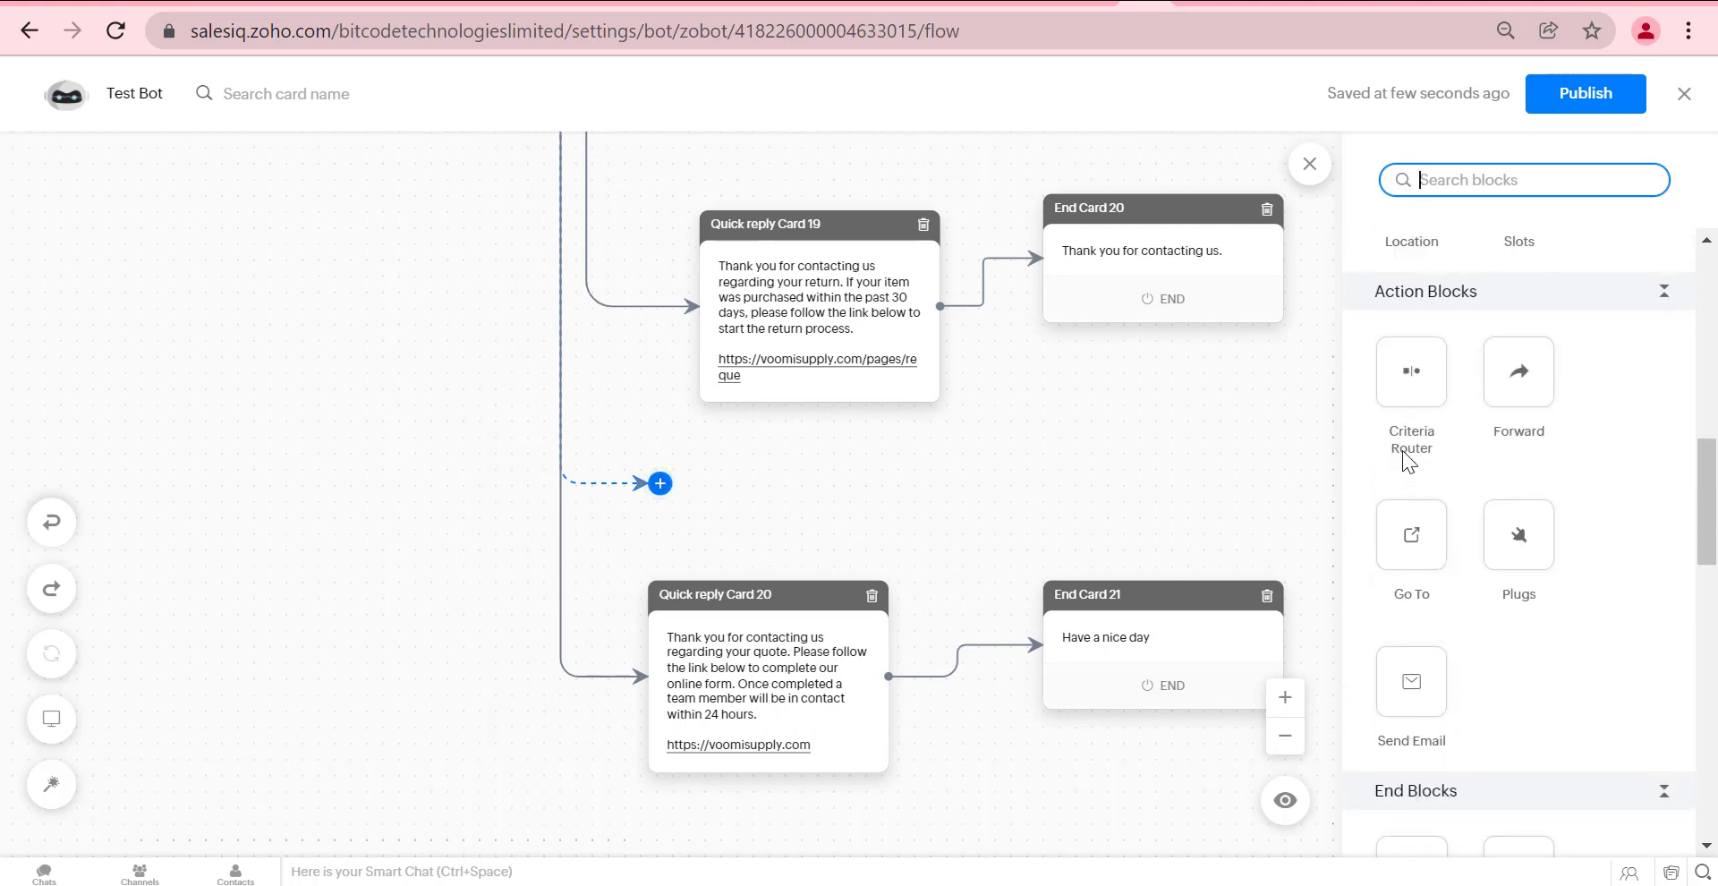
pyautogui.scroll(9, 1410, 461)
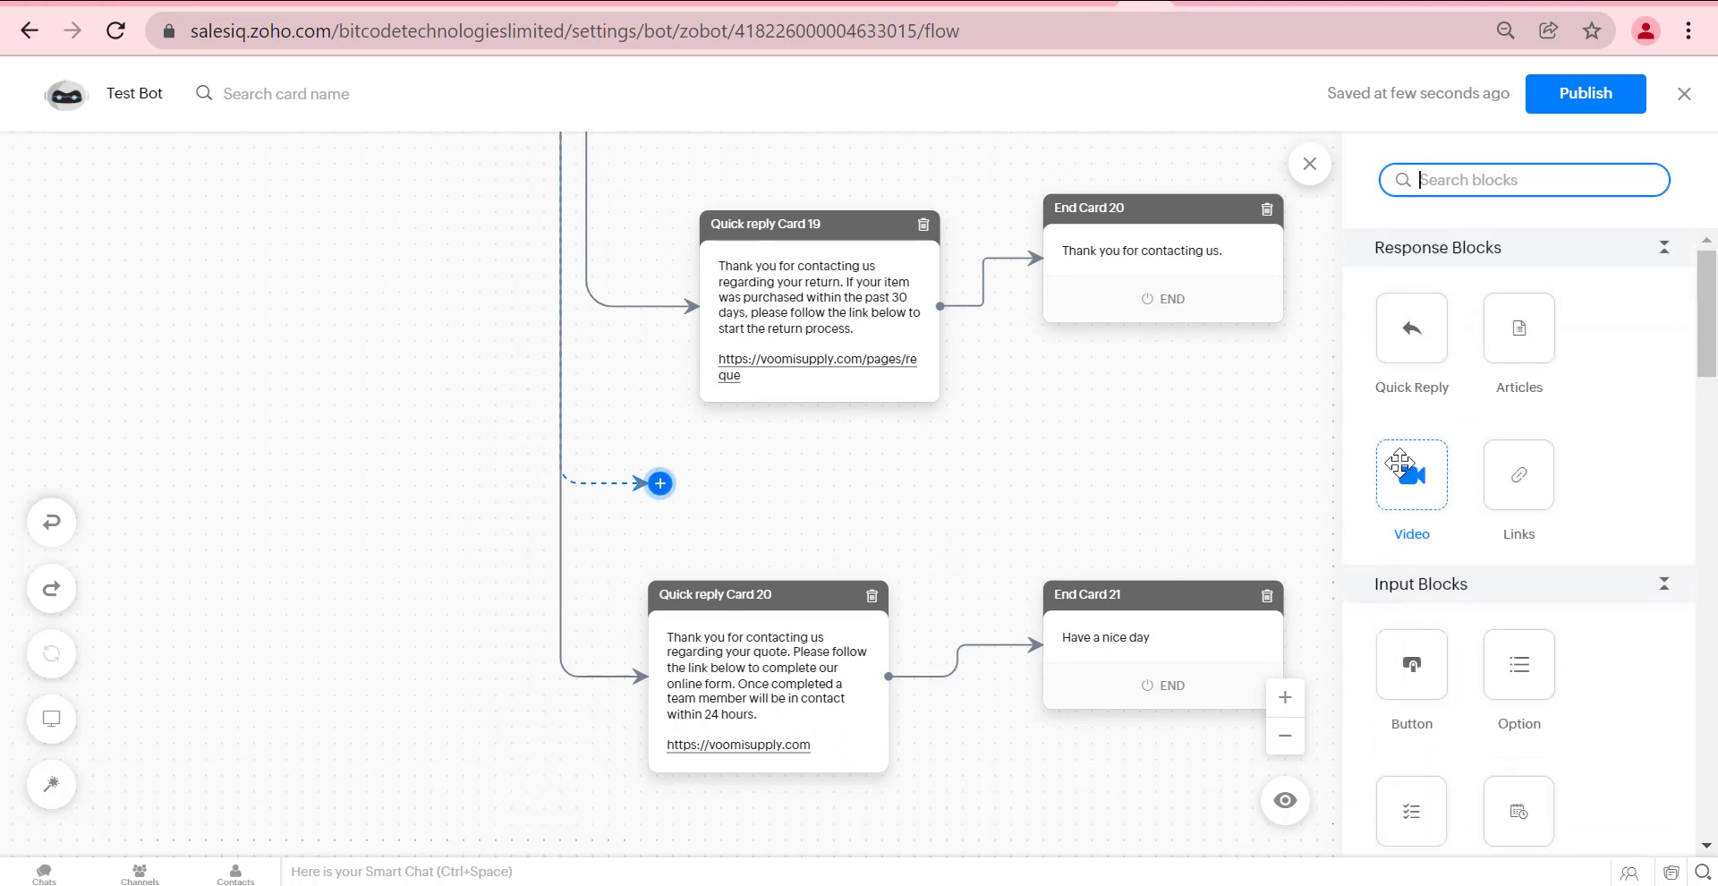
pyautogui.click(1411, 333)
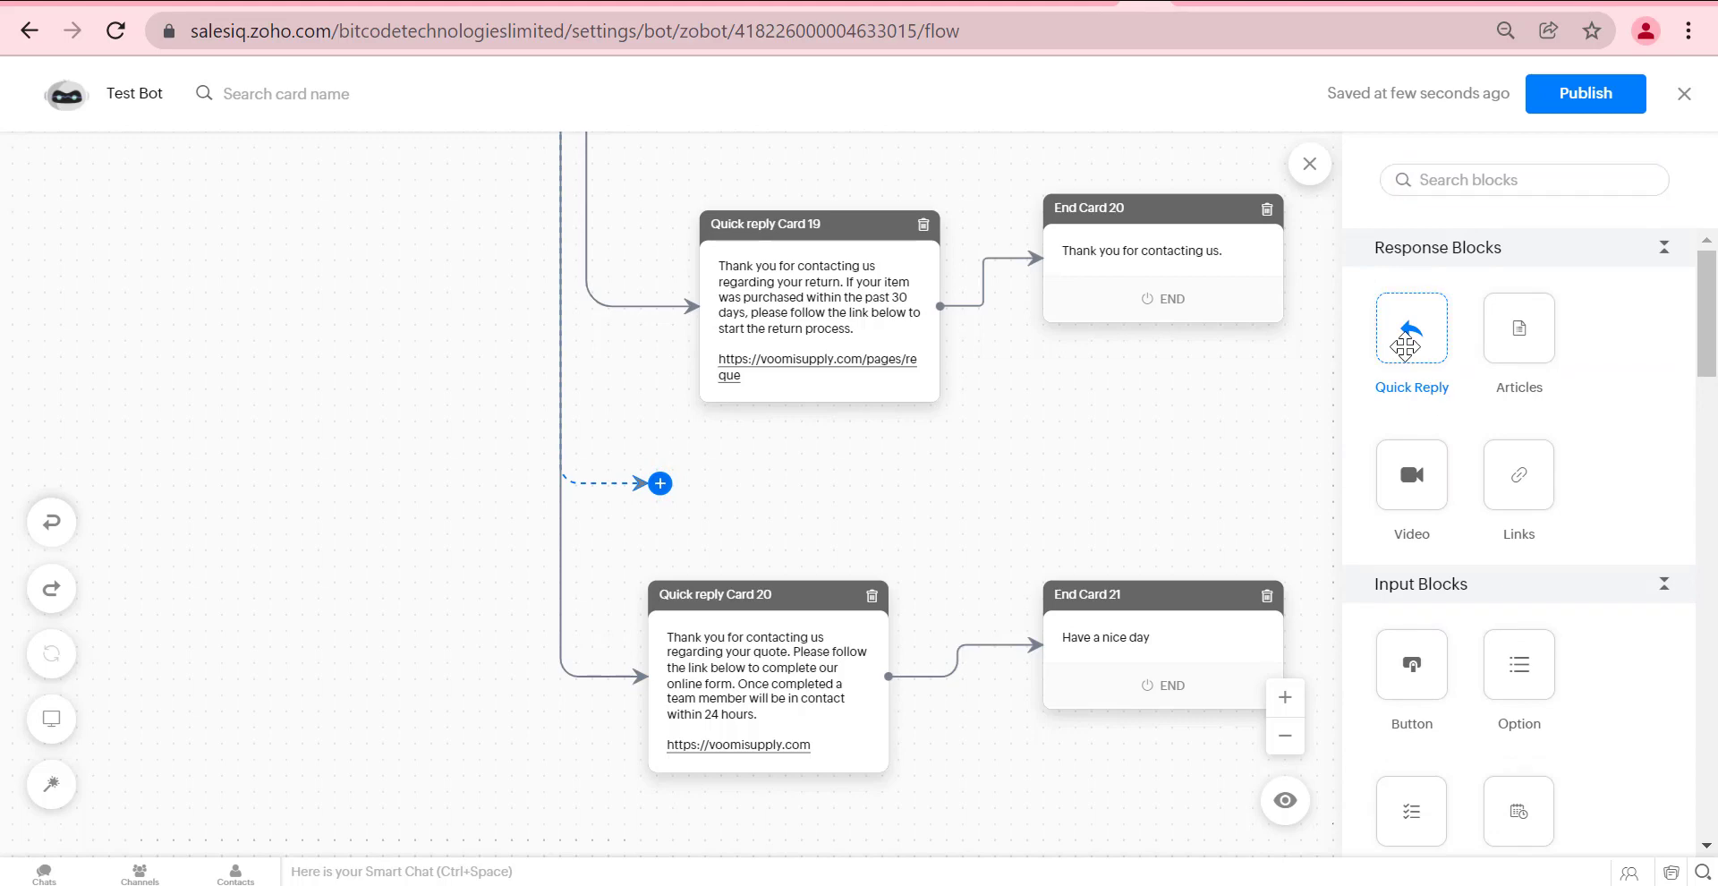
pyautogui.tripleClick(1286, 442)
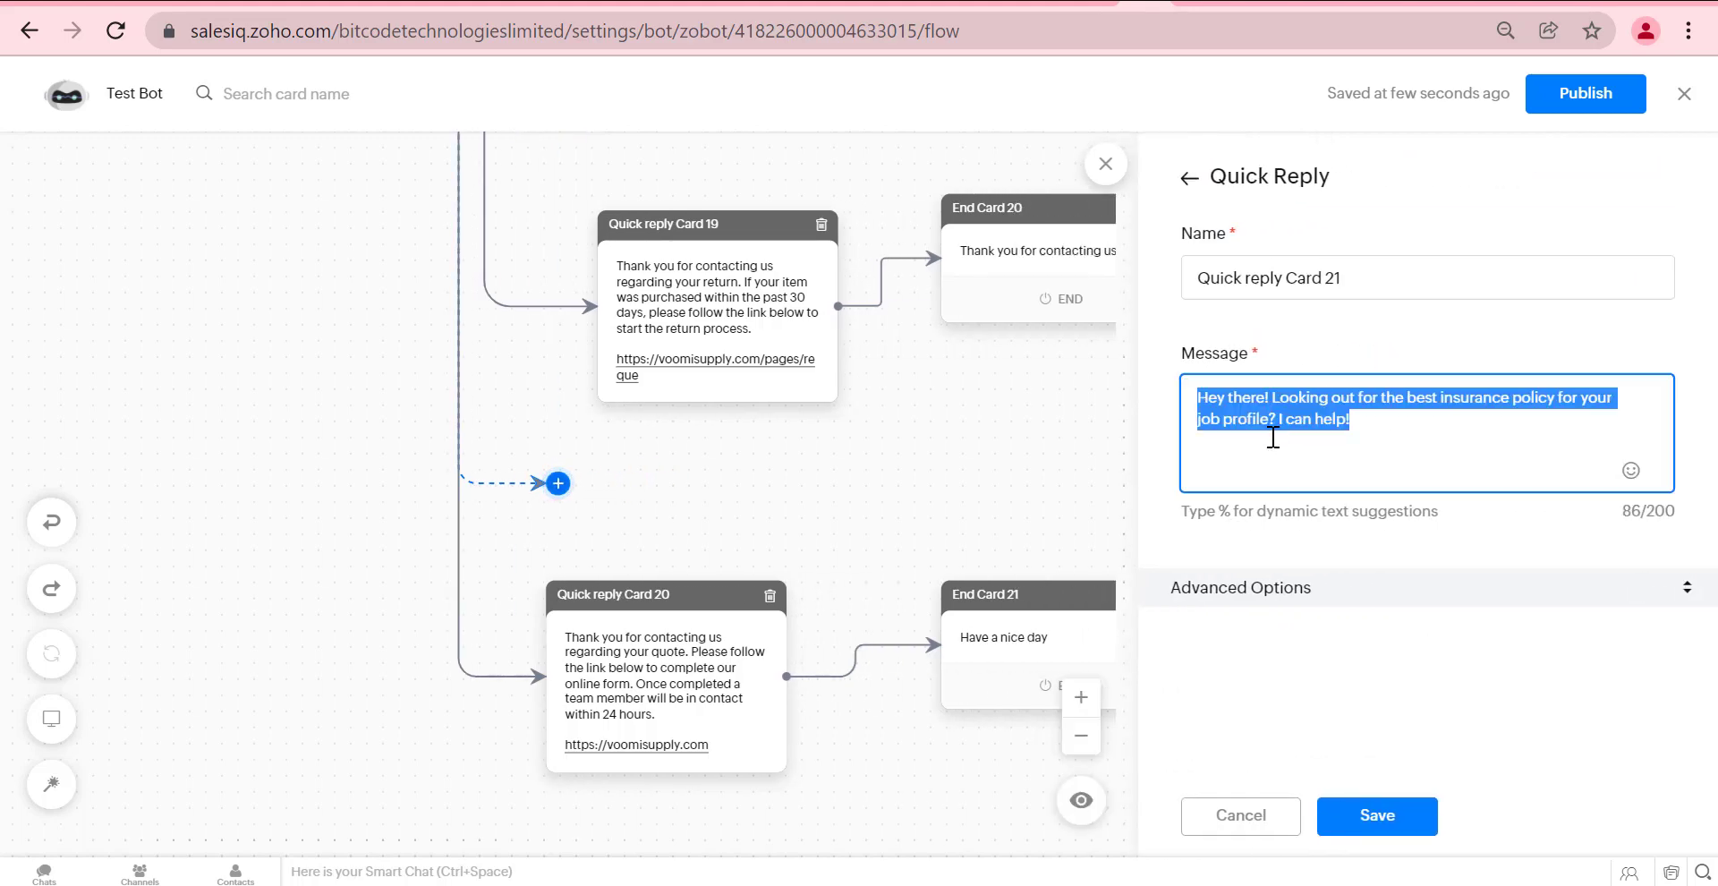
pyautogui.write('Thank you for contacting us regarding your quote. Please follow the link below to complete our online form. Once completed a team member will be in contact within 24 hours.  https://voomisupply.com')
pyautogui.click(1377, 816)
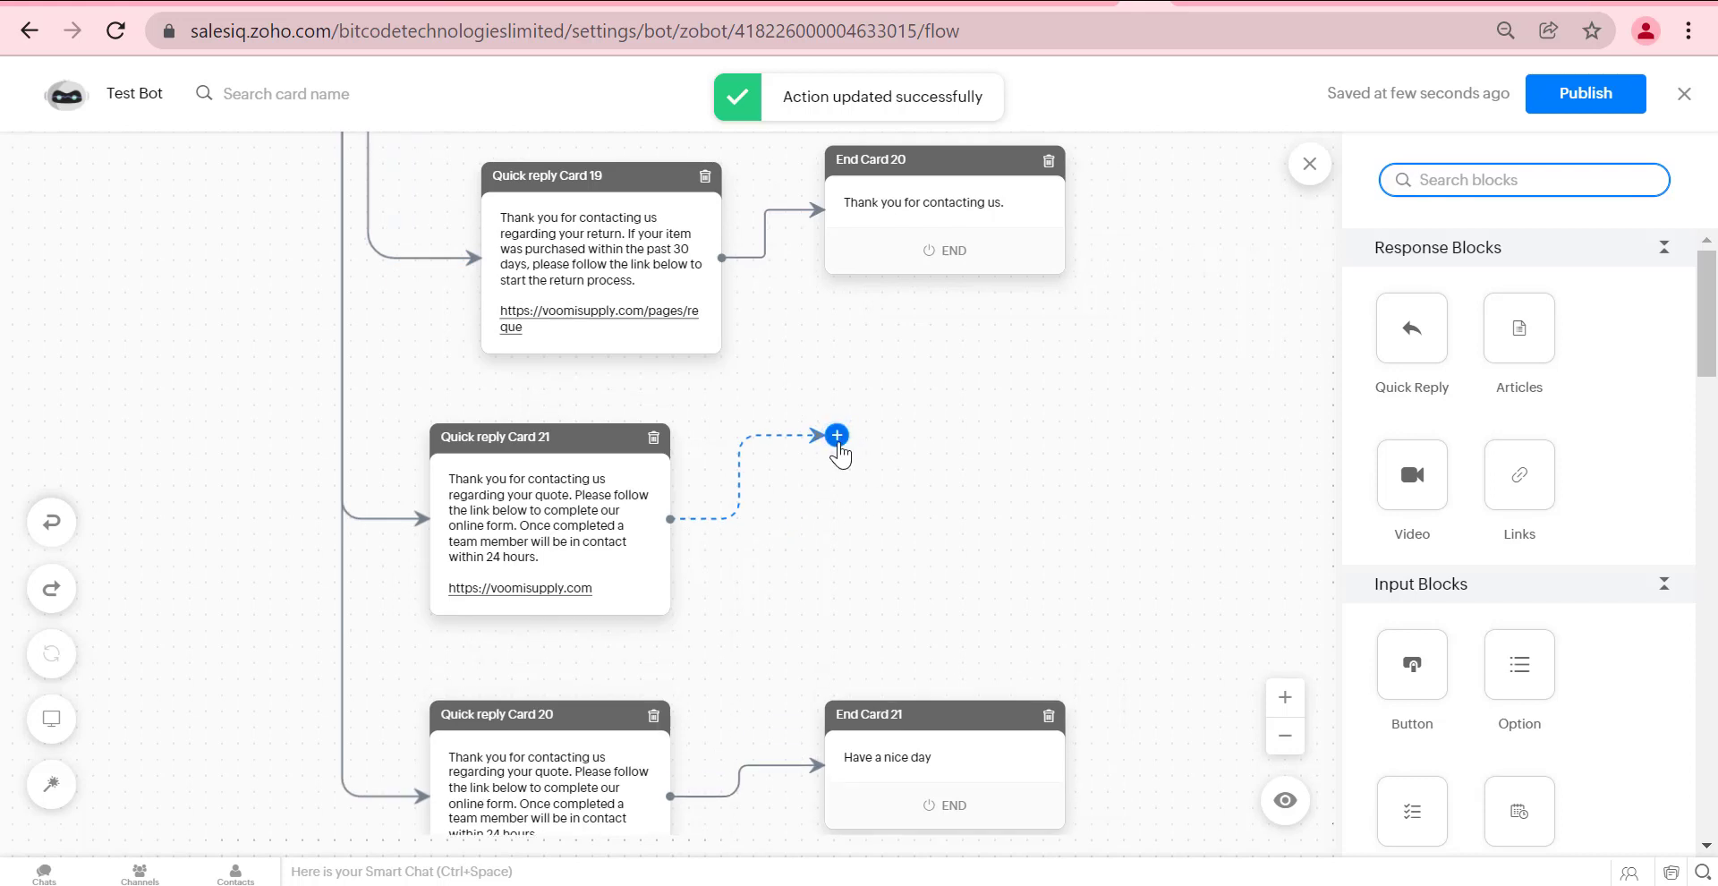
# Add an End card after the "Request a return" Quick Reply card, save it with the default message "Have a nice day" and close its settings.
pyautogui.scroll(-10, 1443, 544)
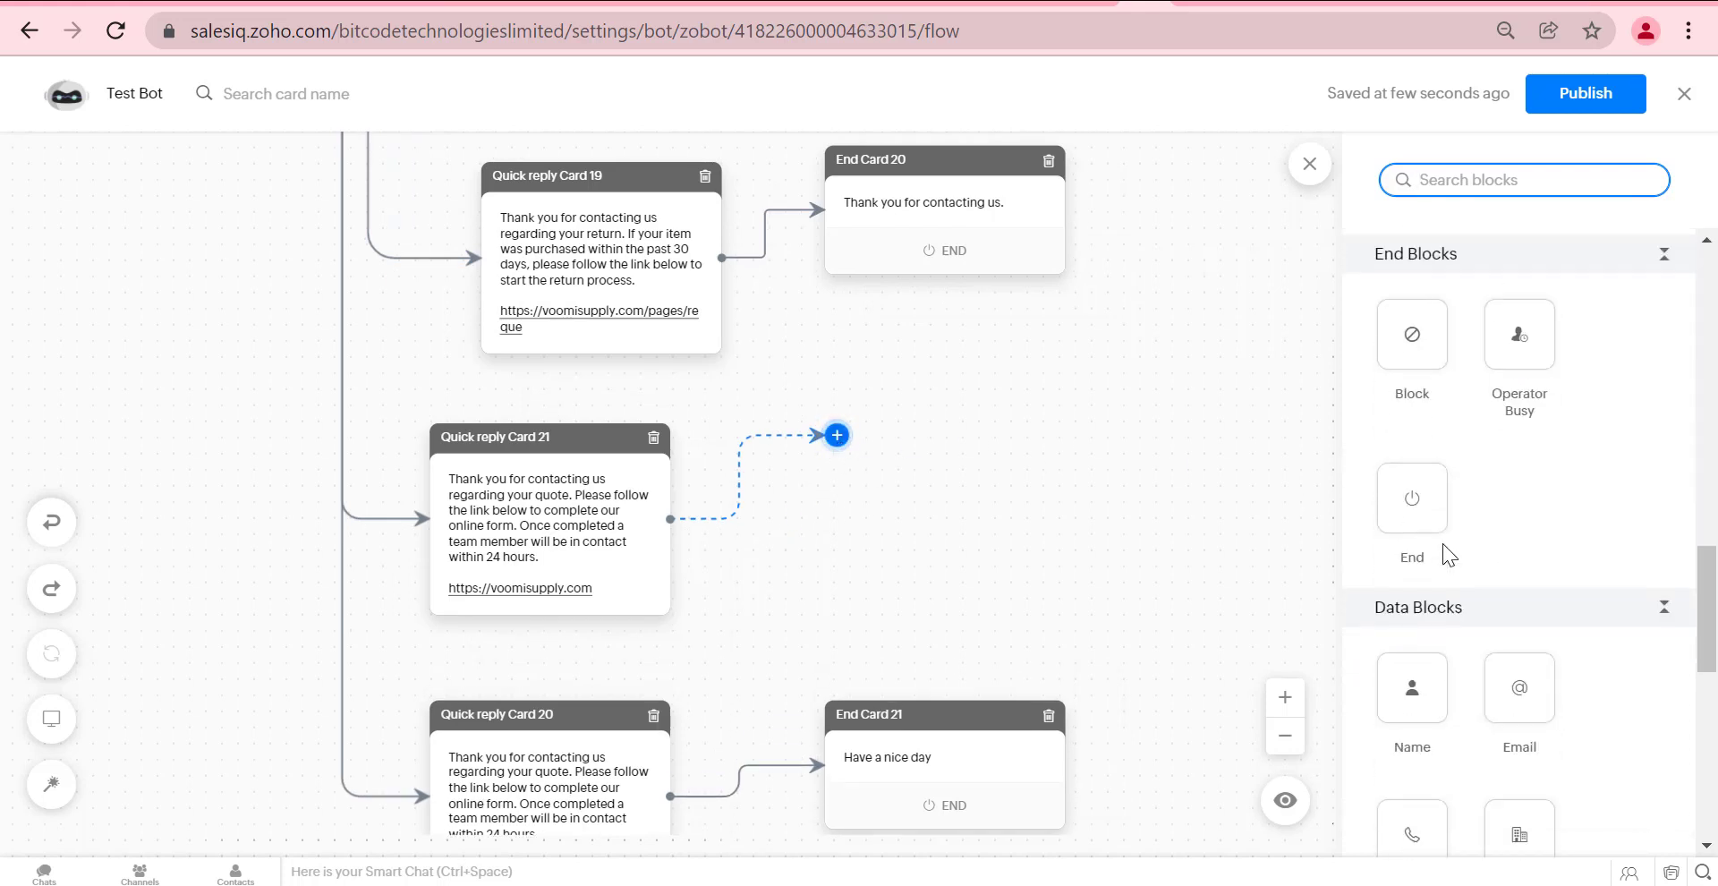
pyautogui.scroll(-6, 1443, 544)
pyautogui.scroll(-3, 1421, 448)
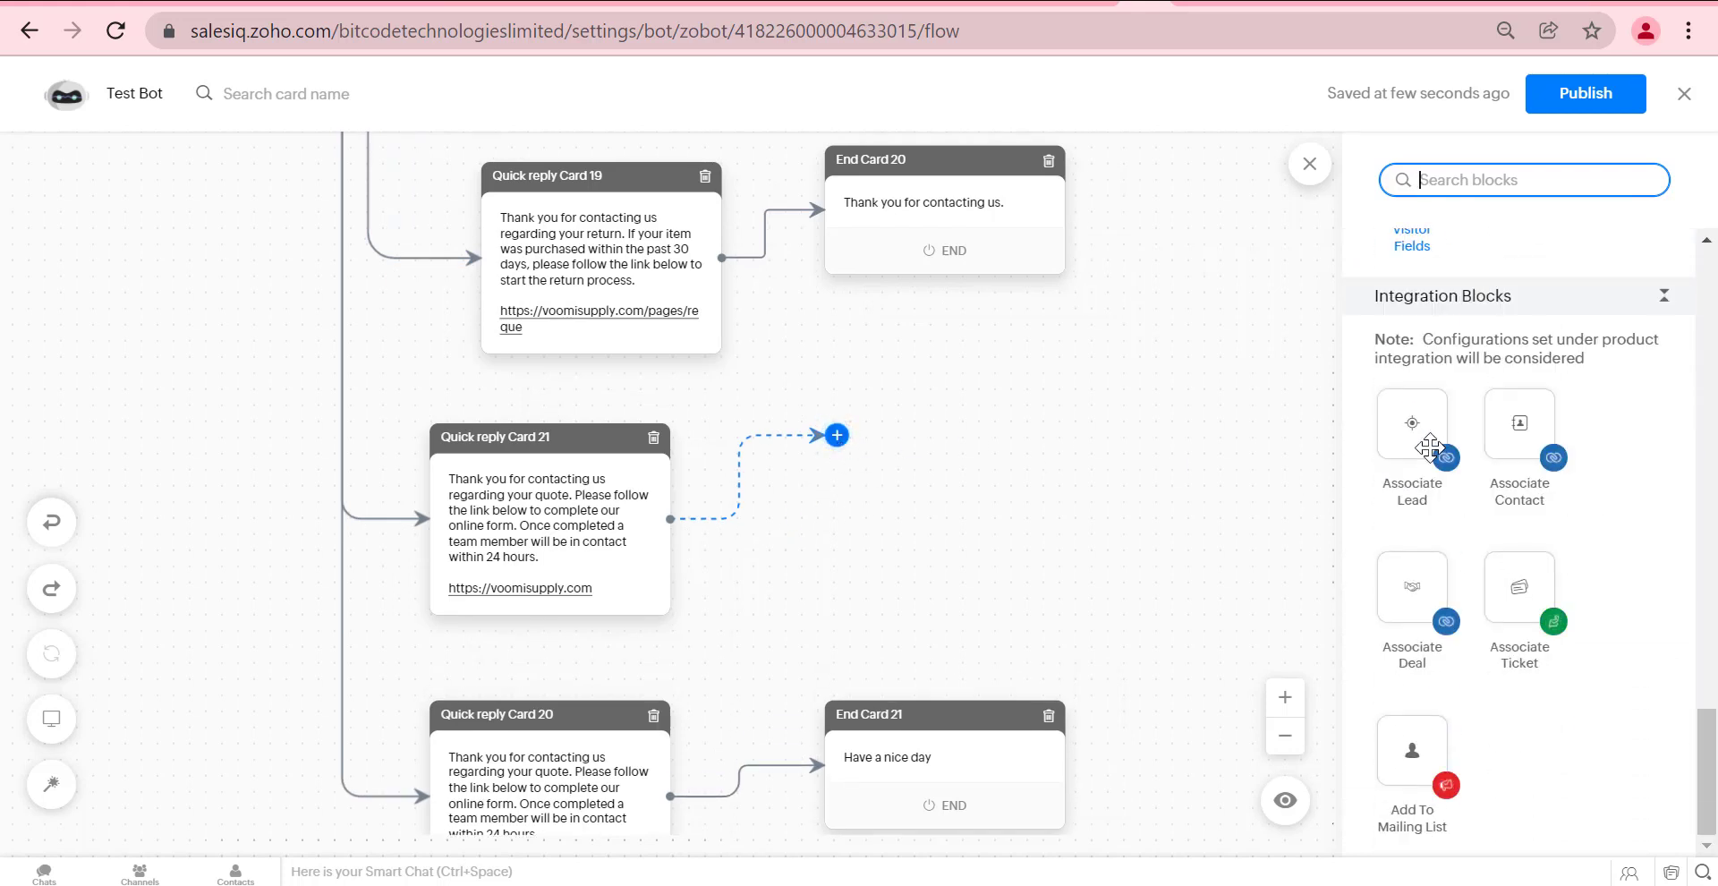
pyautogui.scroll(12, 1432, 444)
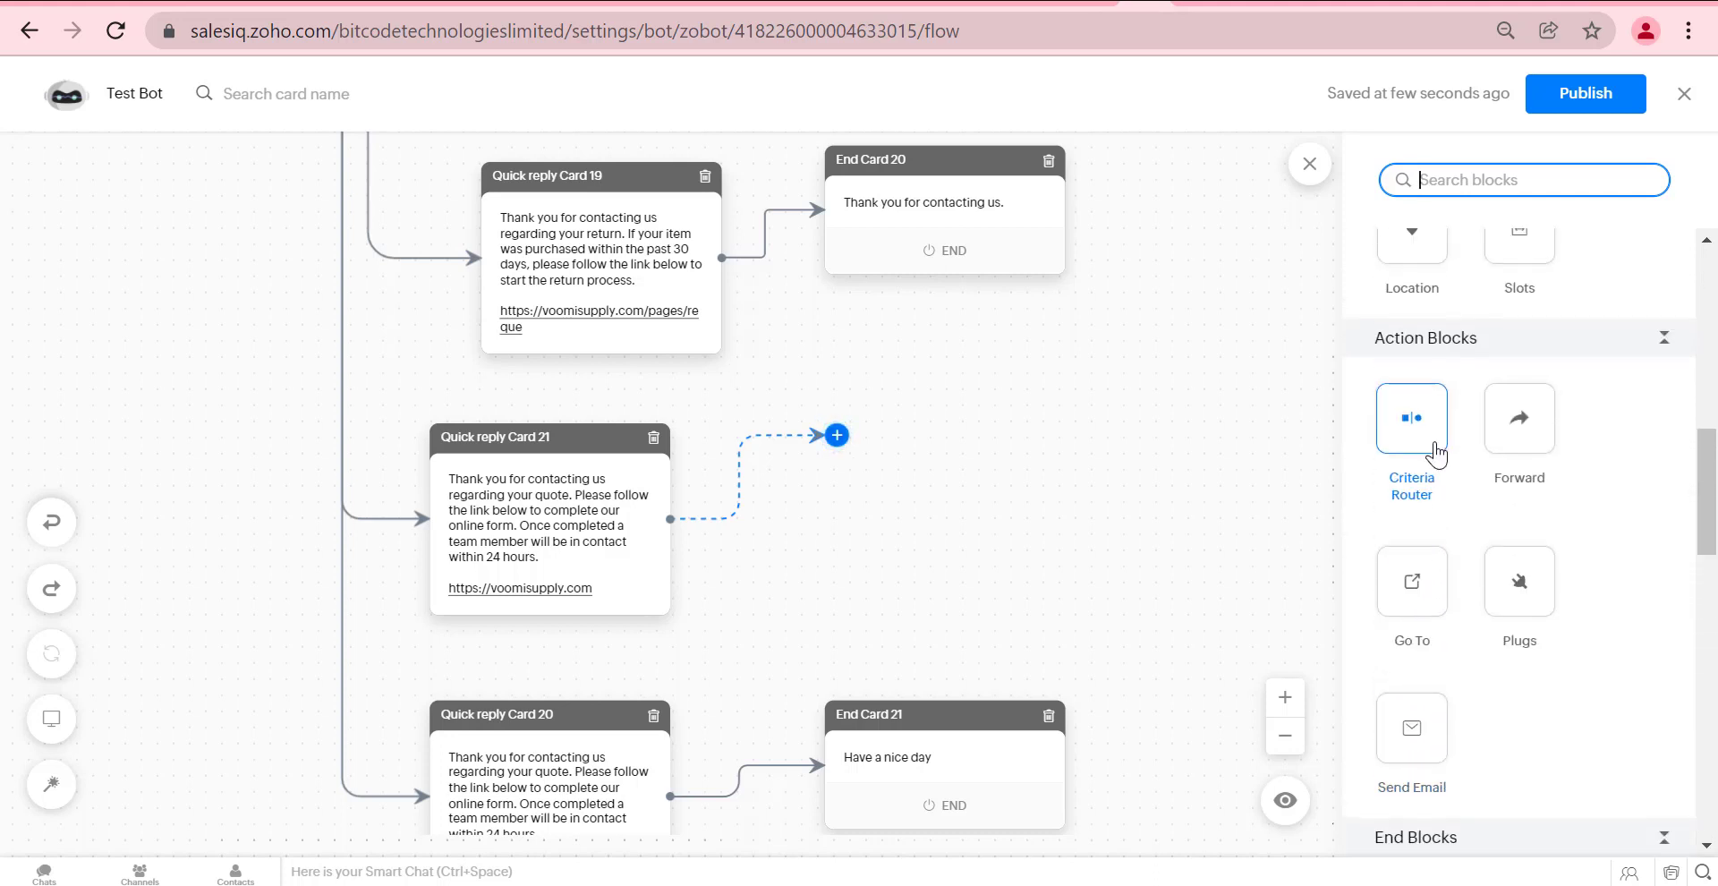
pyautogui.scroll(8, 1437, 447)
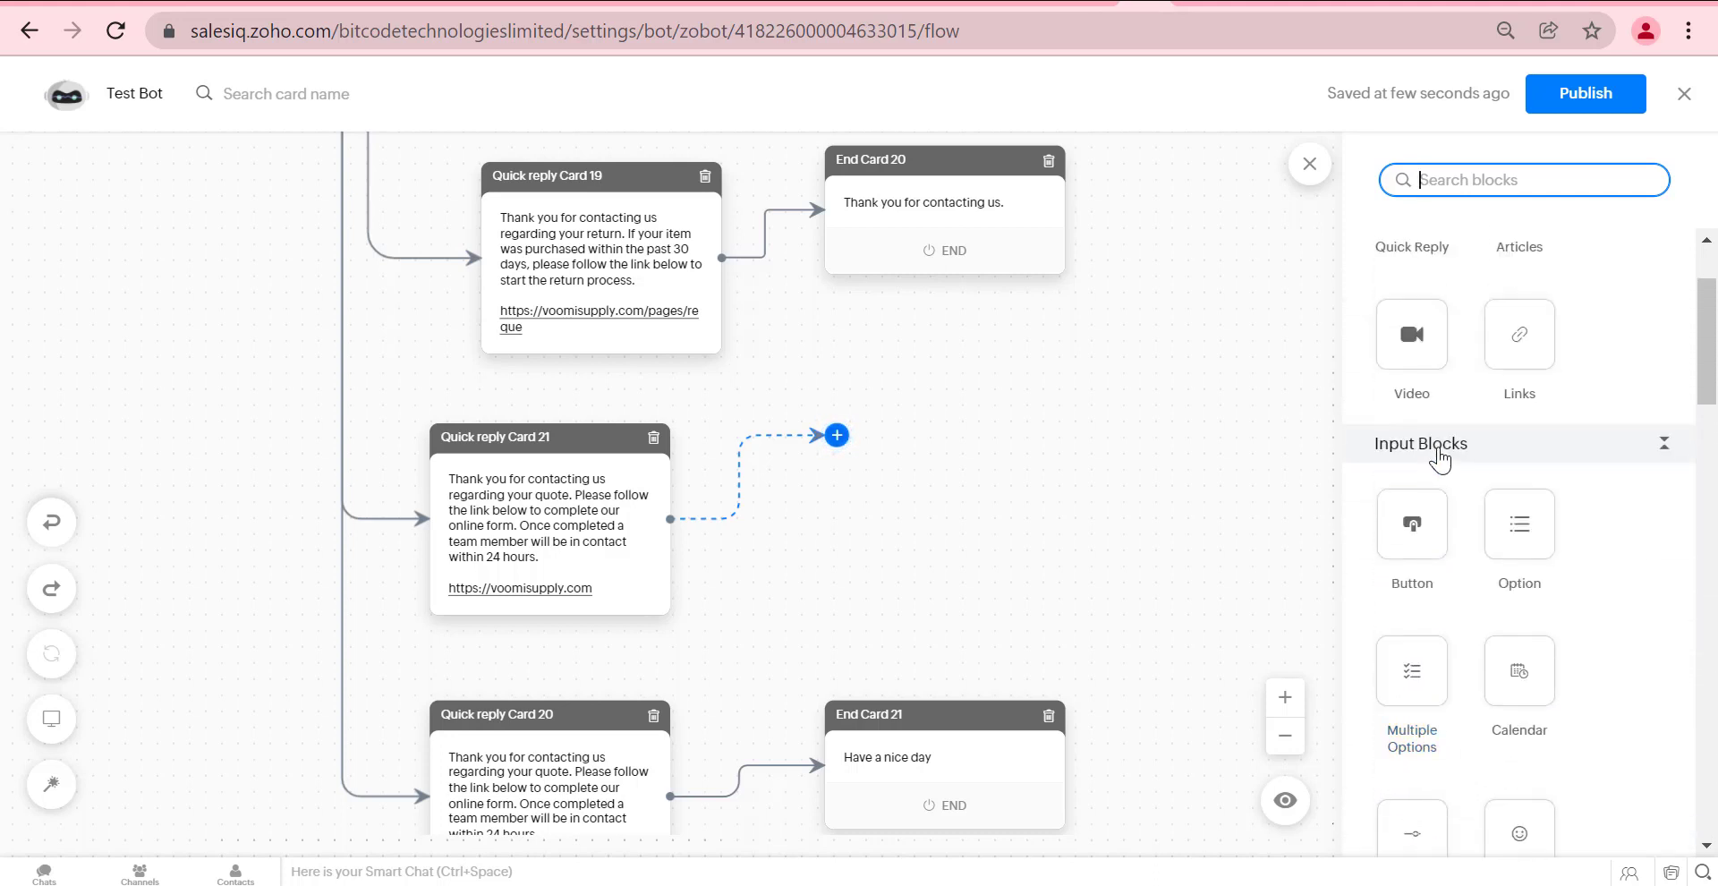
pyautogui.scroll(2, 1439, 459)
pyautogui.scroll(-7, 1438, 456)
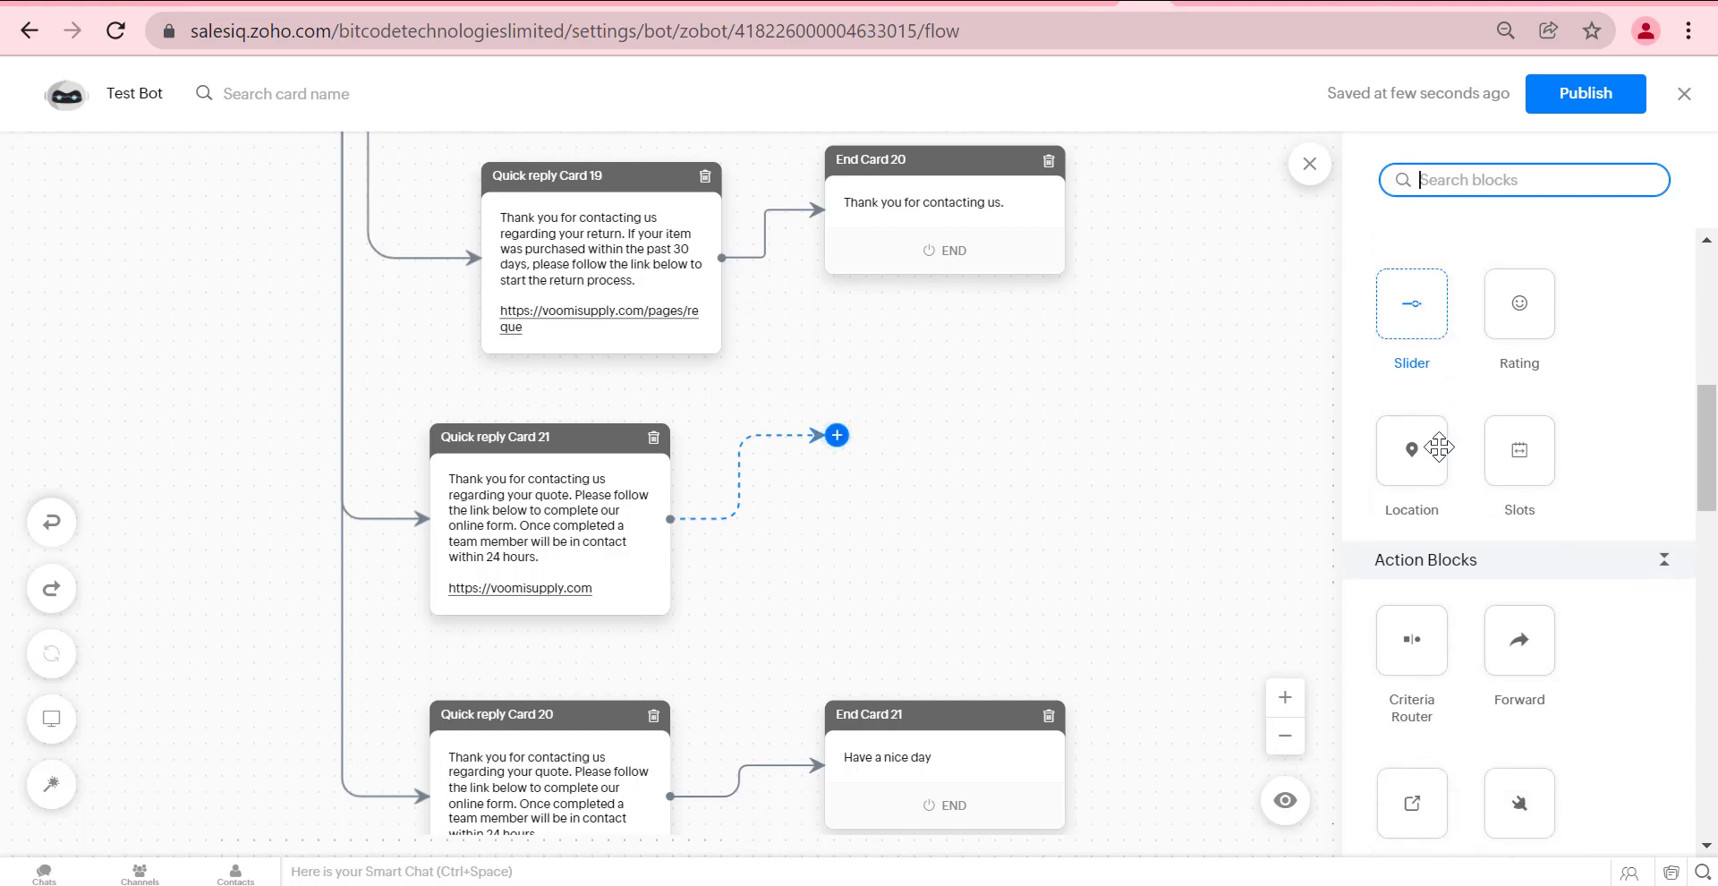
pyautogui.scroll(-6, 1439, 448)
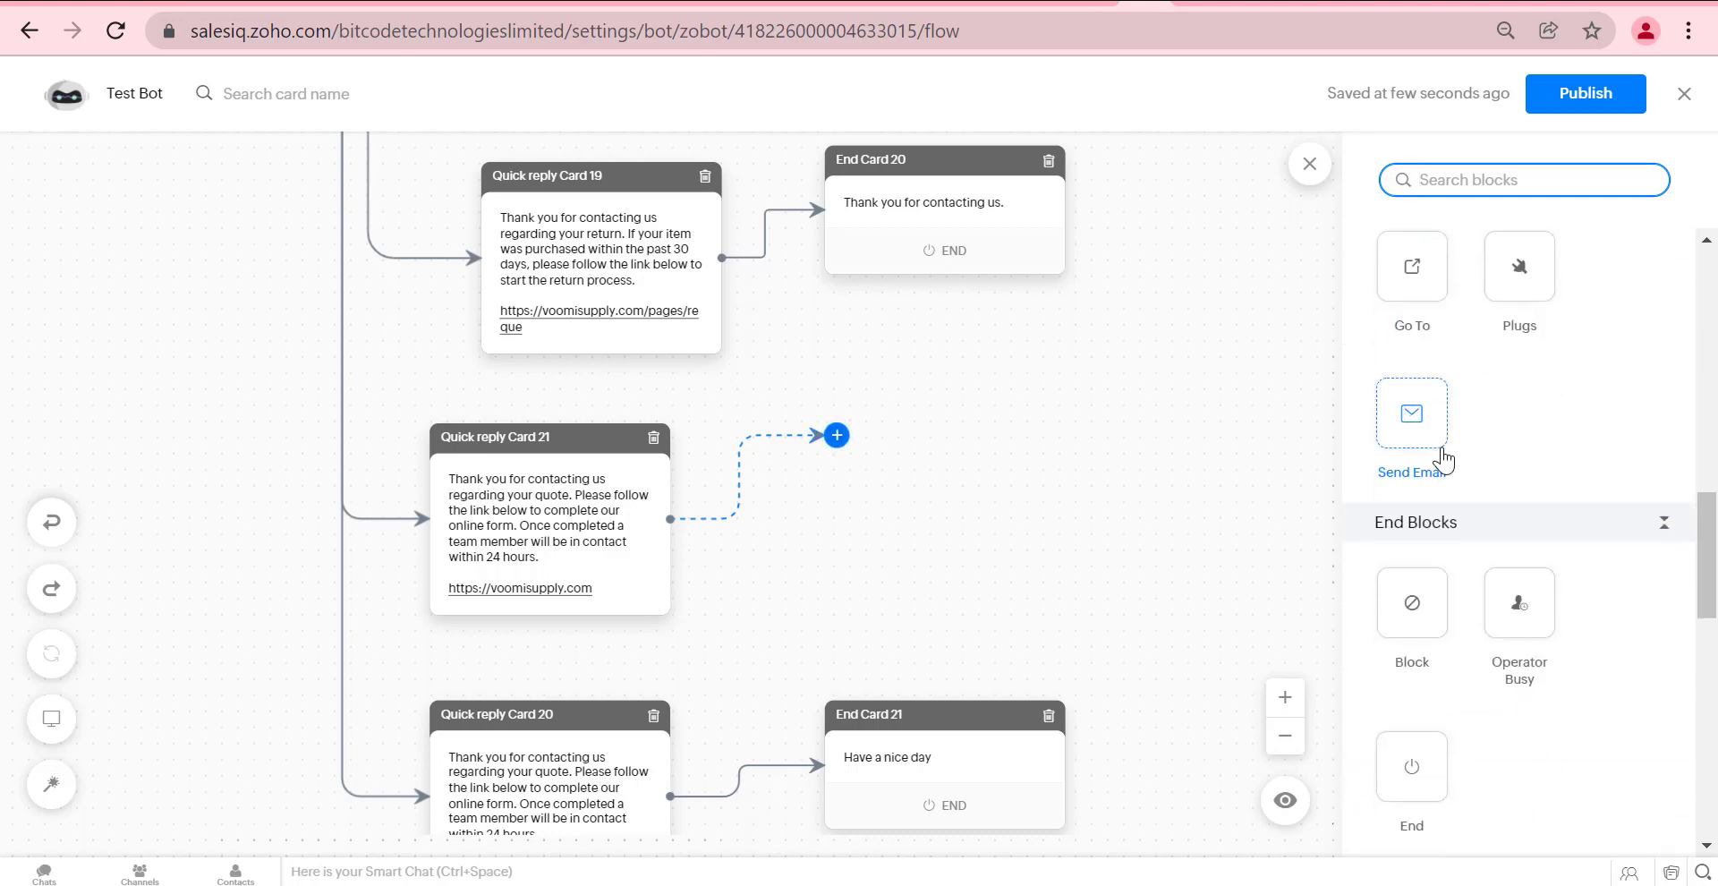
pyautogui.click(1413, 768)
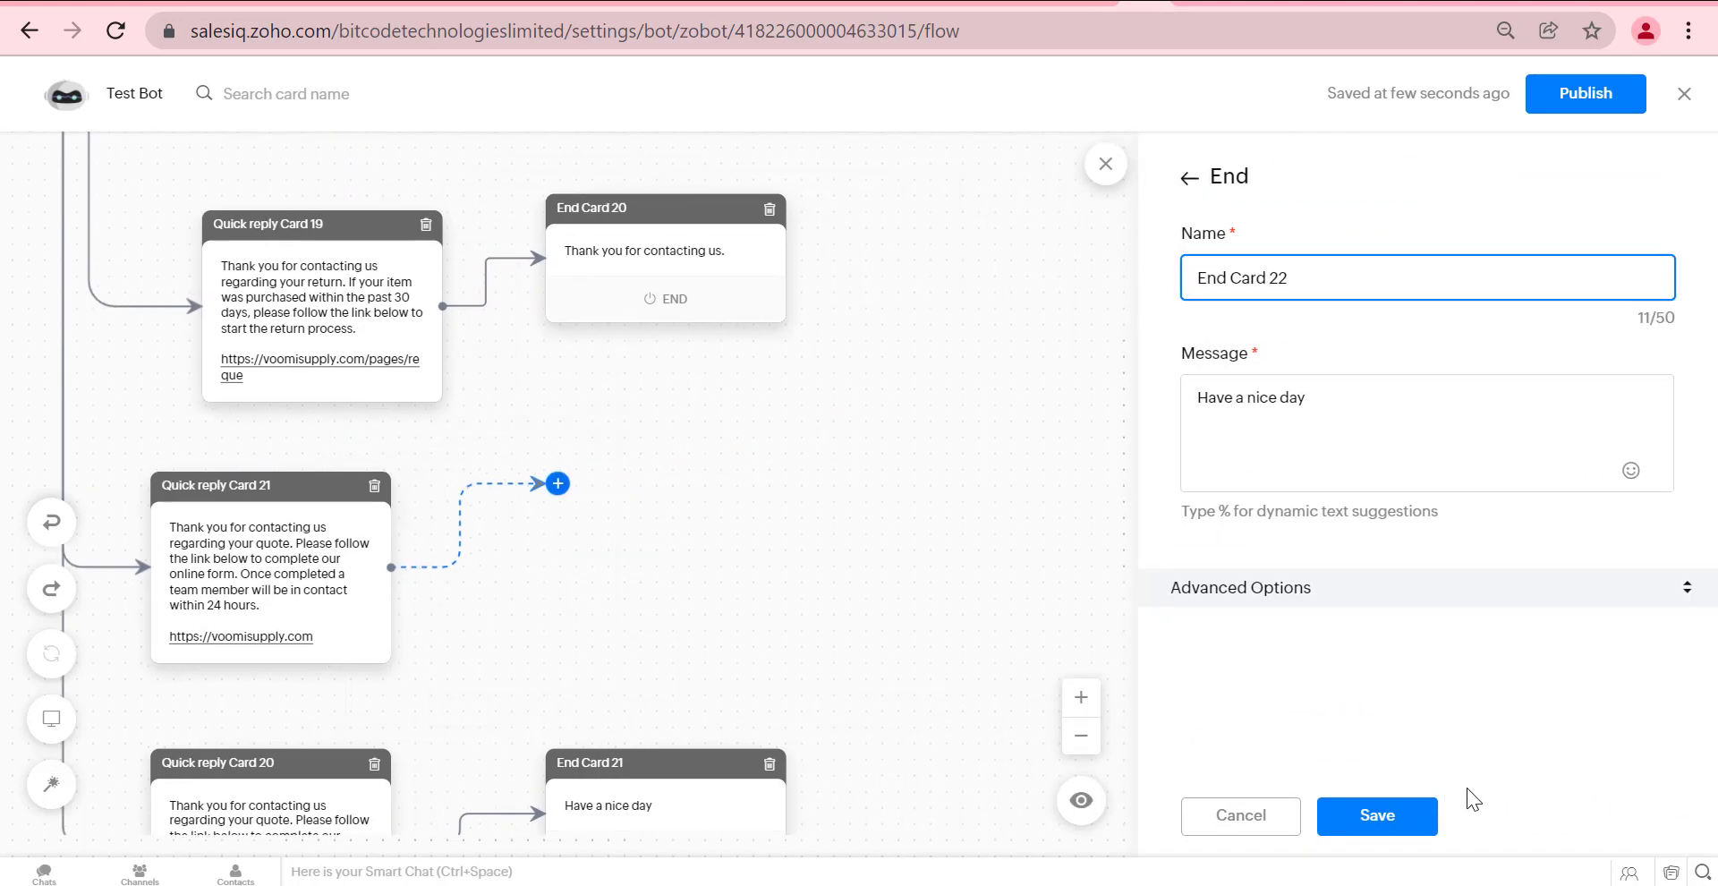
pyautogui.click(1366, 801)
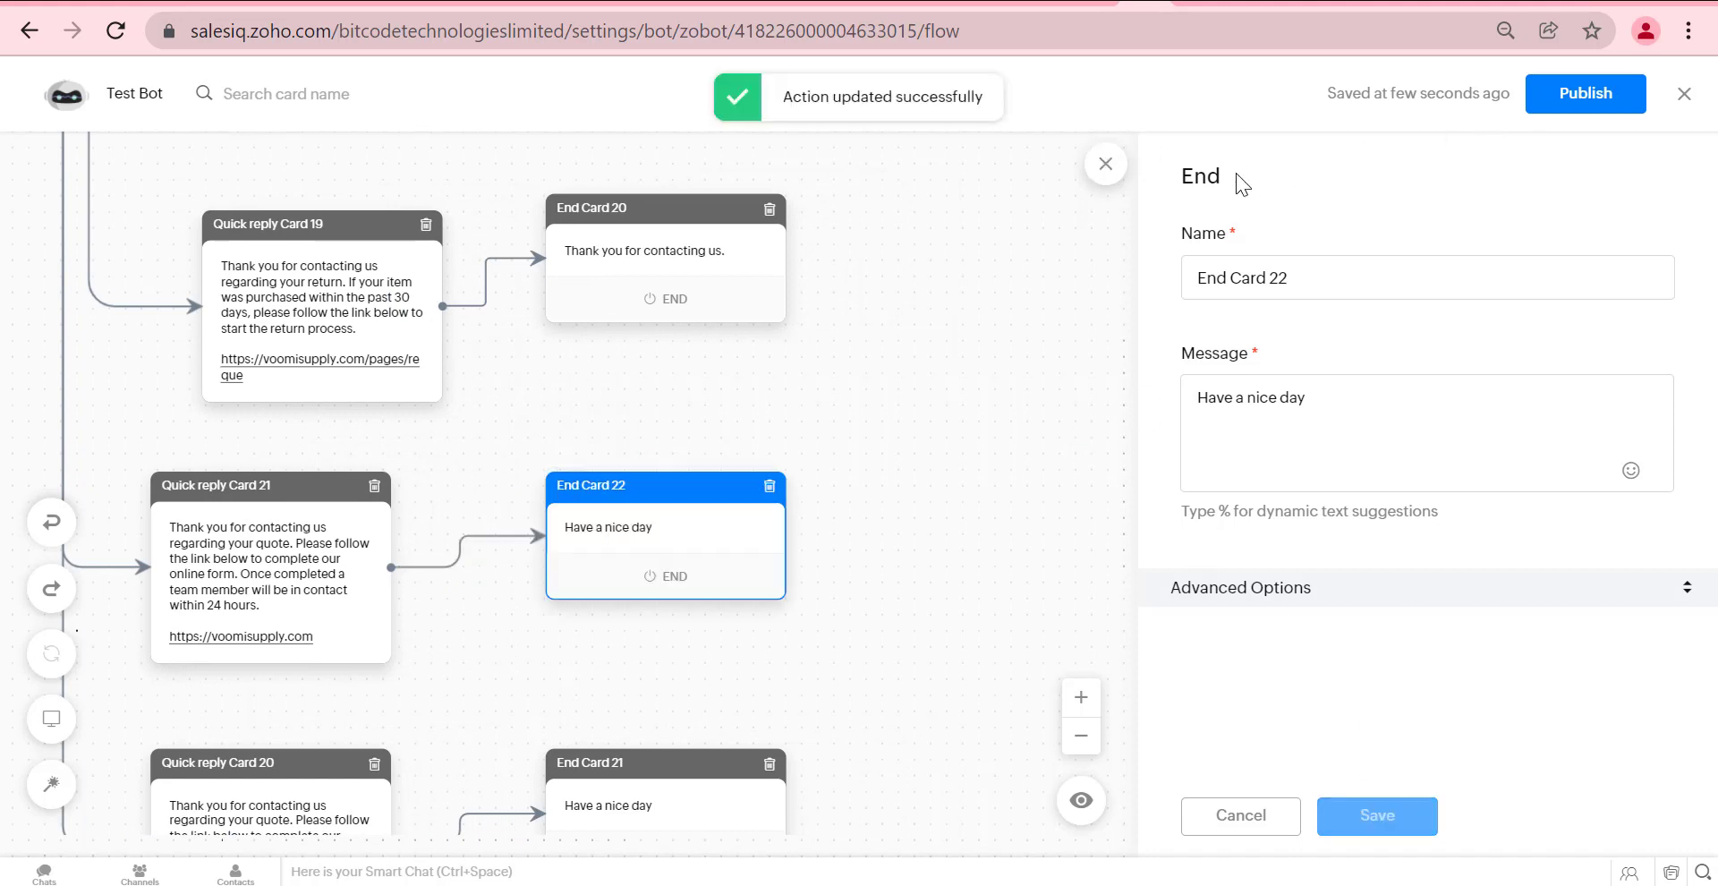
pyautogui.click(1122, 168)
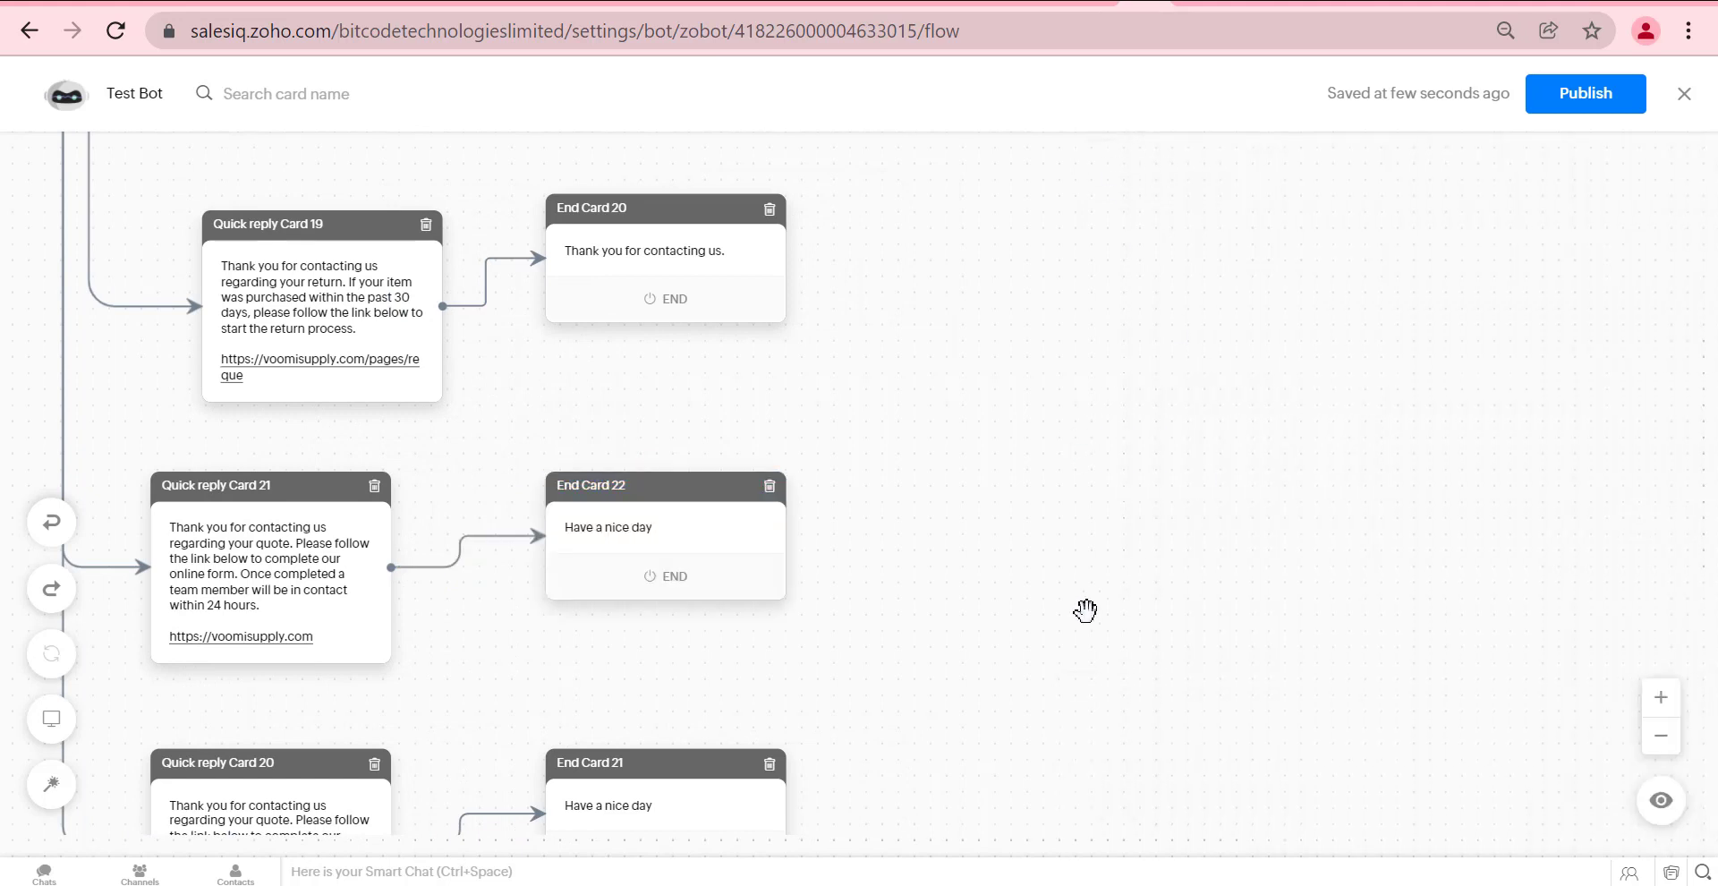
# Examine the complete bot flow from the welcome card through all four option branches to their End cards.
pyautogui.scroll(-5, 1085, 610)
pyautogui.scroll(10, 1097, 610)
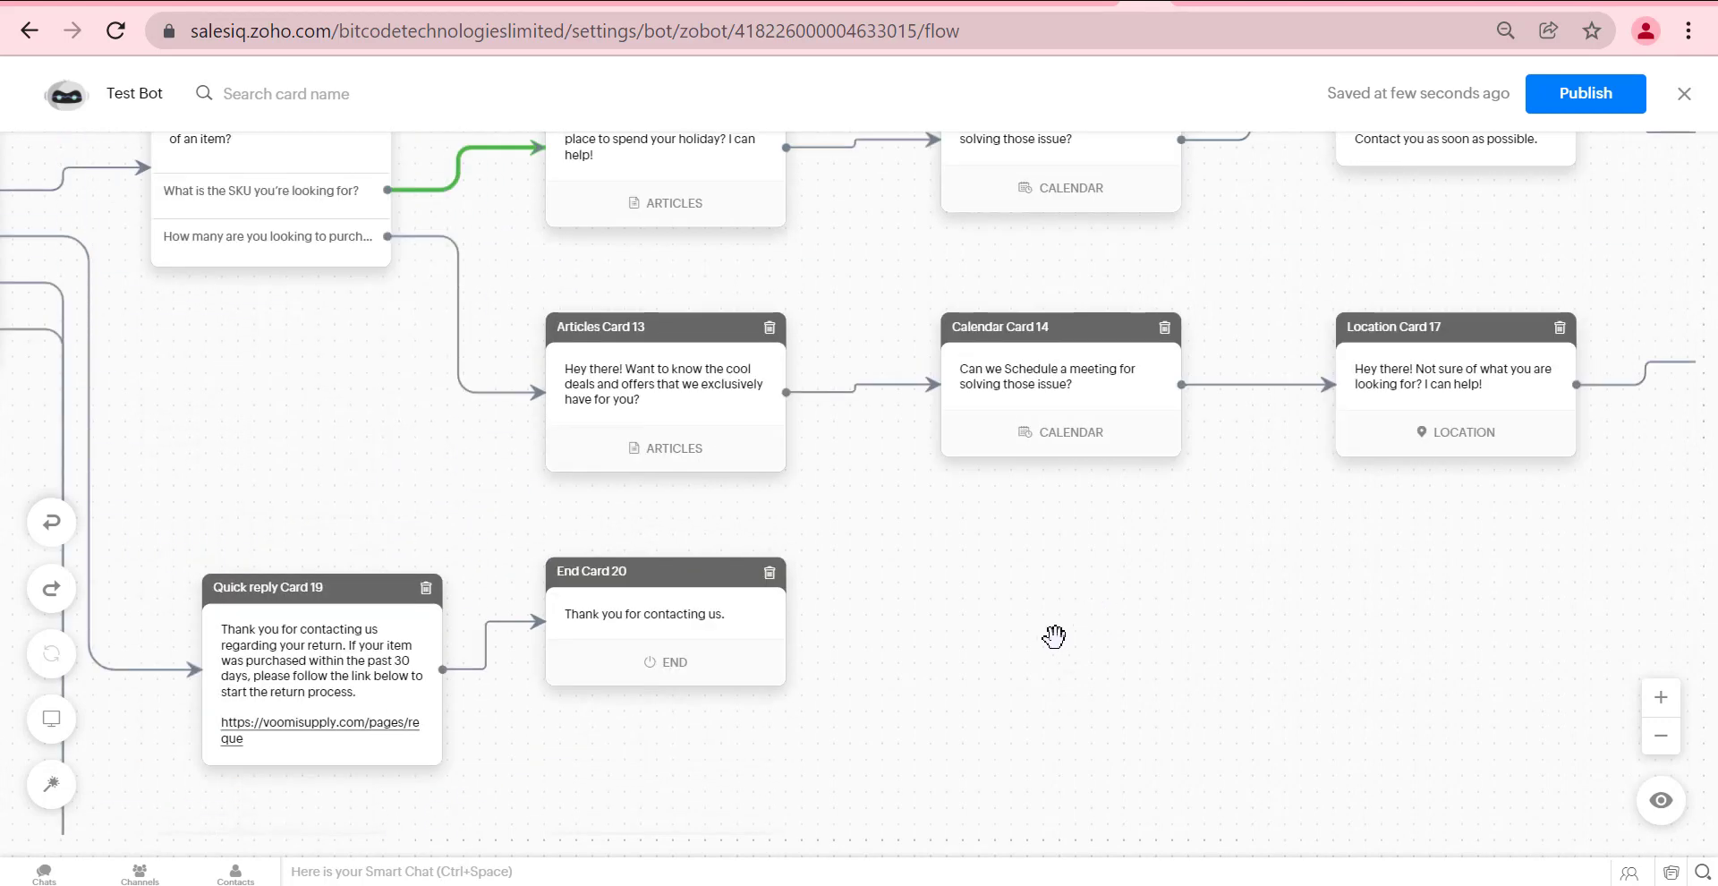
pyautogui.moveTo(1056, 633); pyautogui.dragTo(1247, 633)
pyautogui.scroll(-4, 1243, 630)
pyautogui.scroll(4, 1241, 629)
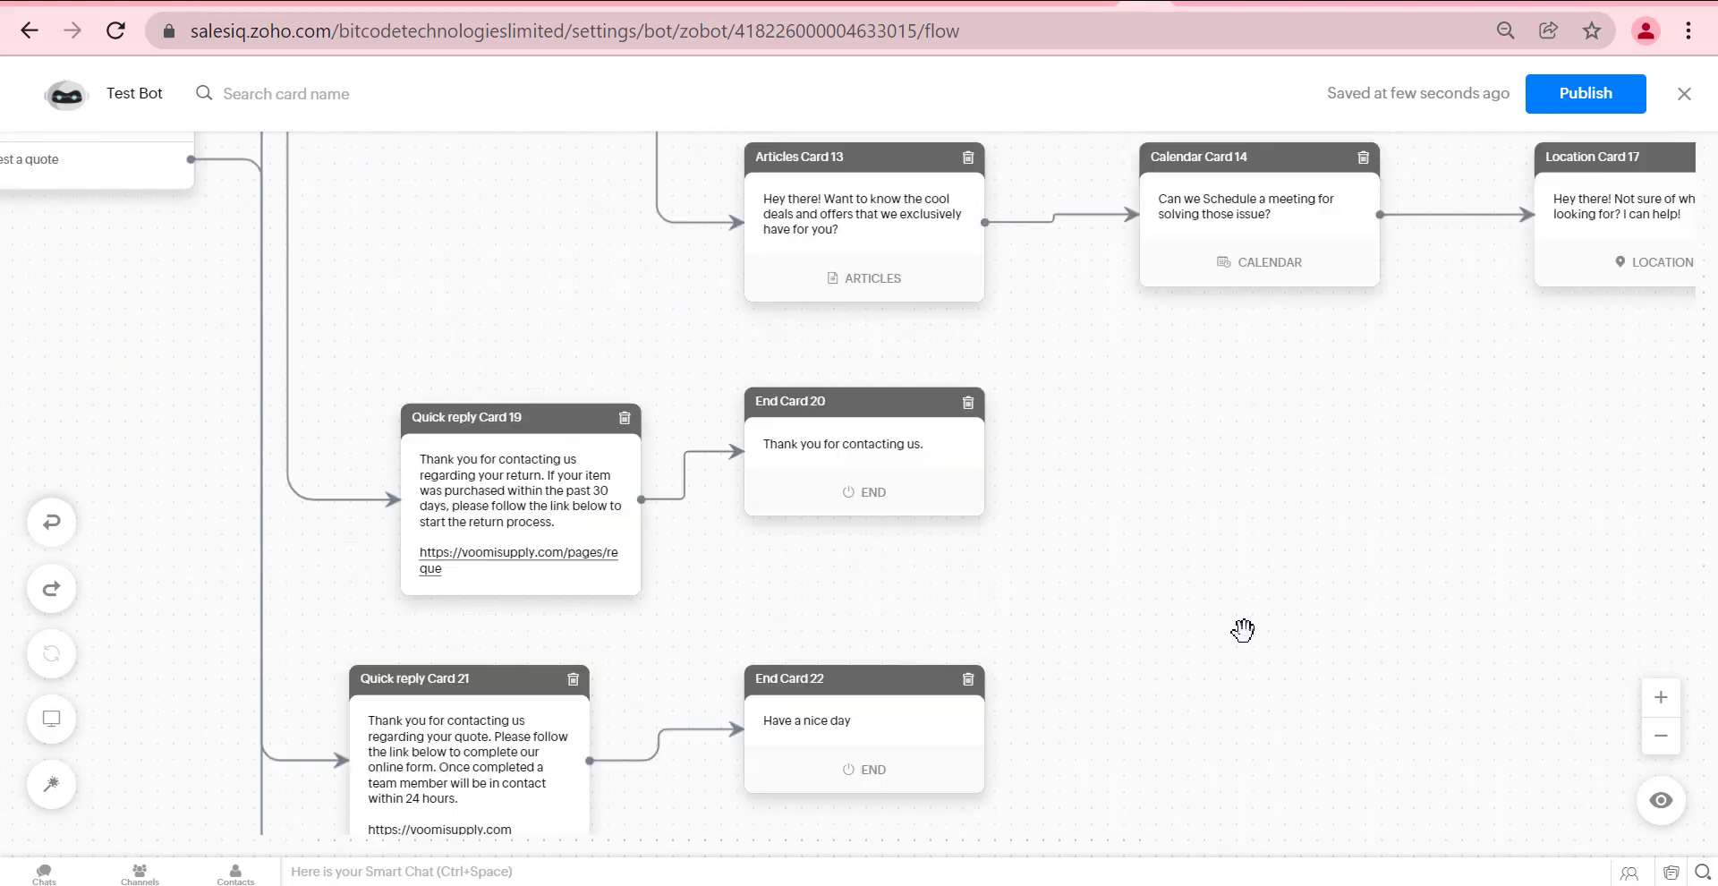
pyautogui.click(1679, 750)
pyautogui.click(1679, 750)
pyautogui.click(1679, 750)
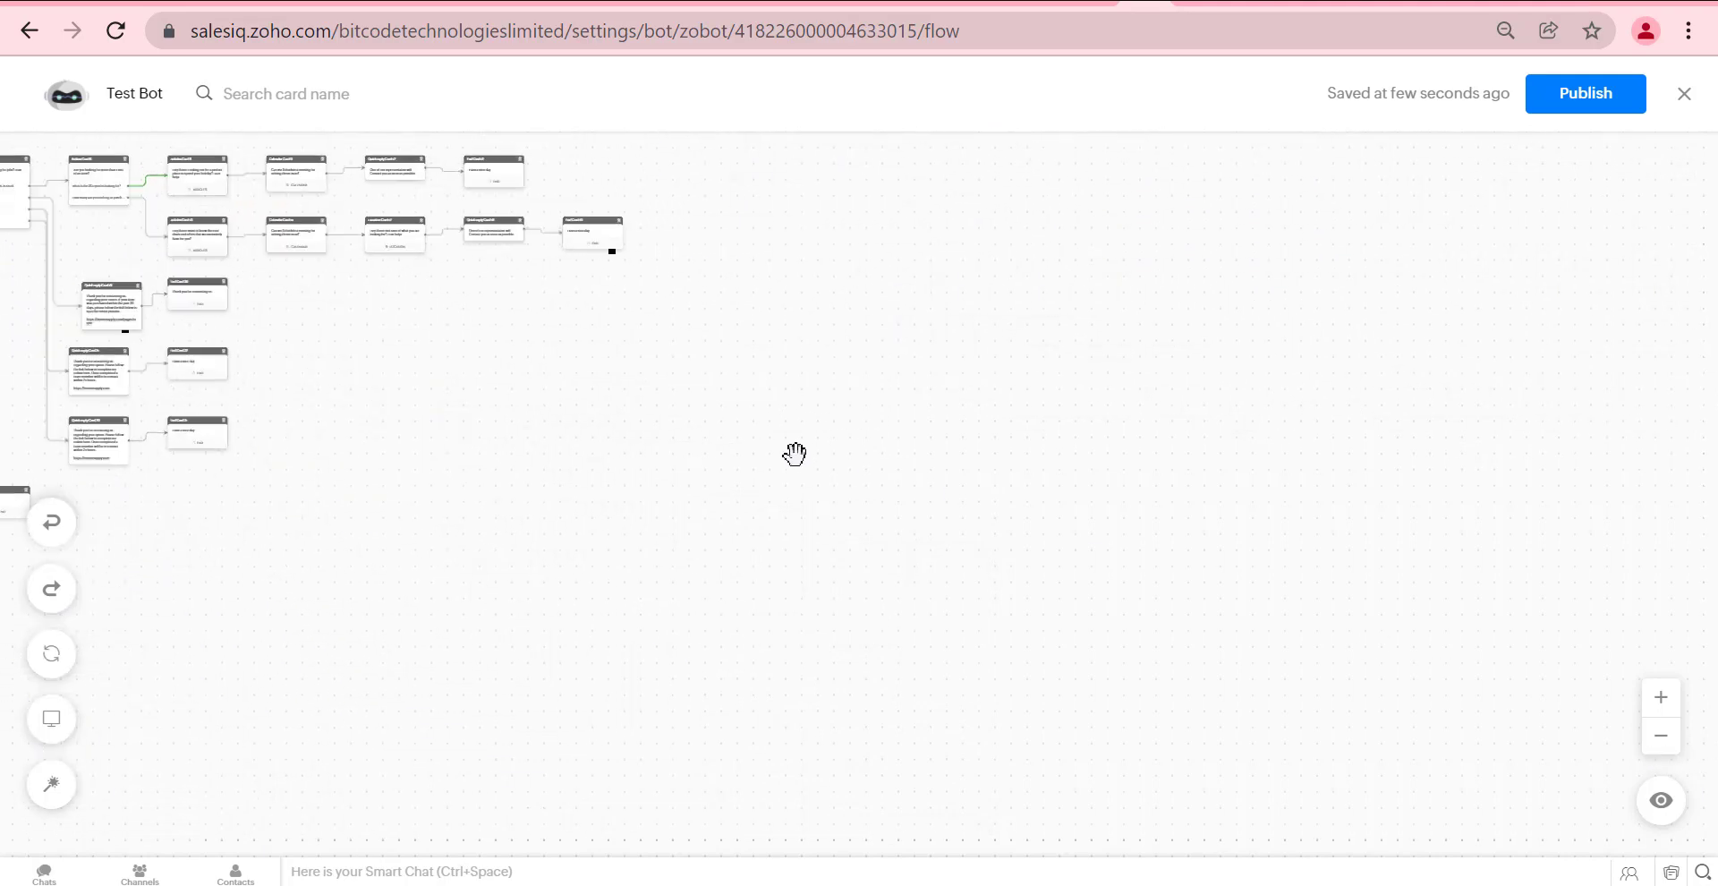
pyautogui.moveTo(795, 454); pyautogui.dragTo(985, 479)
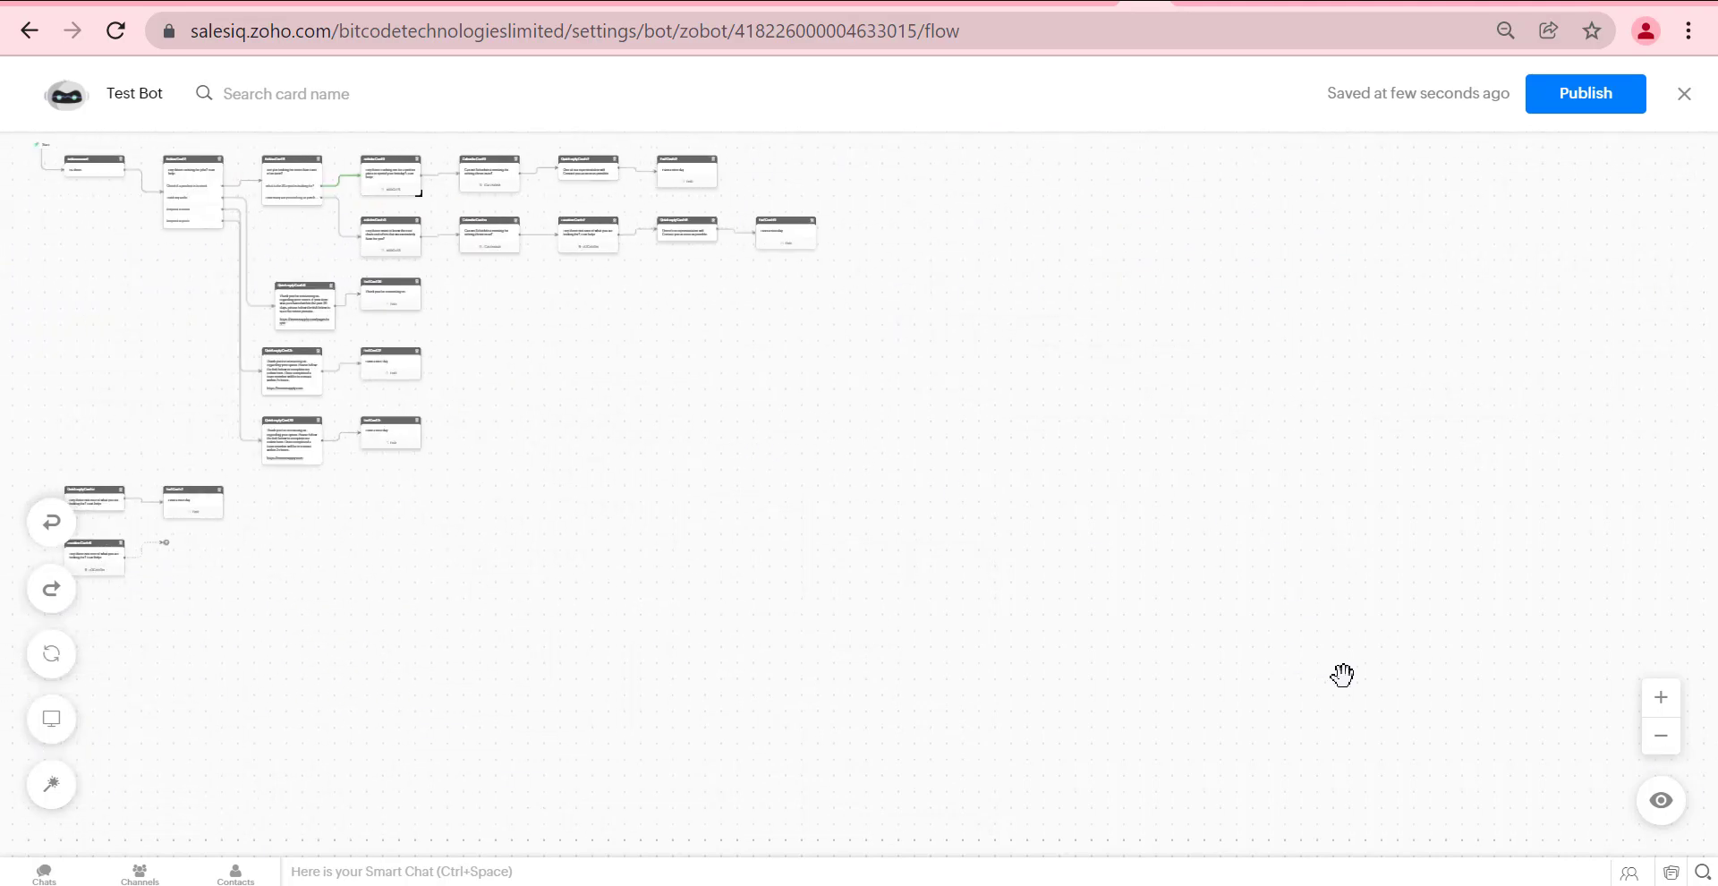
pyautogui.click(1656, 712)
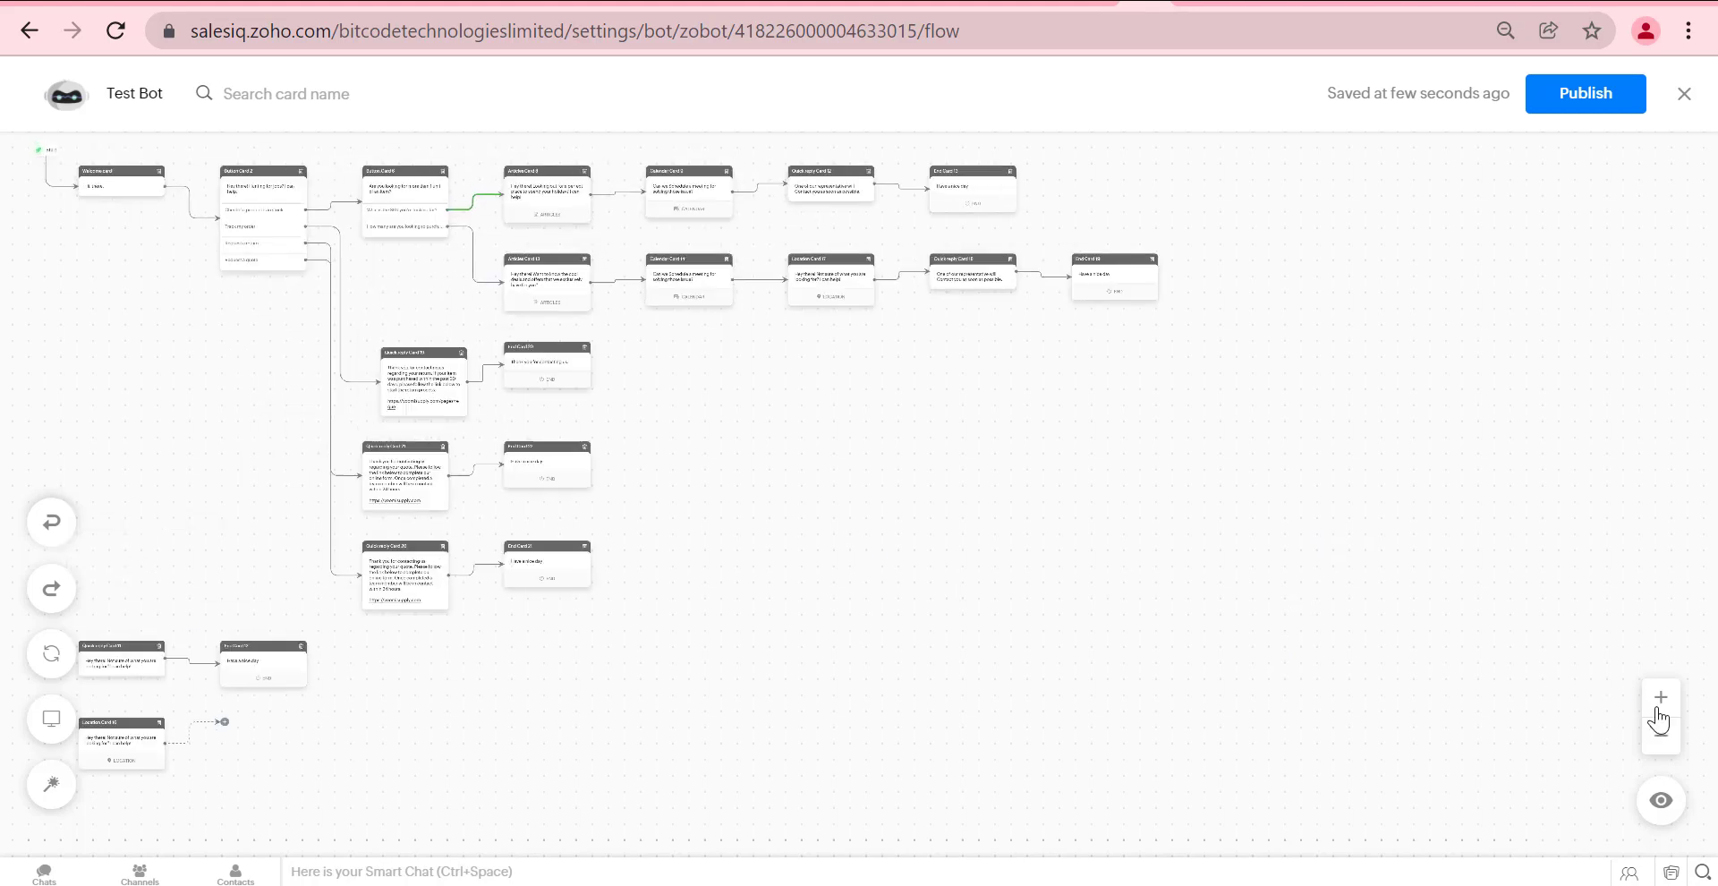
pyautogui.click(1656, 712)
pyautogui.click(1656, 712)
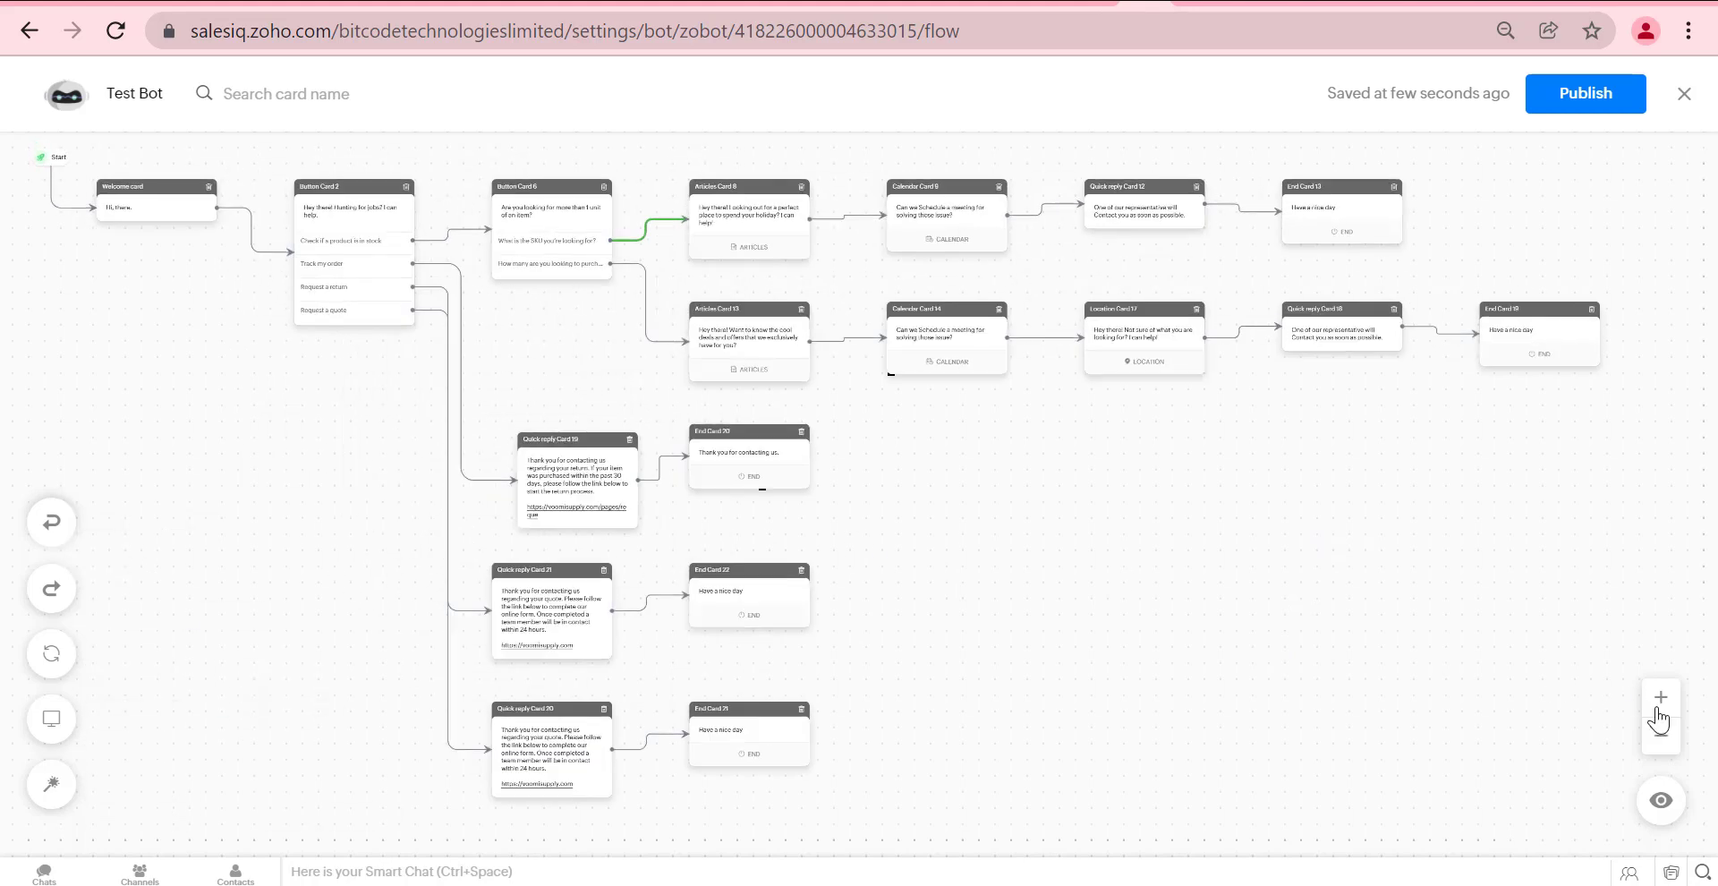
pyautogui.click(1656, 711)
# Open the bot preview, test the "Track my order" option and restart the chat.
pyautogui.click(1661, 799)
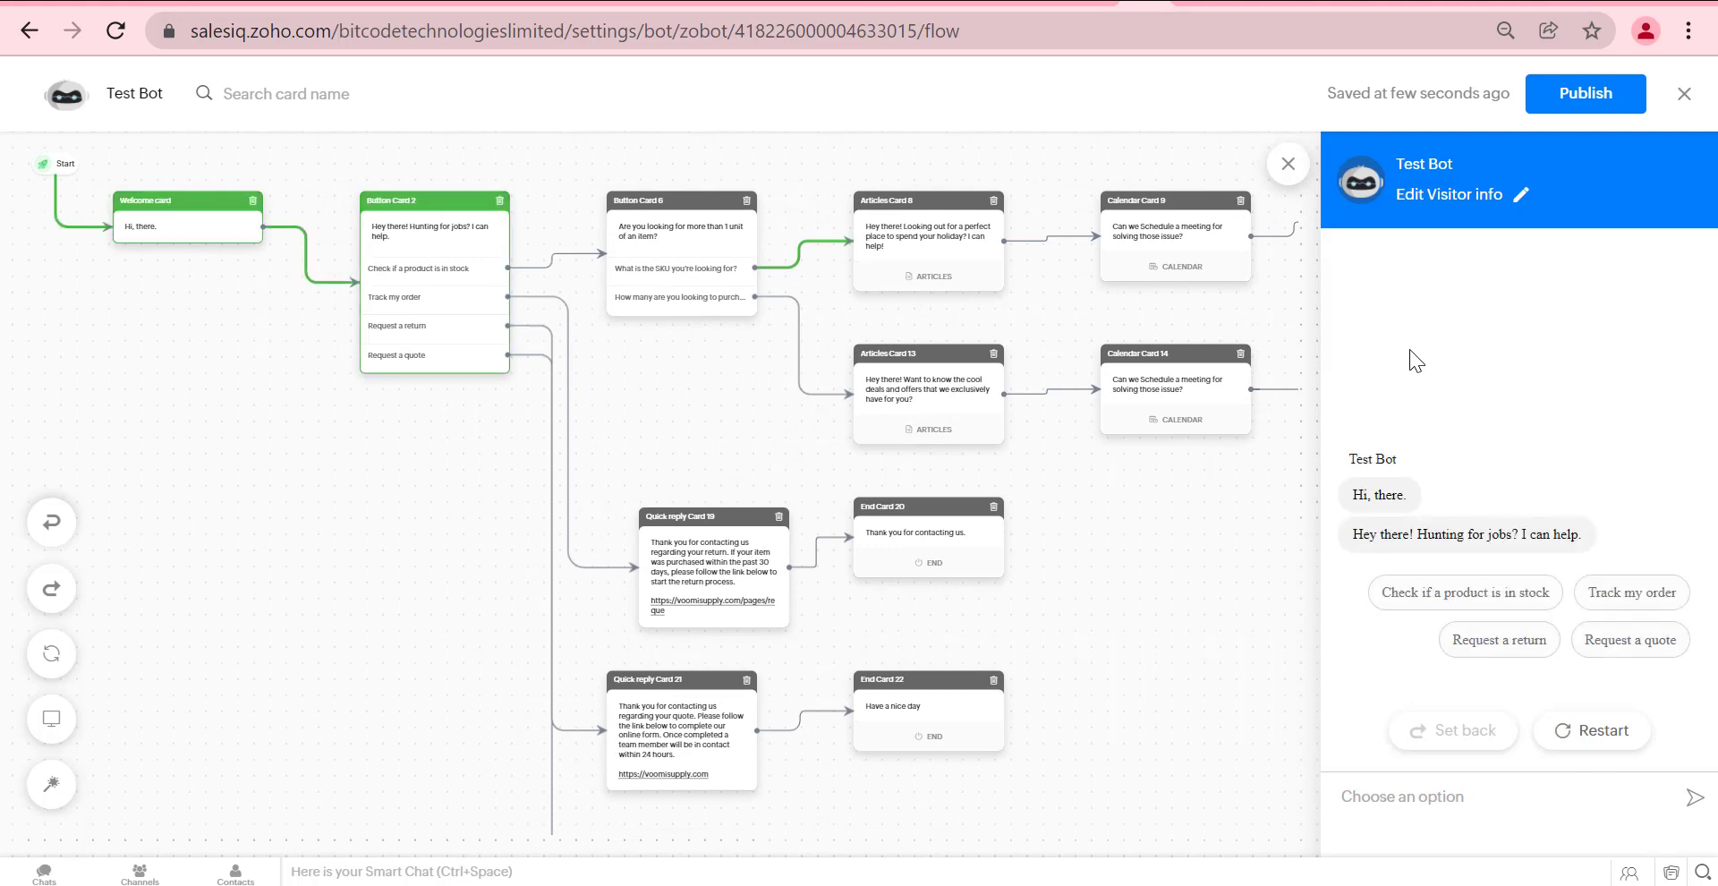
pyautogui.click(1602, 595)
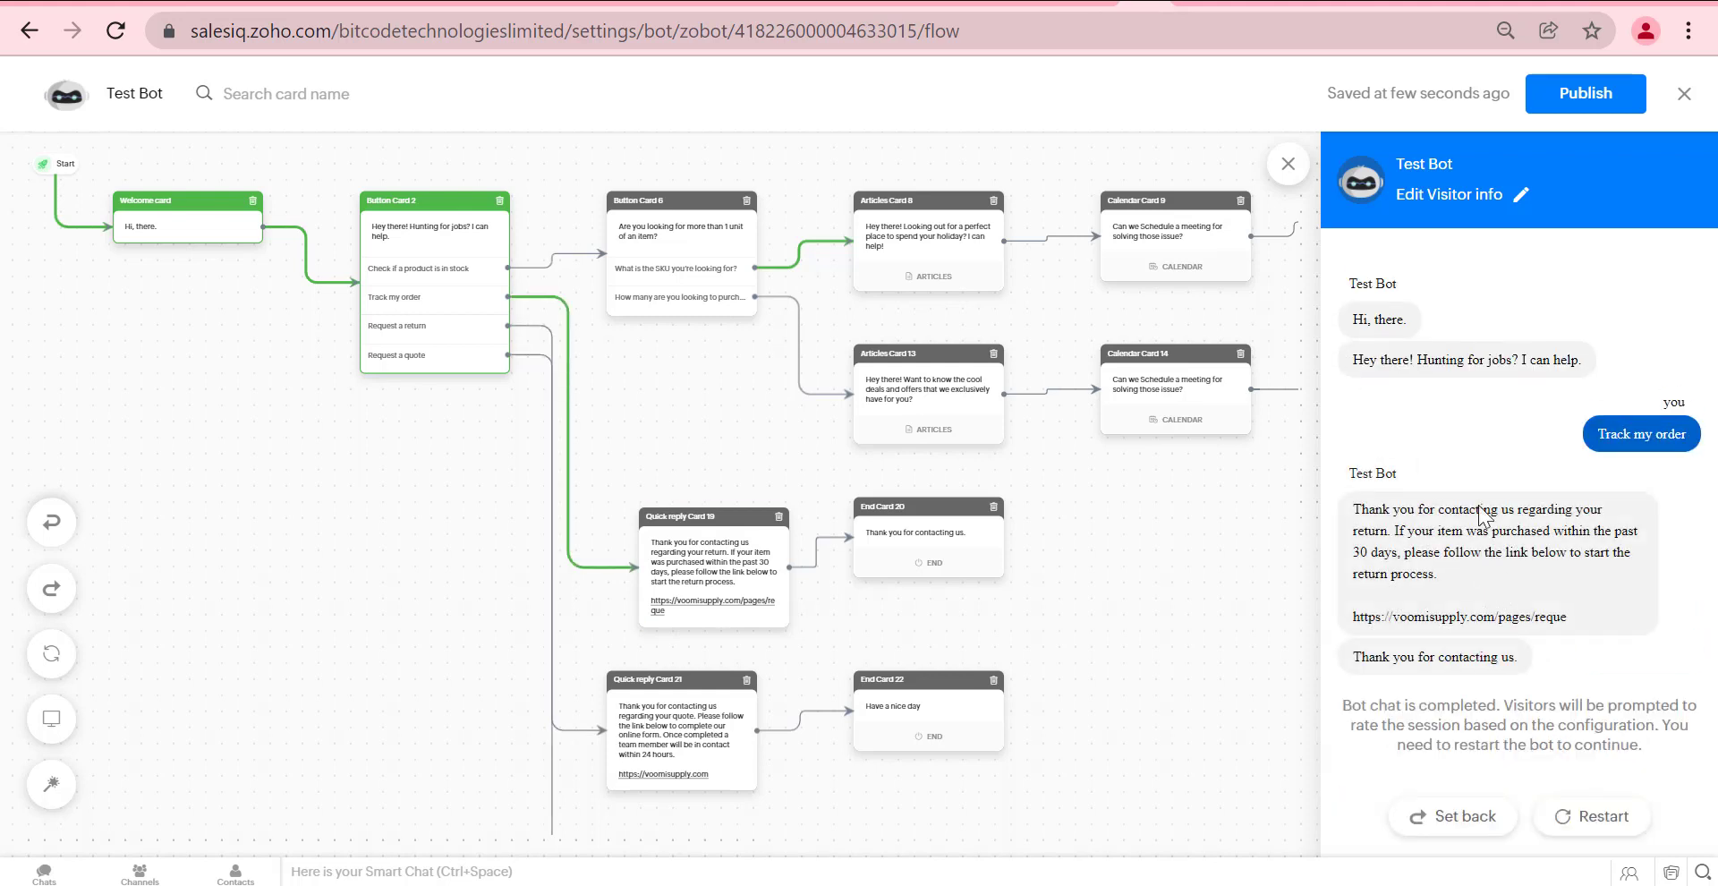
pyautogui.click(1602, 816)
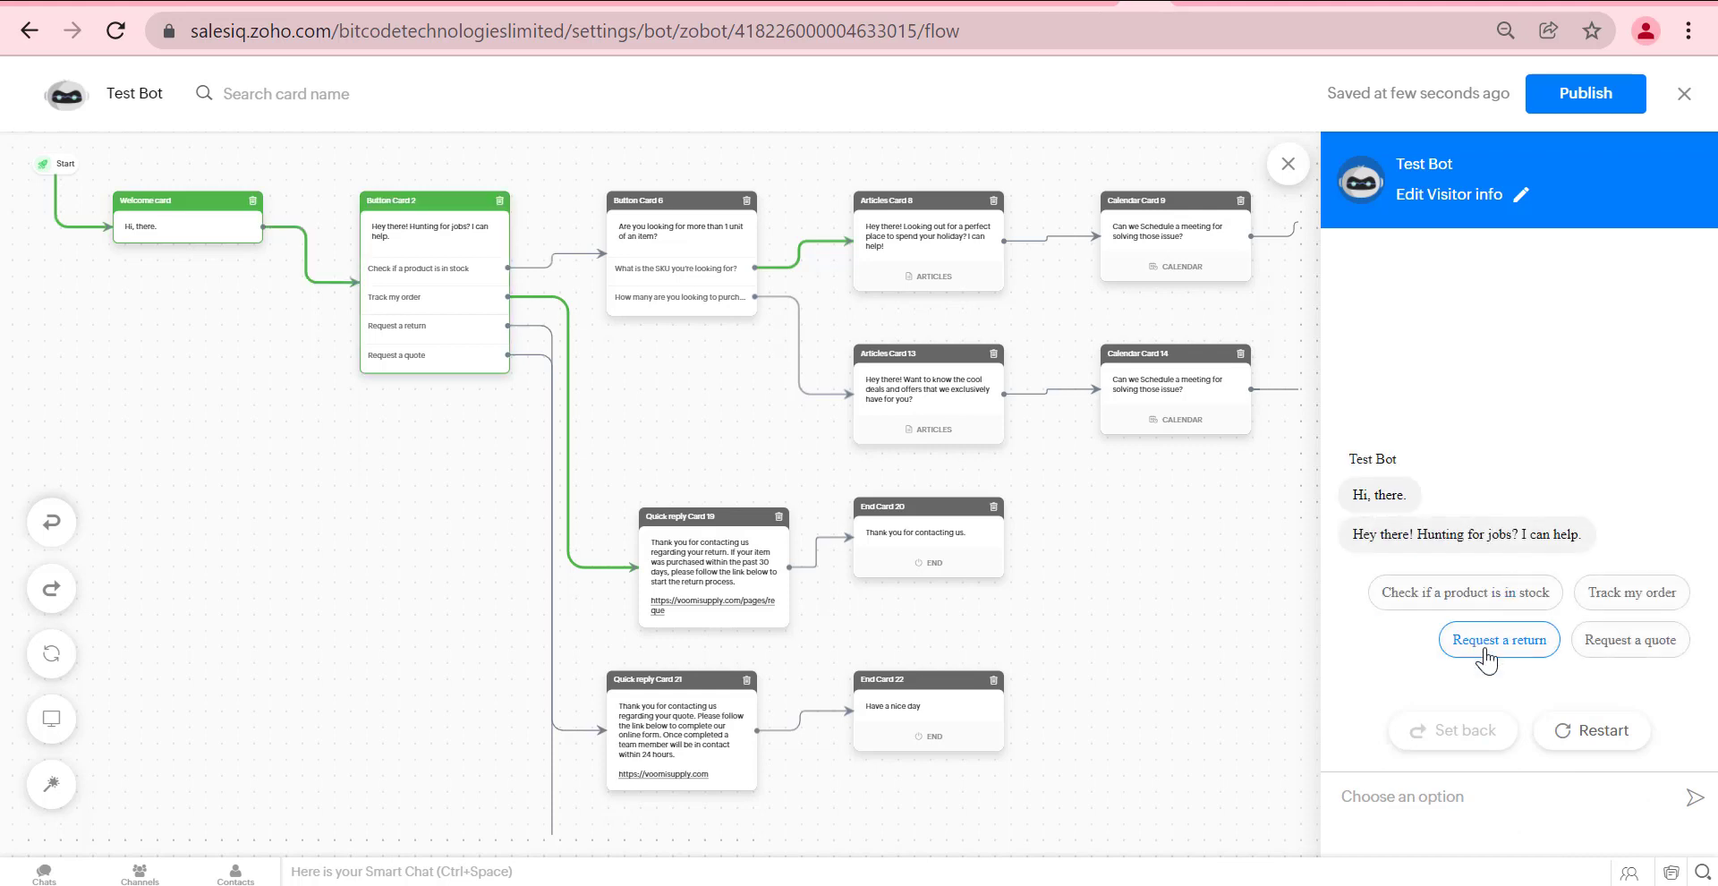
# Test the "Request a return" option in the preview and, after restarting the chat, the "Request a quote" option.
pyautogui.click(1479, 643)
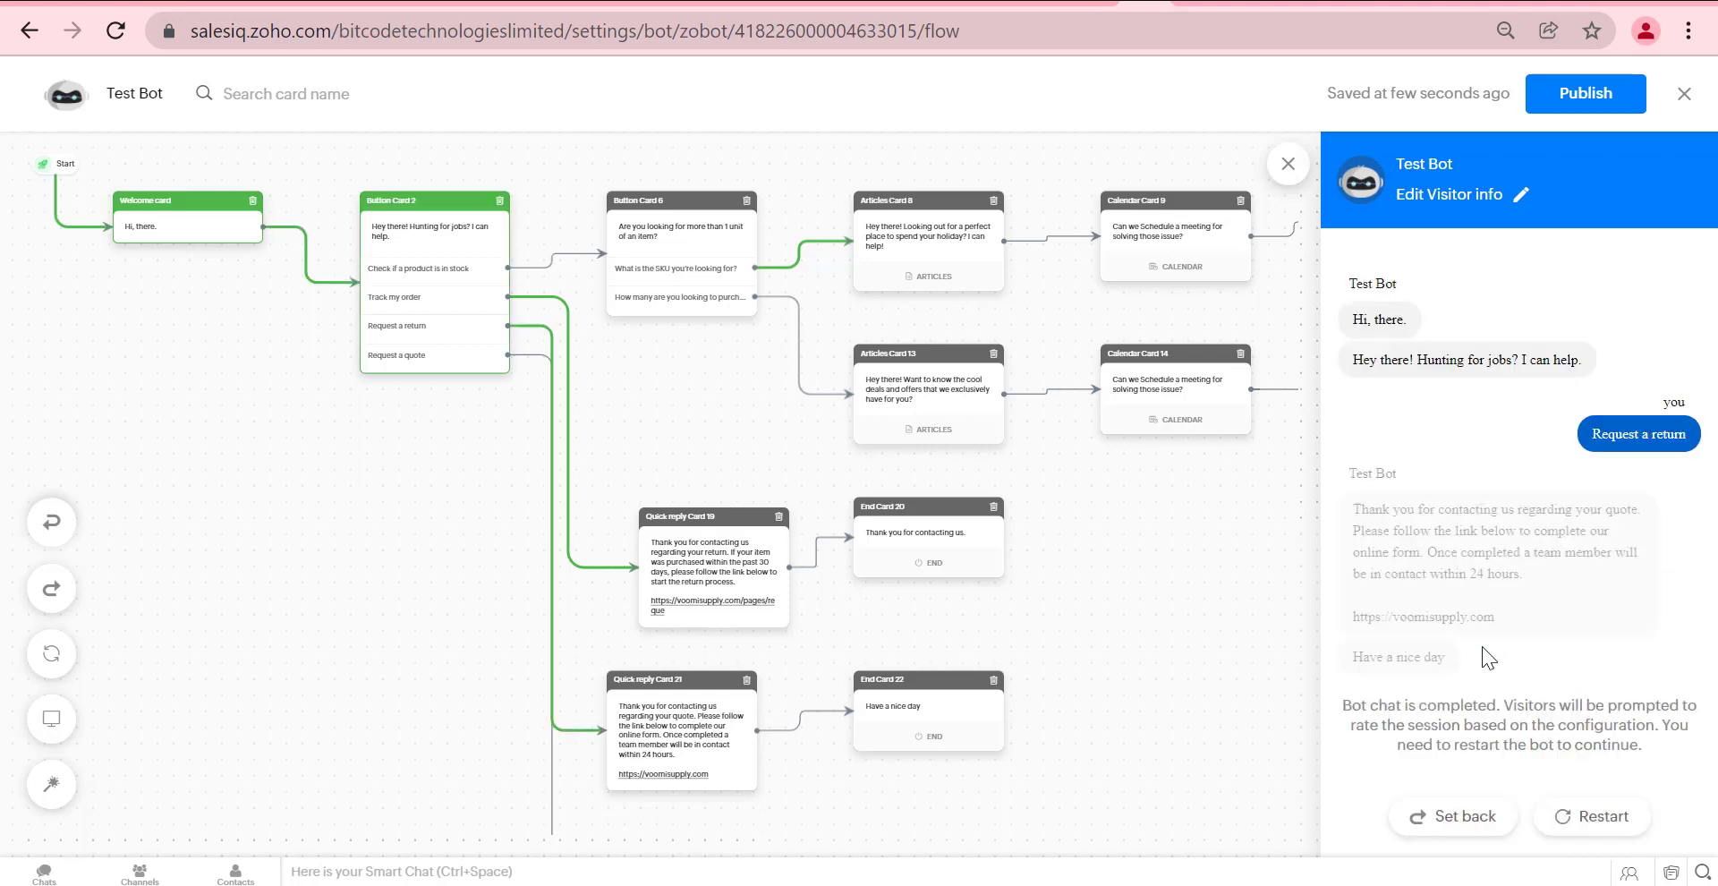
pyautogui.click(1573, 819)
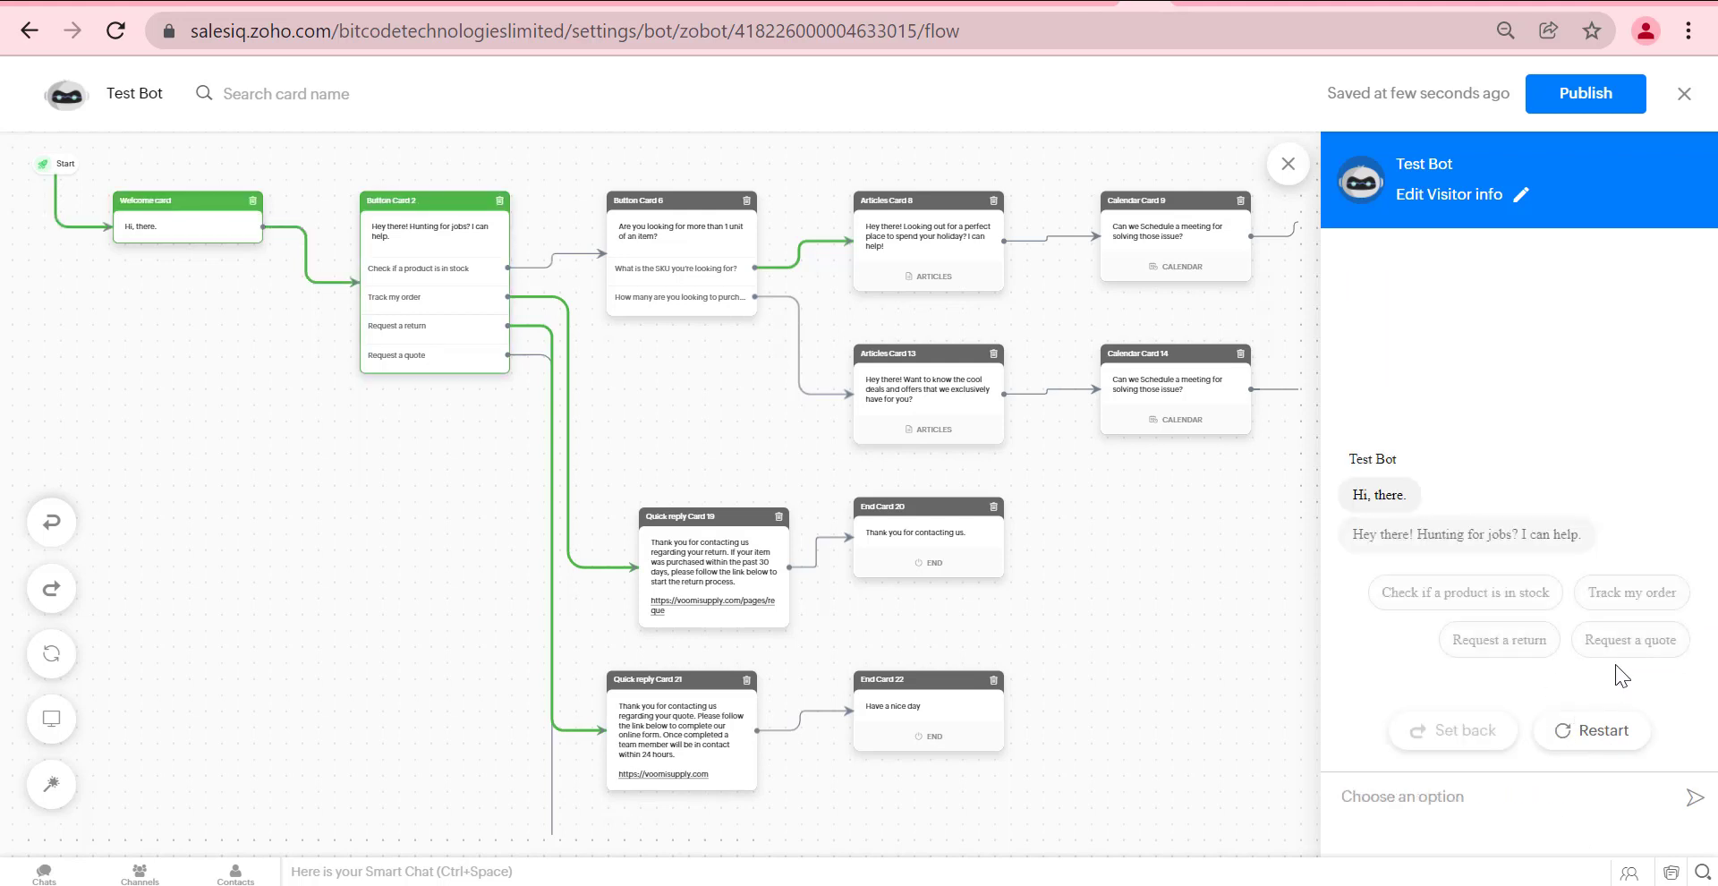
pyautogui.click(1629, 641)
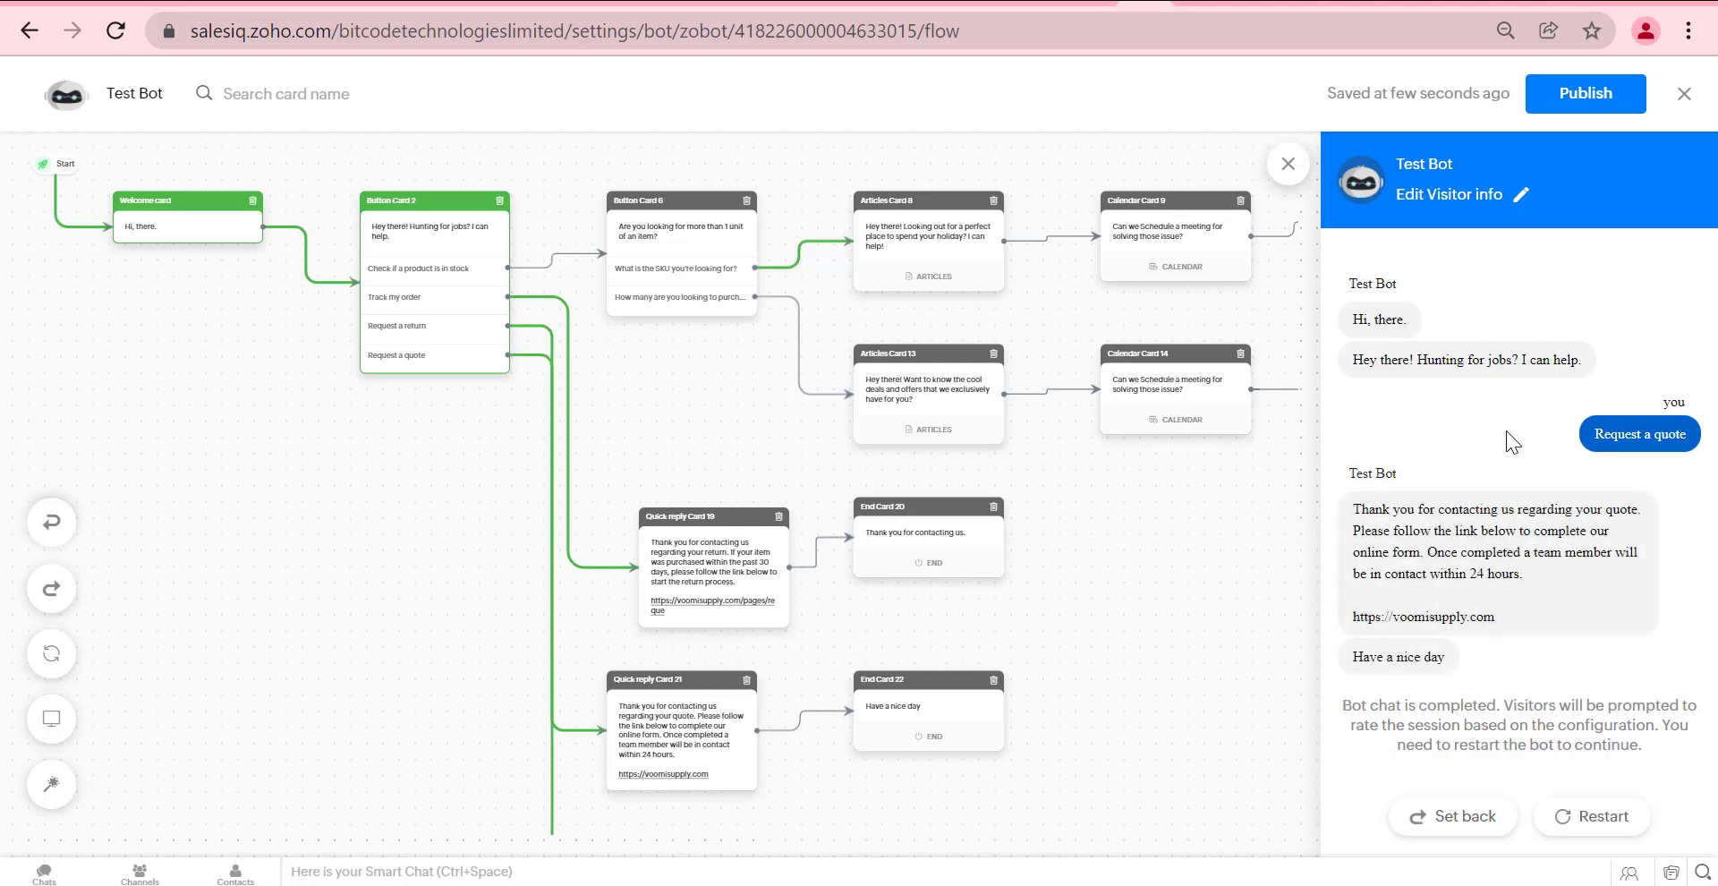
# Restart the preview chat and test "Check if a product is in stock" followed by "What is the SKU you're looking for?".
pyautogui.click(1576, 818)
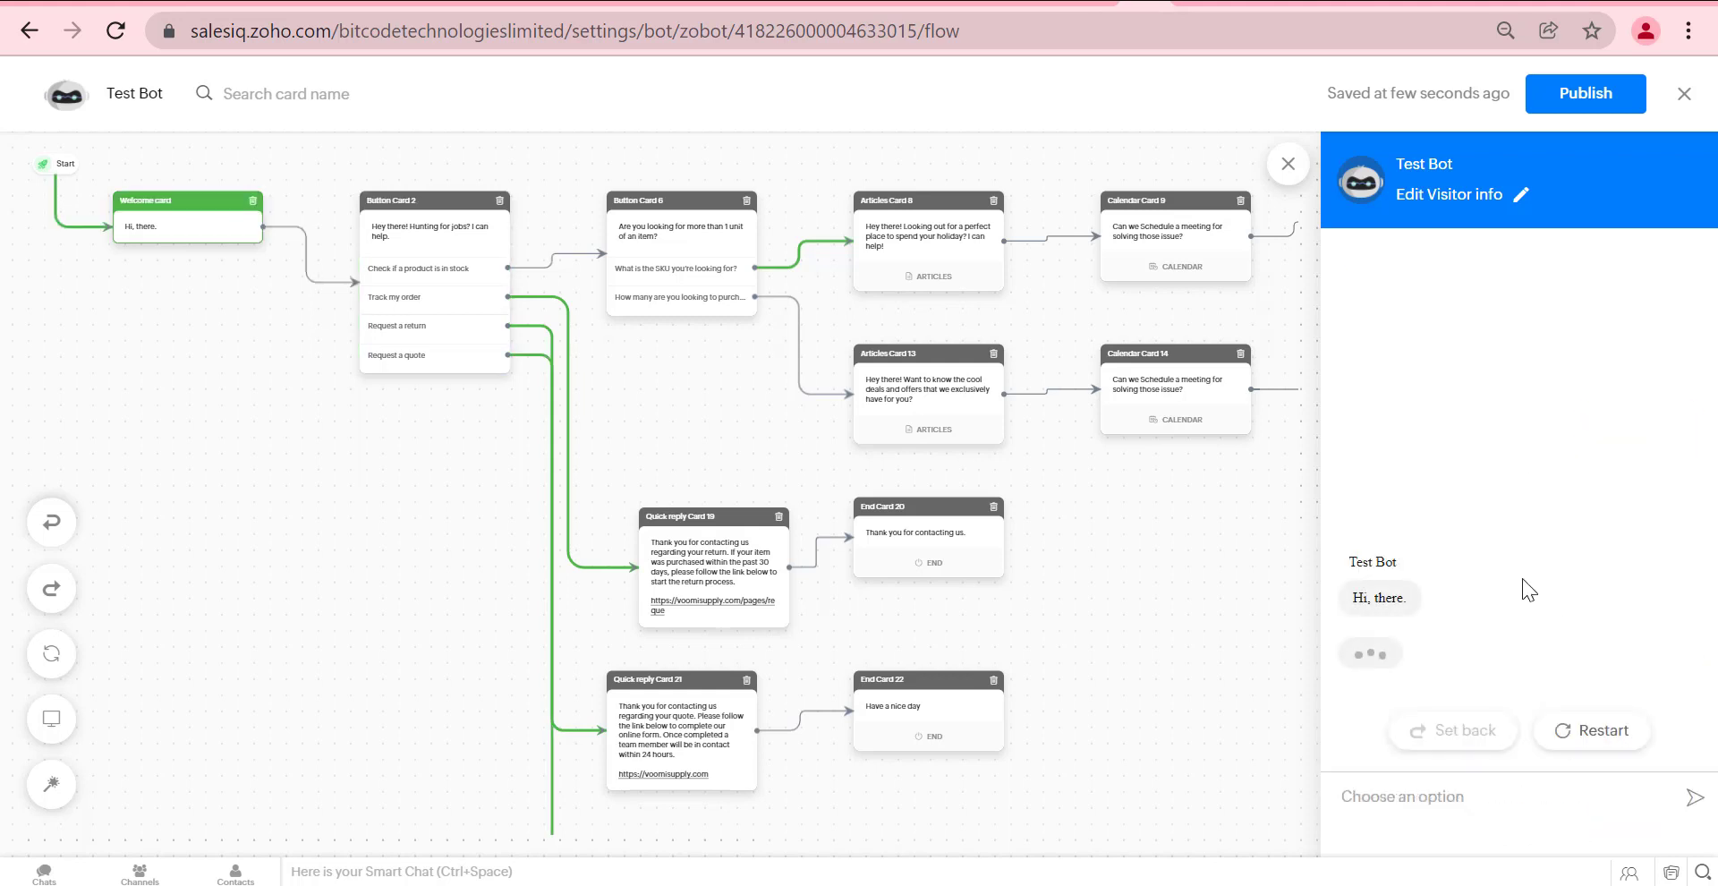
pyautogui.click(1451, 595)
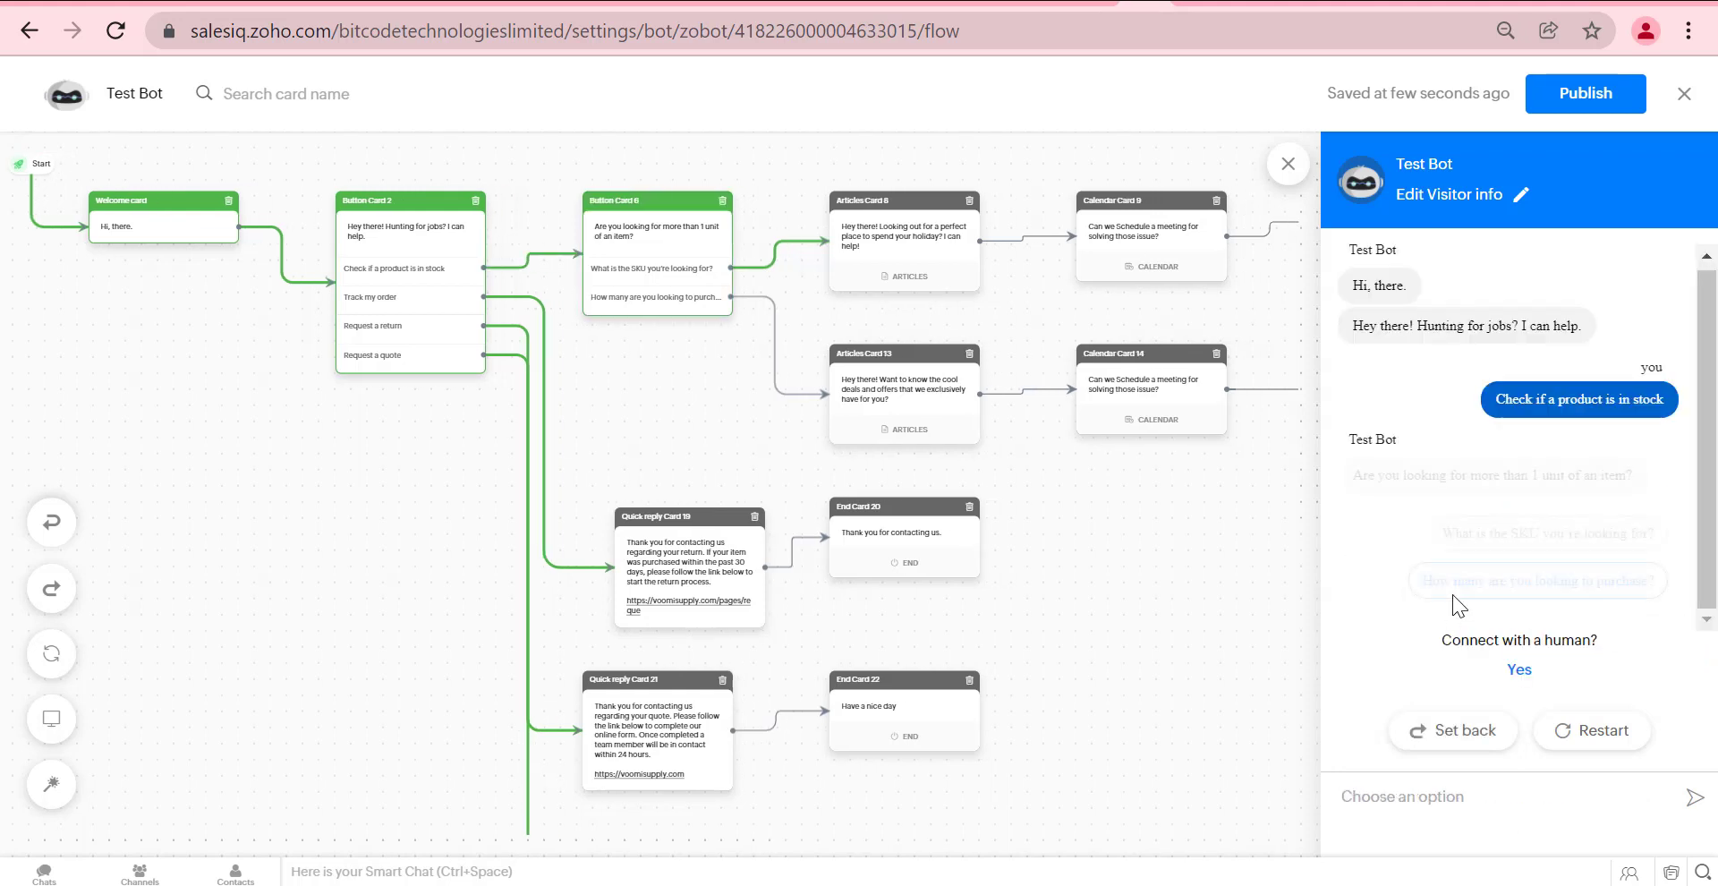
pyautogui.click(1445, 536)
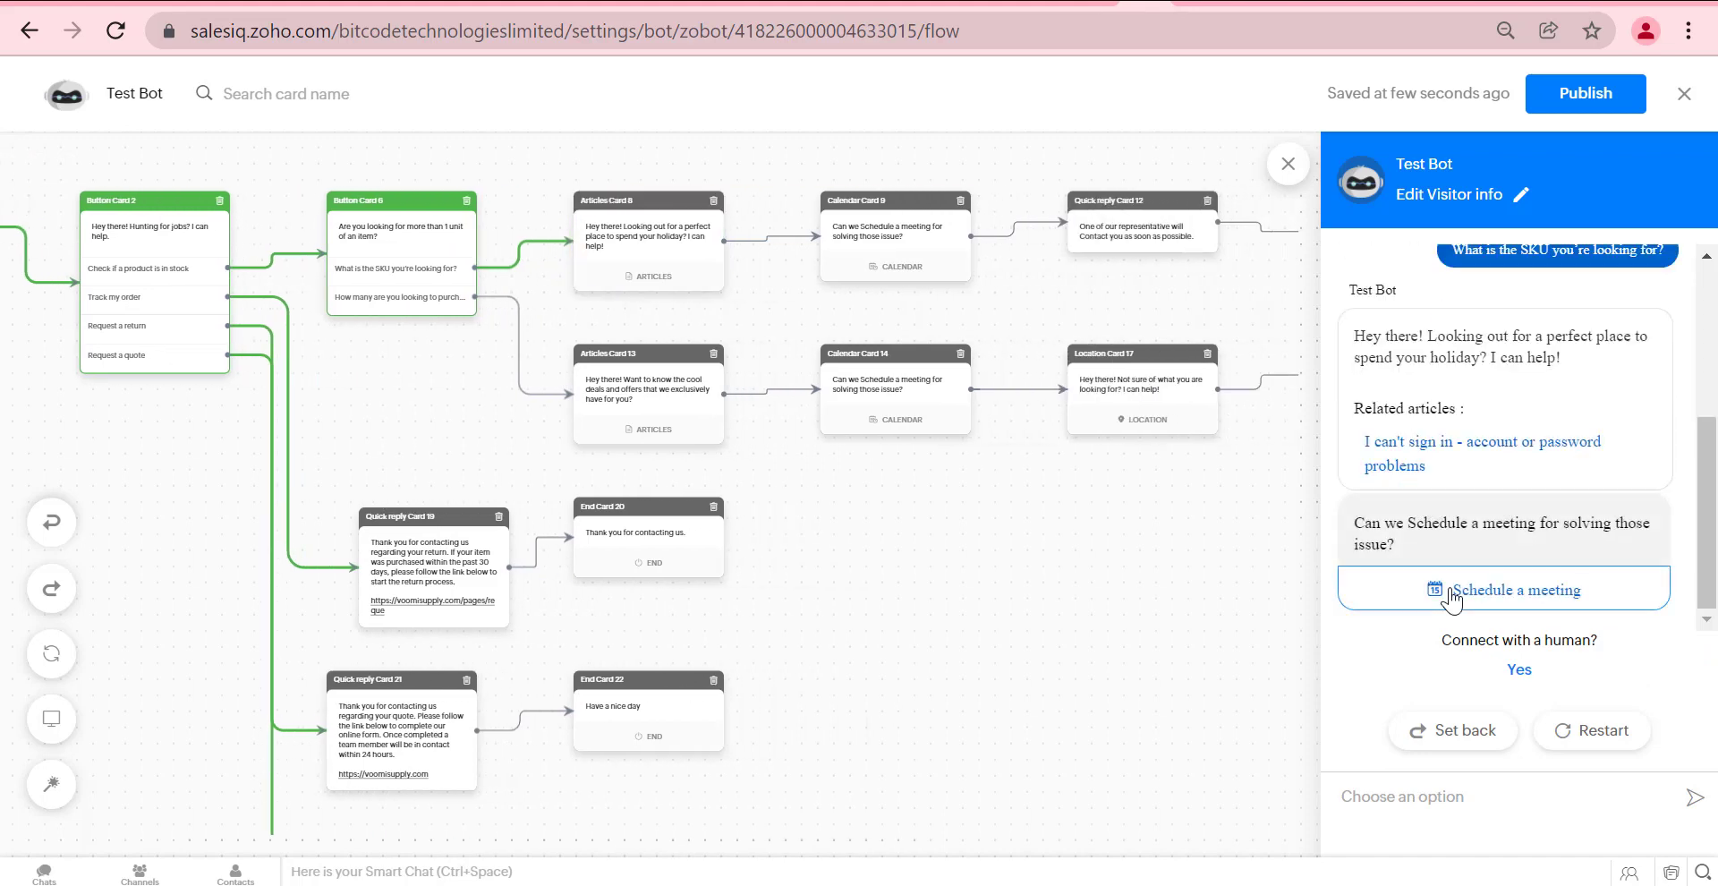
# Schedule a meeting in the preview chat for 27 January 2022 at 03:40 PM and choose that slot.
pyautogui.click(1455, 593)
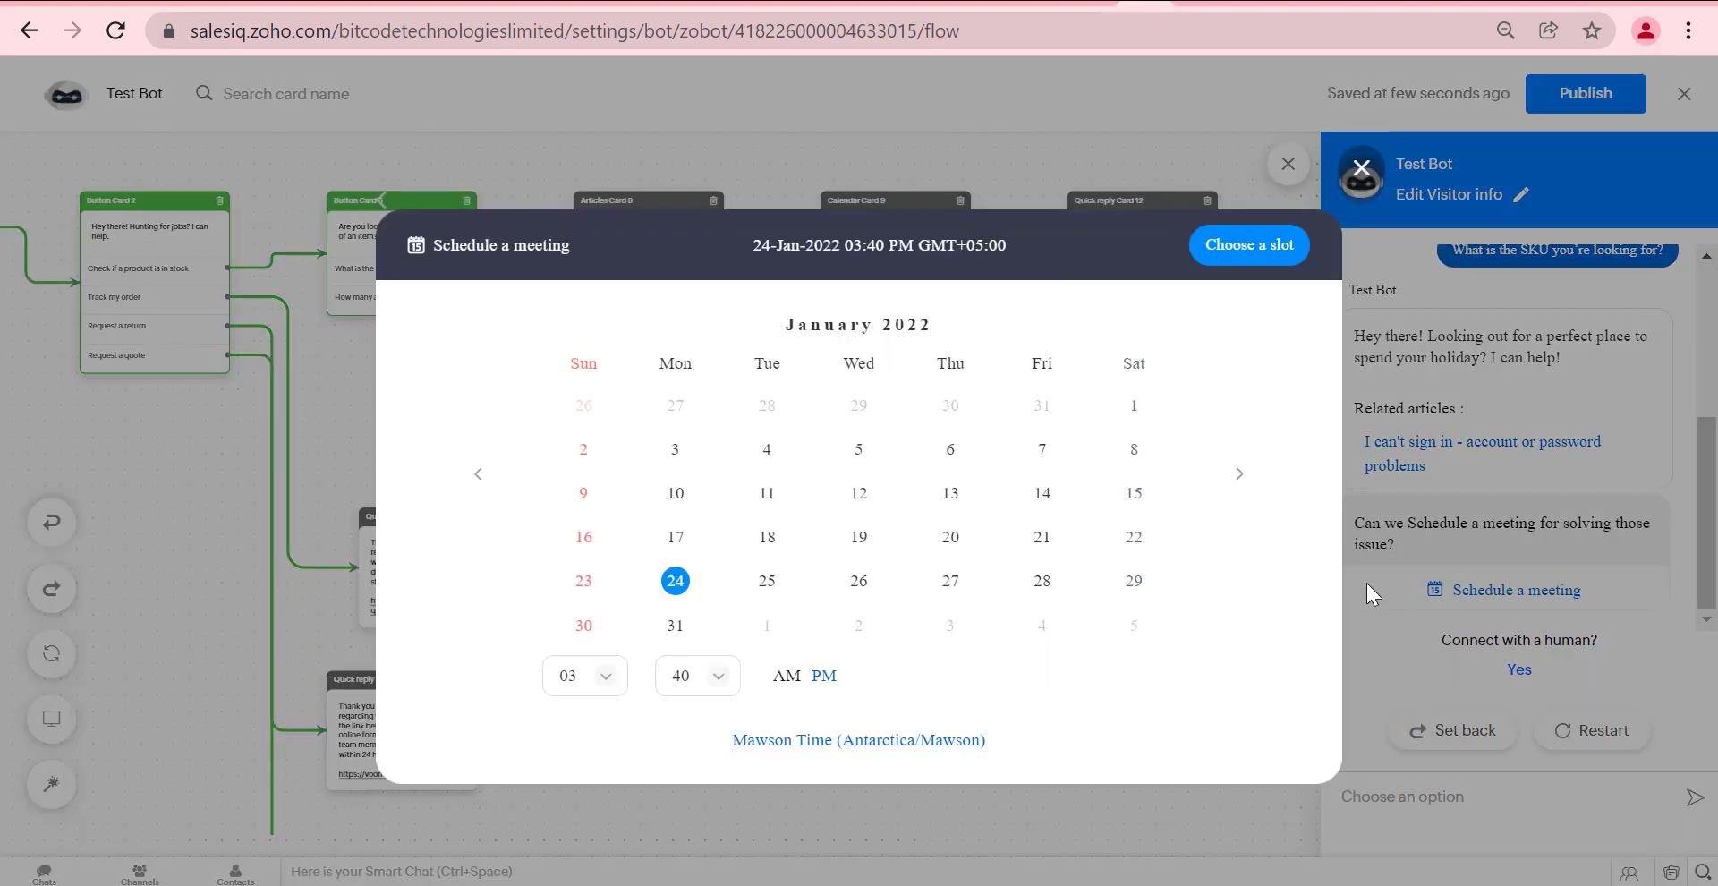
pyautogui.click(951, 543)
pyautogui.click(954, 584)
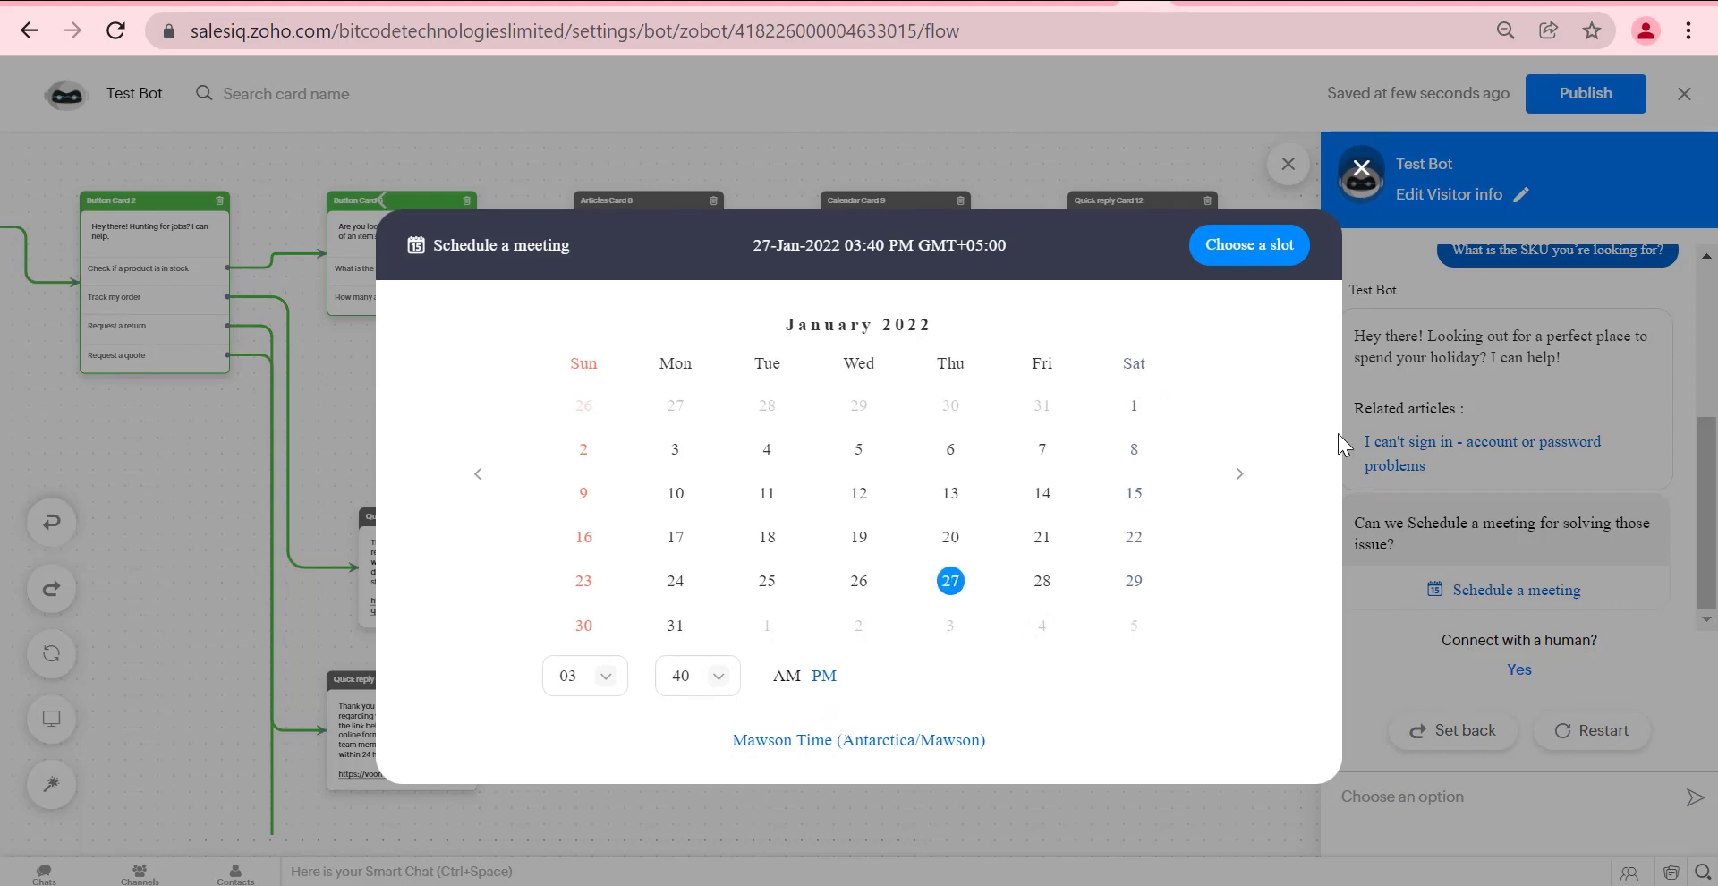
pyautogui.click(1273, 252)
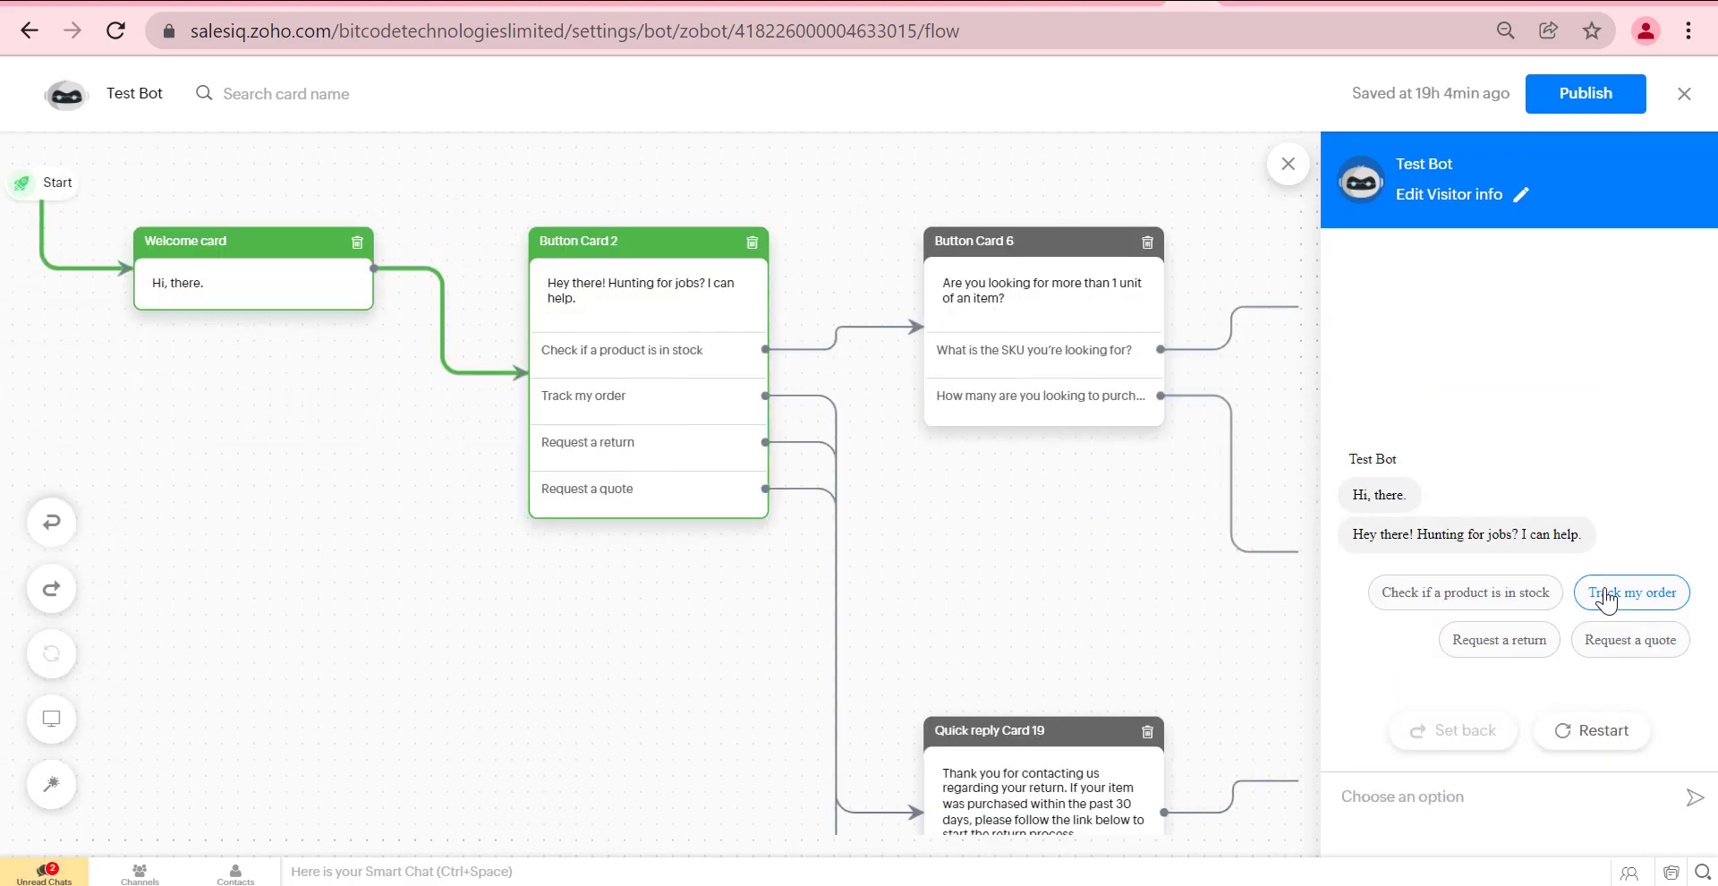
# Test "Track my order", "Request a return" and "Request a quote" in the preview, restarting the chat between options.
pyautogui.click(1604, 594)
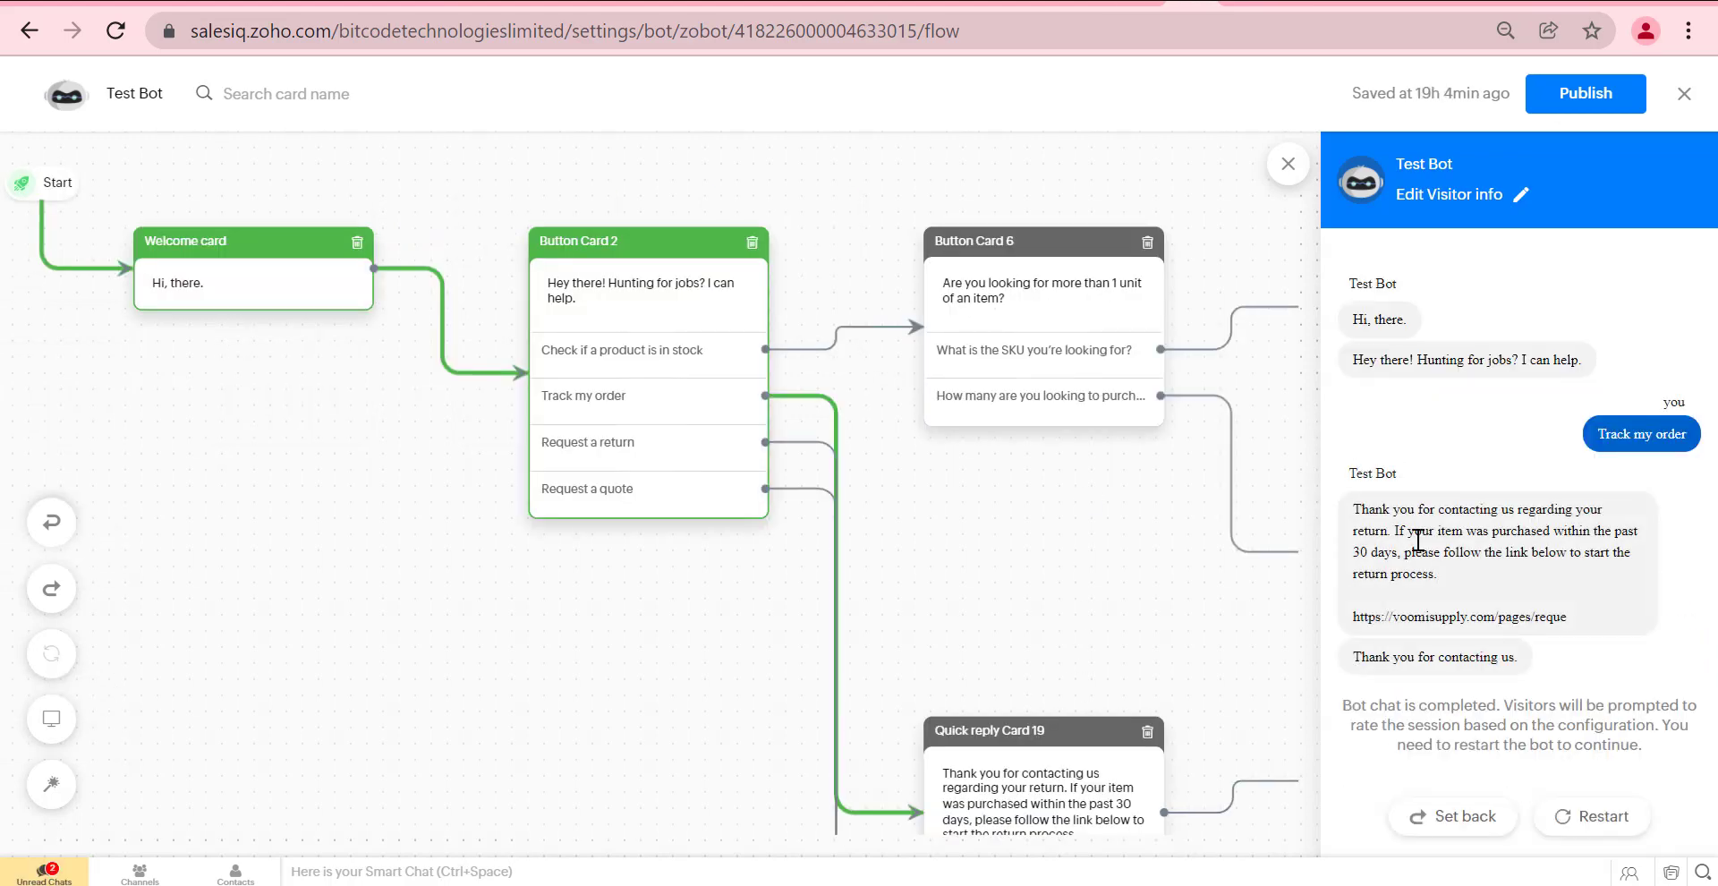
pyautogui.click(1592, 816)
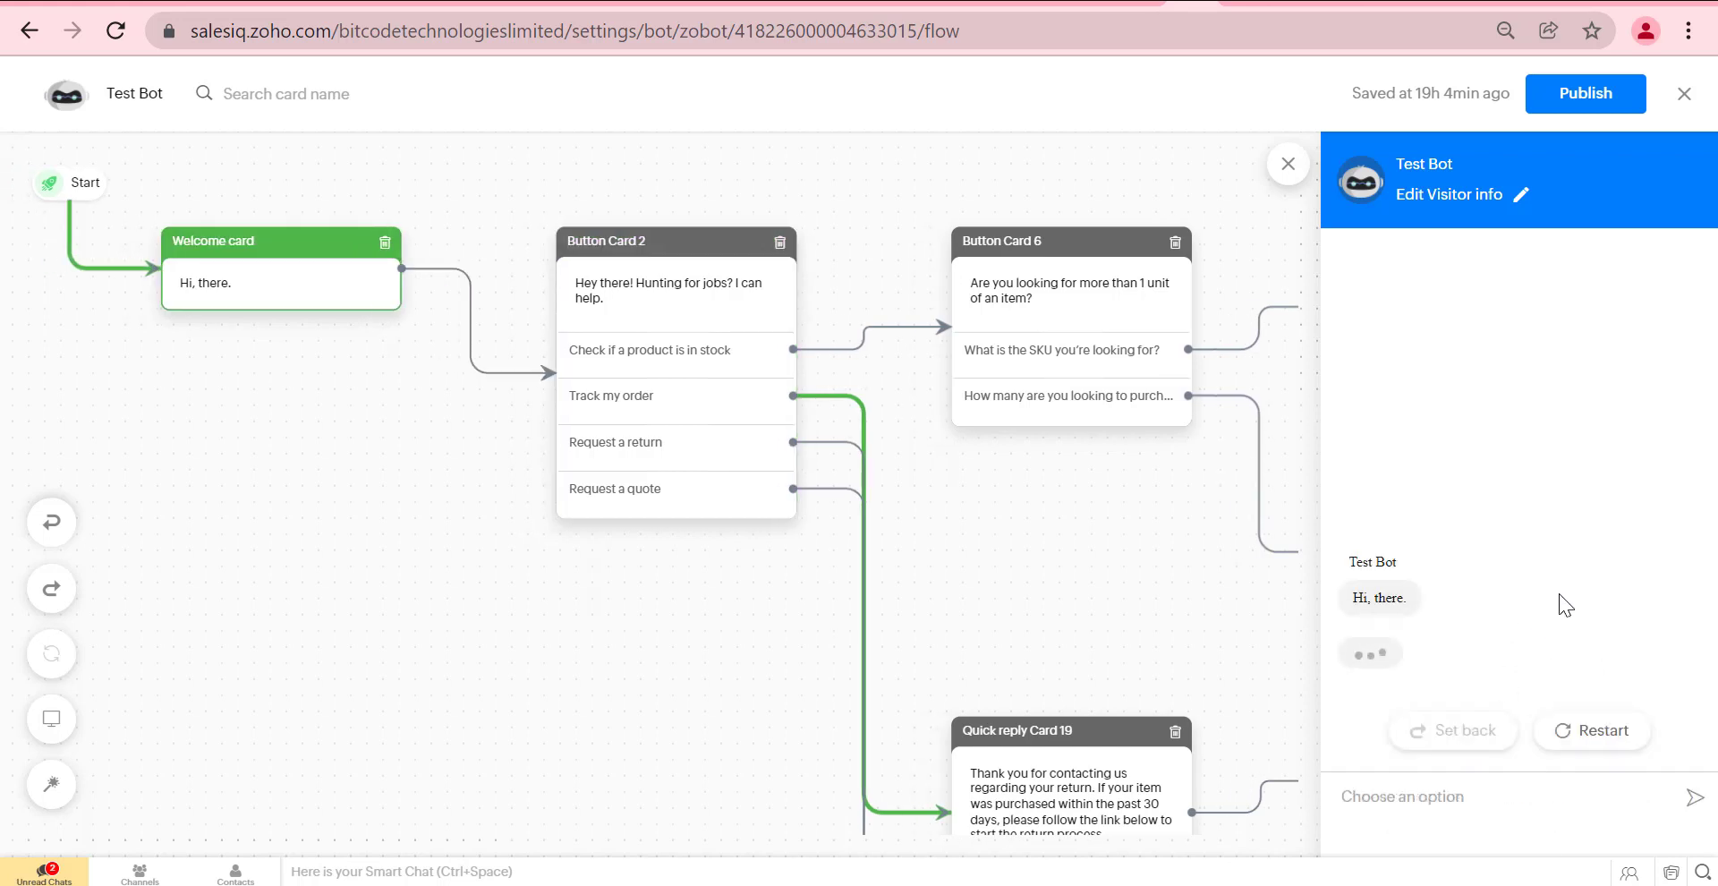
pyautogui.click(1432, 640)
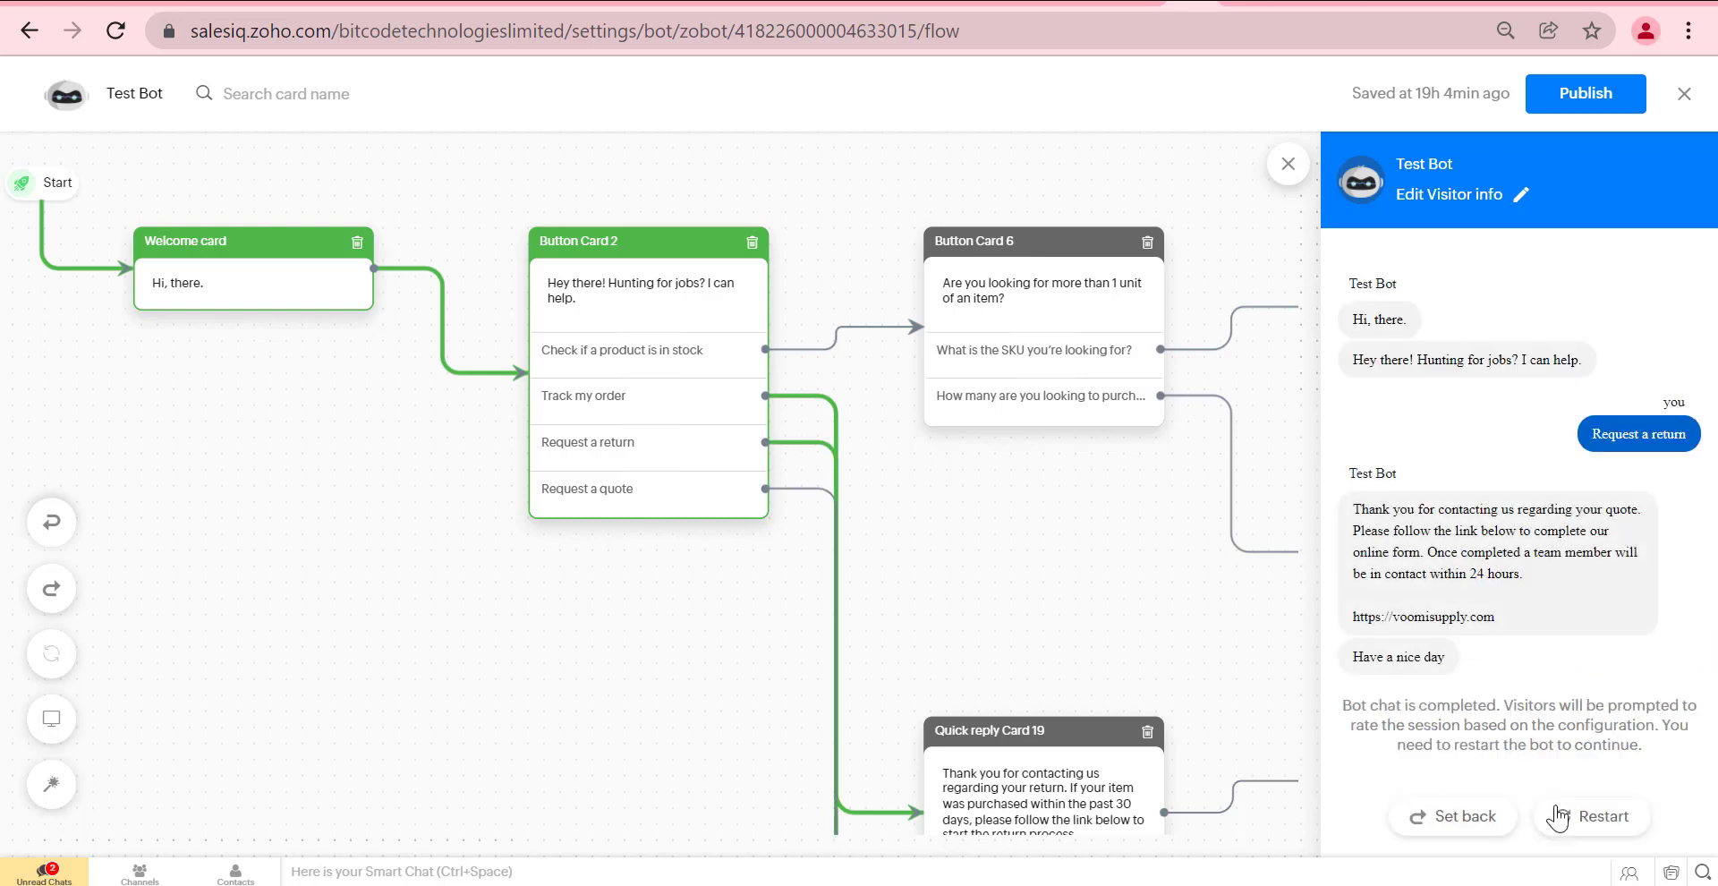
pyautogui.click(1573, 830)
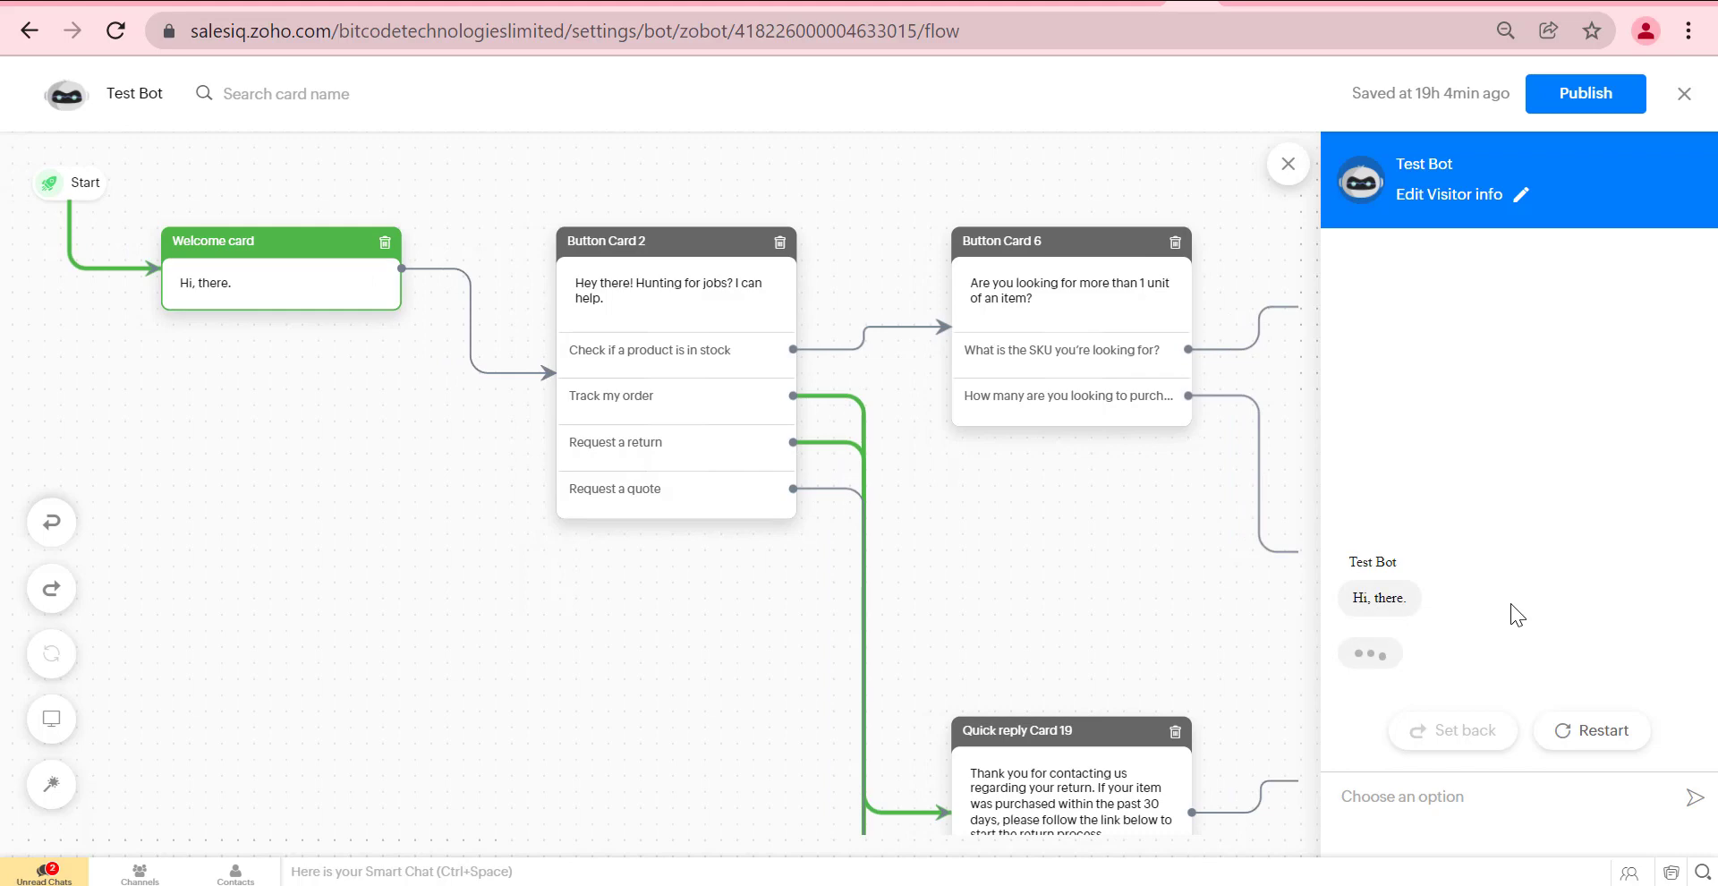
pyautogui.click(1617, 639)
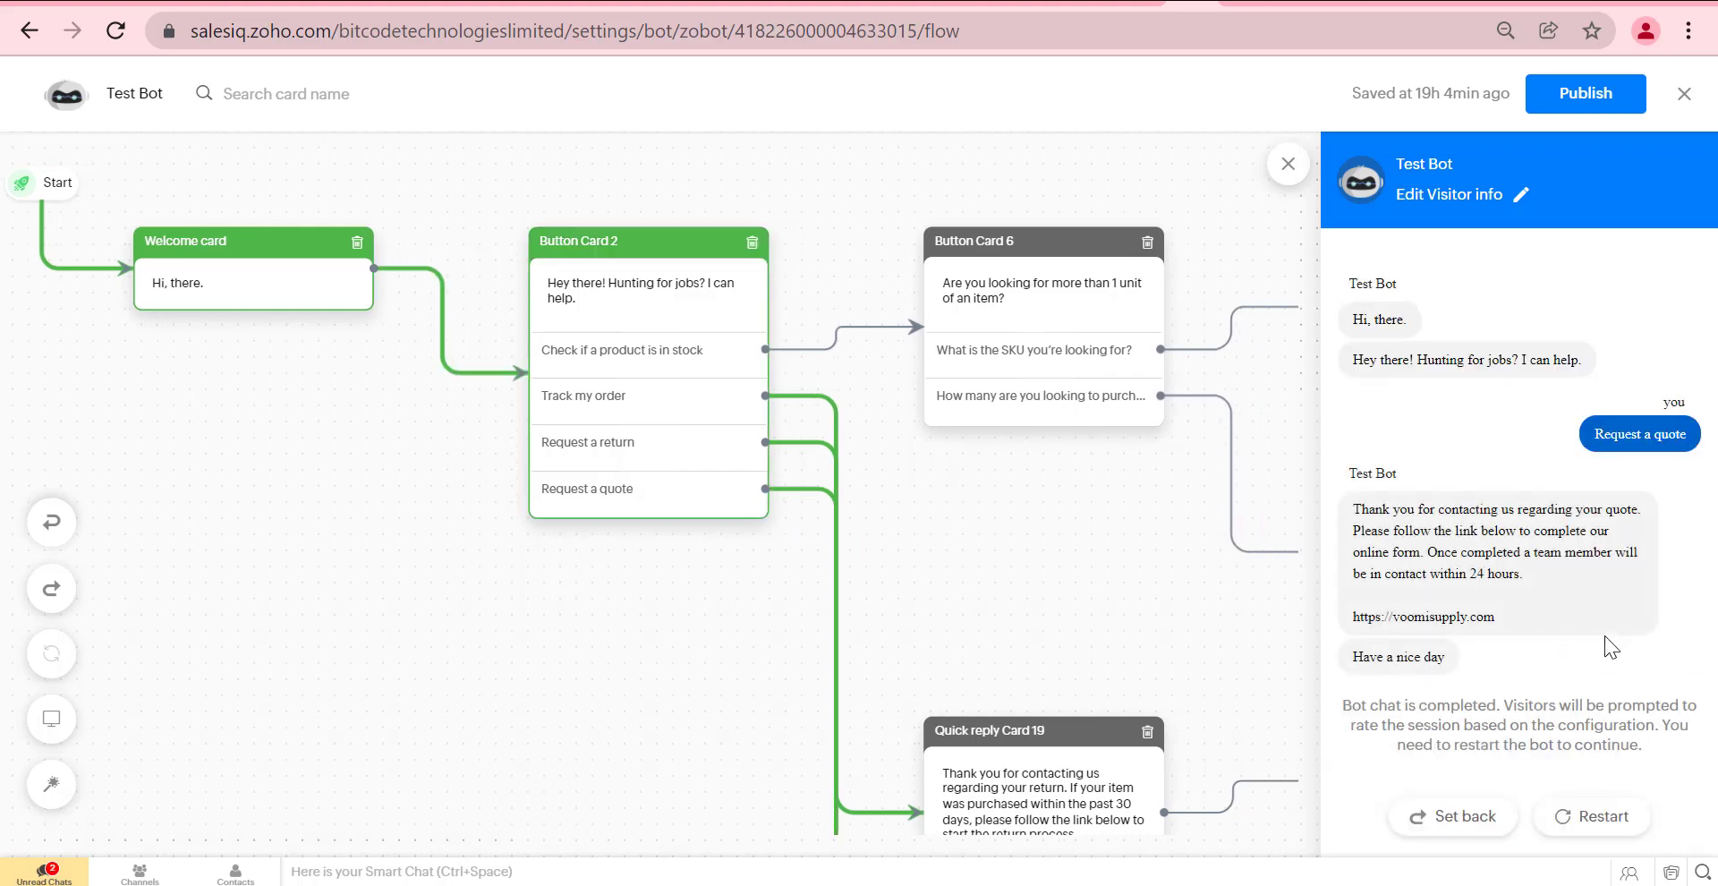
# Switch to the SalesIQ codeless bot help article, expand its Controls and Blocks Gallery topics and read through the setup guide to the end.
pyautogui.hotkey('ctrl', 'Tab')
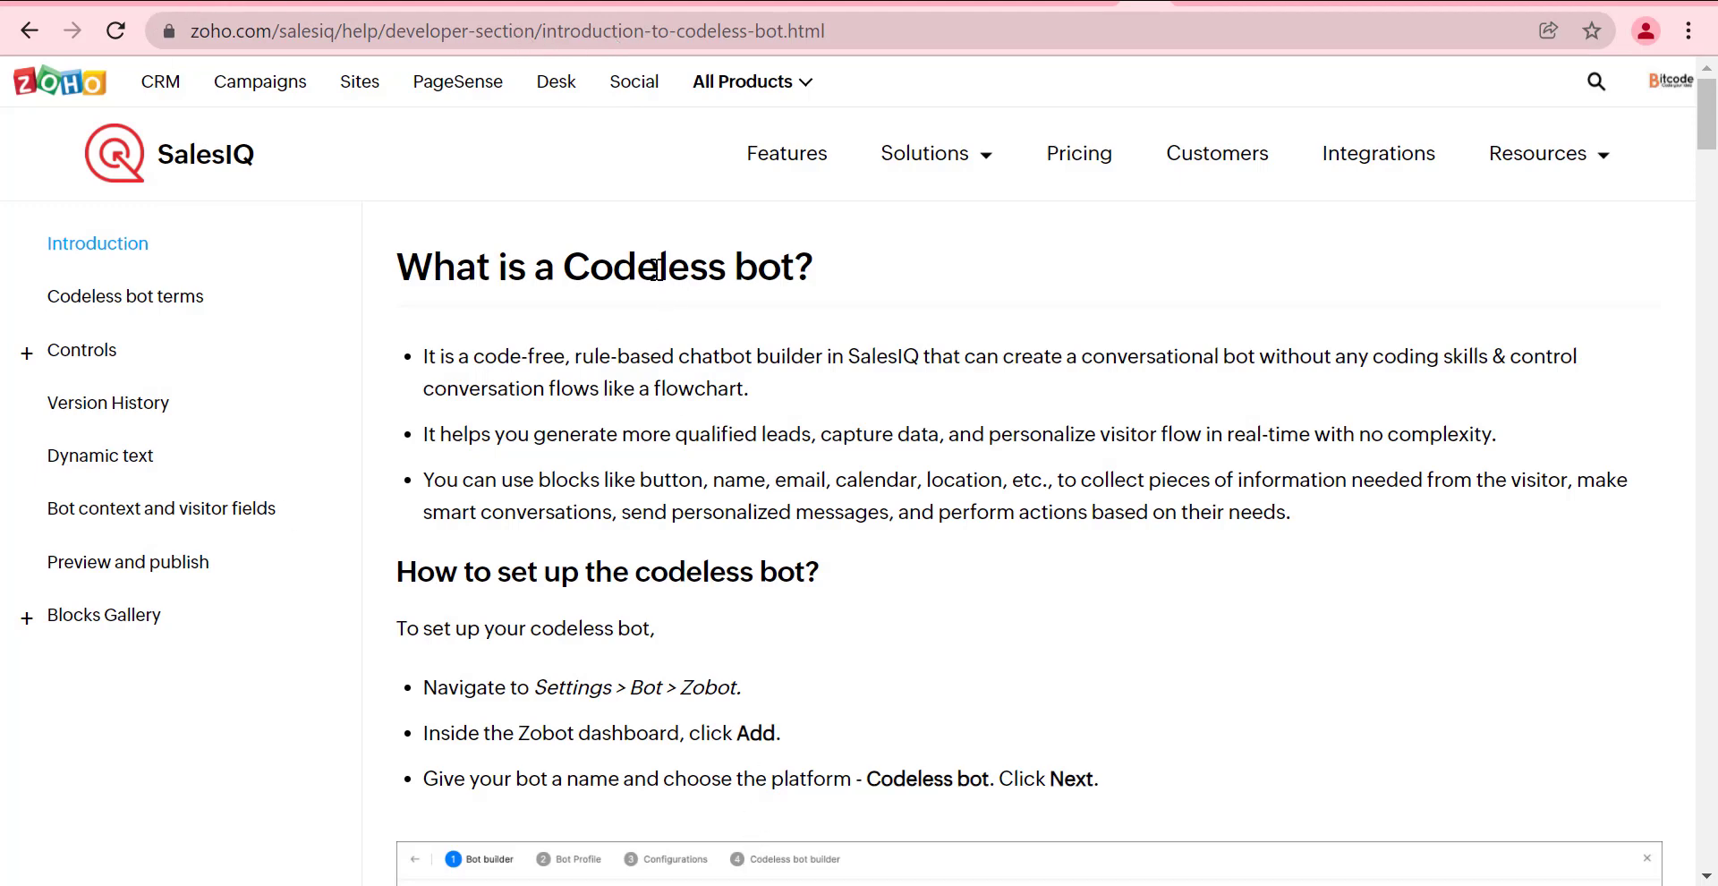
pyautogui.scroll(-12, 632, 251)
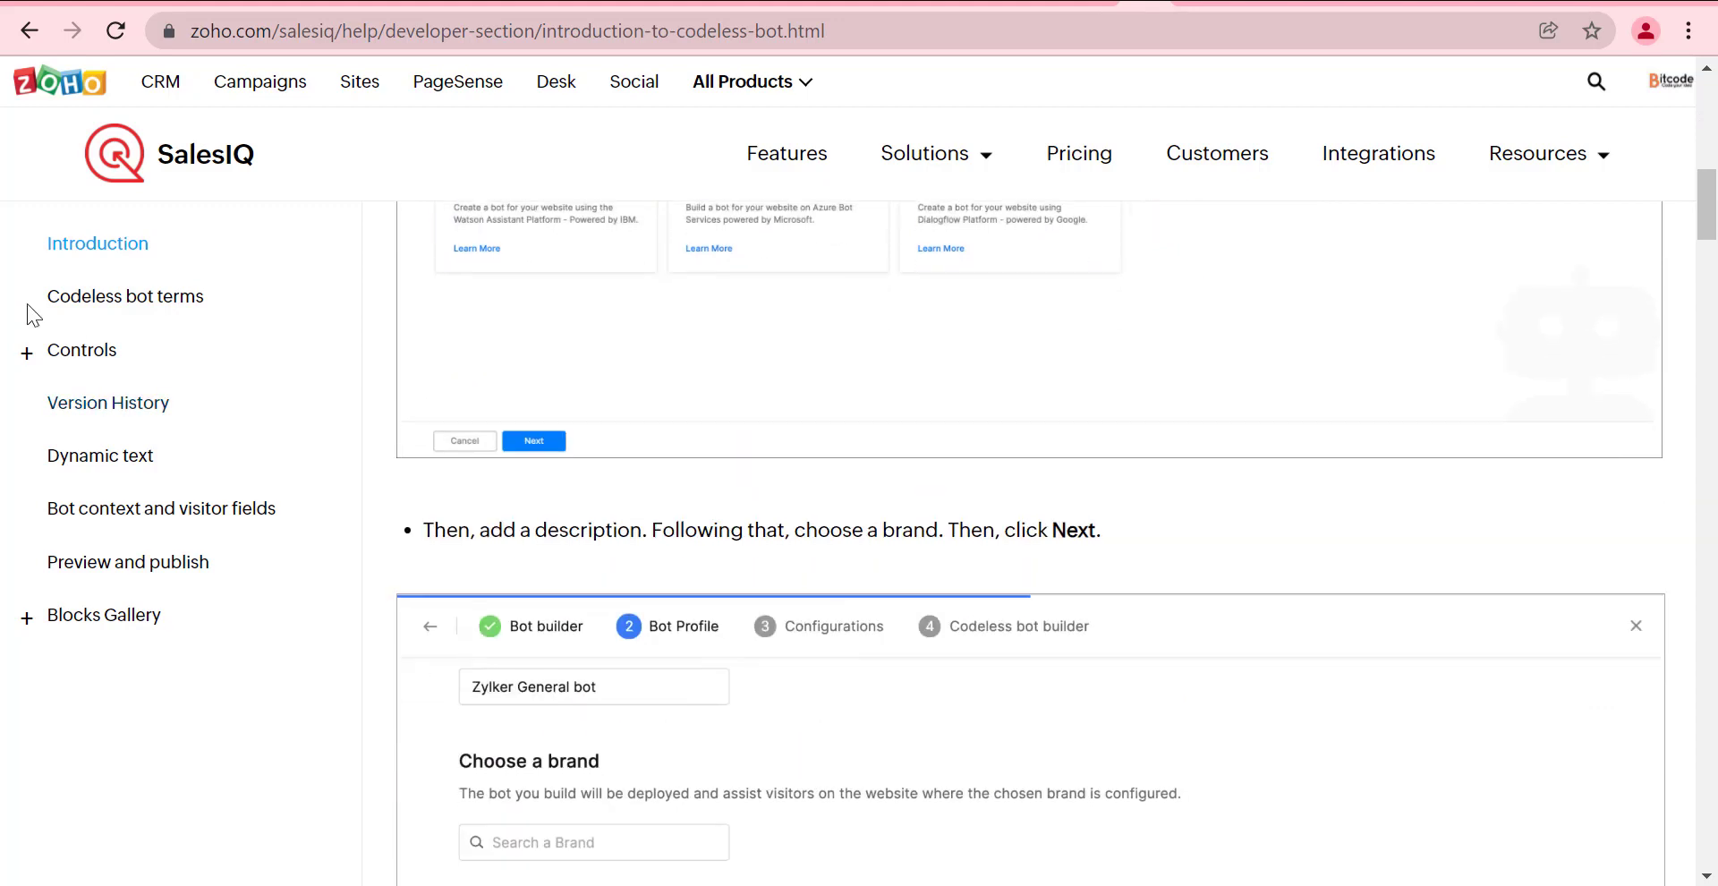
pyautogui.click(27, 355)
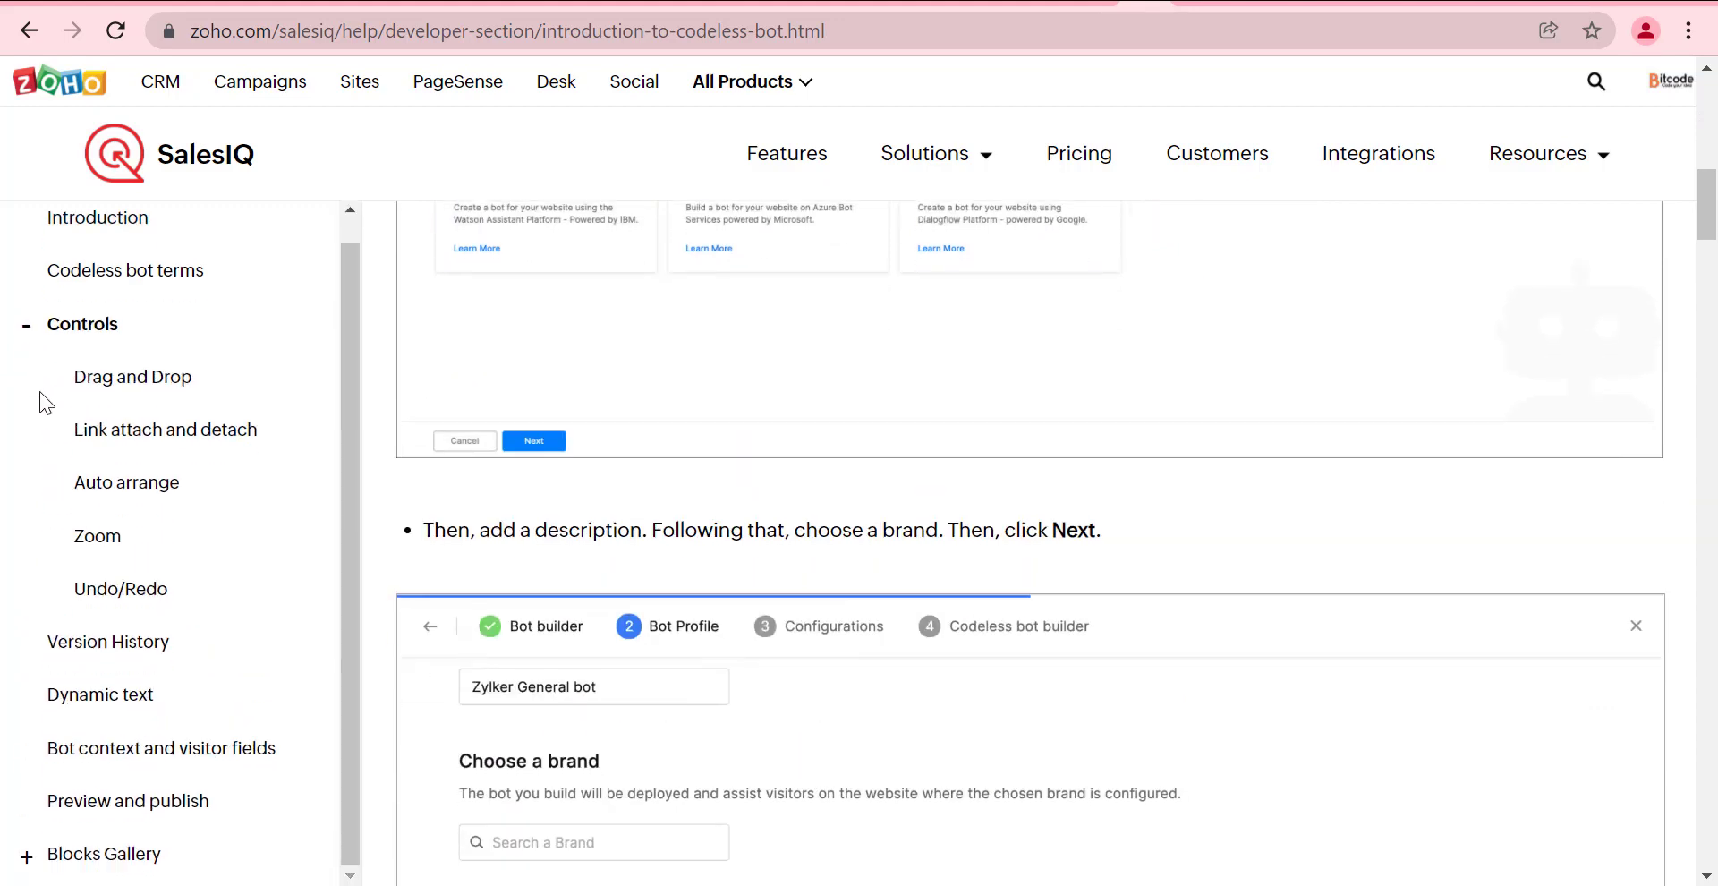
pyautogui.click(27, 860)
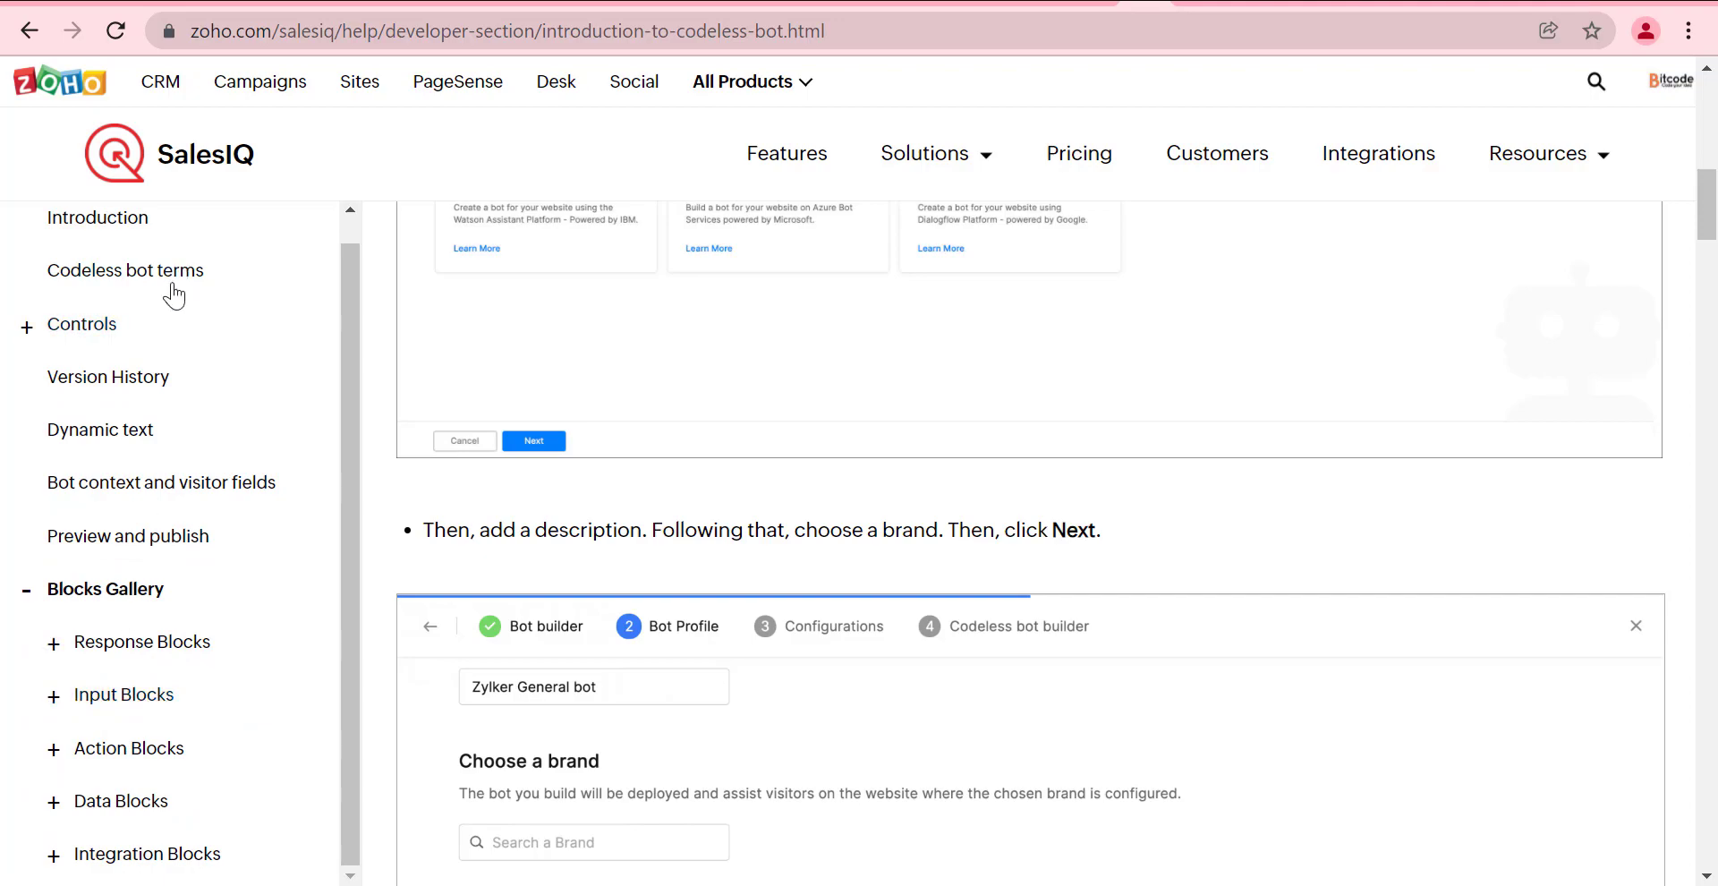
pyautogui.scroll(-15, 555, 421)
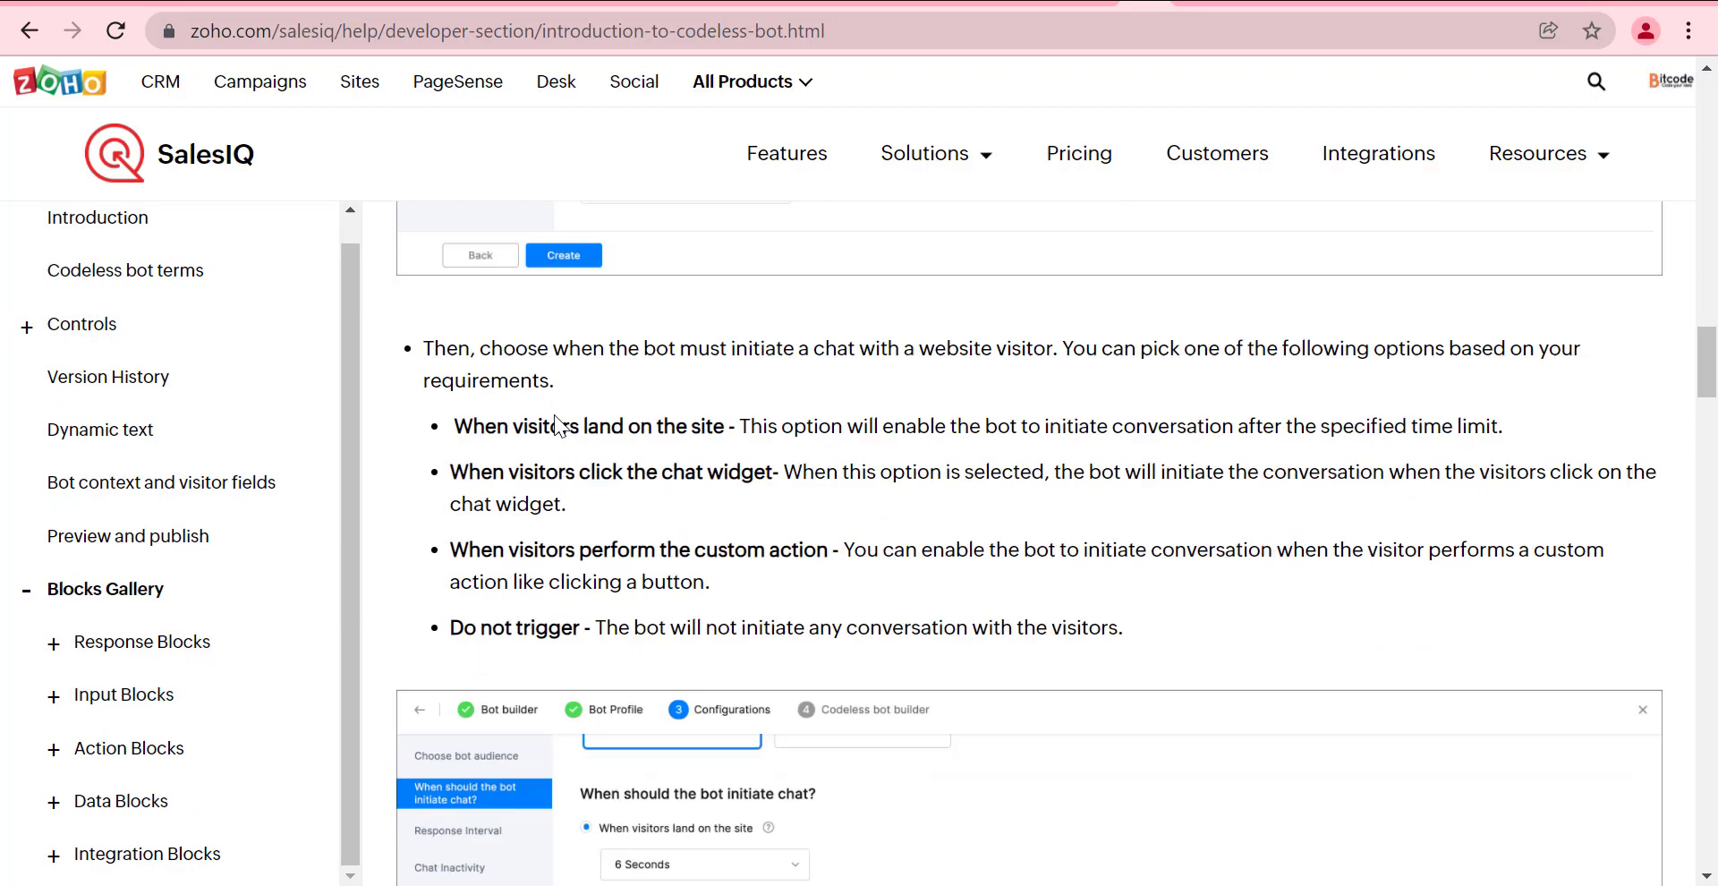
pyautogui.scroll(-15, 556, 420)
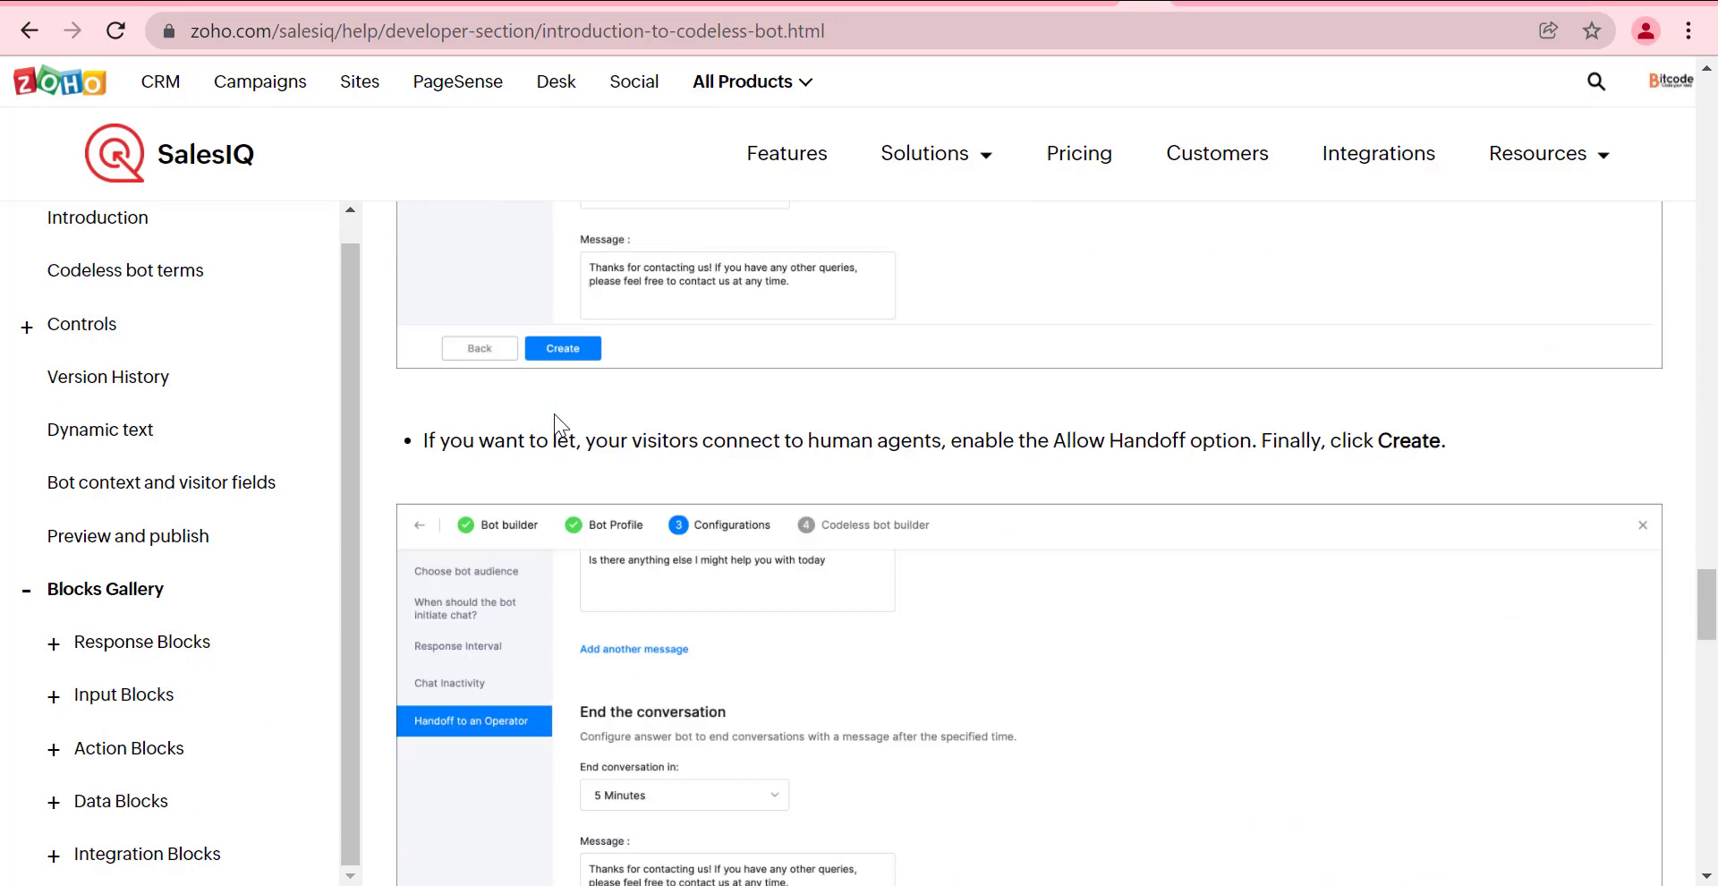
pyautogui.scroll(-15, 555, 414)
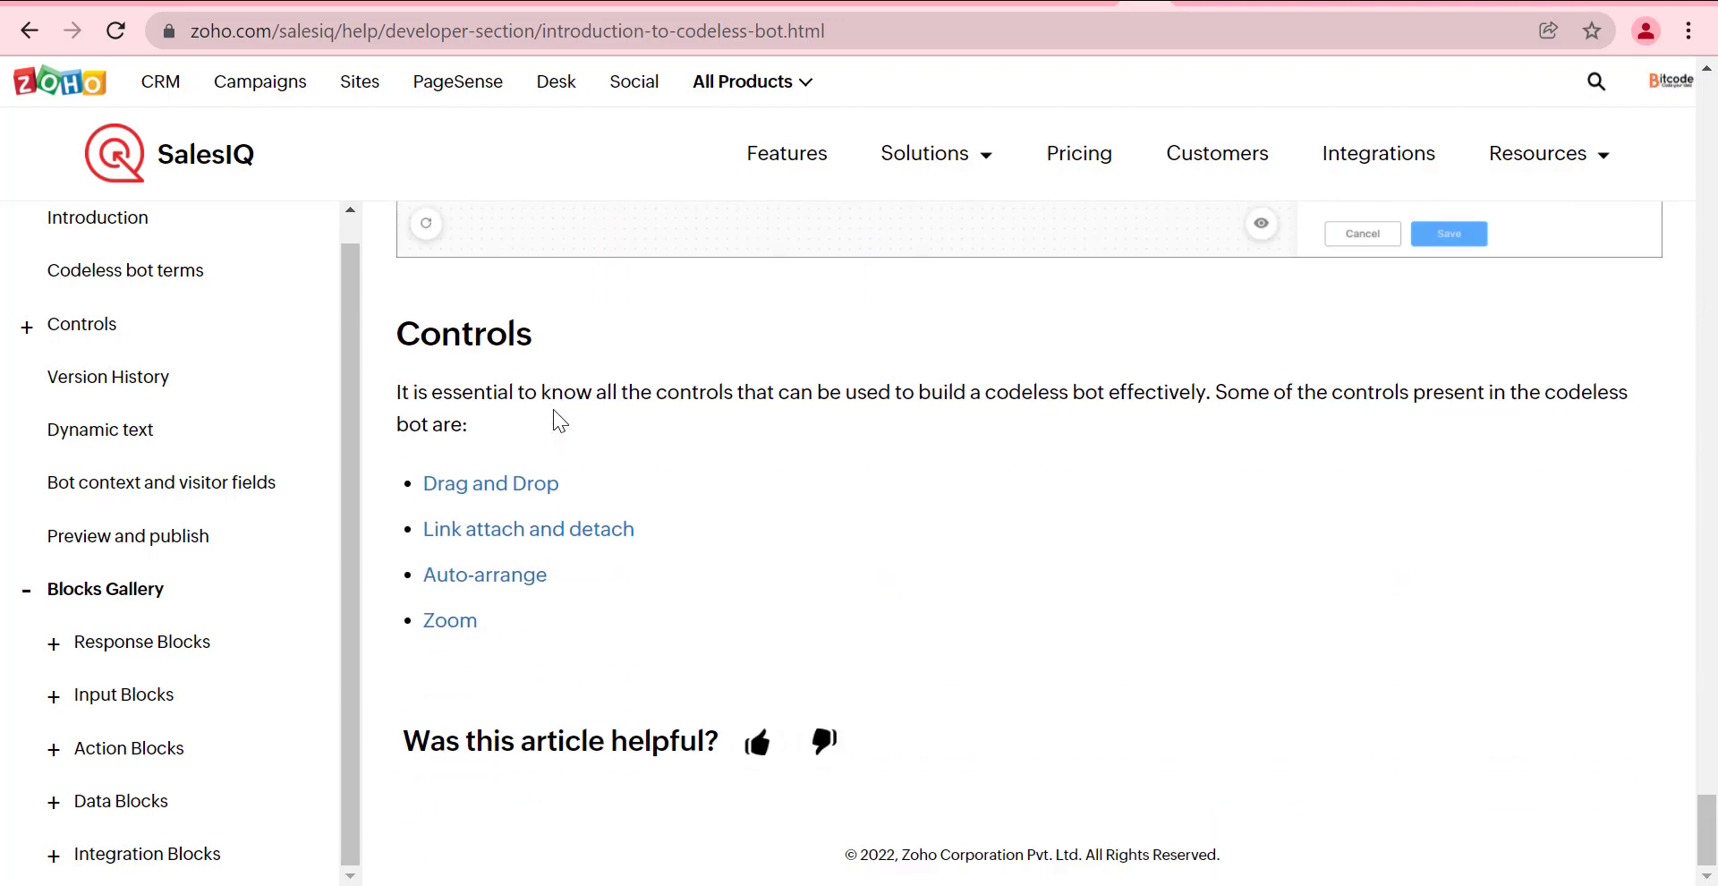